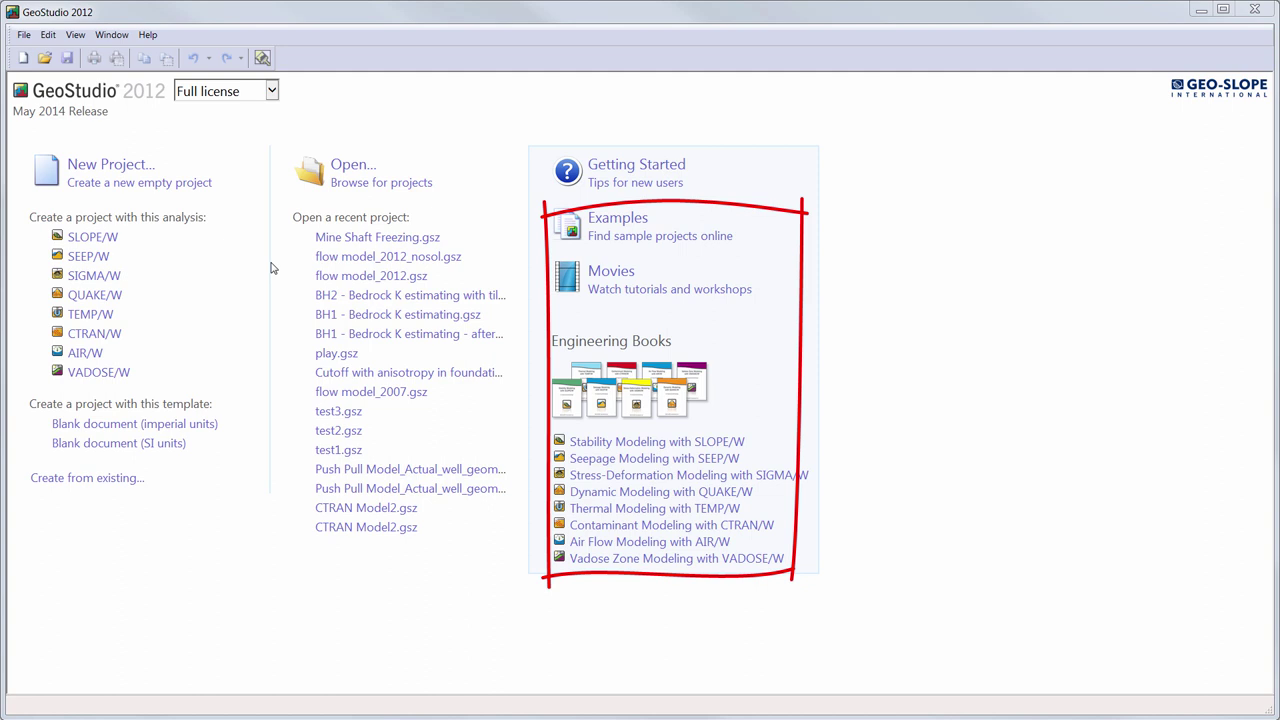
Create a new project from the SI factory defaults and title it "SEEP/W Tutorial"
left_click(107, 178)
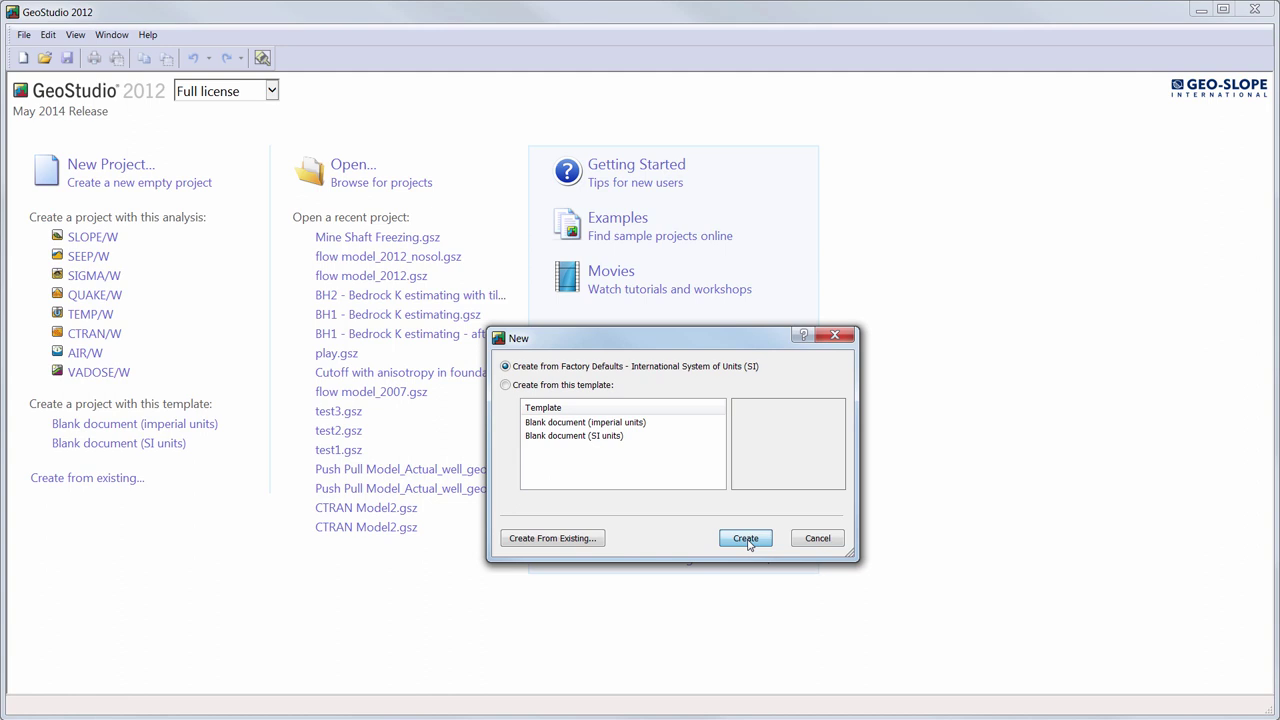
left_click(746, 540)
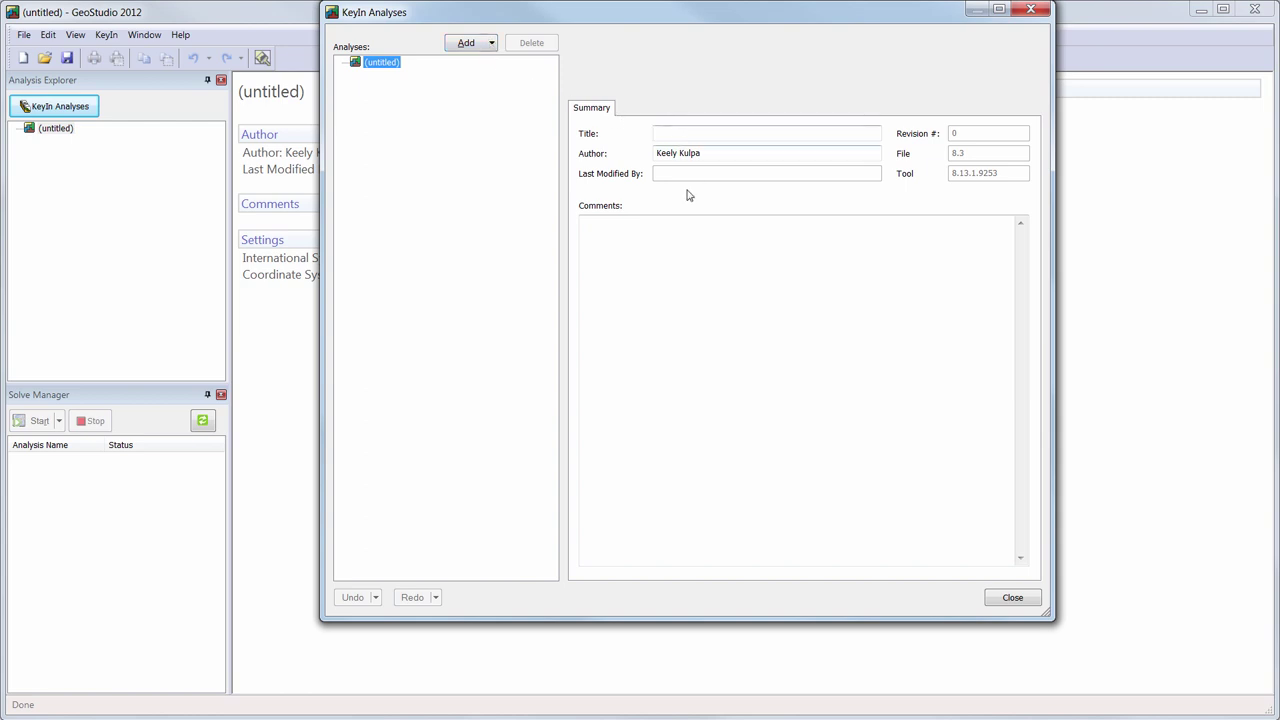
left_click(668, 132)
type("SEEP/W")
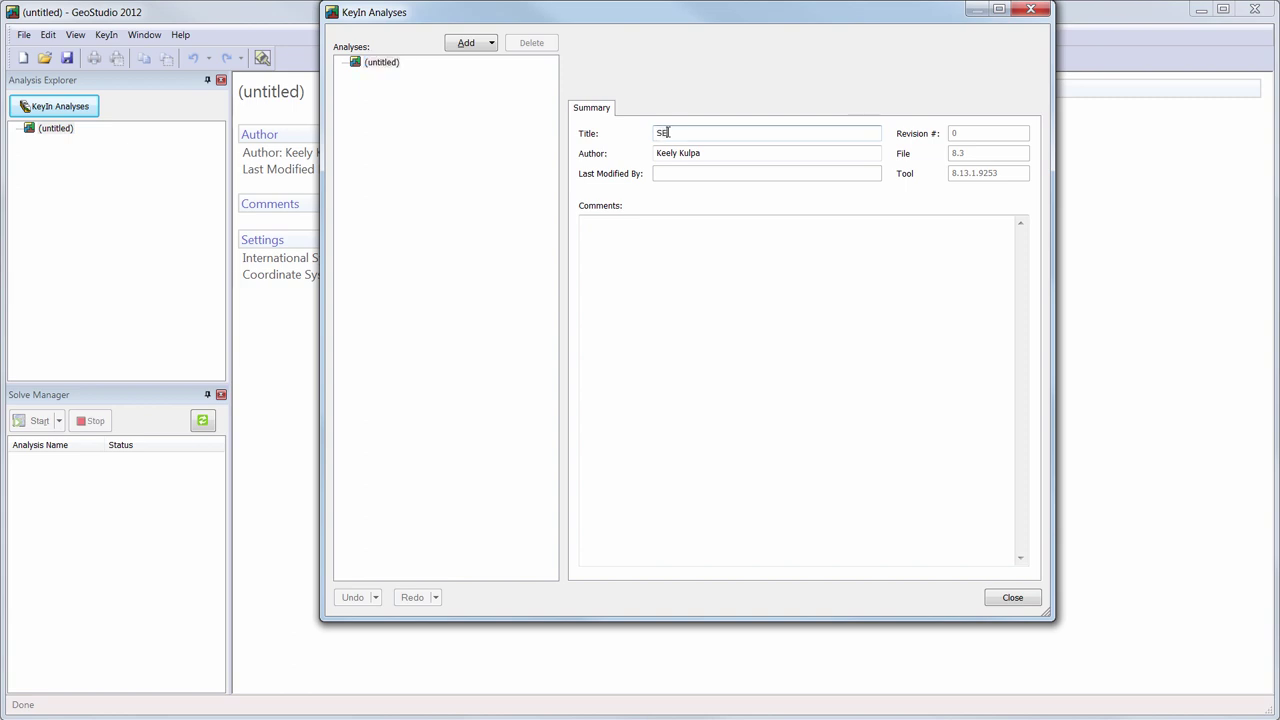
type(" Tutorial")
Add a steady-state SEEP/W analysis with the description "Learn how to use SEEP/W"
left_click(492, 43)
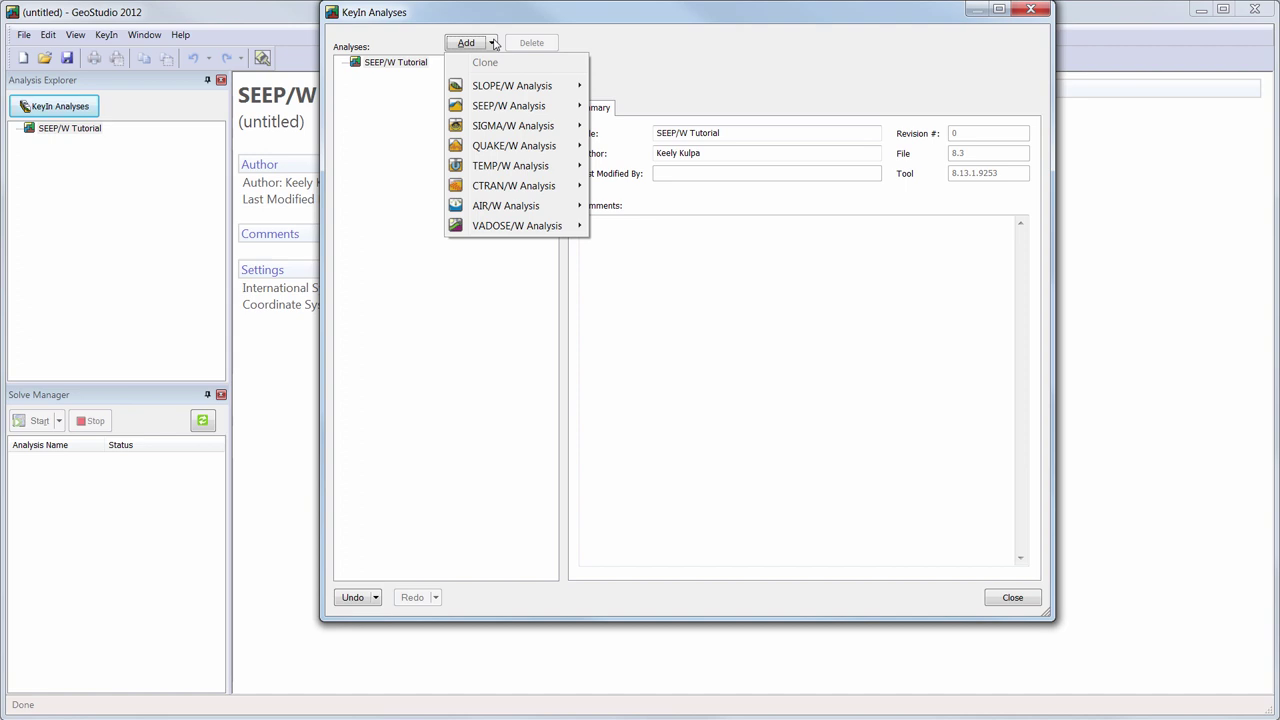
mouse_move(550, 106)
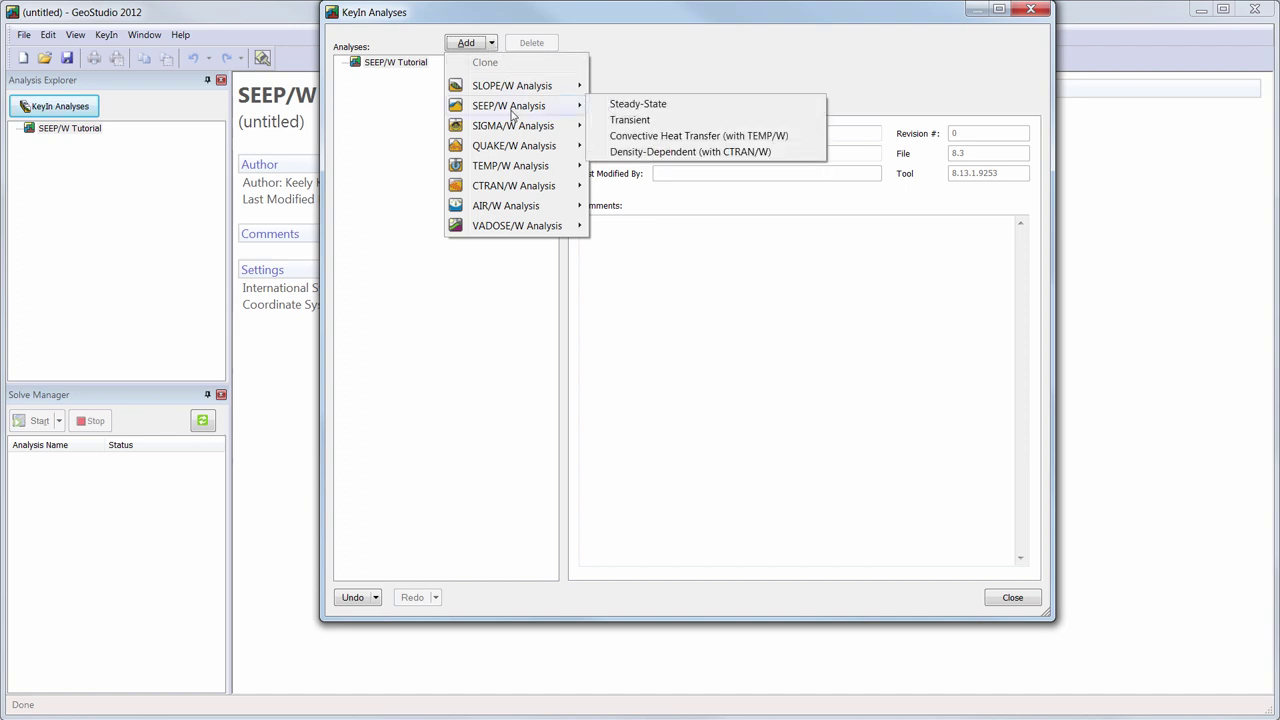
left_click(670, 103)
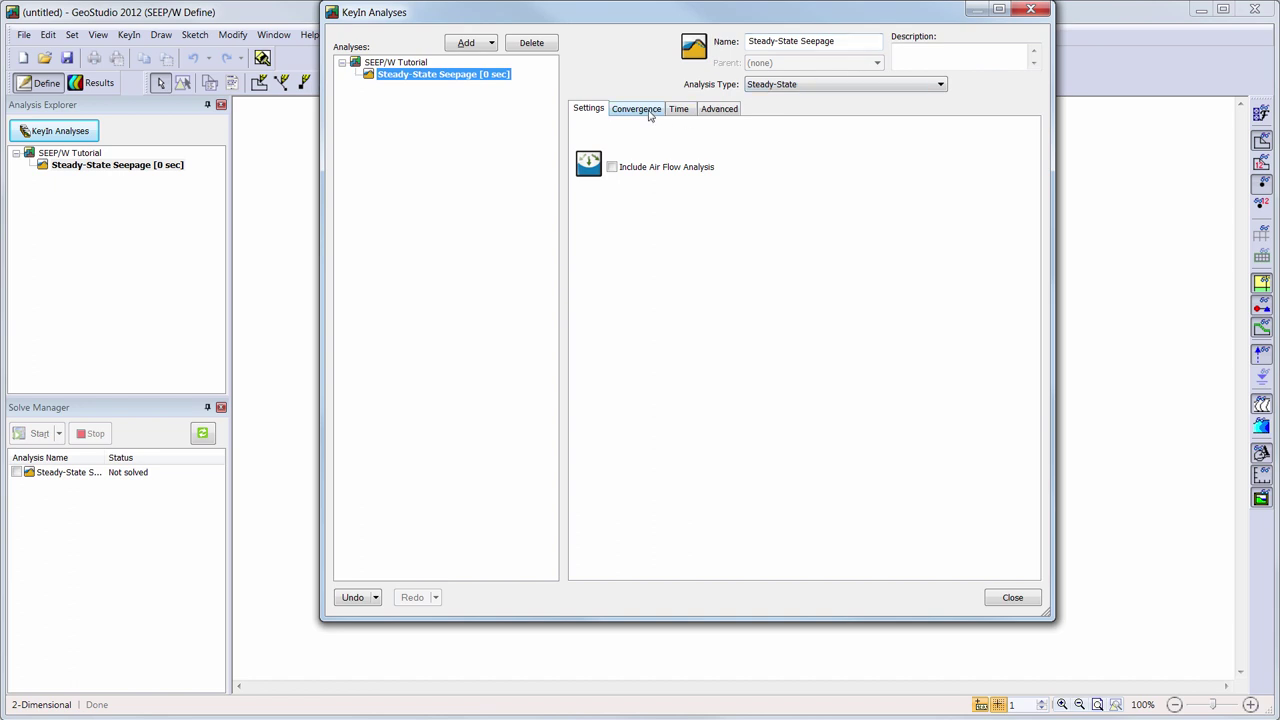
left_click(964, 50)
type("Learn how to use SEEP/W")
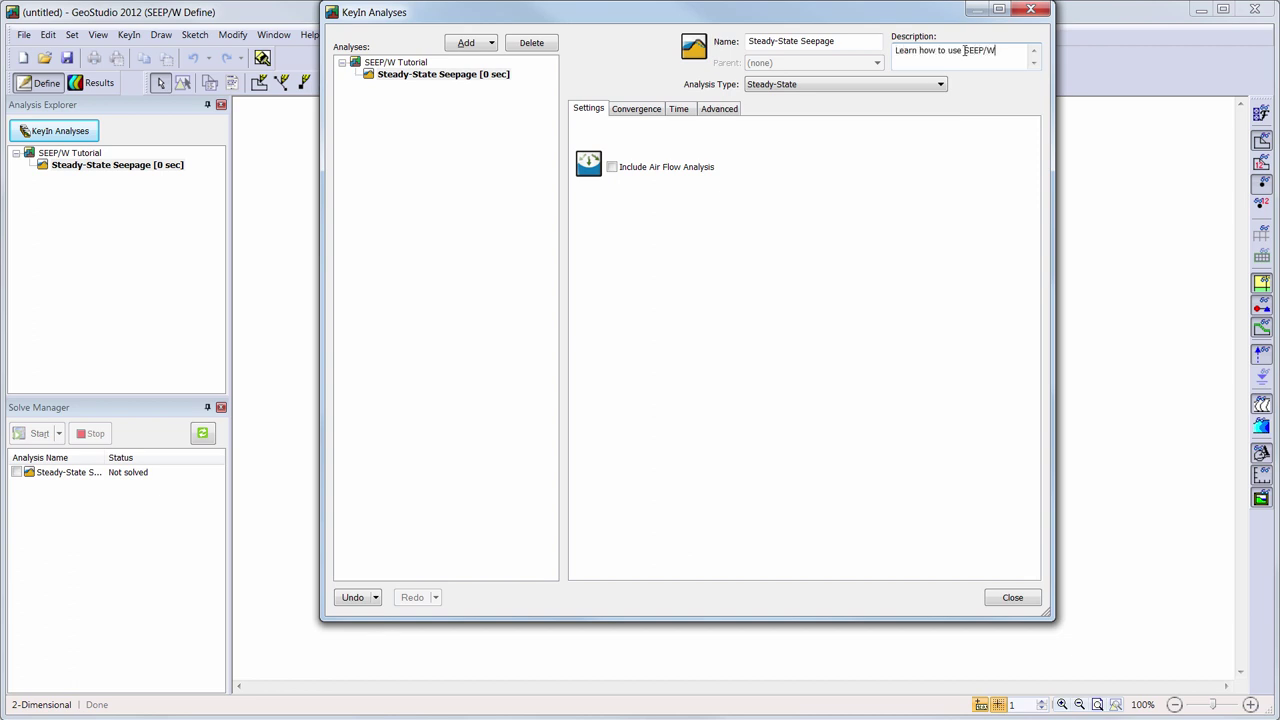
Review the steady-state analysis's convergence, time and advanced settings, and close the analysis definition
left_click(635, 109)
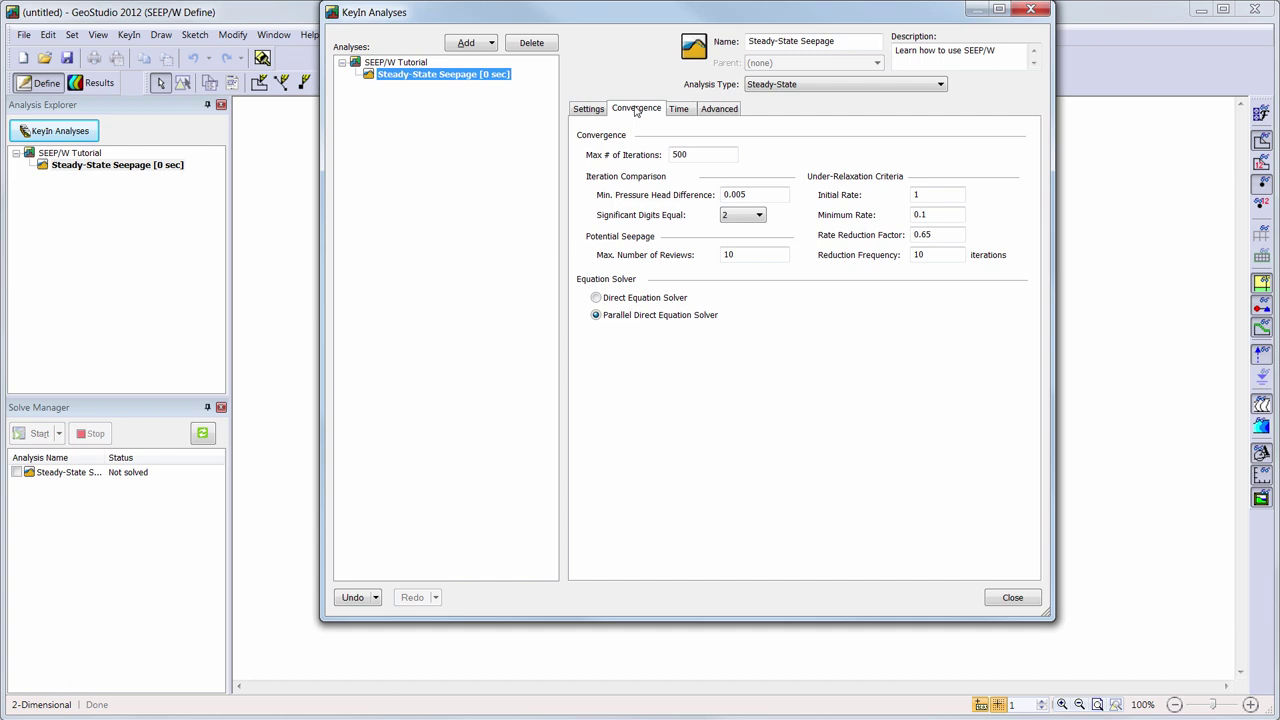
left_click(688, 112)
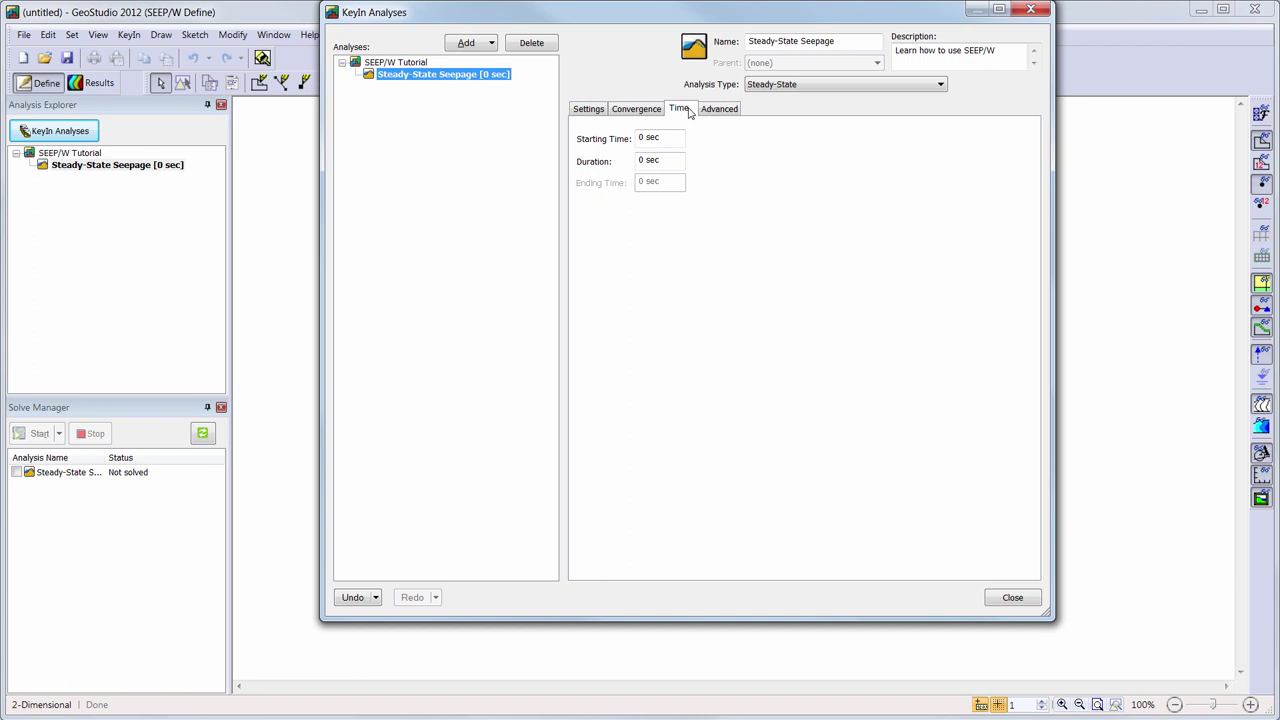
left_click(724, 109)
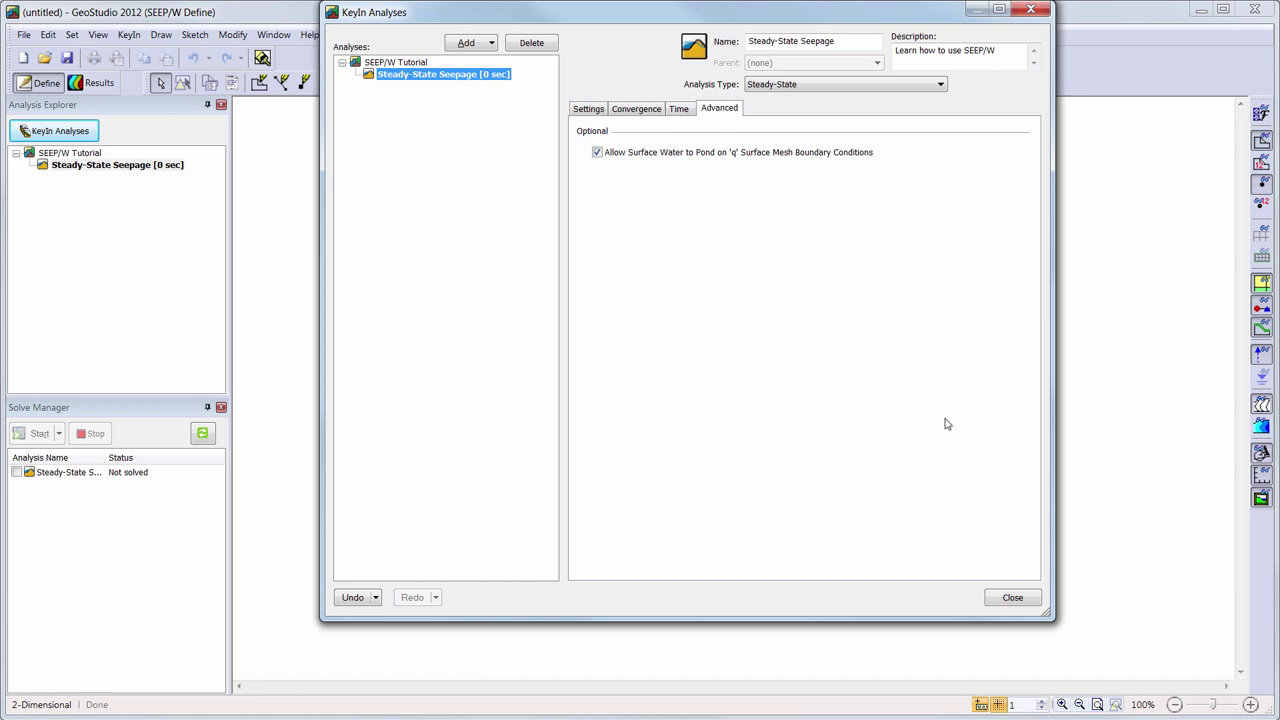
left_click(1027, 604)
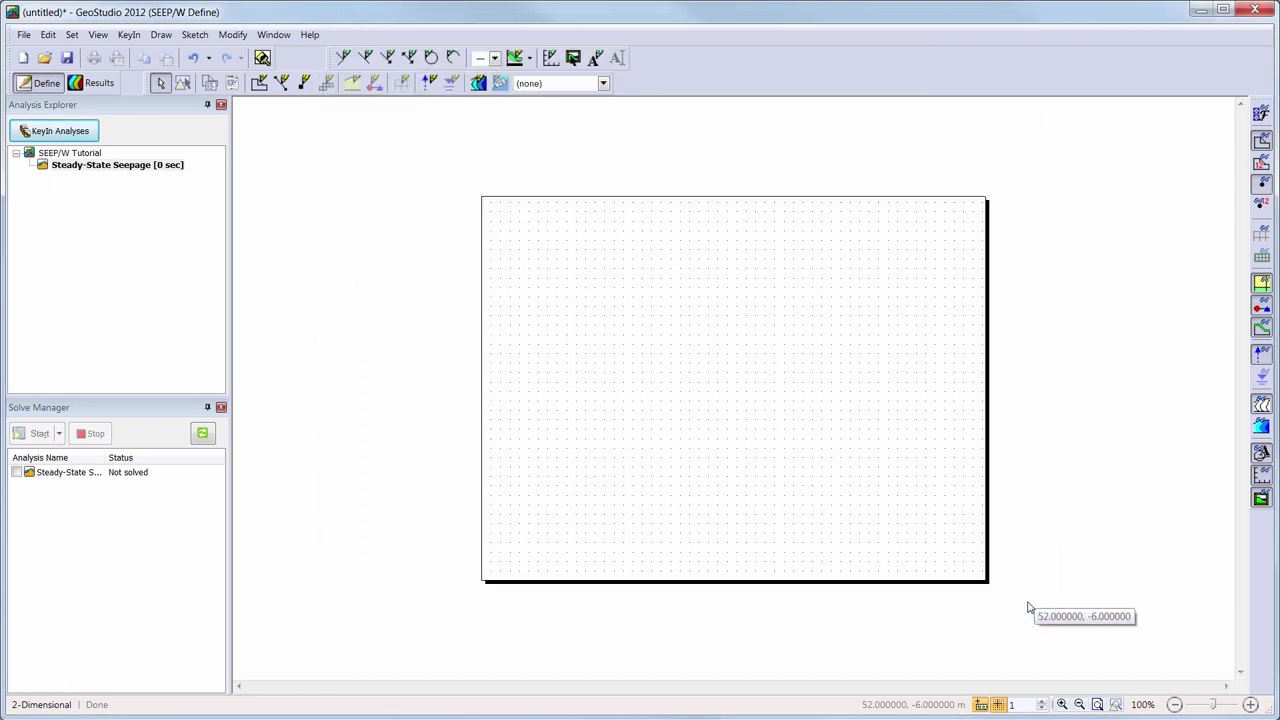
In the units and scale settings, stop calculating the extents from the scale and set the maximum extents to x 60 and y 15
left_click(1100, 705)
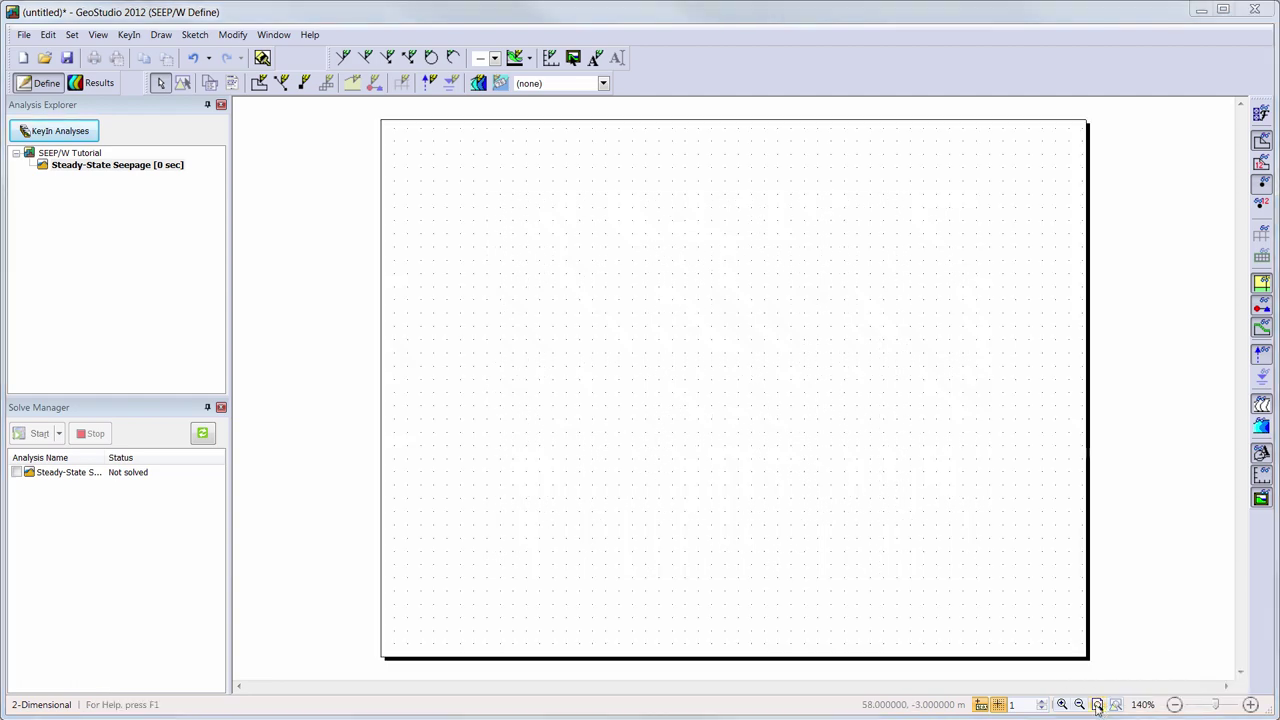
left_click(72, 35)
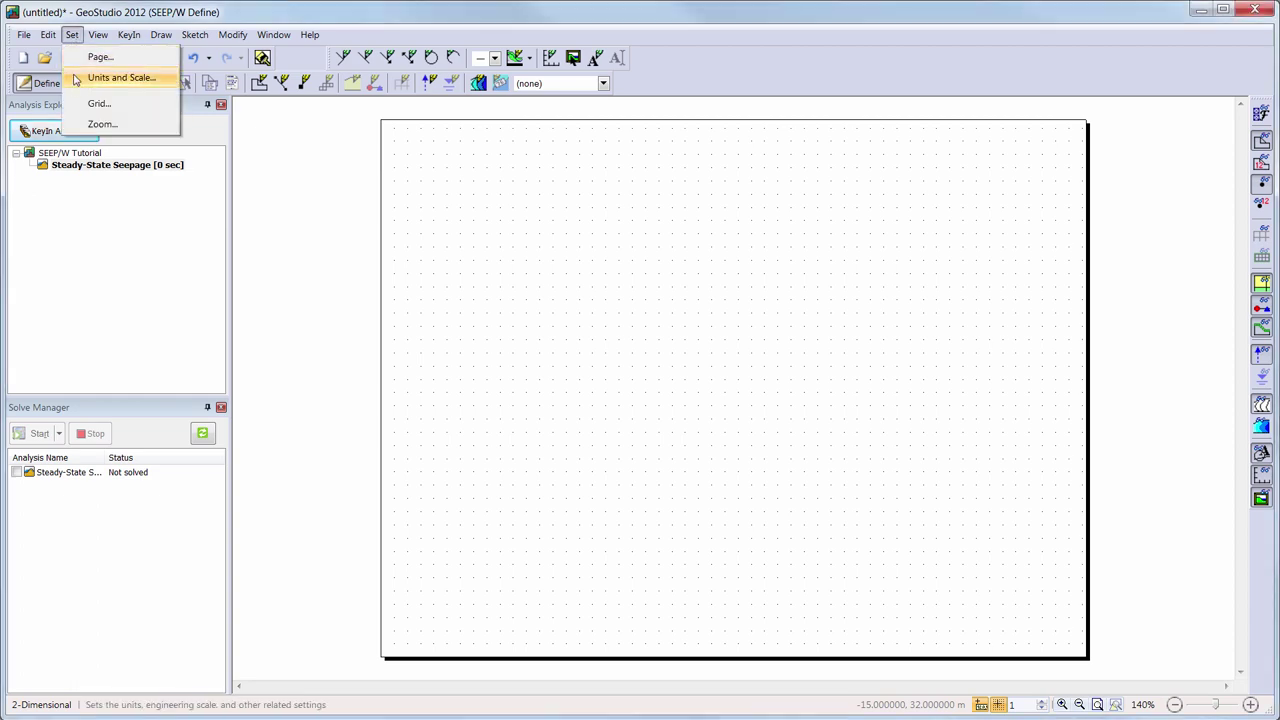
left_click(76, 79)
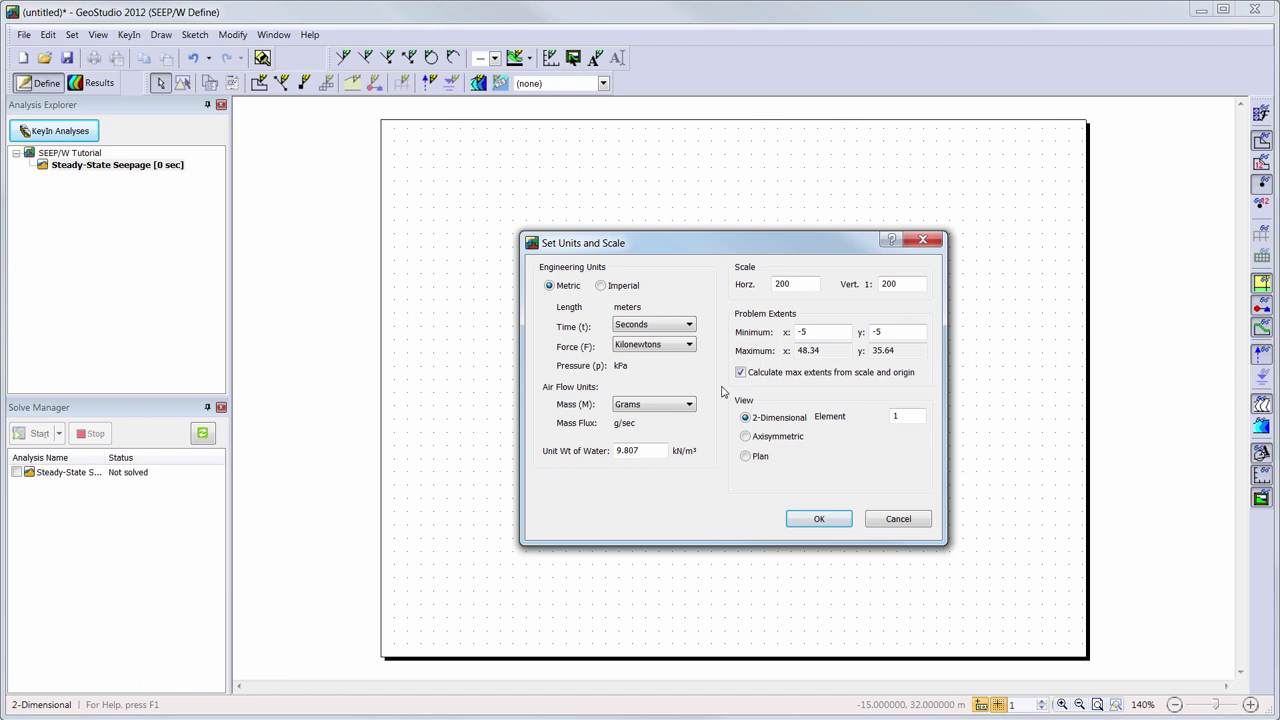
left_click(690, 326)
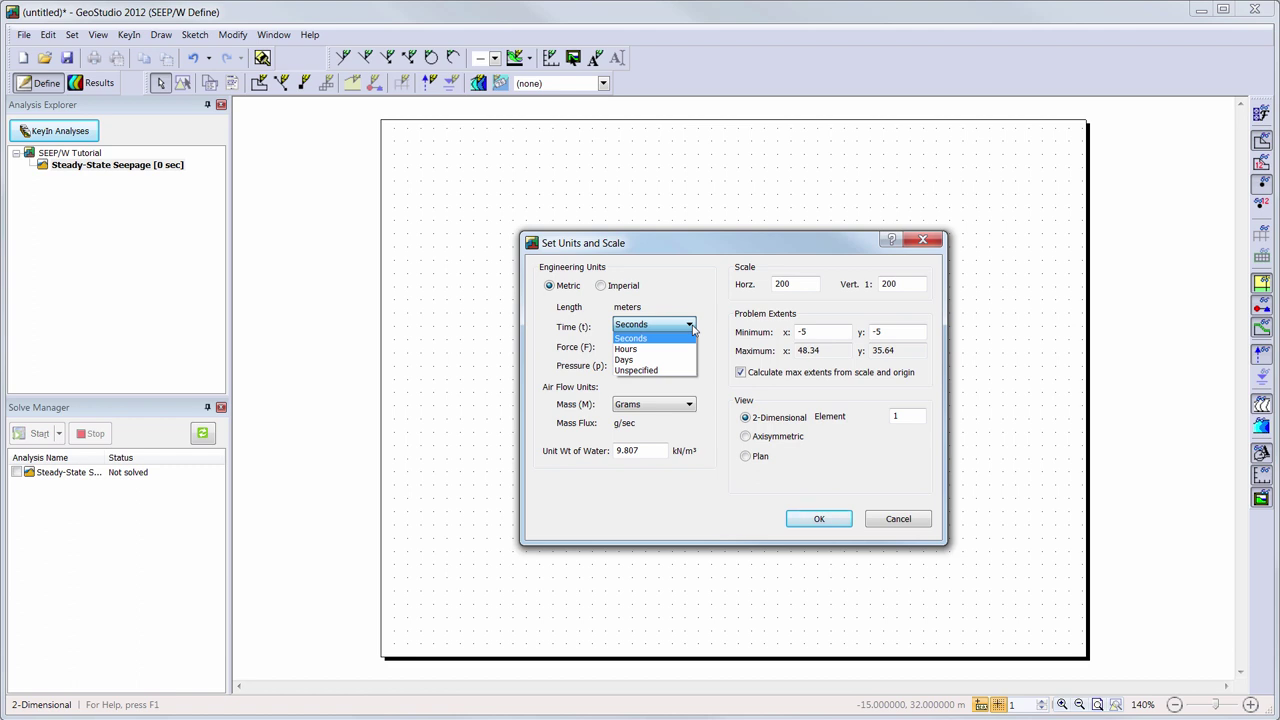
left_click(692, 330)
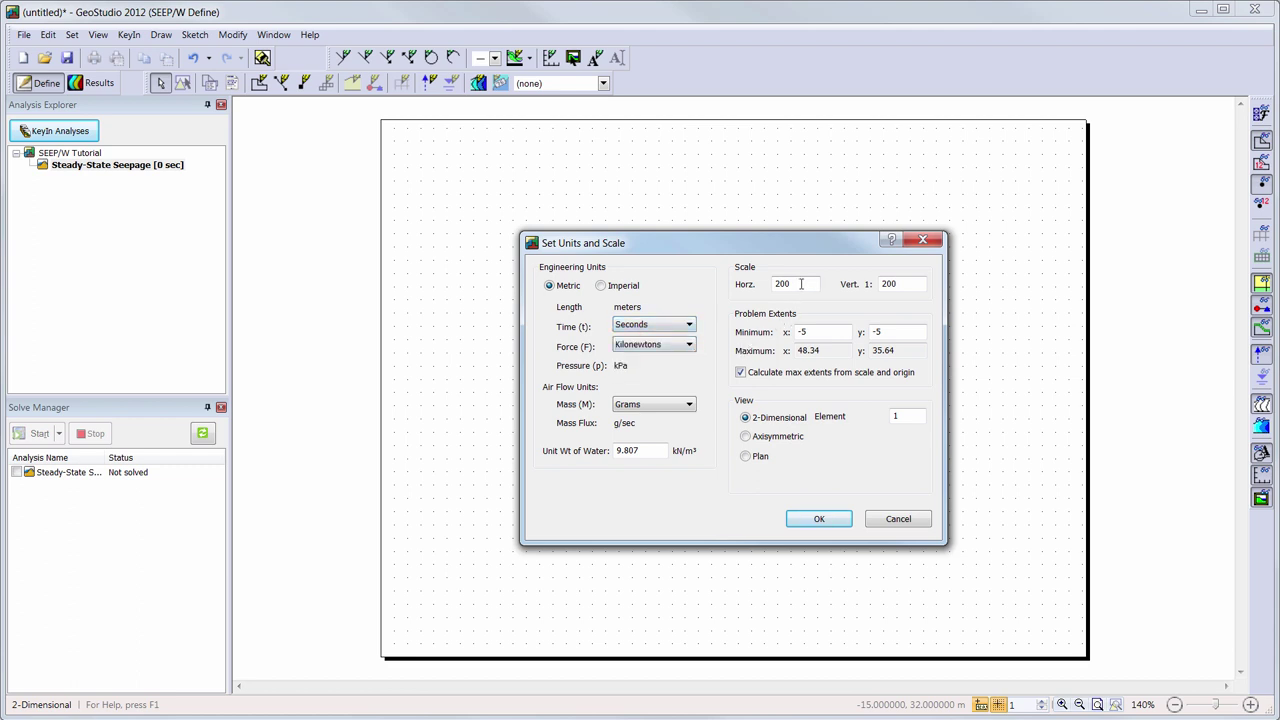
left_click(790, 376)
left_click_drag(820, 351, 750, 348)
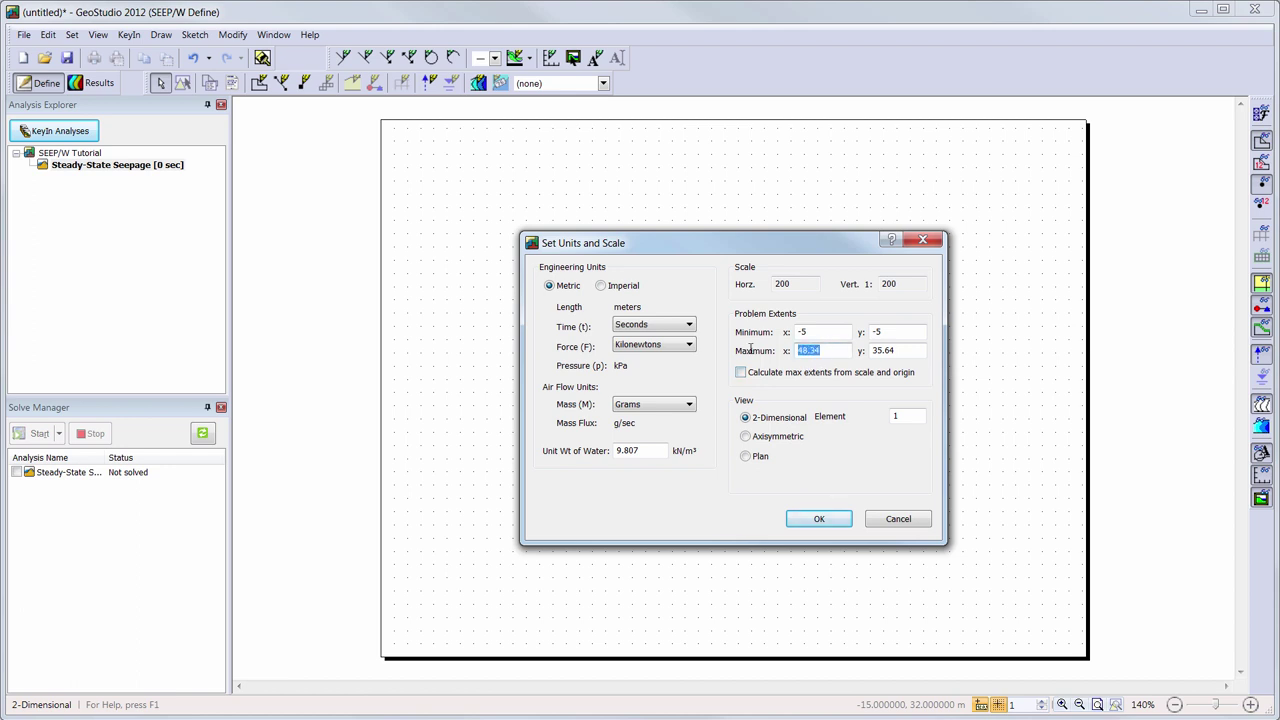
type("60")
key("Tab")
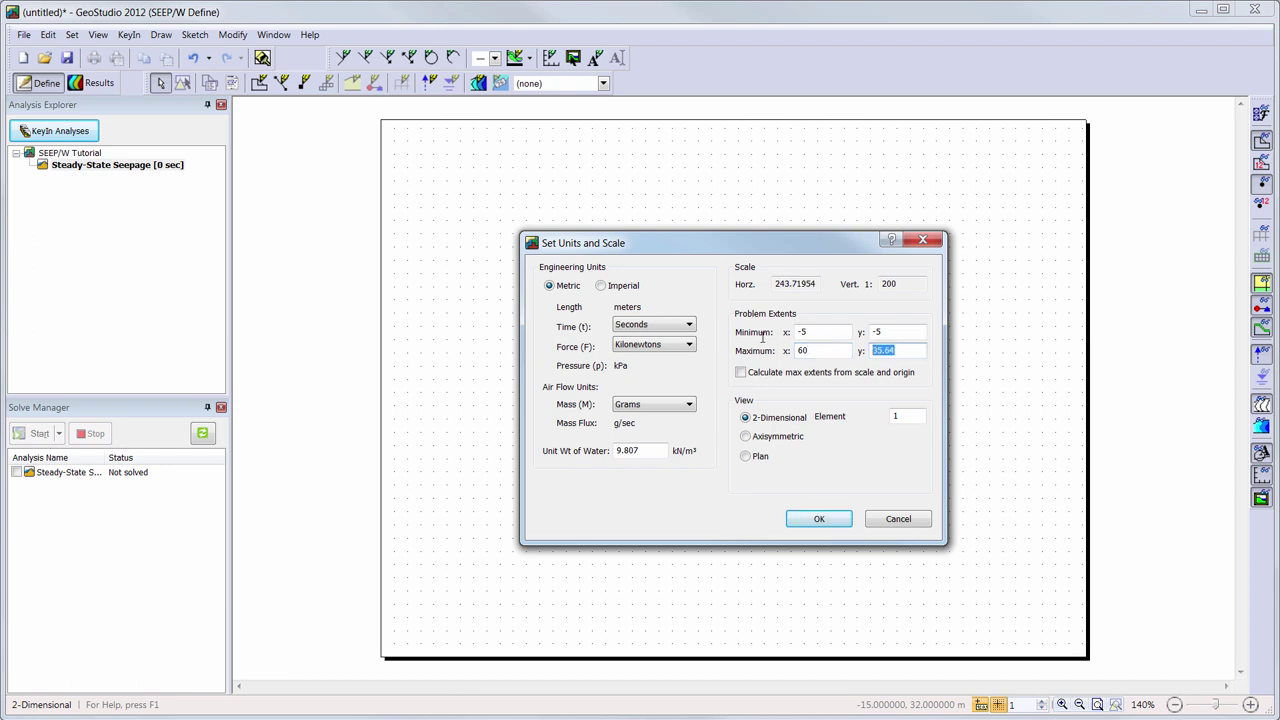
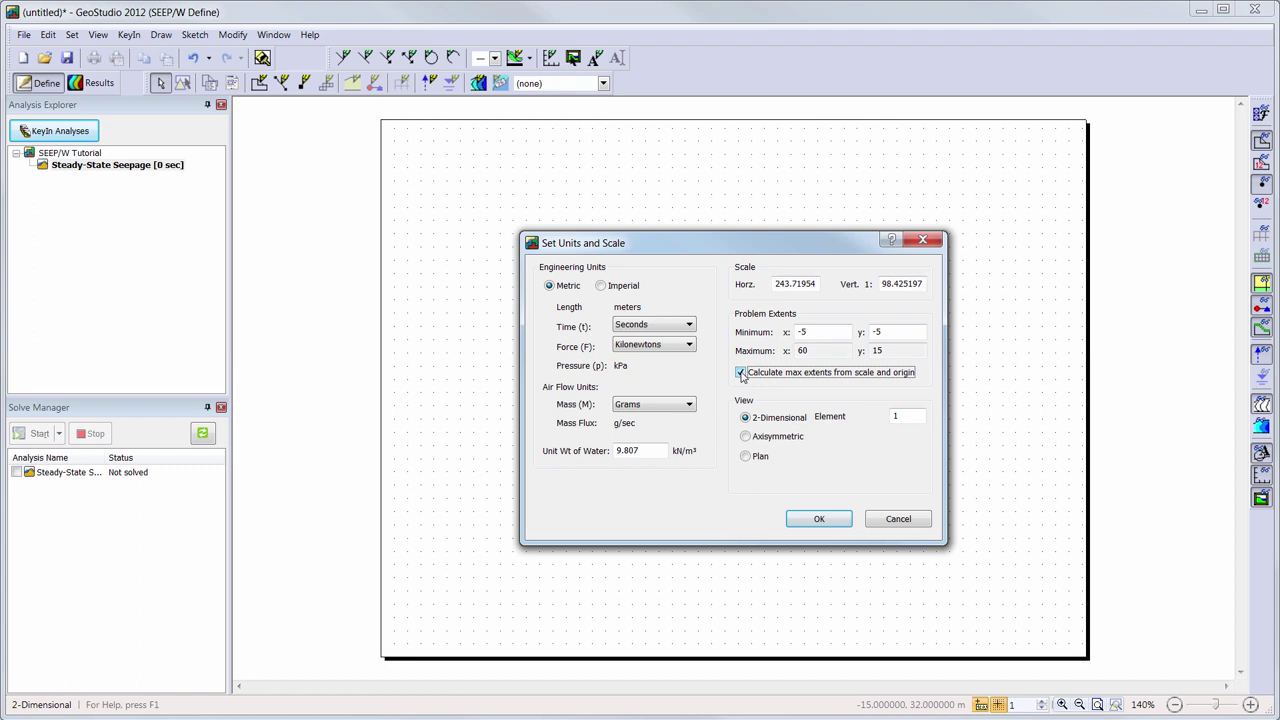
Calculate the maximum extents from scale and origin again, using a horizontal and vertical scale of 250
left_click_drag(815, 284, 717, 276)
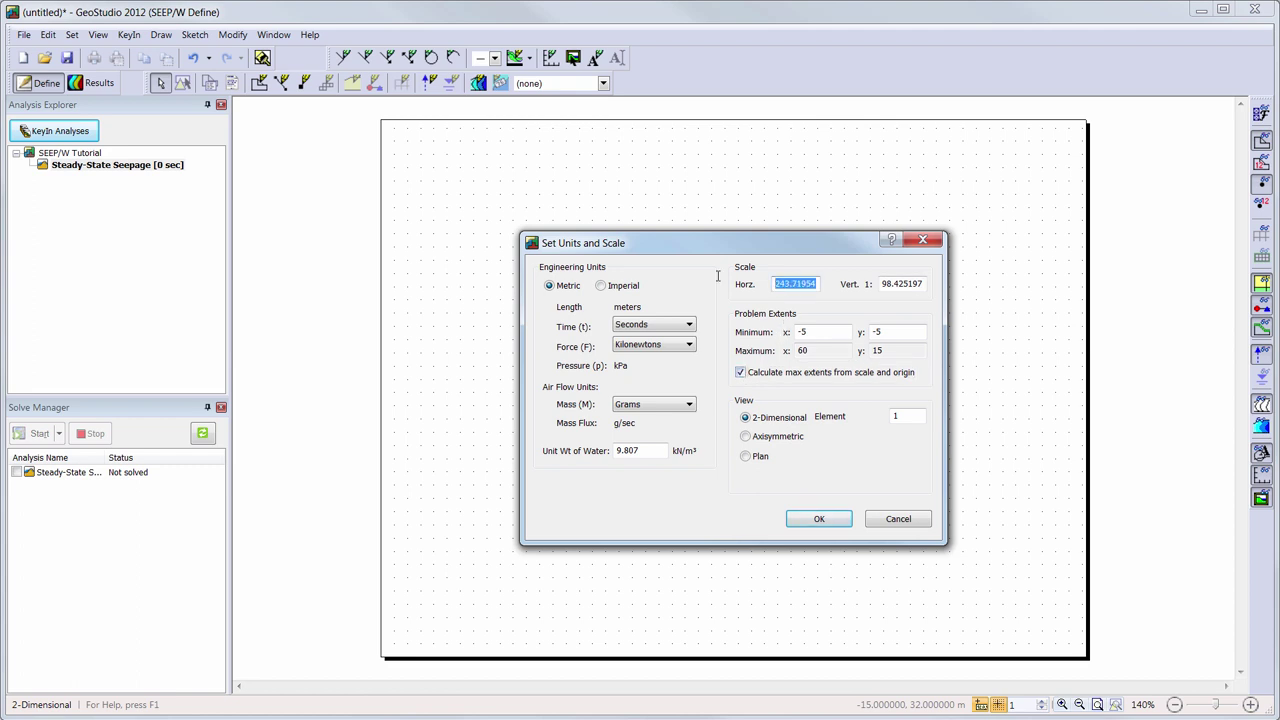
type("250")
key("Tab")
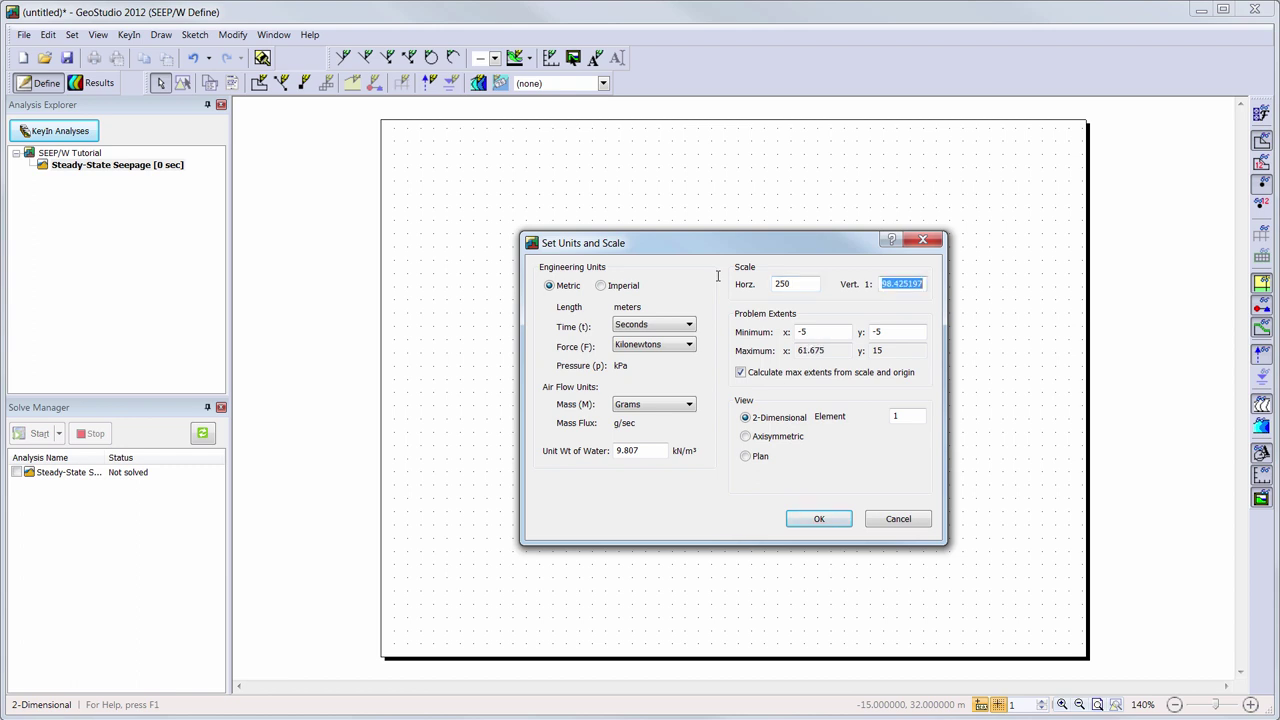
type("250")
key("Tab")
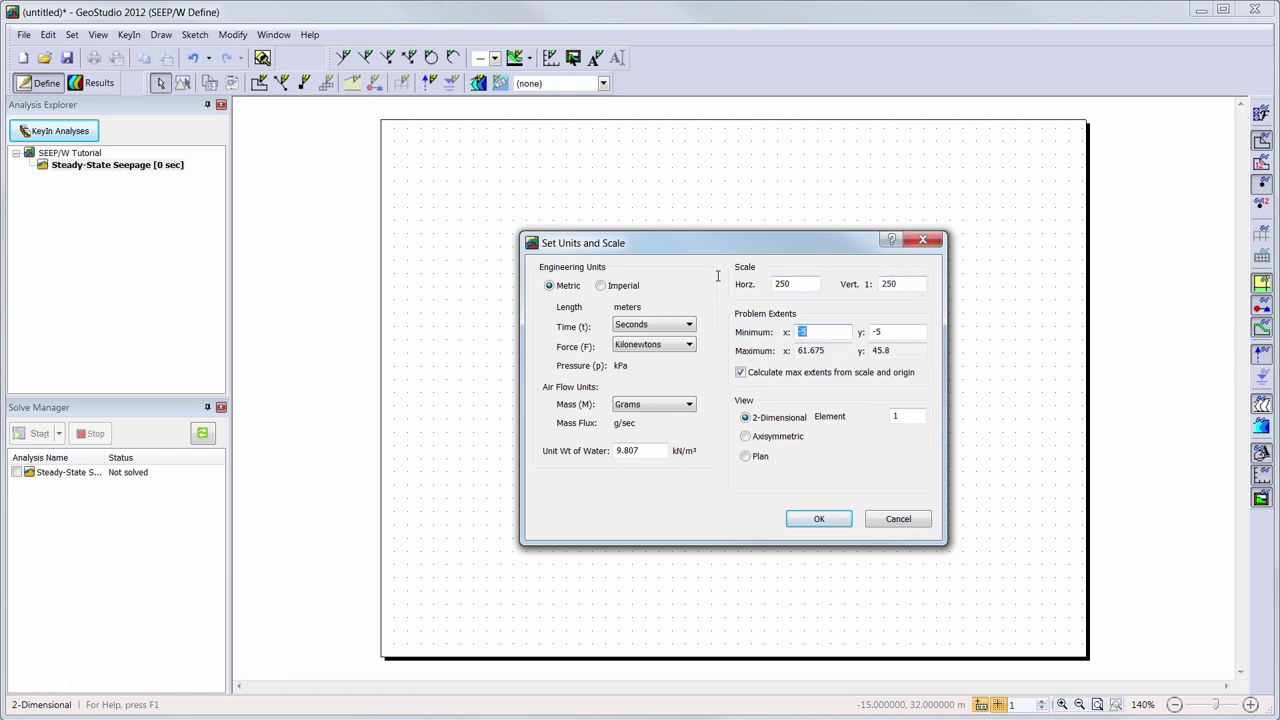
left_click(819, 520)
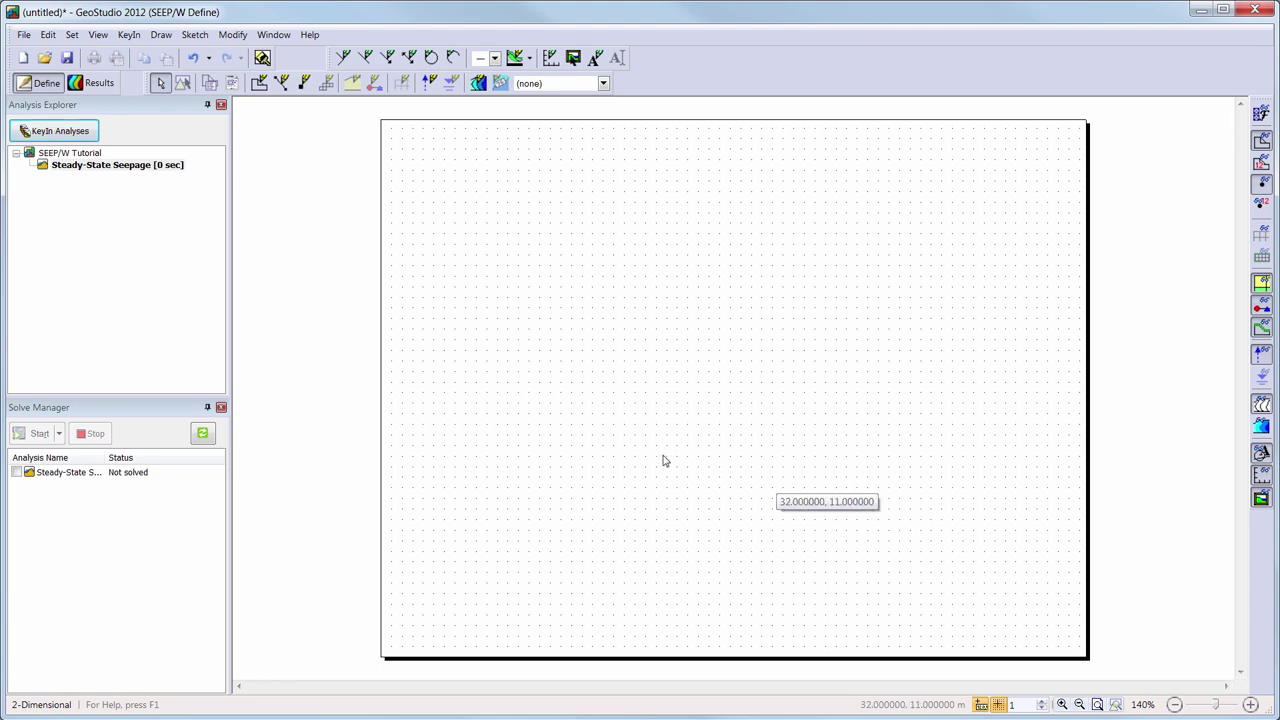
Sketch Distance and Elevation axes with an X-axis maximum of 55 and a Y-axis maximum of 12
left_click(195, 35)
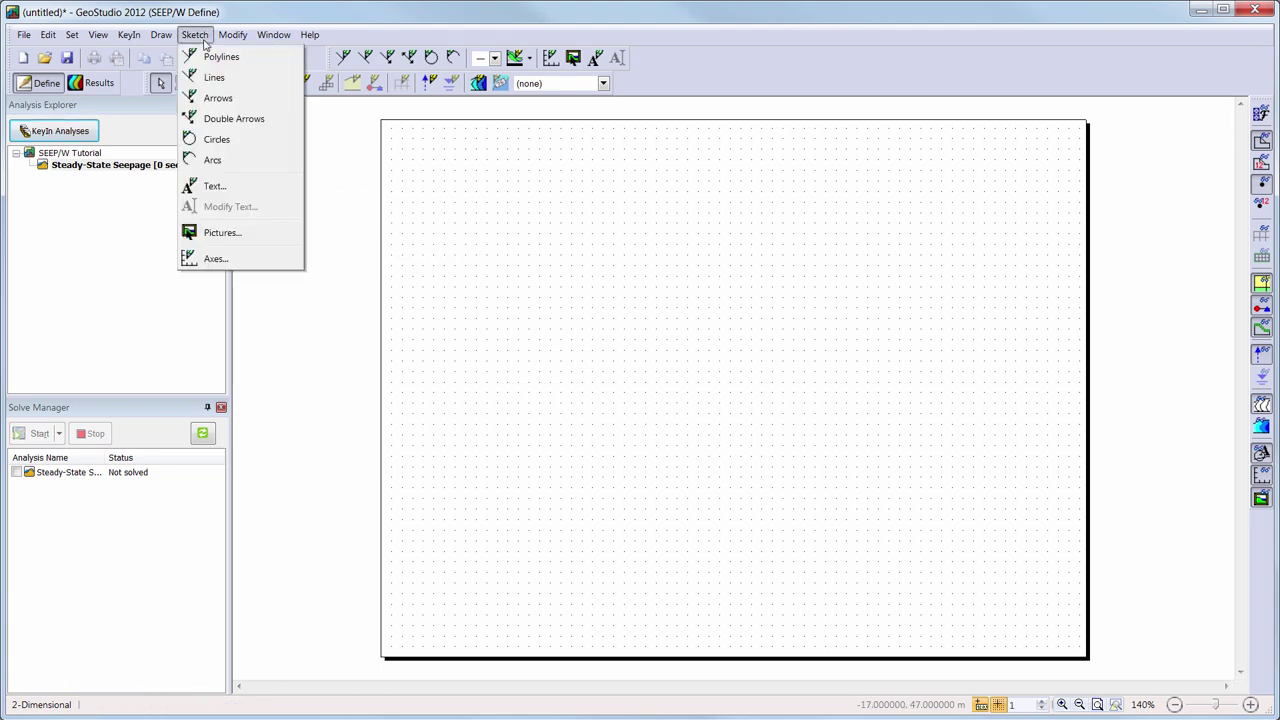
left_click(228, 260)
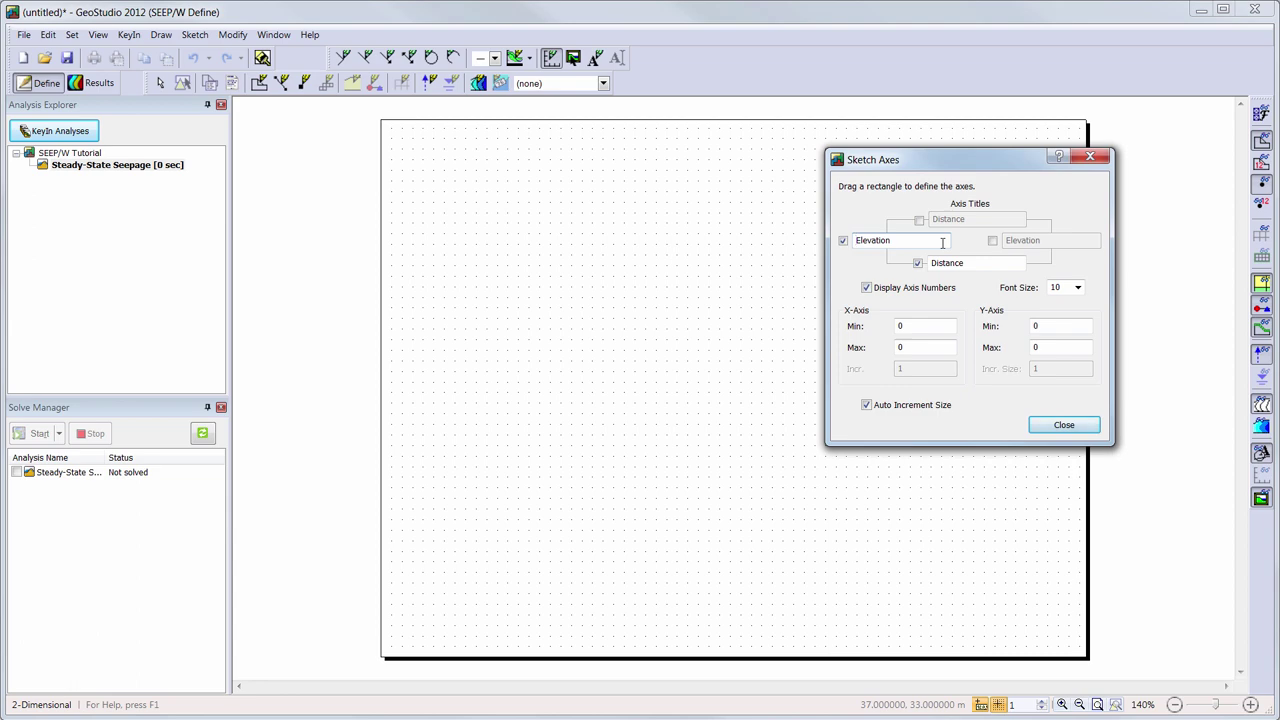
double_click(920, 347)
type("55")
double_click(1057, 347)
type("12")
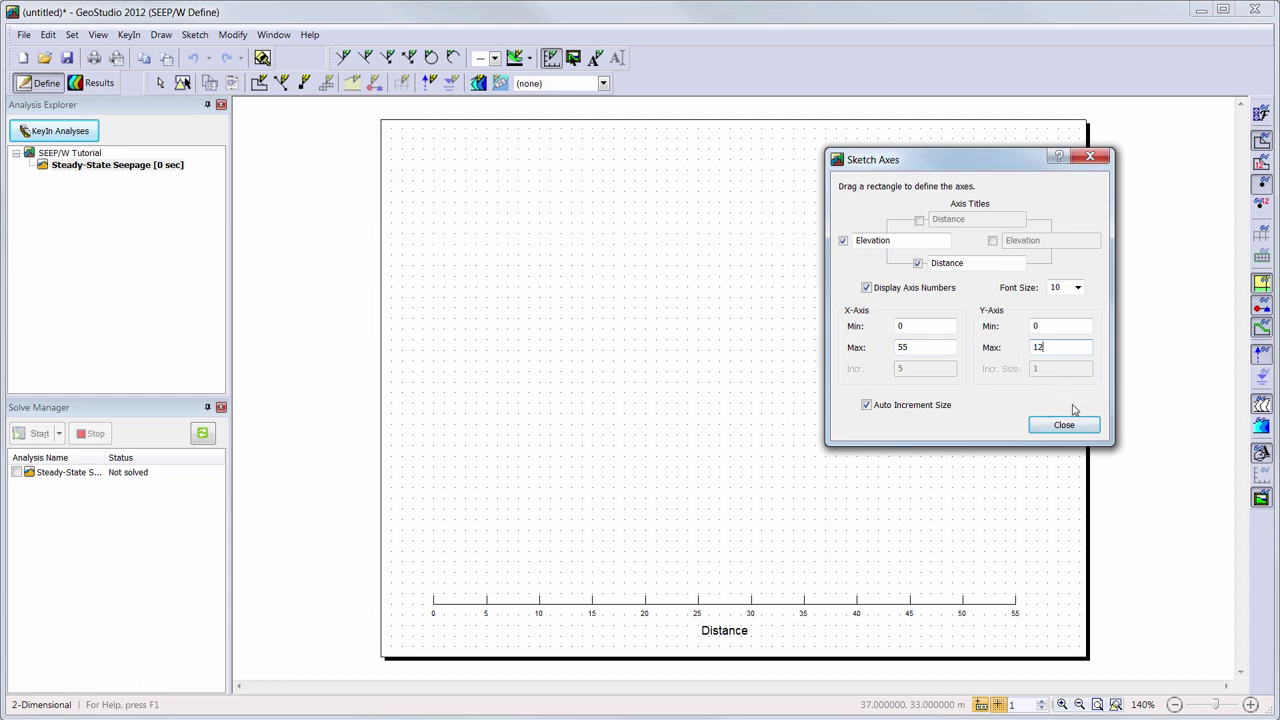
key("Tab")
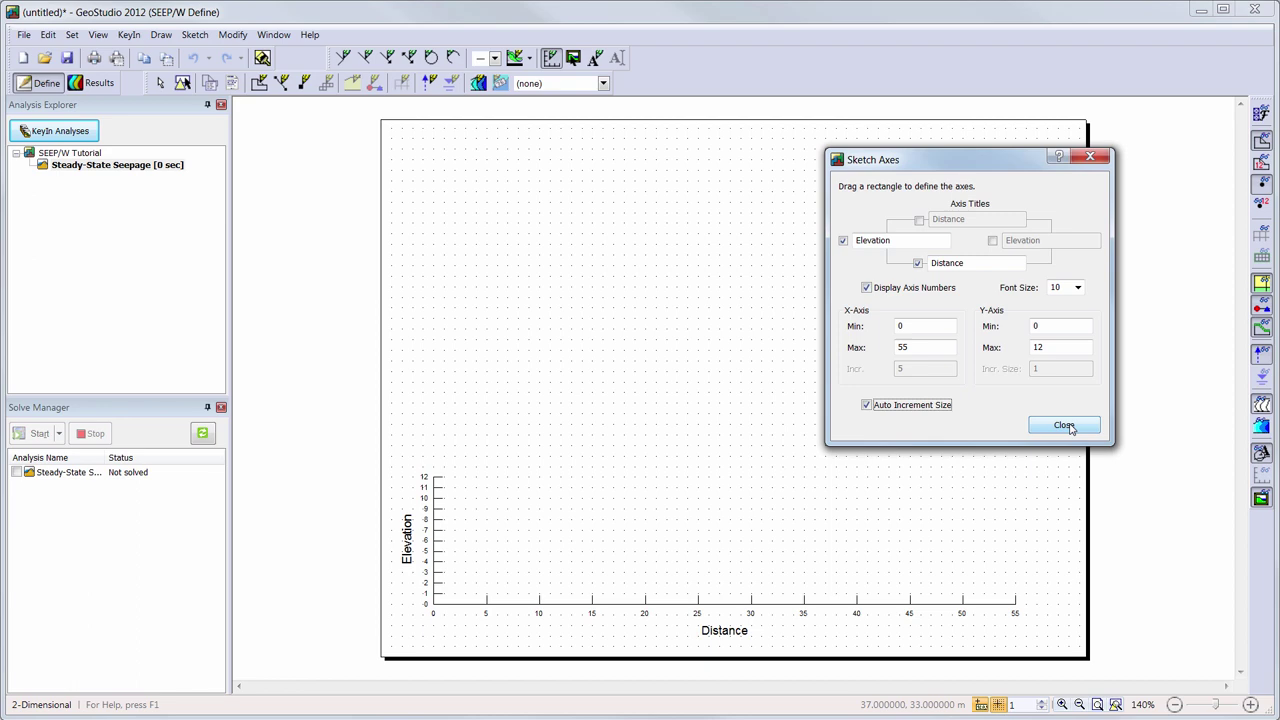
left_click(1064, 425)
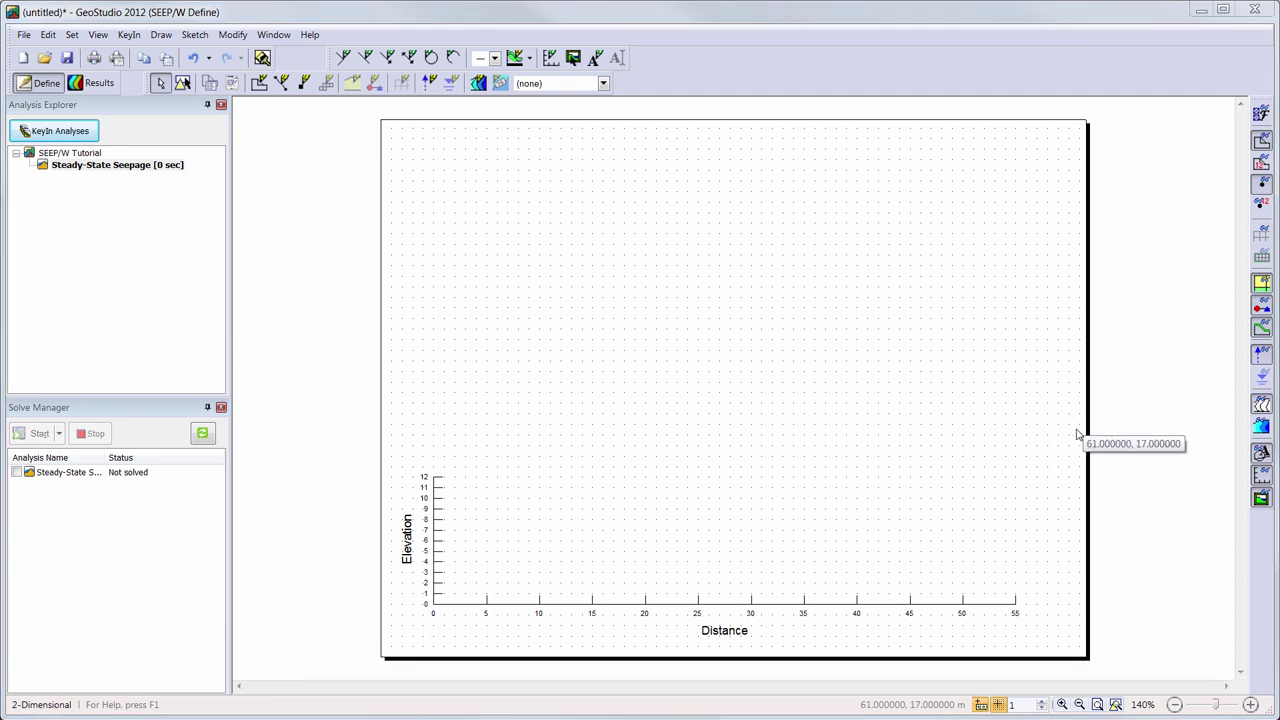
Check the grid spacing, grid display and snap settings
left_click(70, 35)
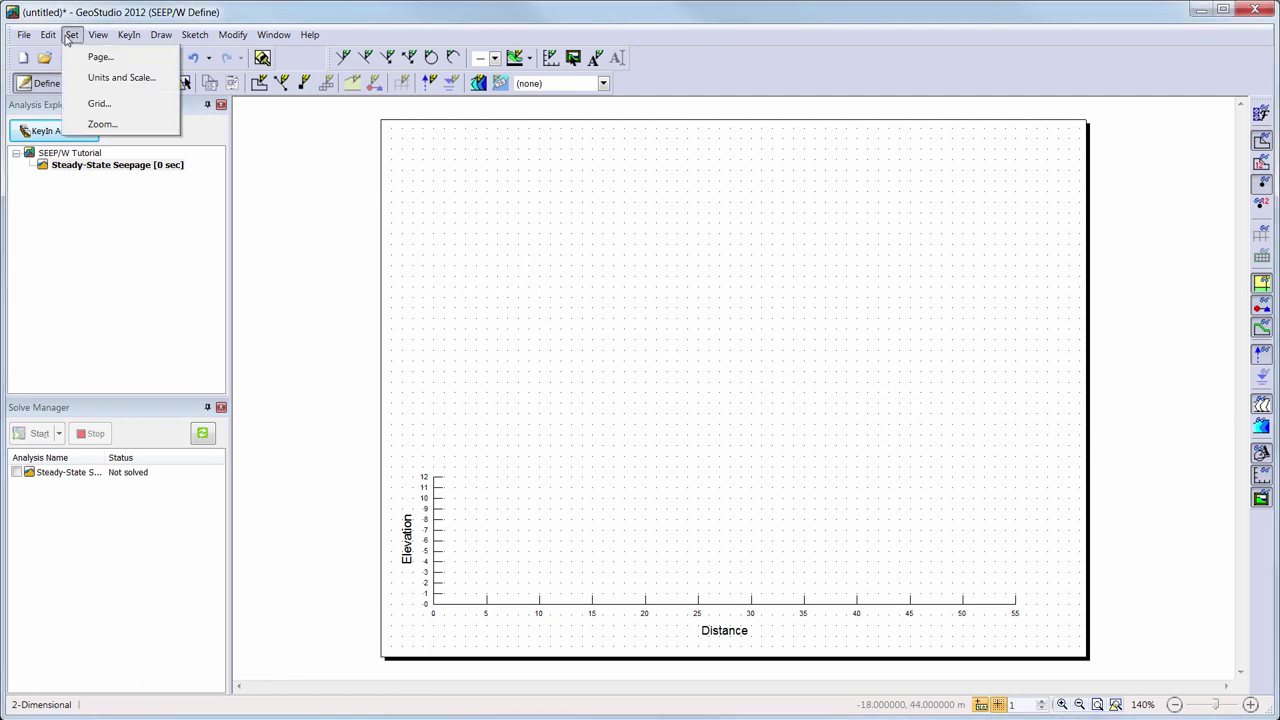
left_click(98, 104)
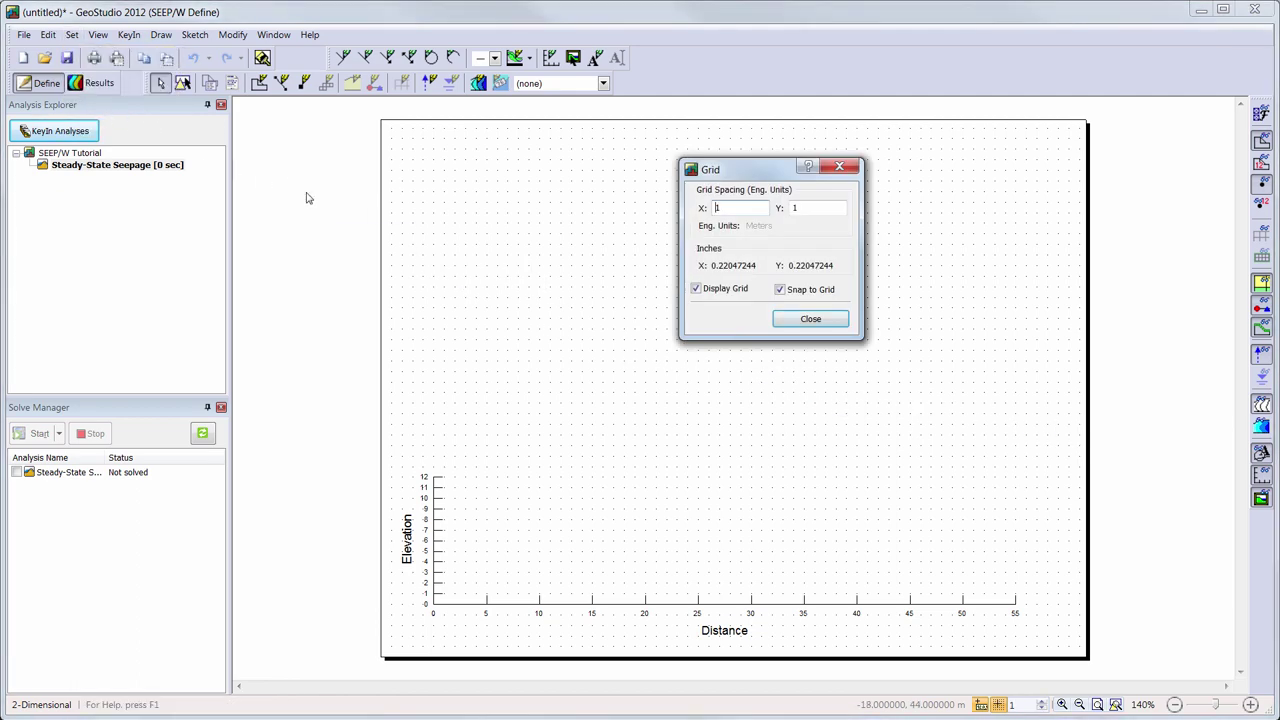
left_click(830, 320)
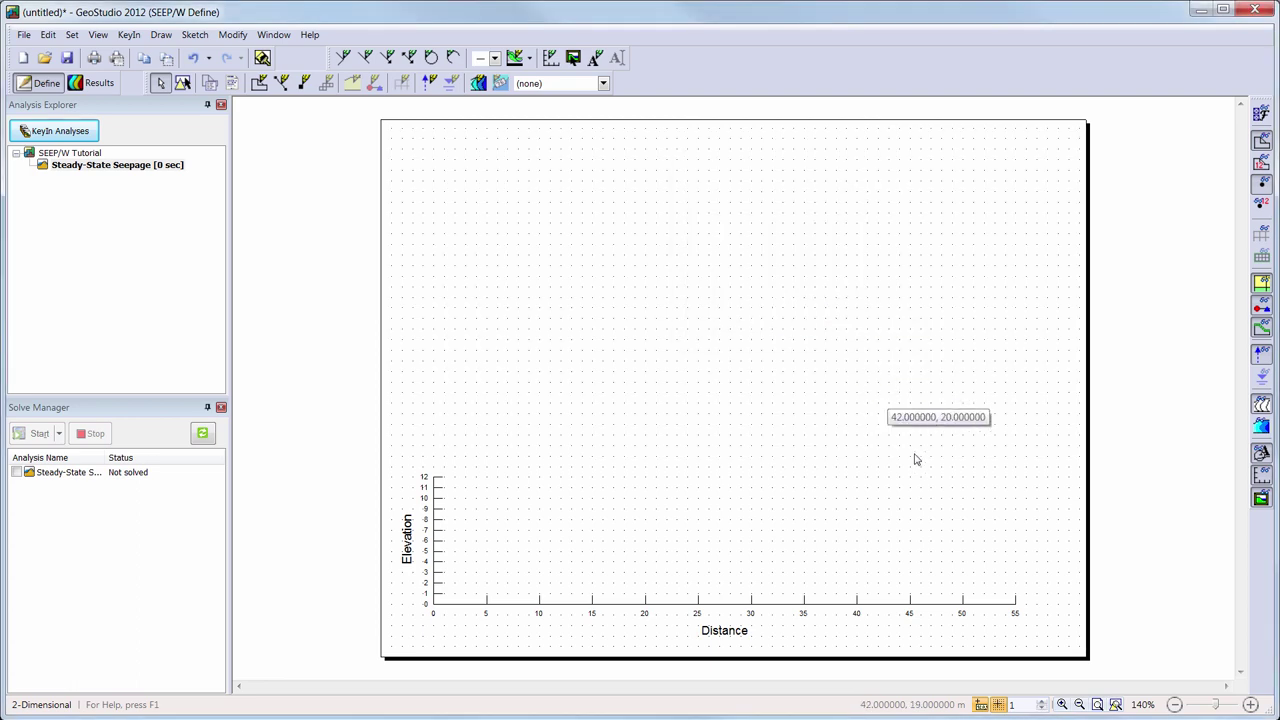
Sketch the dam outline with lines from (0, 0) through (24, 12), (28, 12) and (52, 0) back to (0, 0)
left_click(1116, 705)
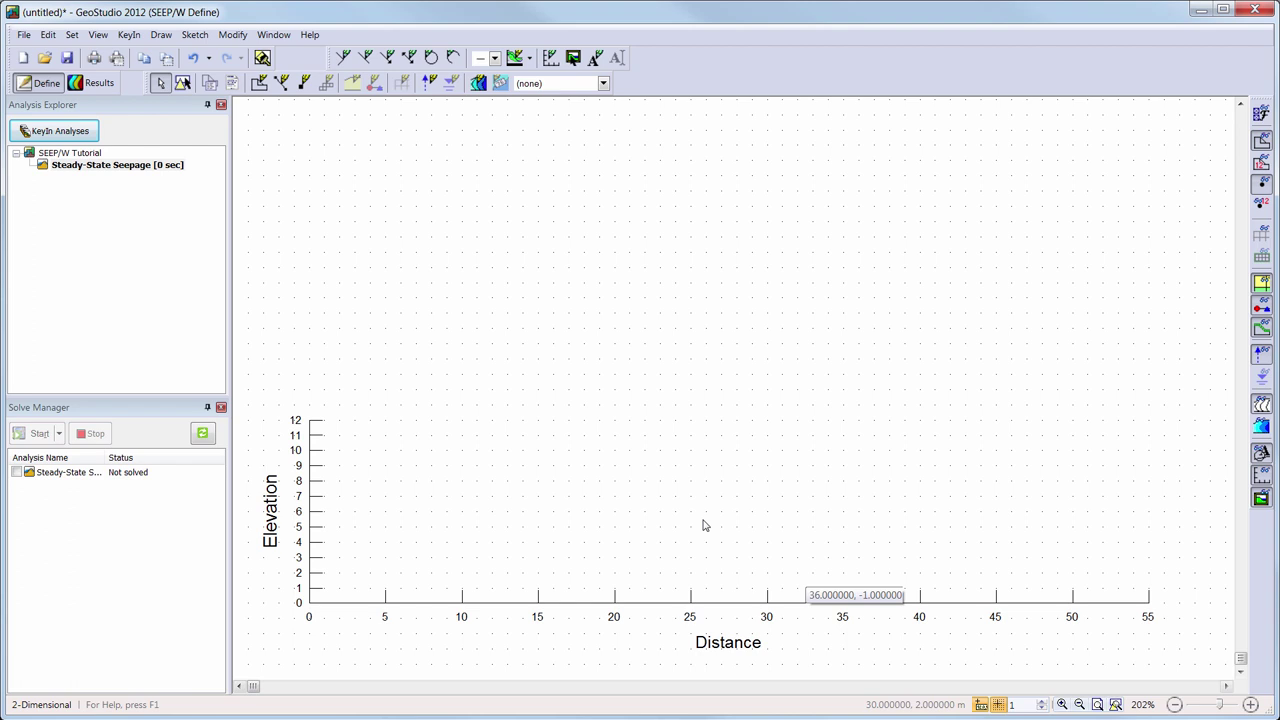
left_click(343, 58)
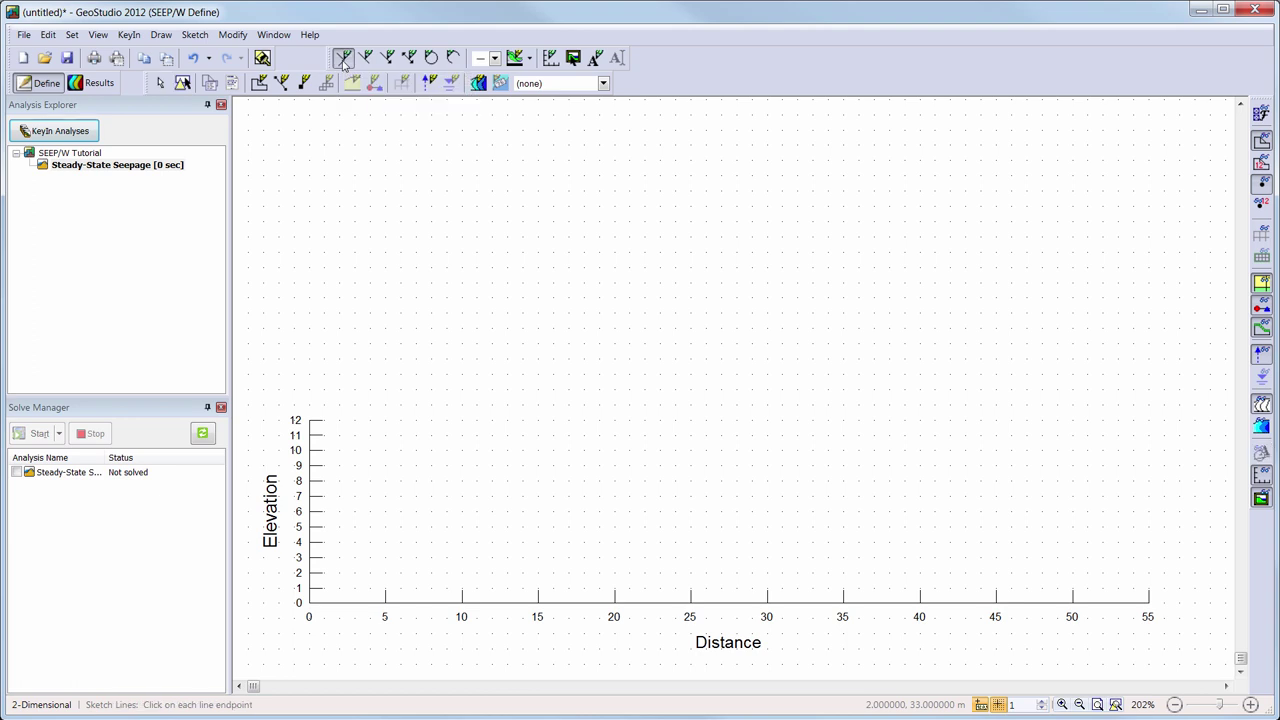
left_click(309, 603)
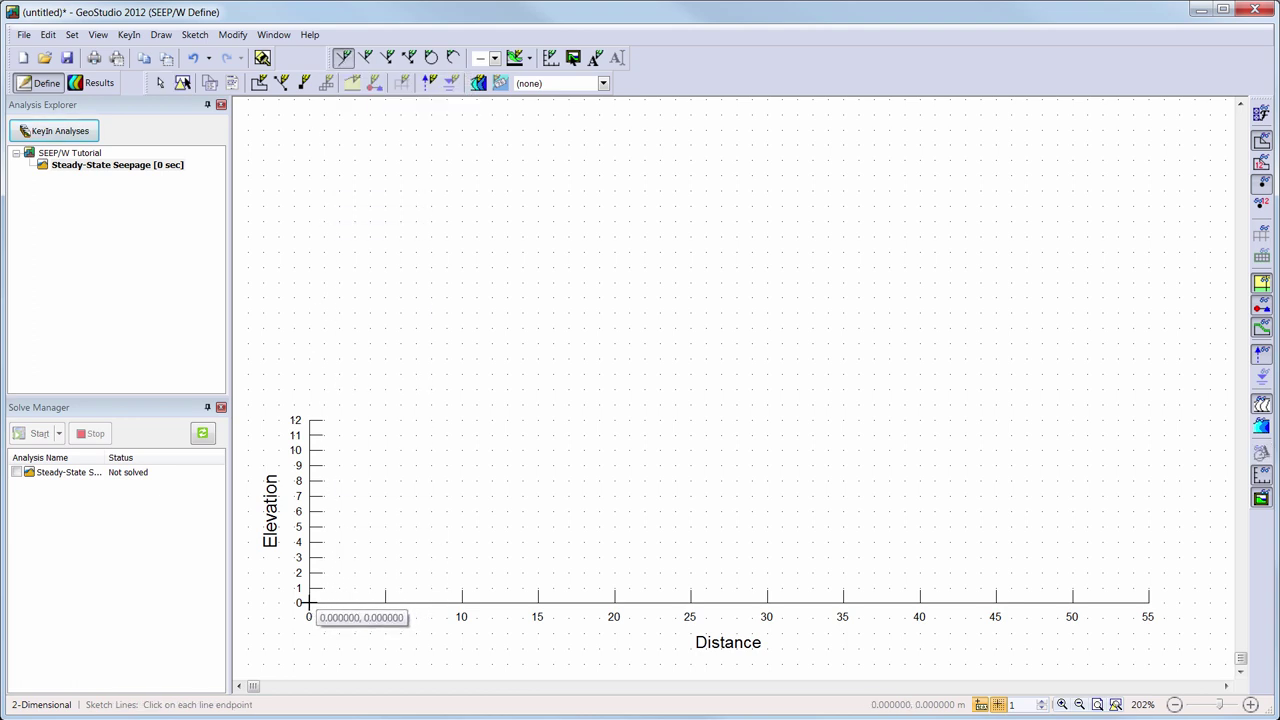
left_click(674, 420)
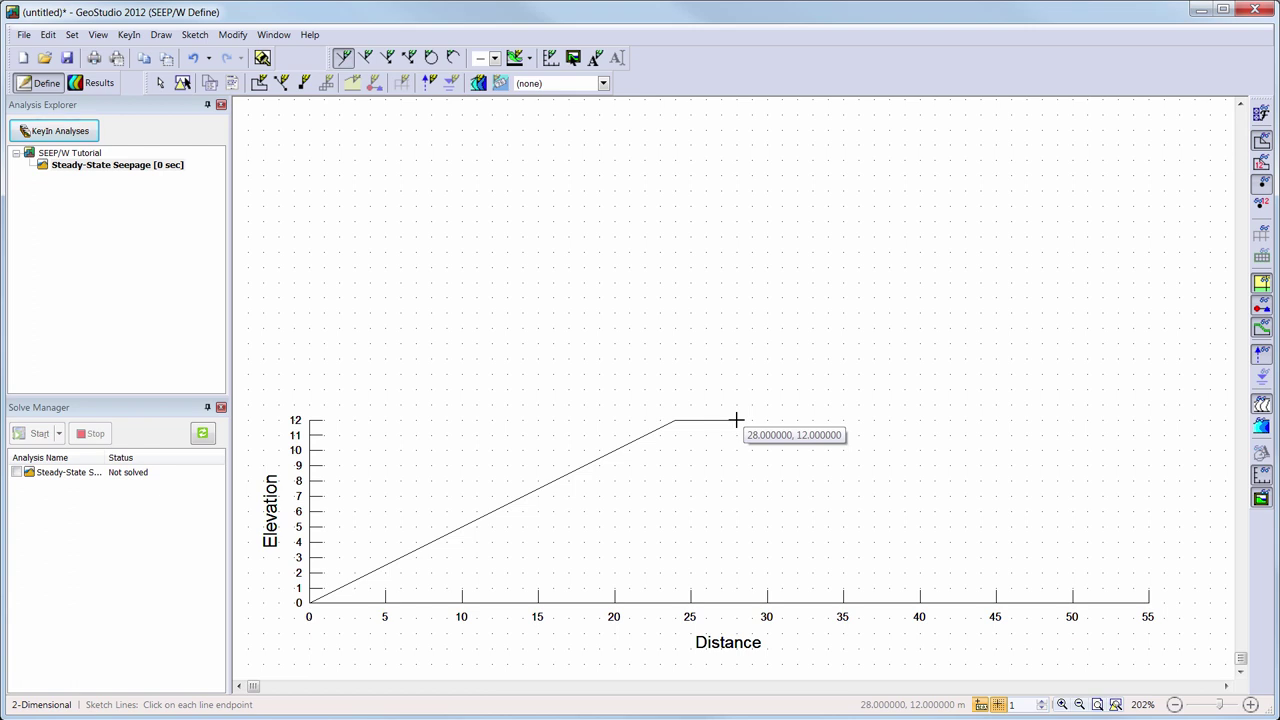
left_click(736, 420)
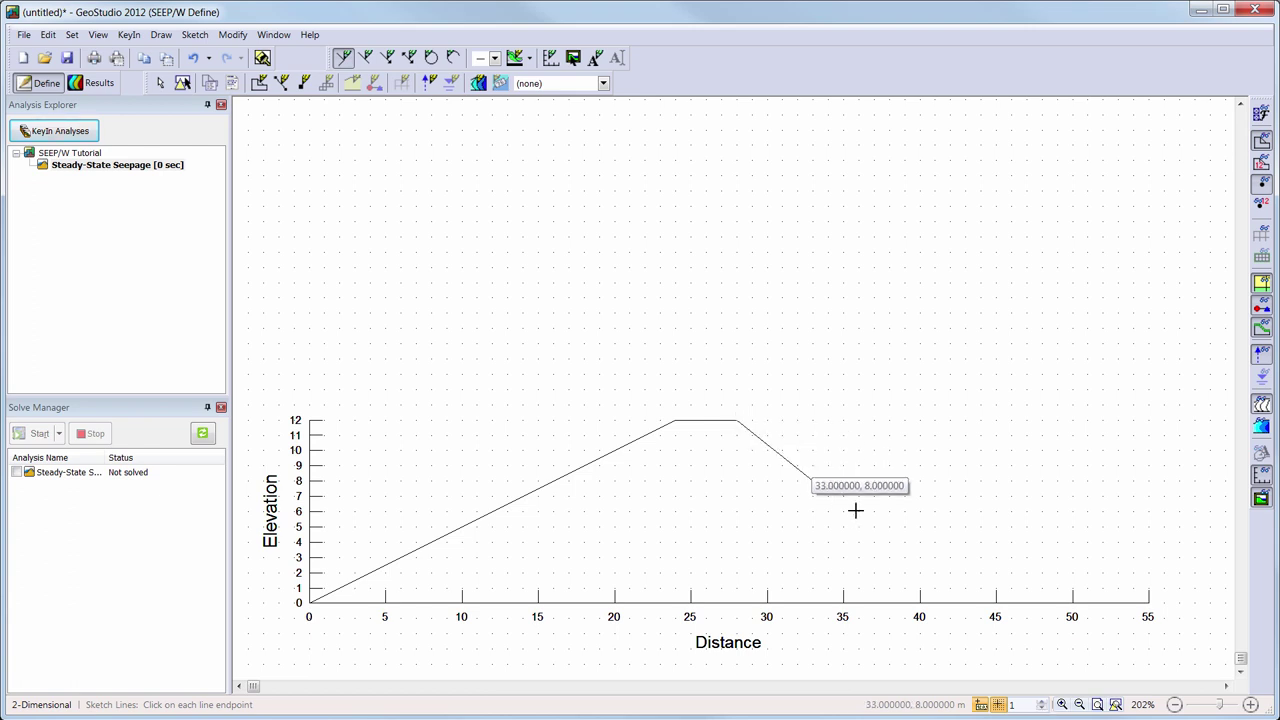
left_click(1105, 600)
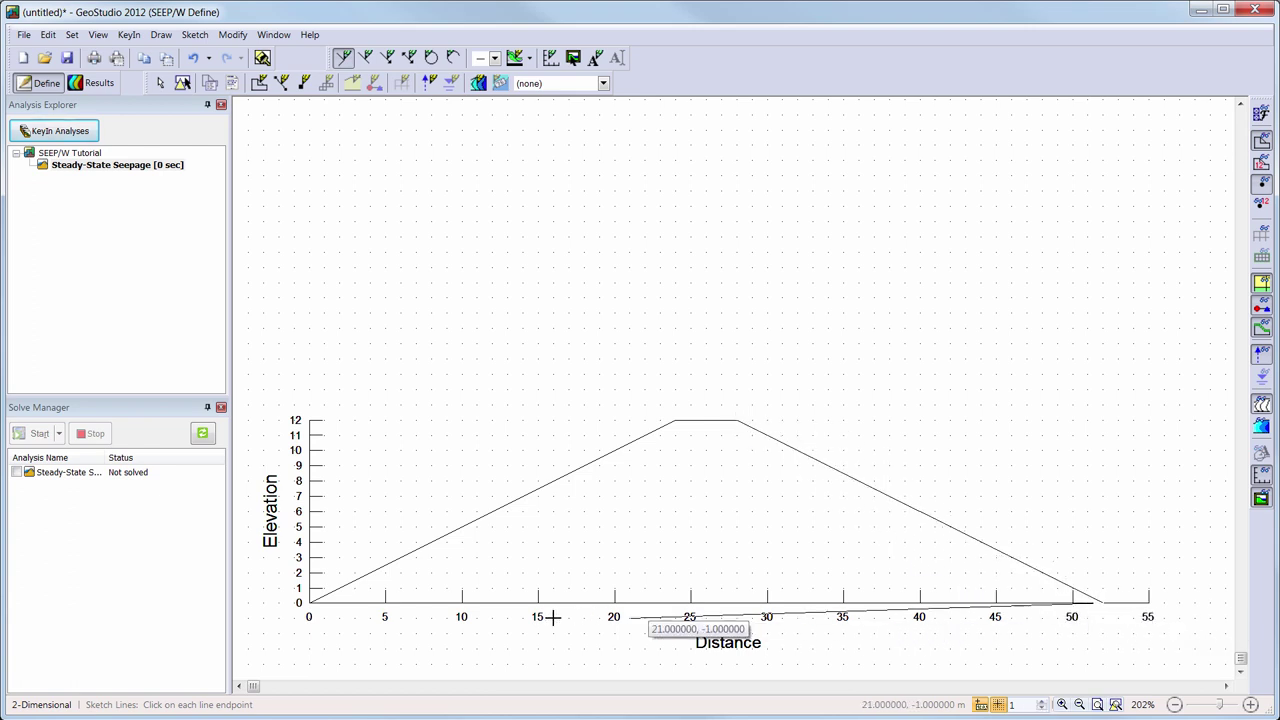
left_click(312, 600)
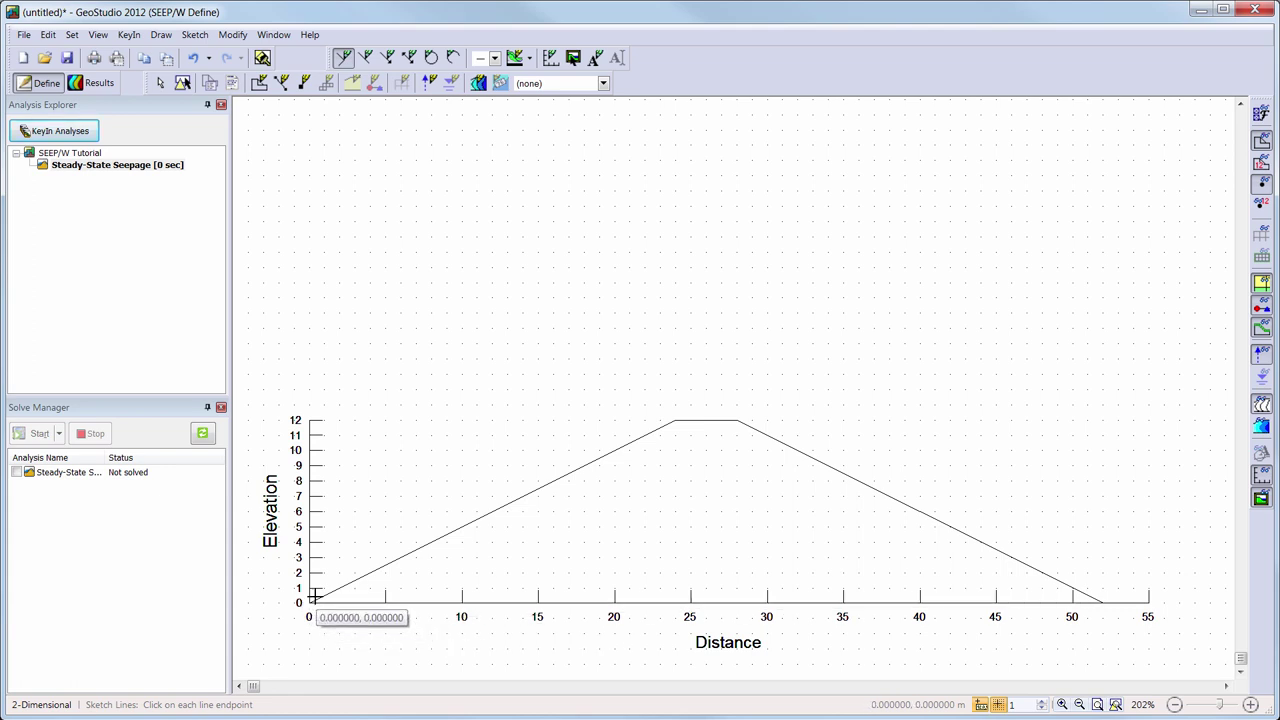
key("Escape")
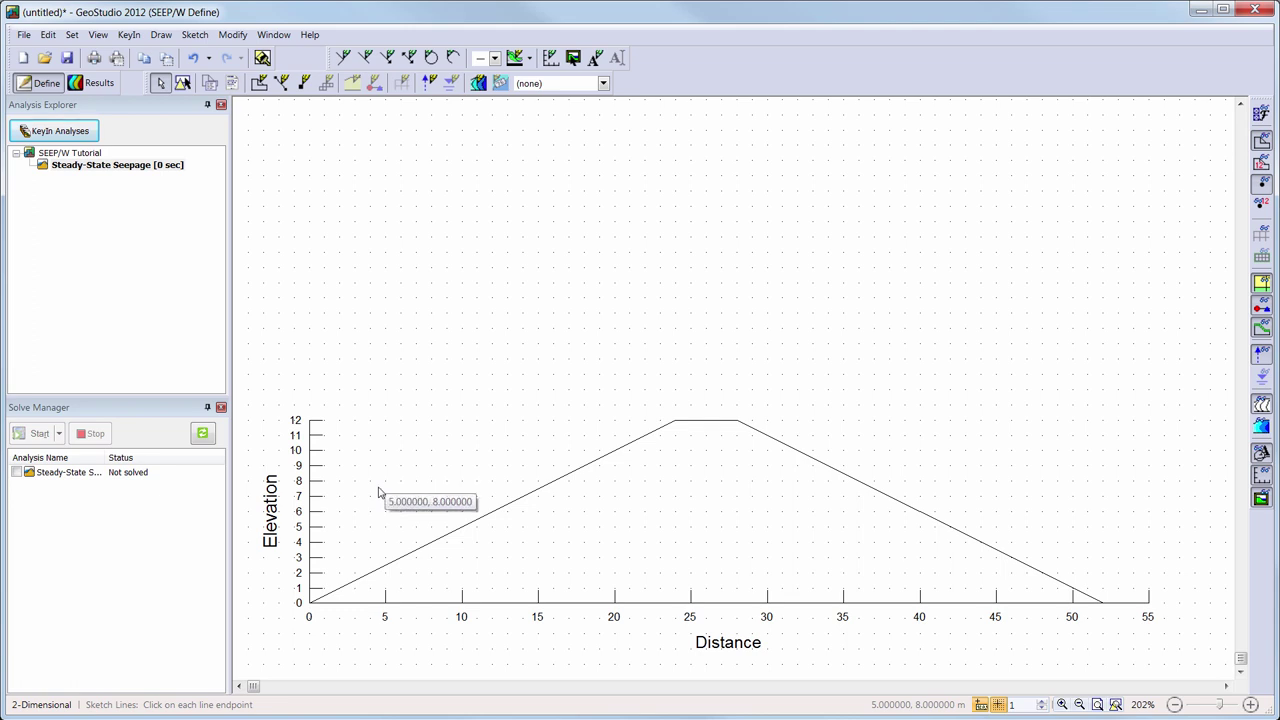
Sketch the reservoir water level as a horizontal line from (0, 11) to the dam slope at (22, 11), with an inverted triangle marker
left_click(366, 59)
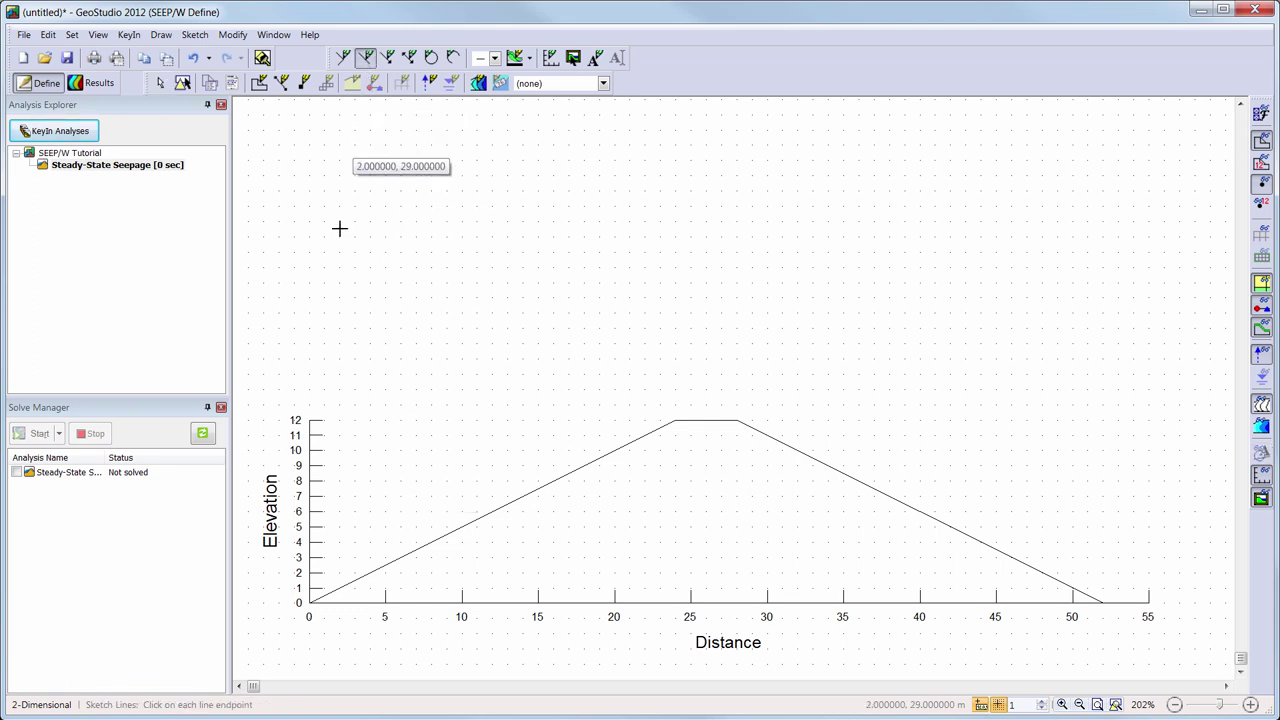
left_click(310, 434)
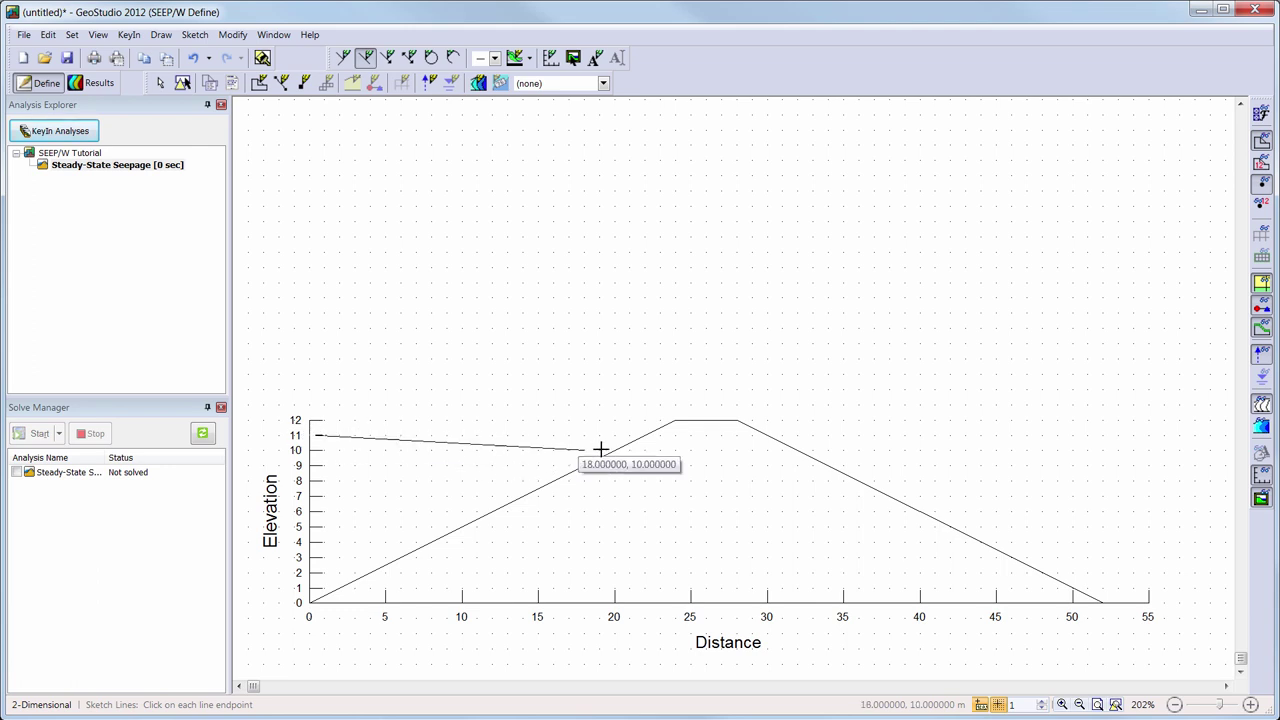
left_click(645, 434)
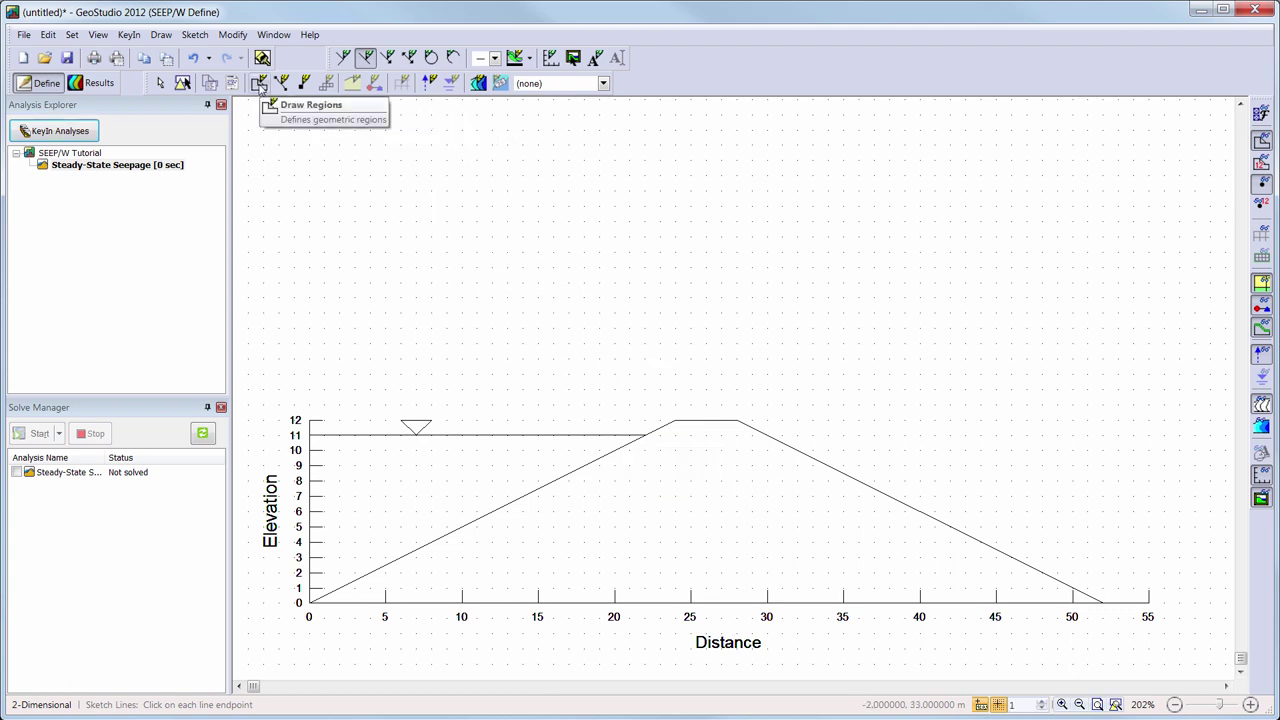
Draw the dam as a closed region with corners at (0, 0), (24, 12), (28, 12) and (52, 0)
left_click(259, 86)
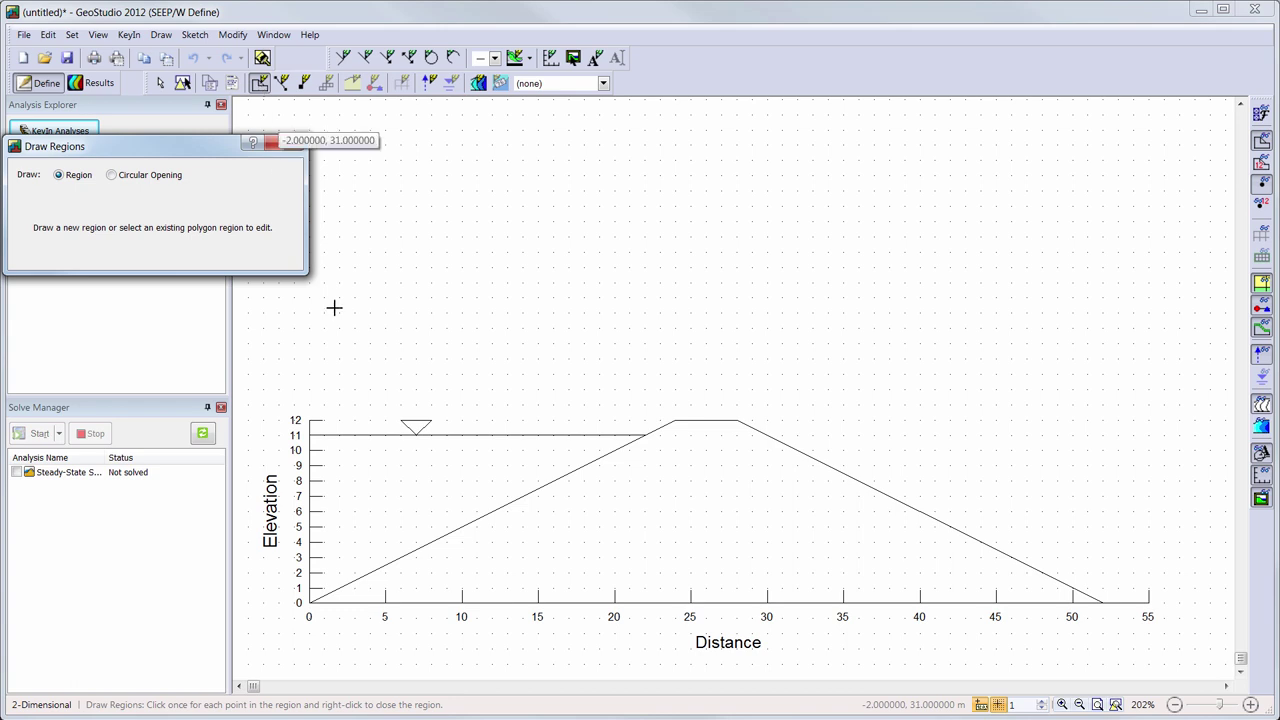
left_click(310, 602)
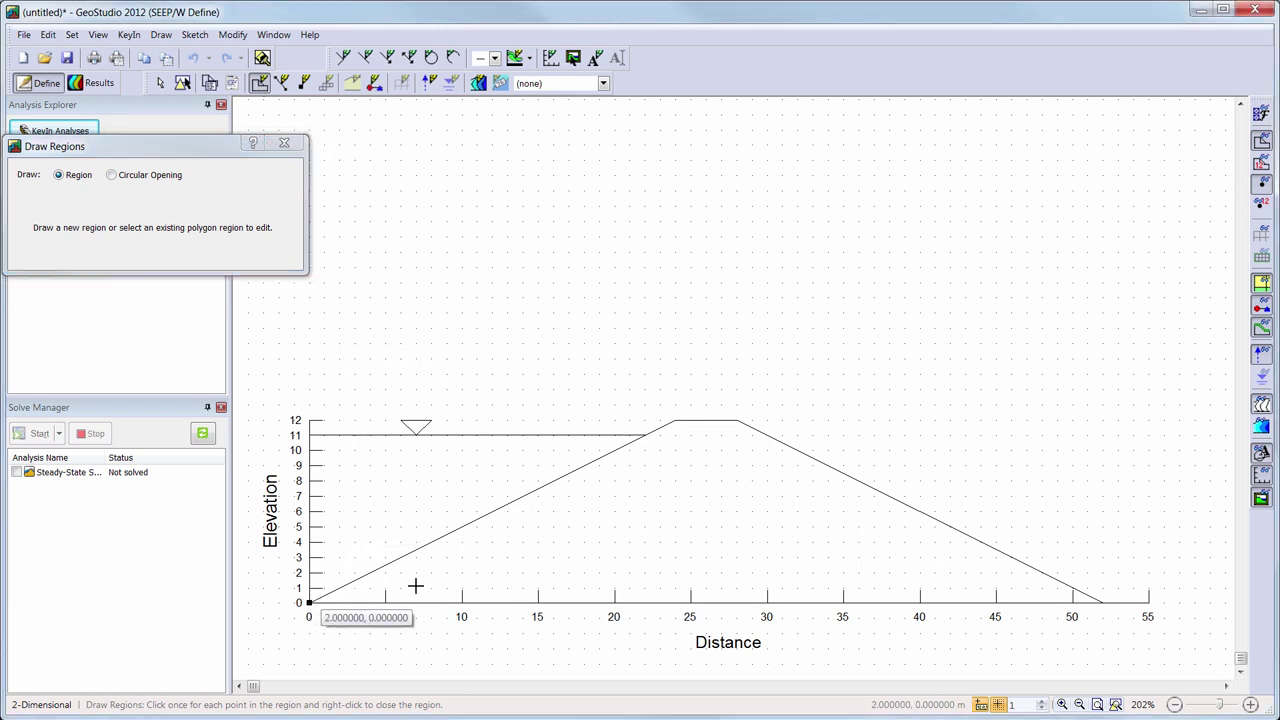
left_click(673, 420)
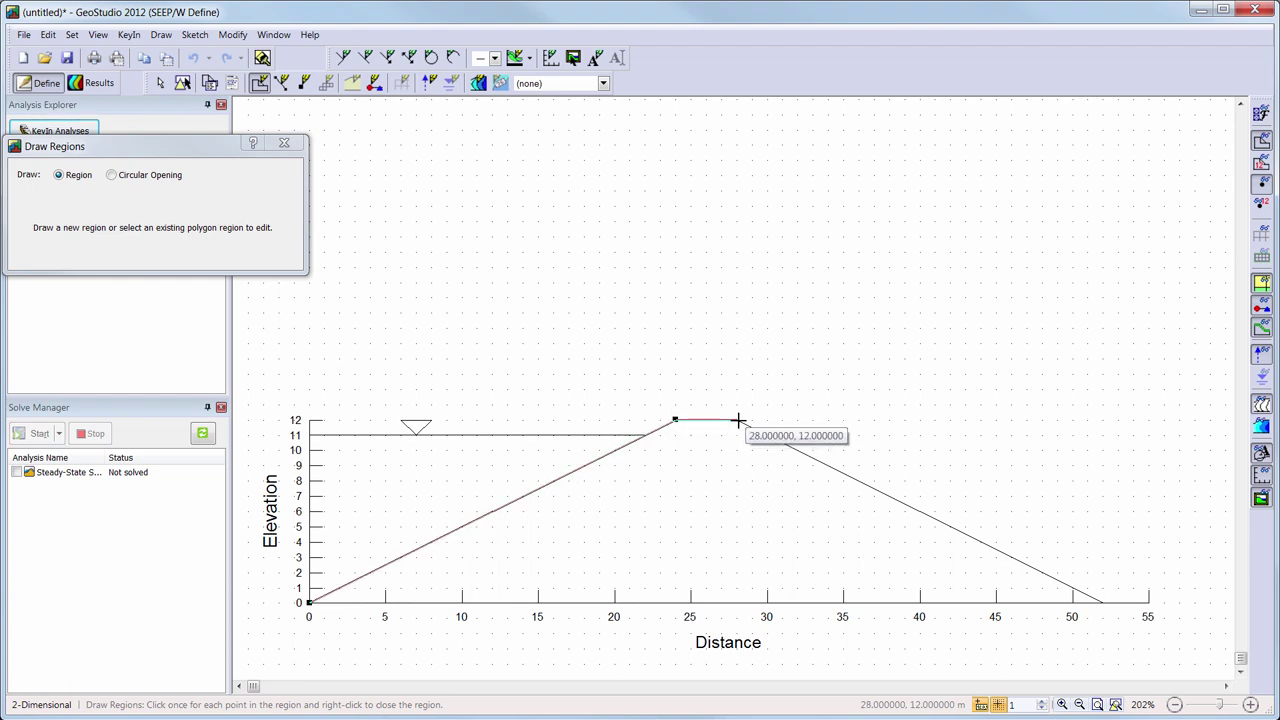
left_click(738, 421)
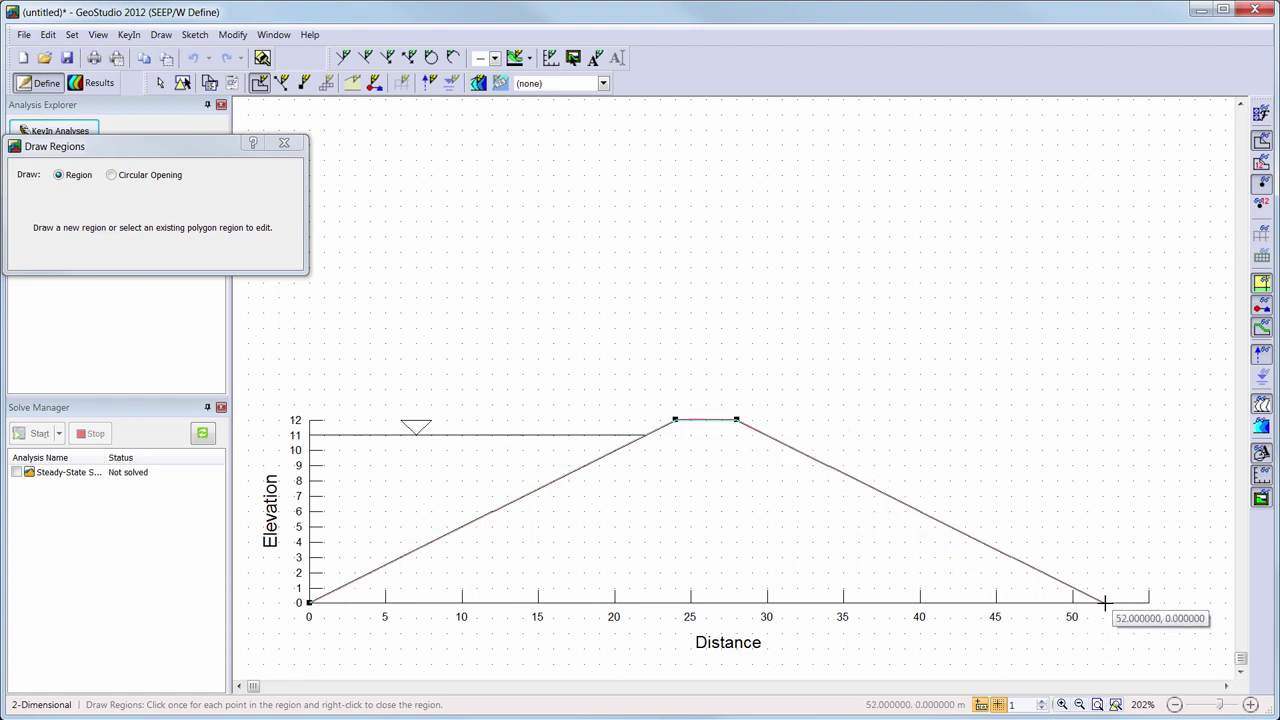
left_click(1104, 602)
left_click(310, 603)
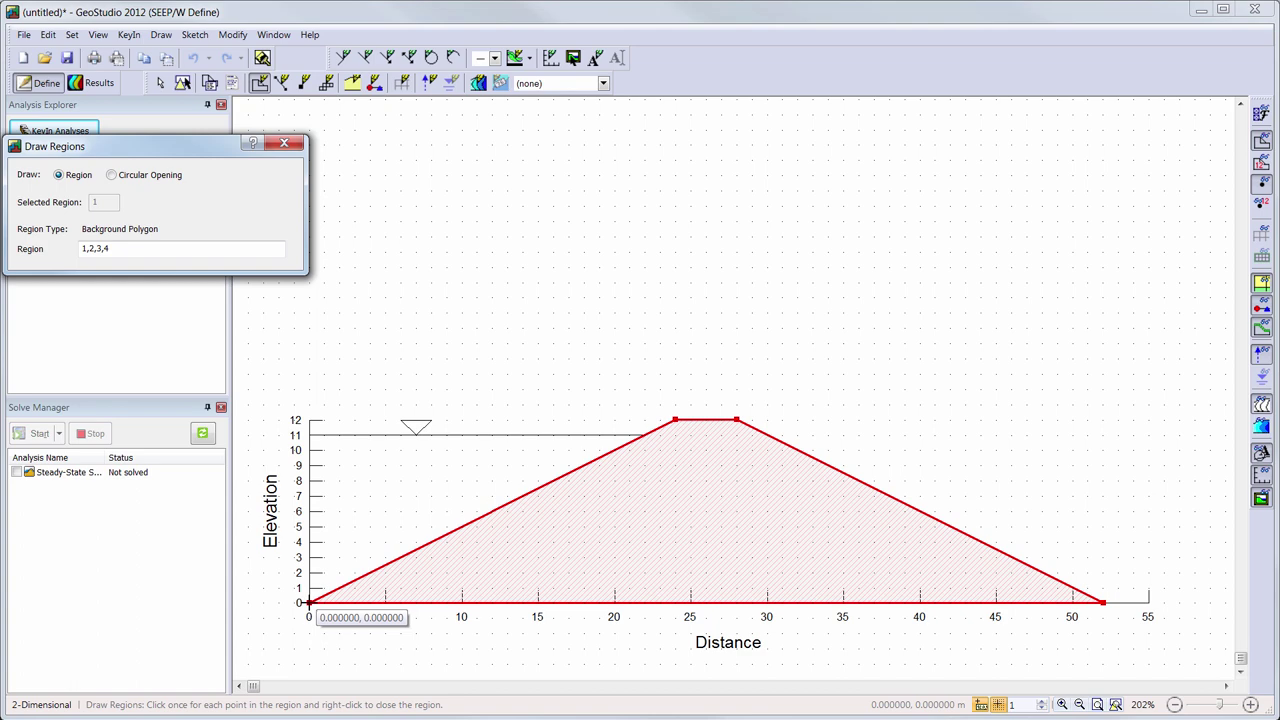
right_click(333, 388)
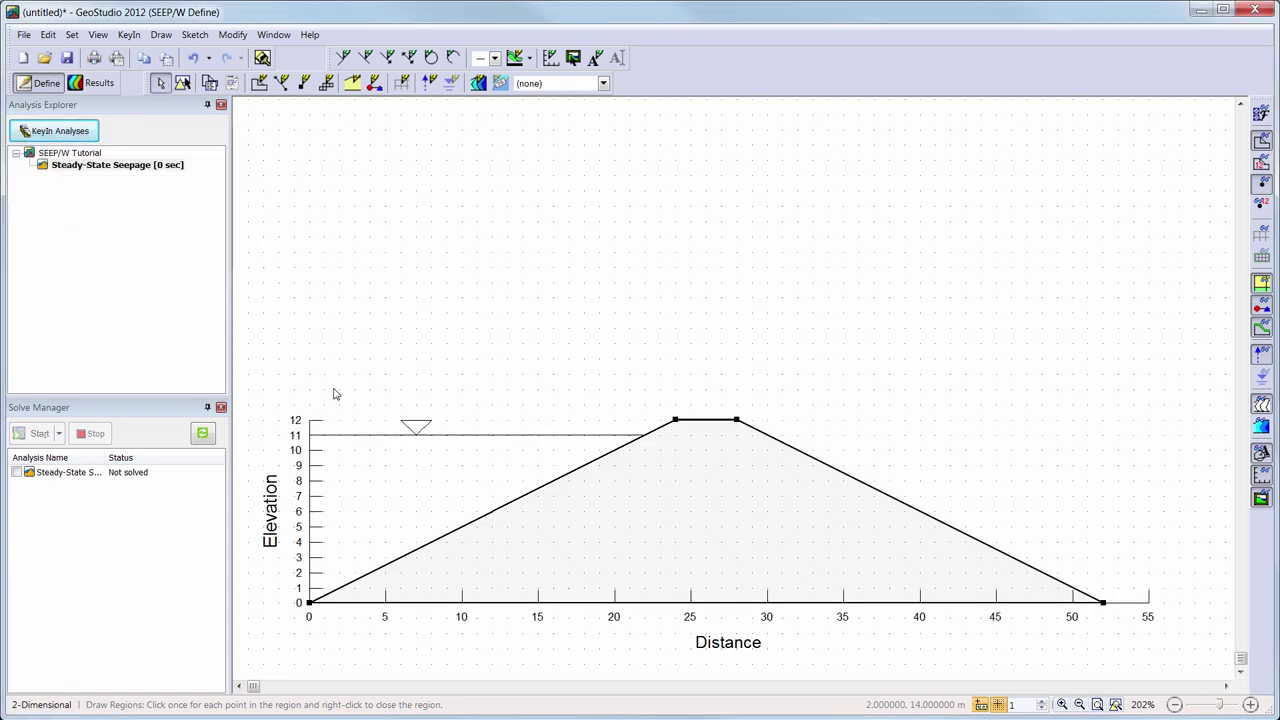
Add a geometry point at (22, 11), where the reservoir level meets the upstream slope
left_click(305, 84)
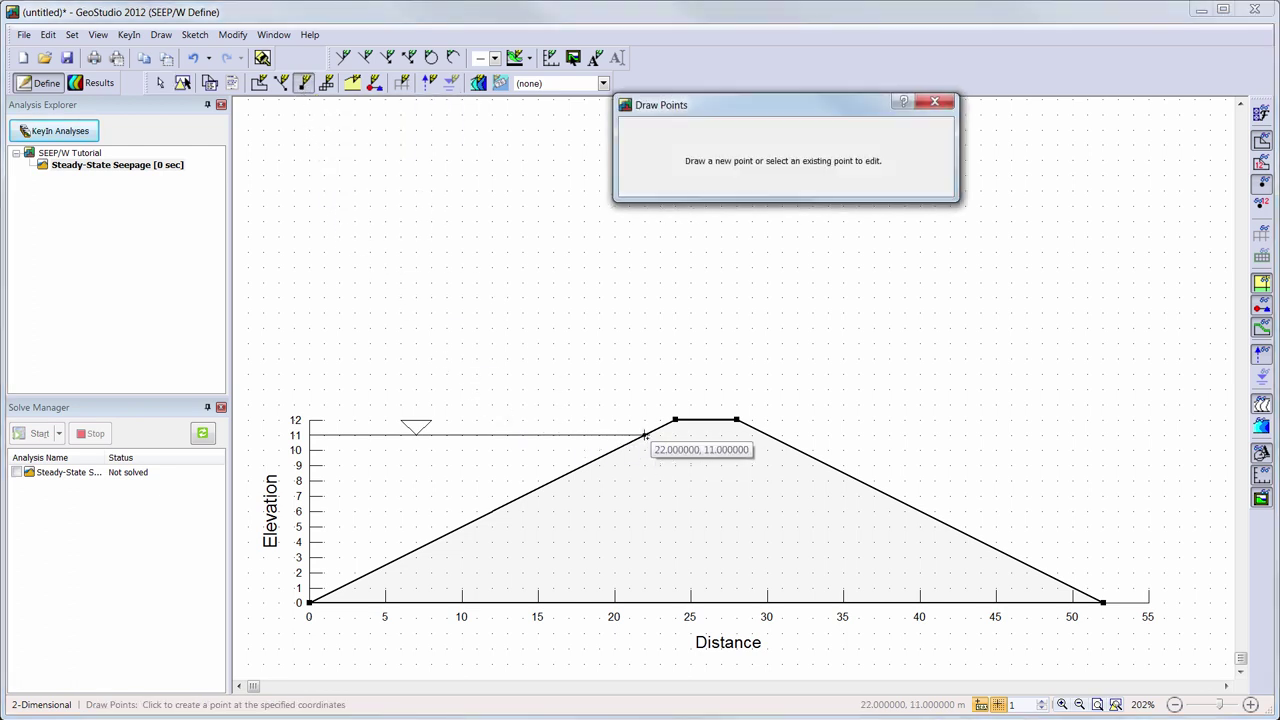
left_click(645, 436)
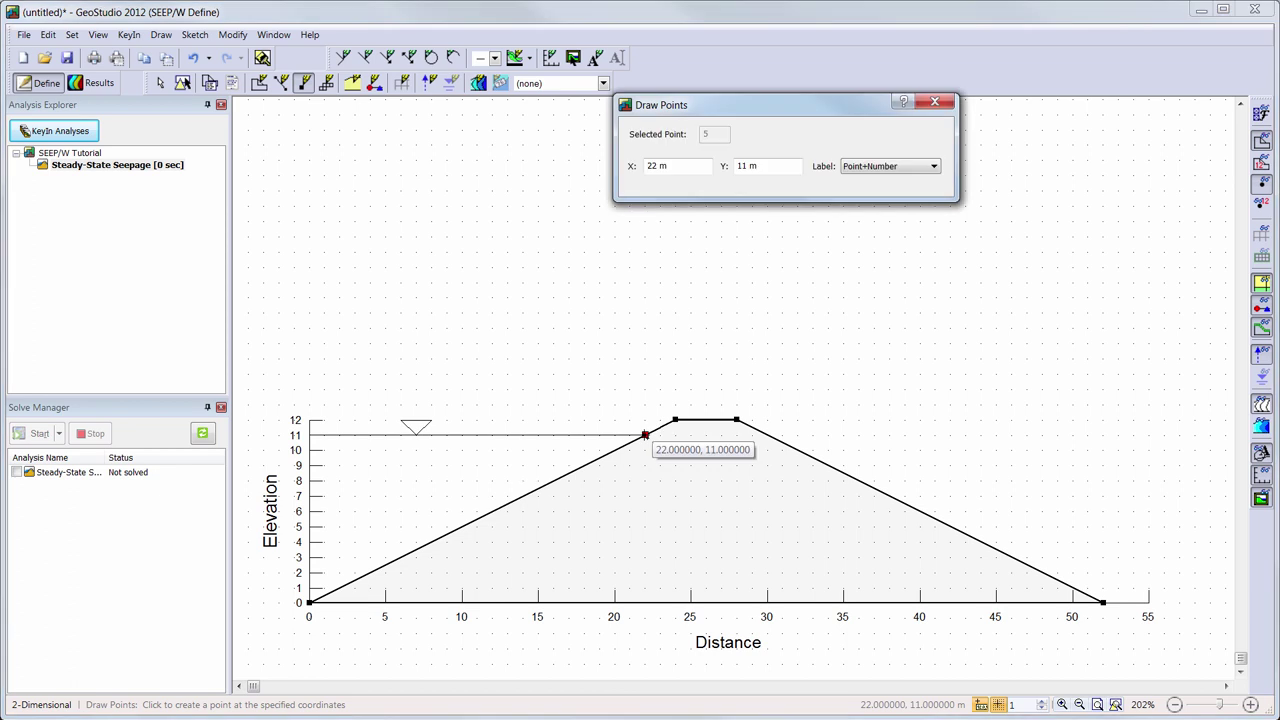
left_click(935, 103)
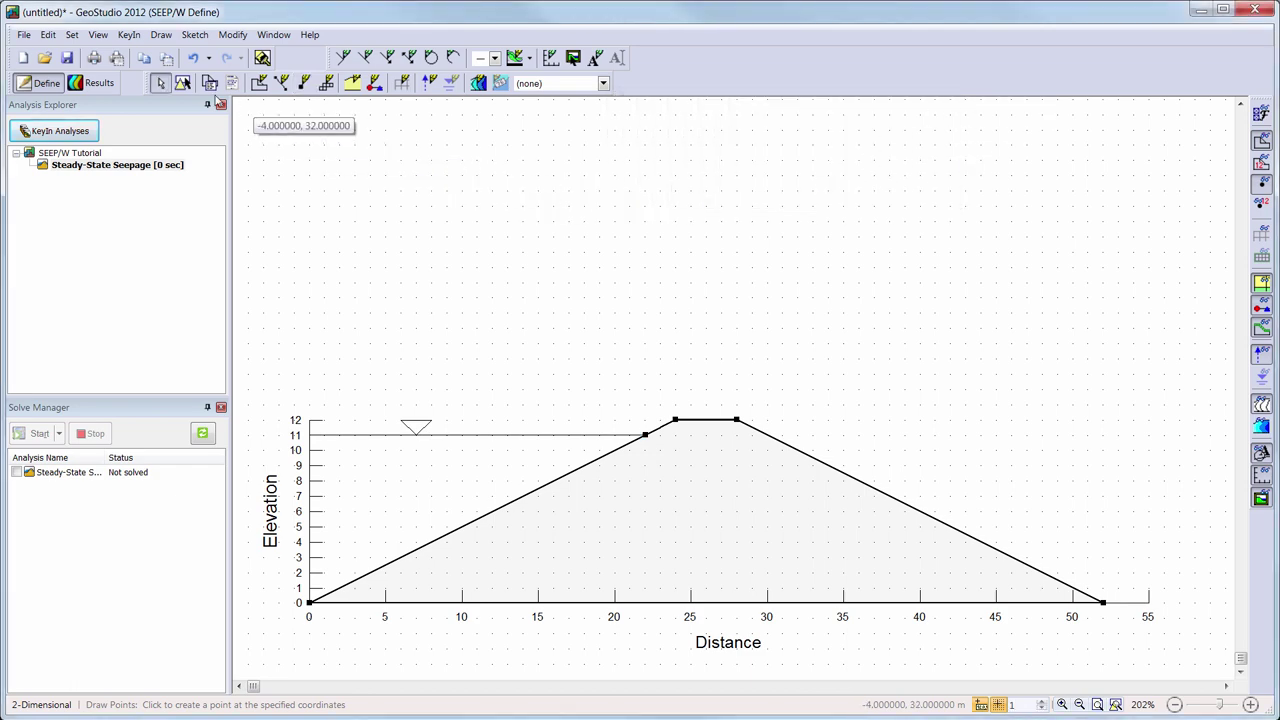
Create a material named Embankment with the Saturated / Unsaturated material model
left_click(129, 36)
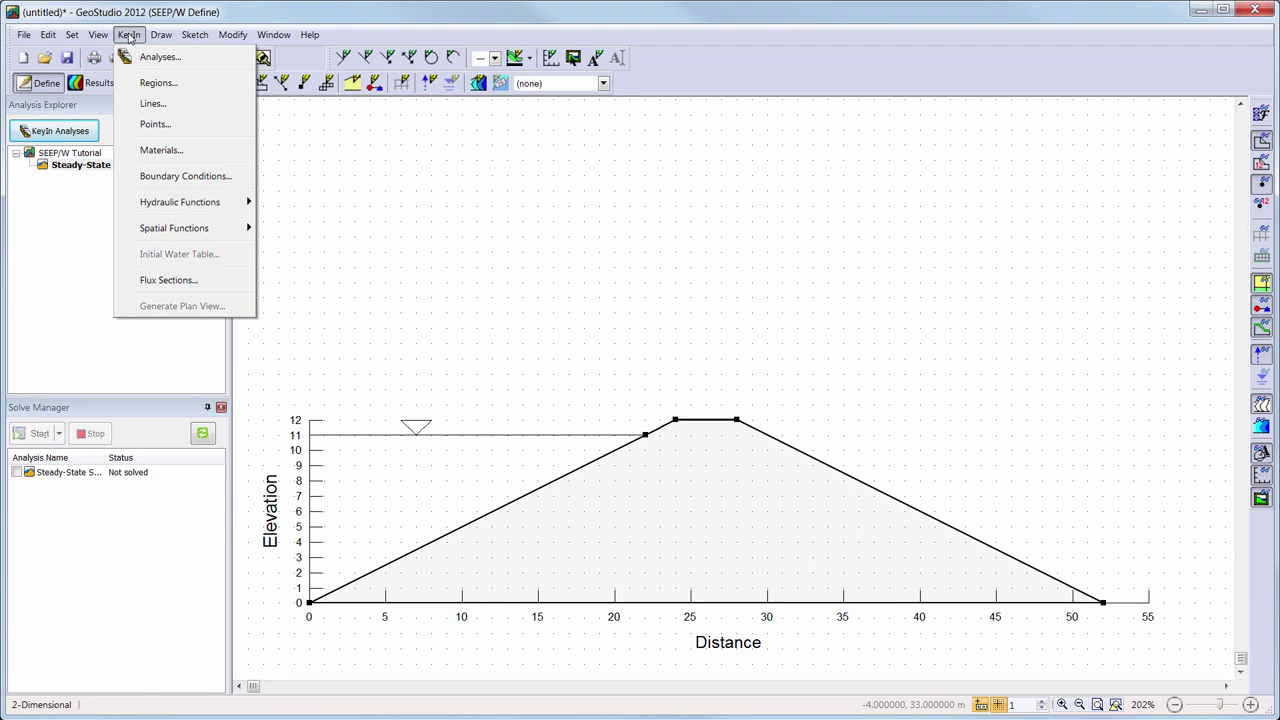
left_click(136, 153)
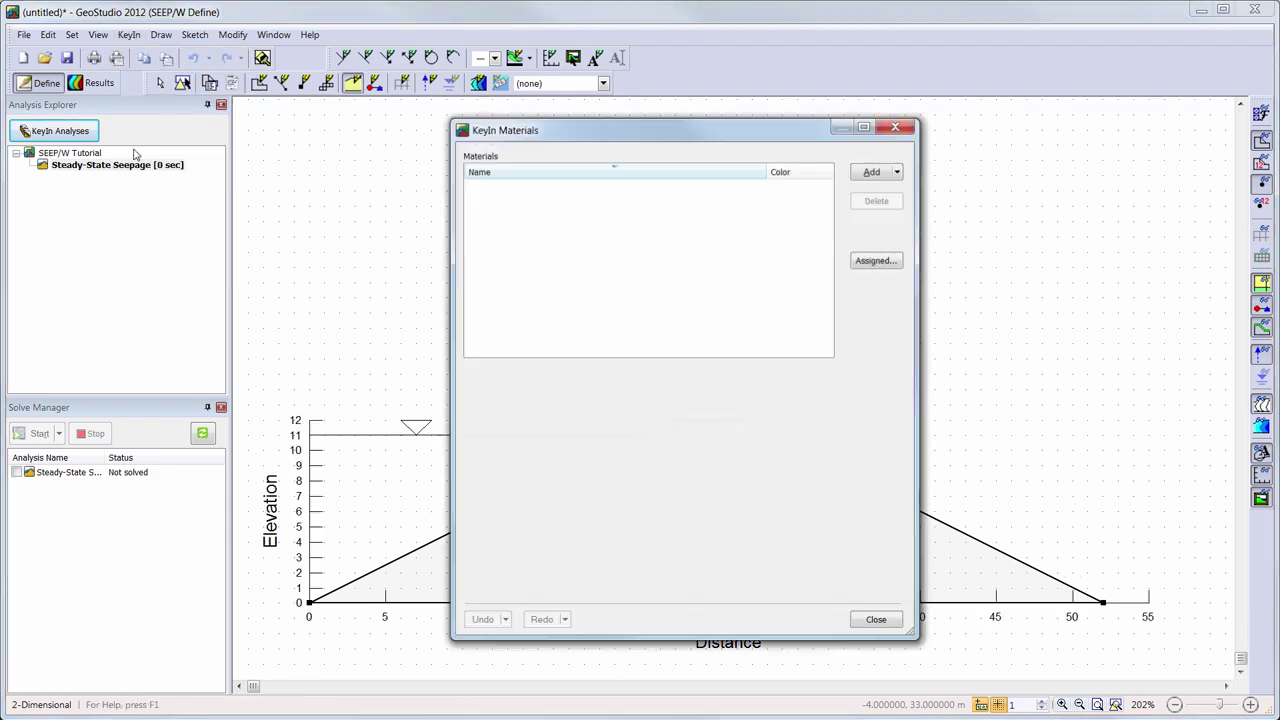
left_click(874, 171)
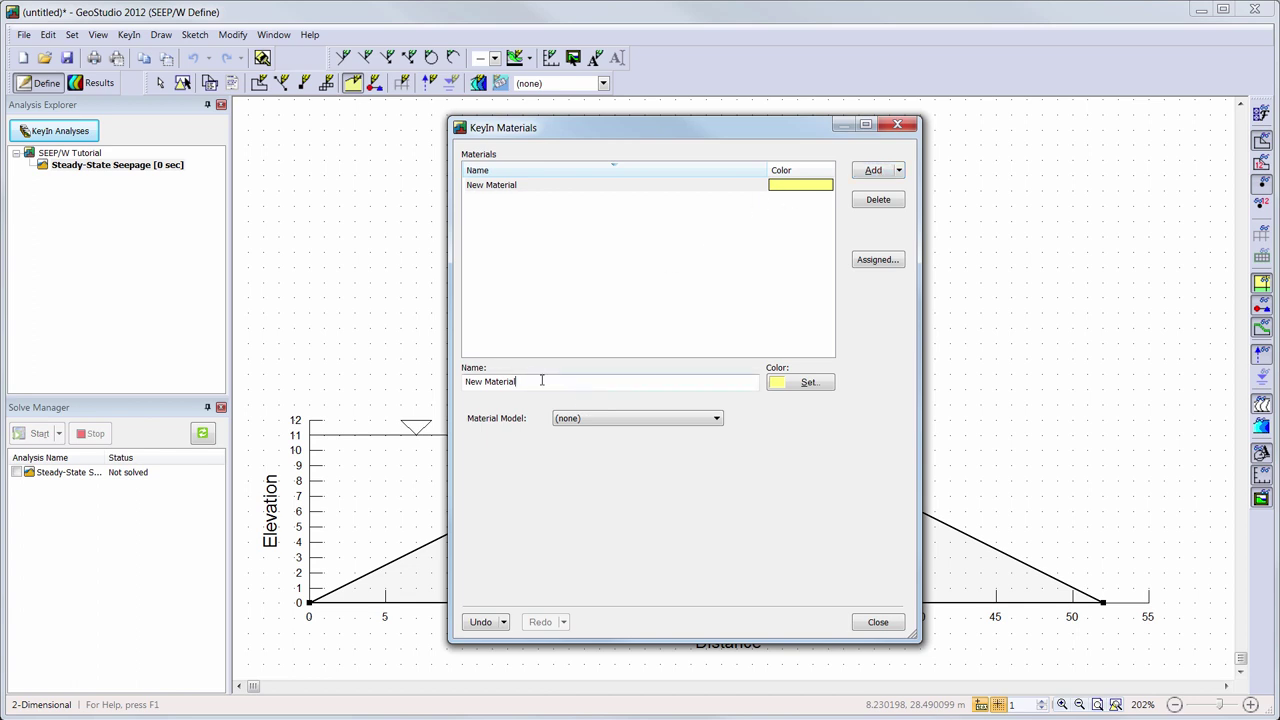
left_click_drag(543, 381, 393, 374)
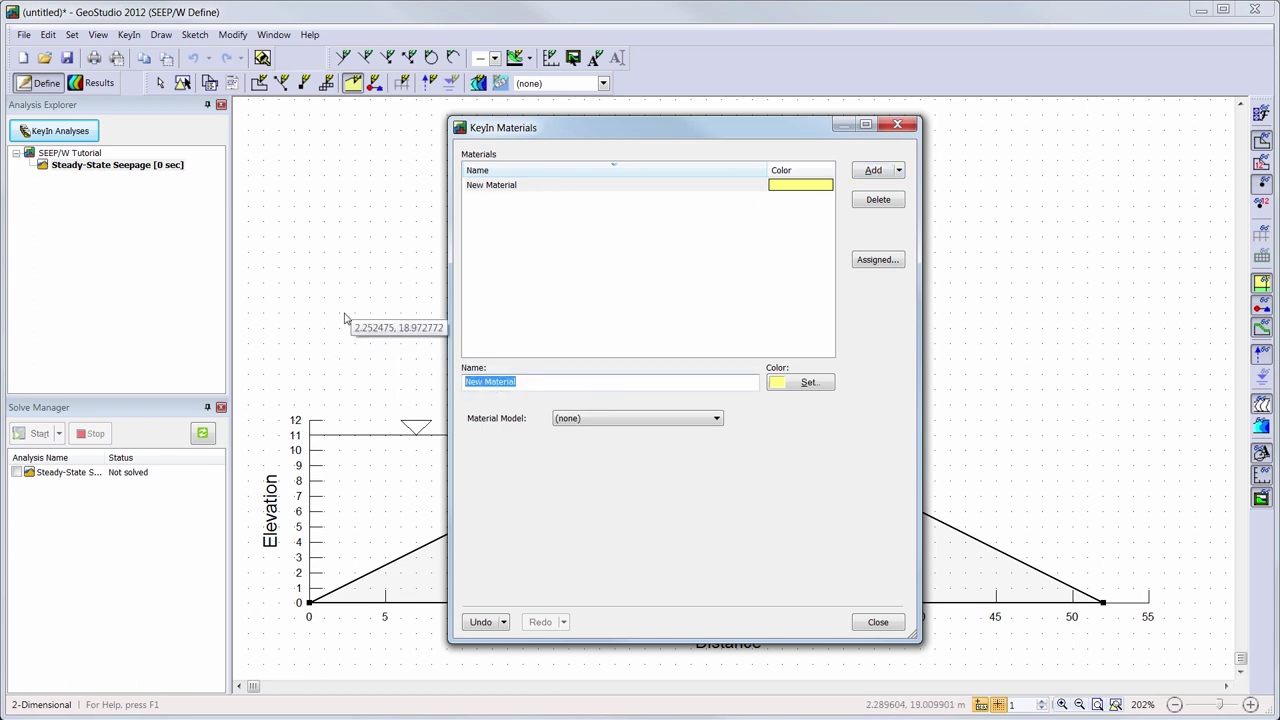
type("Embankment")
left_click(716, 421)
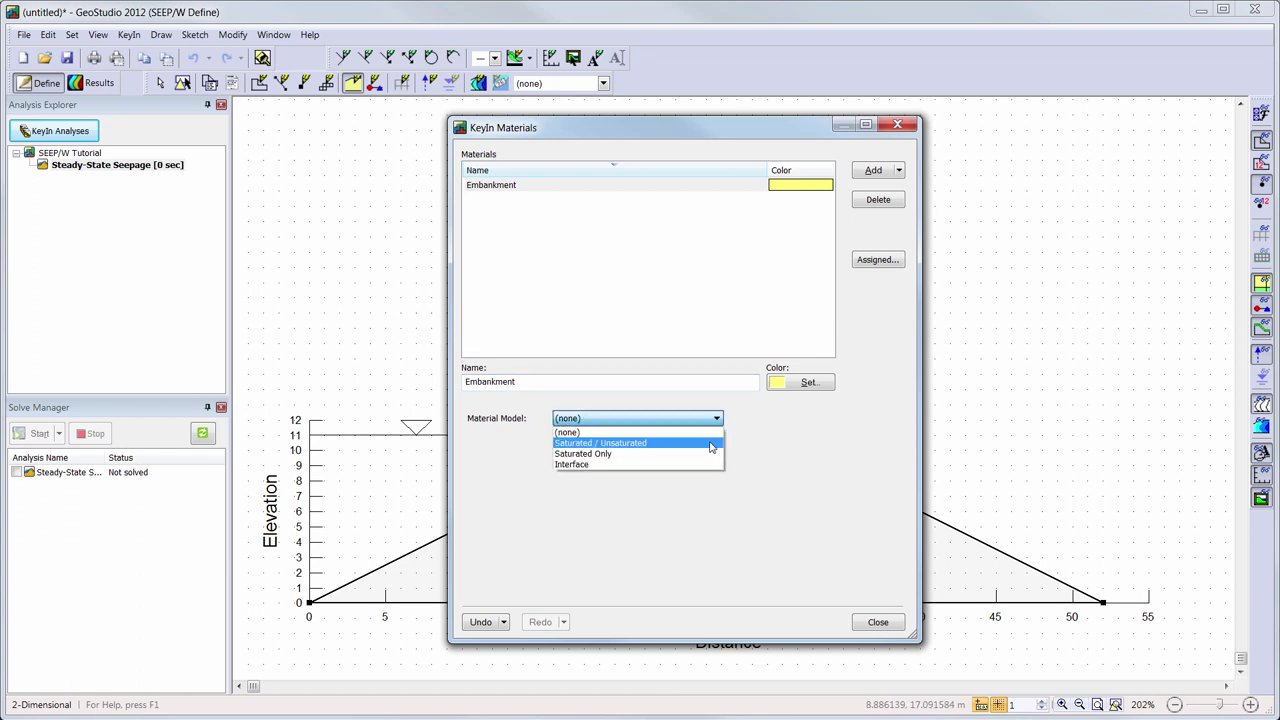
left_click(711, 444)
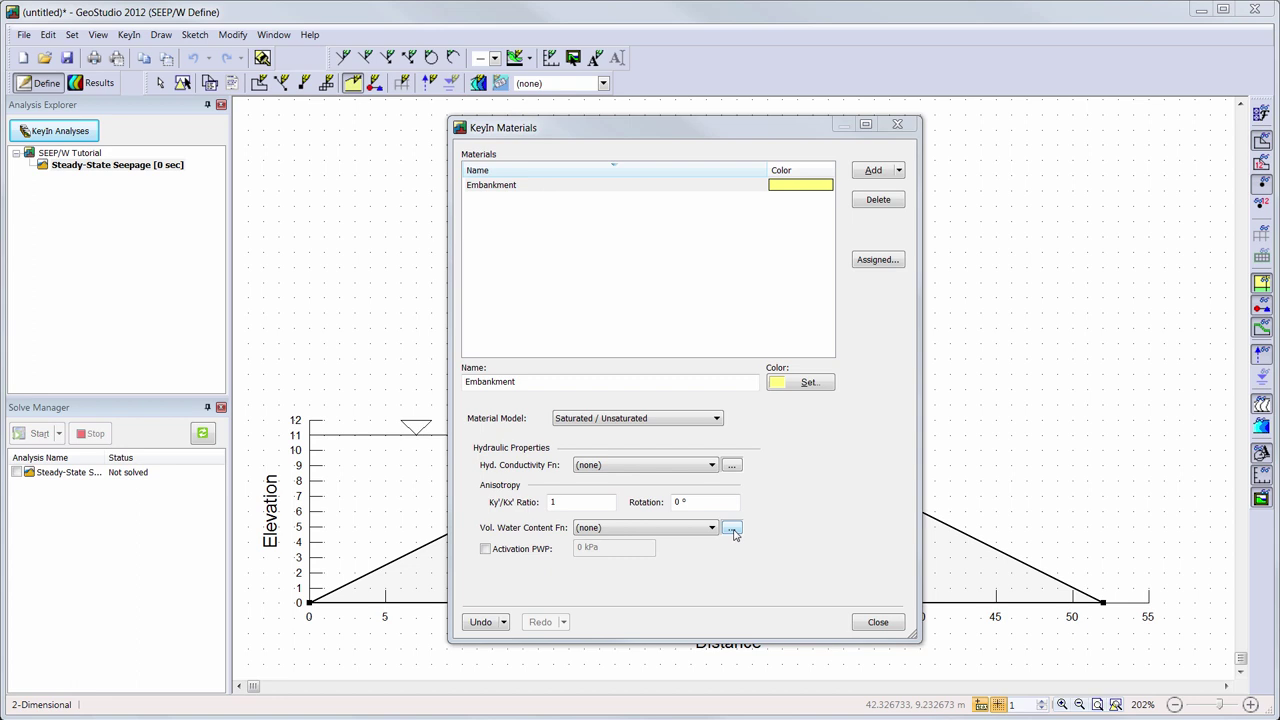
Add a volumetric water content function for the material, named Silt W/C Function, of type Vol WC Data Point Function
left_click(732, 528)
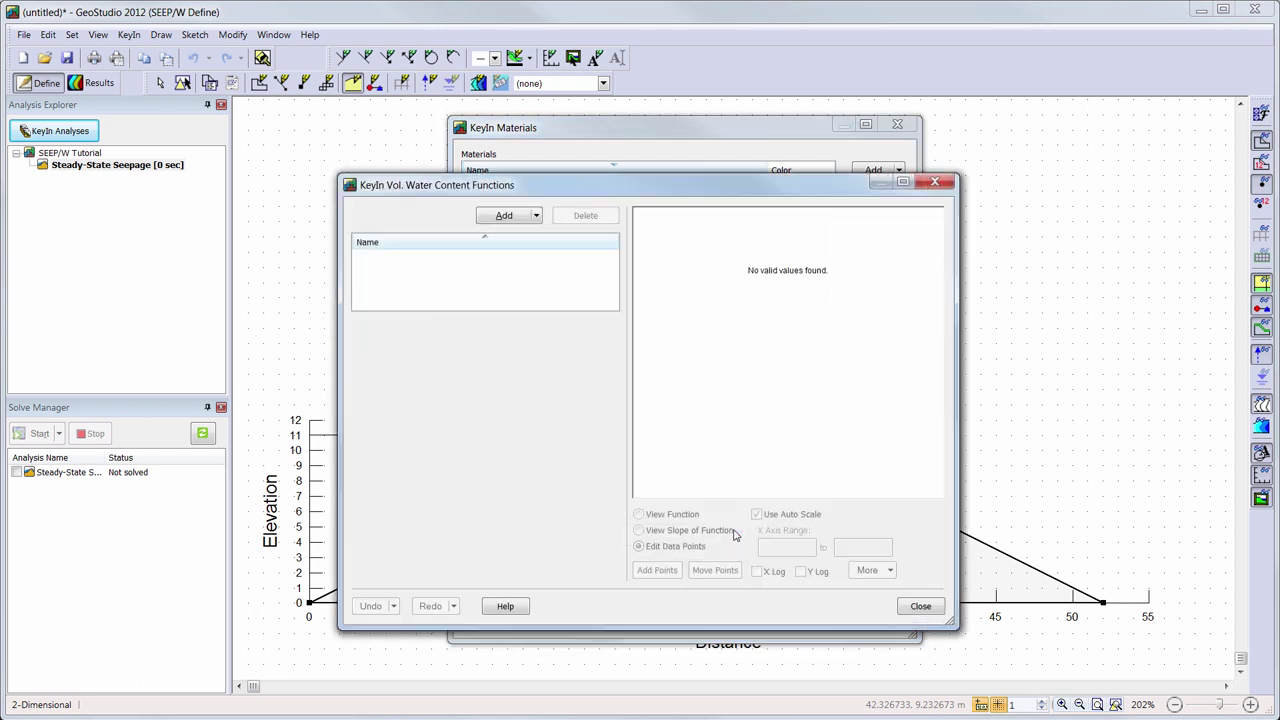
left_click(504, 217)
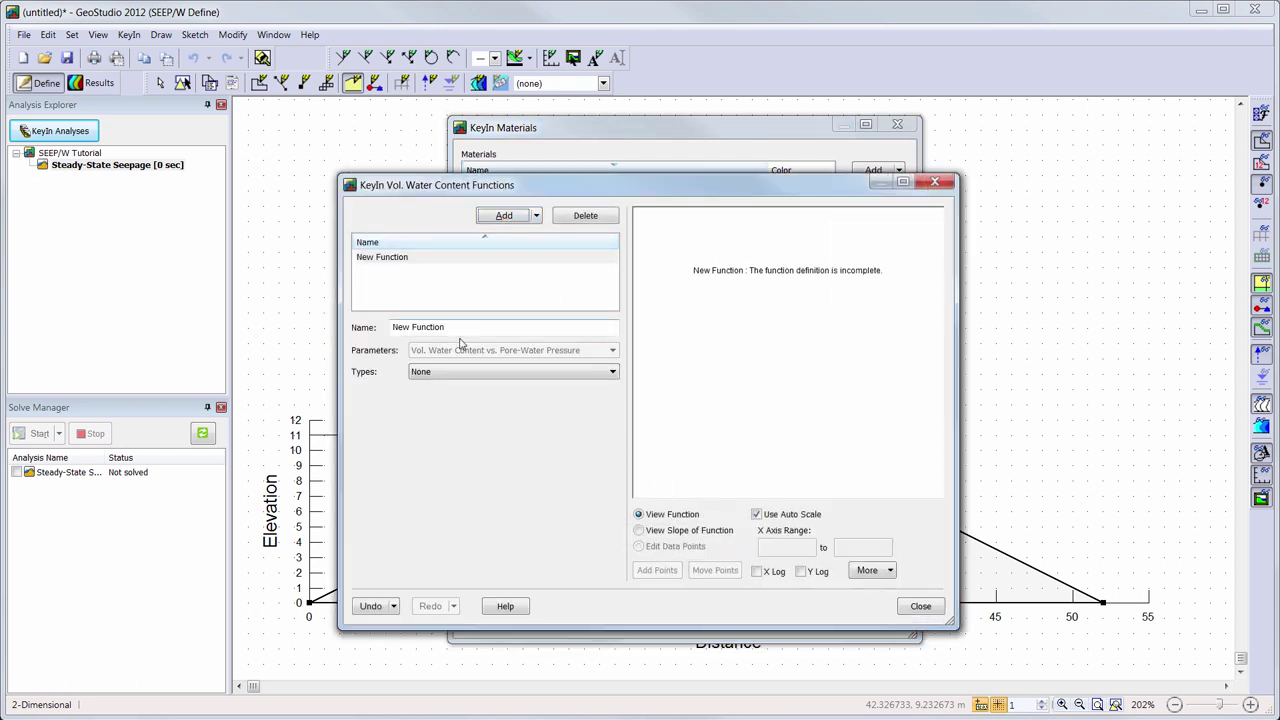
left_click_drag(458, 328, 314, 331)
type("Silt W/C Function")
left_click(613, 372)
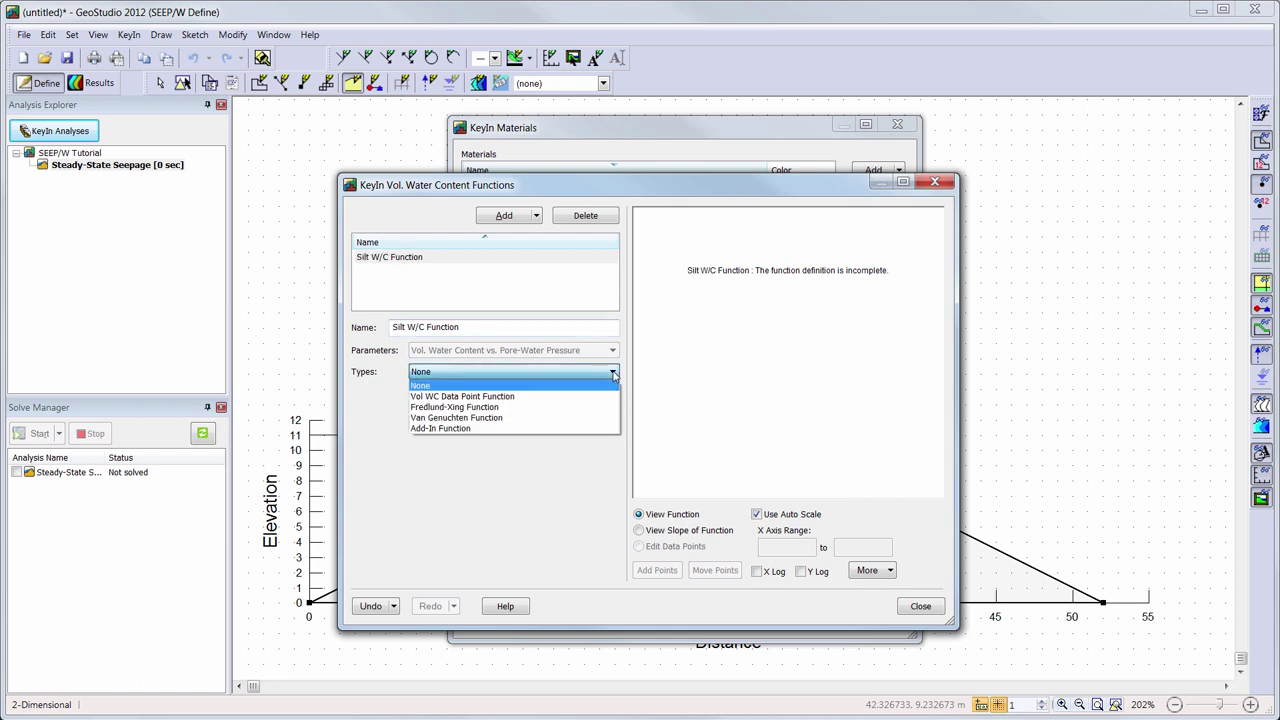
left_click(609, 396)
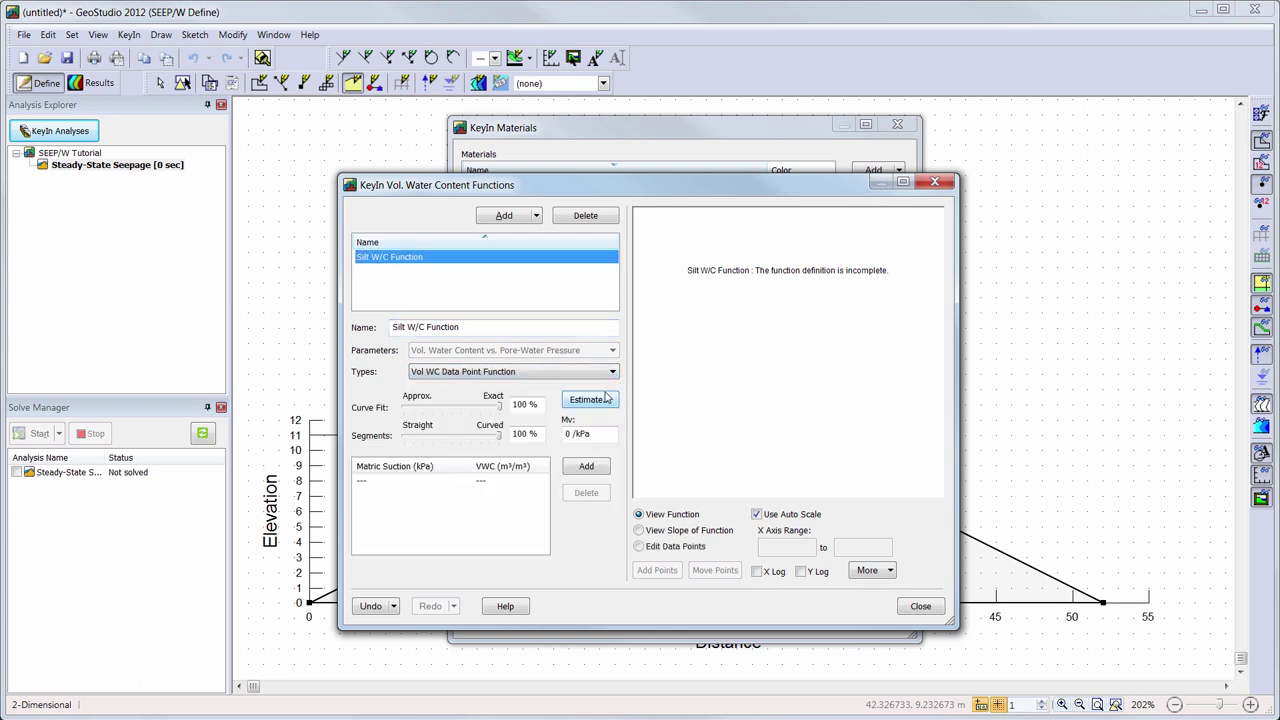
Estimate the water content function from the Silt sample with a saturated water content of 0.5 m³/m³, and show its data points for editing
left_click(590, 400)
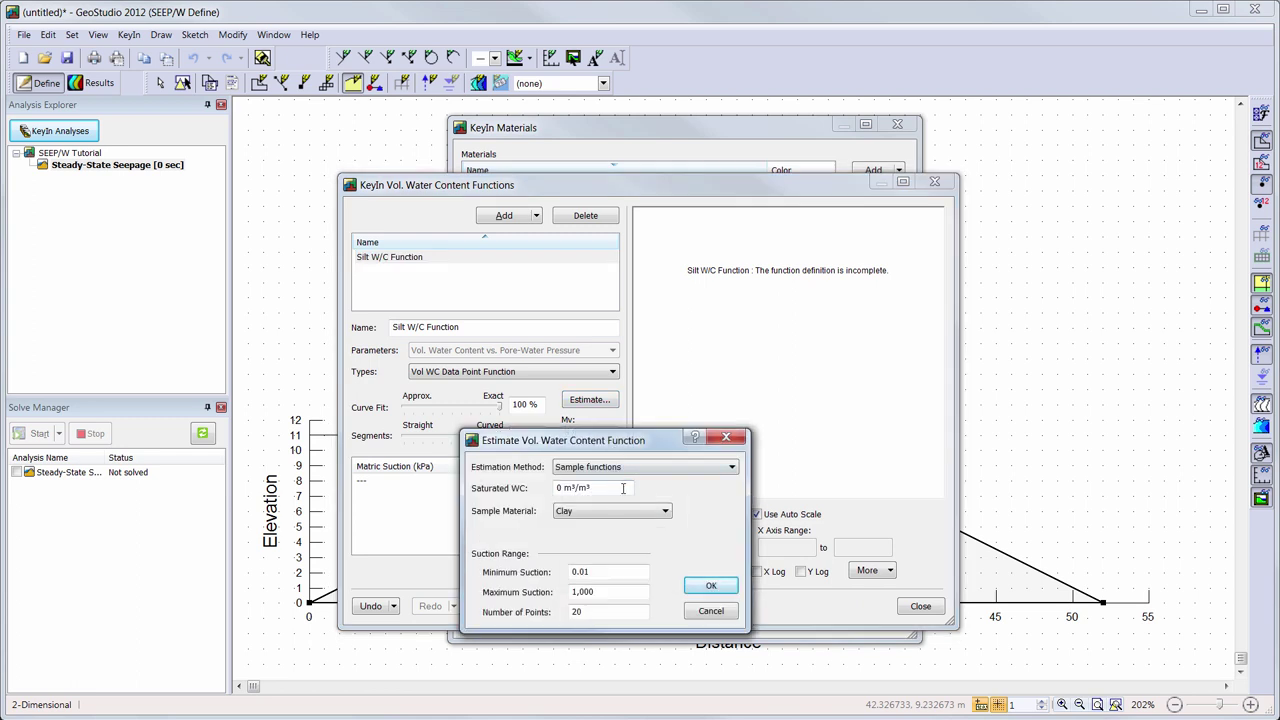
left_click_drag(623, 488, 487, 483)
type("0.5")
left_click(667, 514)
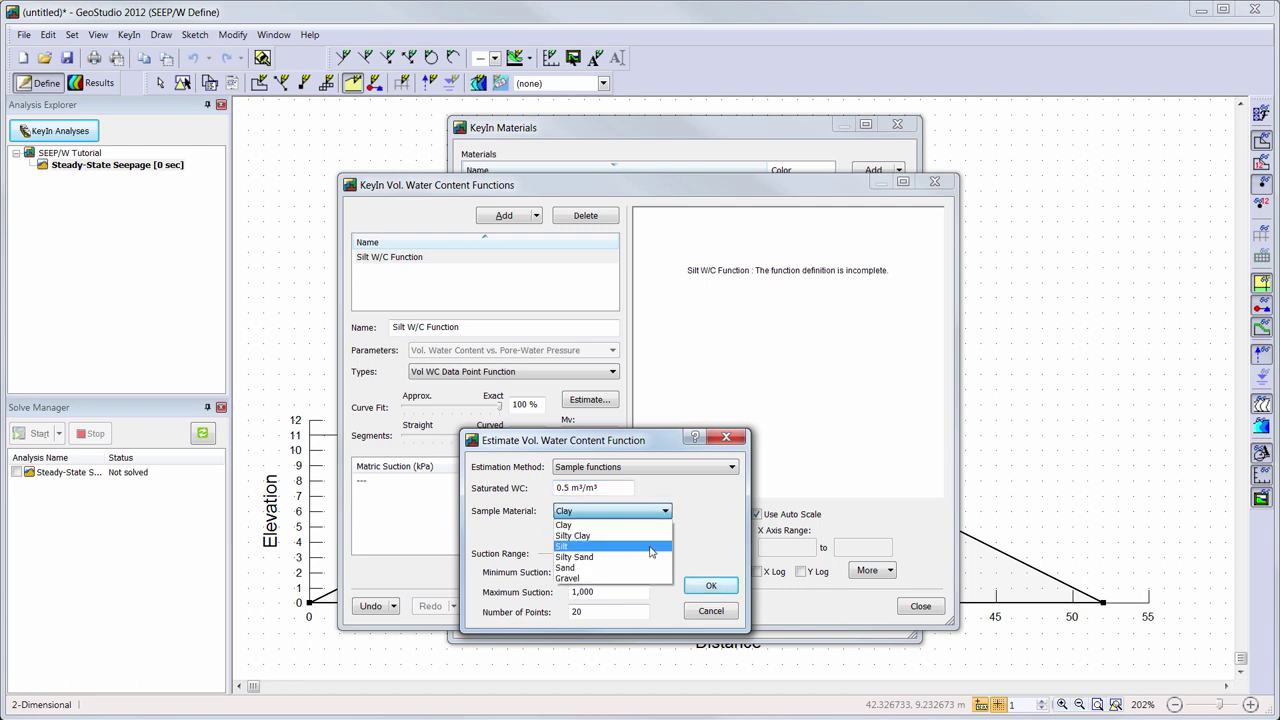
left_click(650, 547)
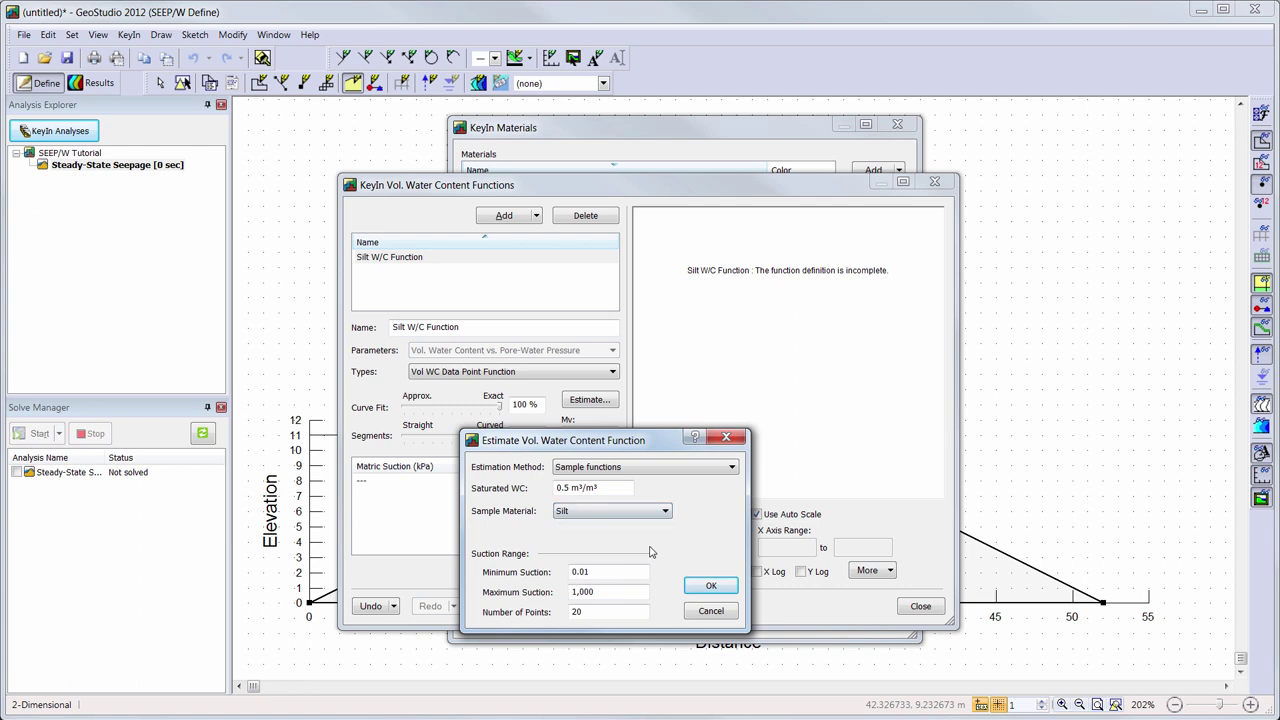
left_click(711, 589)
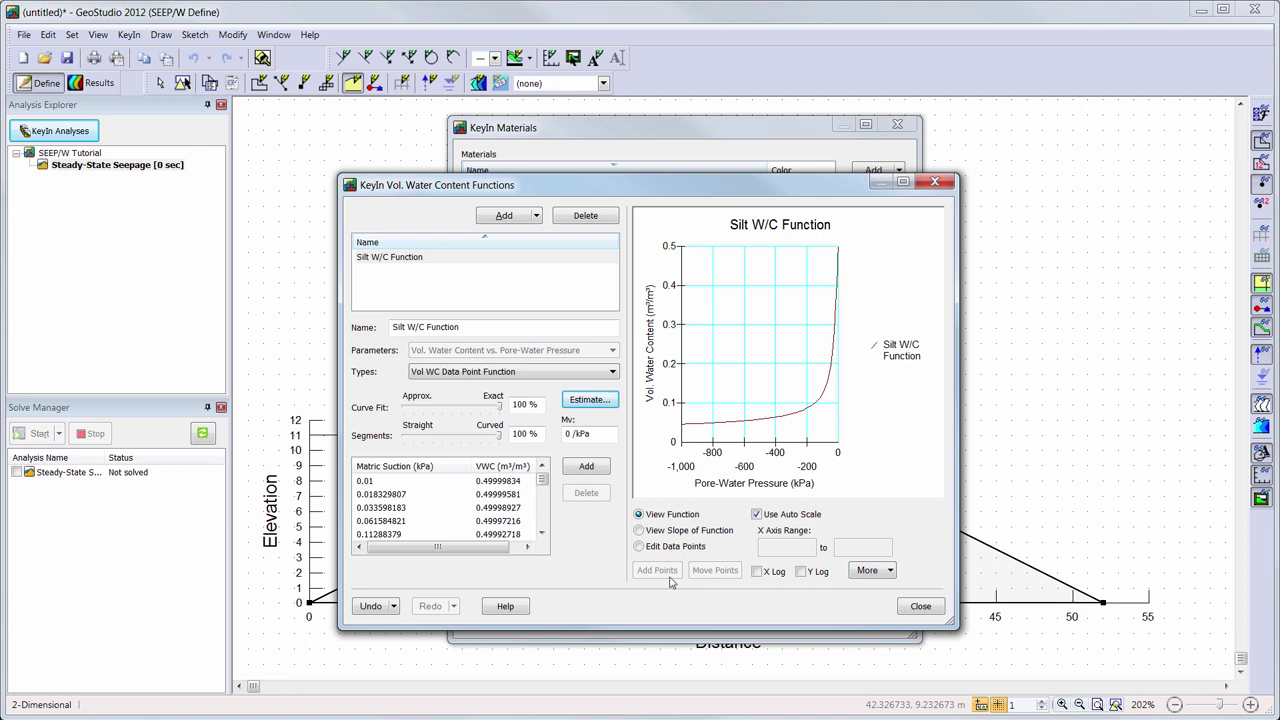
left_click(639, 547)
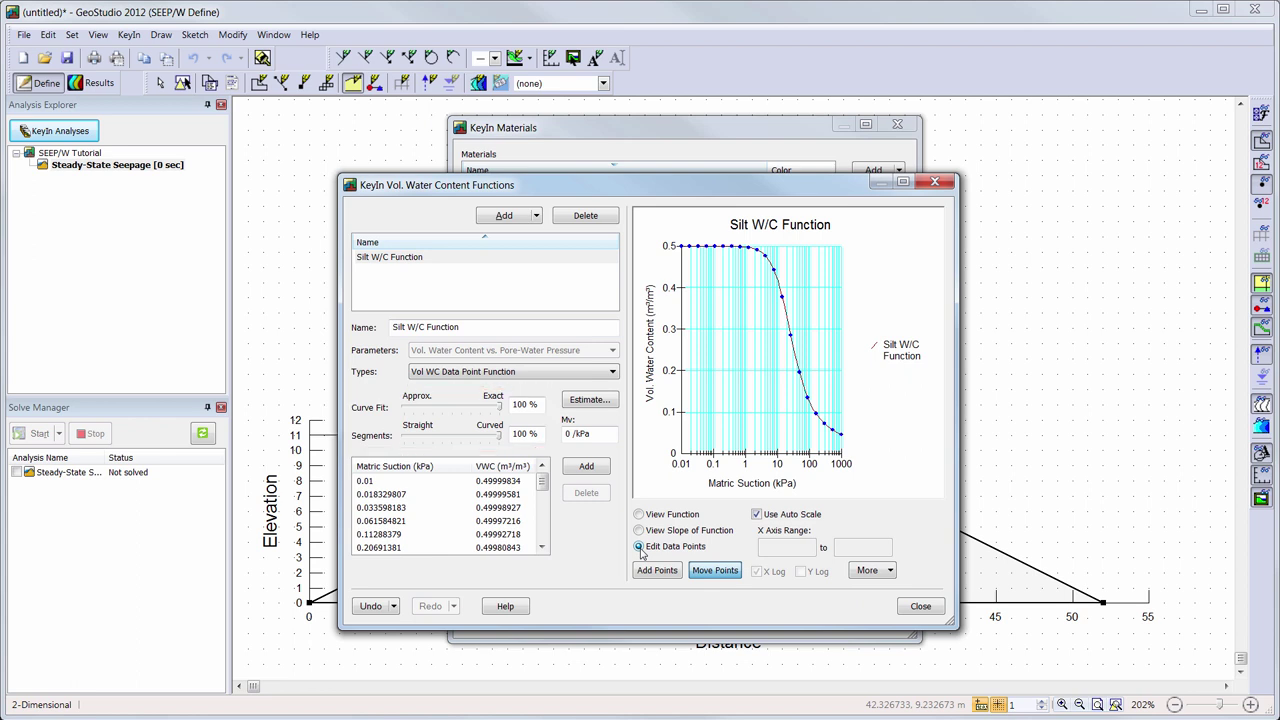
Set the water content function's Mv to 5e-4 /kPa and assign Silt W/C Function to the Embankment material
left_click_drag(598, 432, 490, 436)
type("5e-4")
key("Return")
left_click(919, 606)
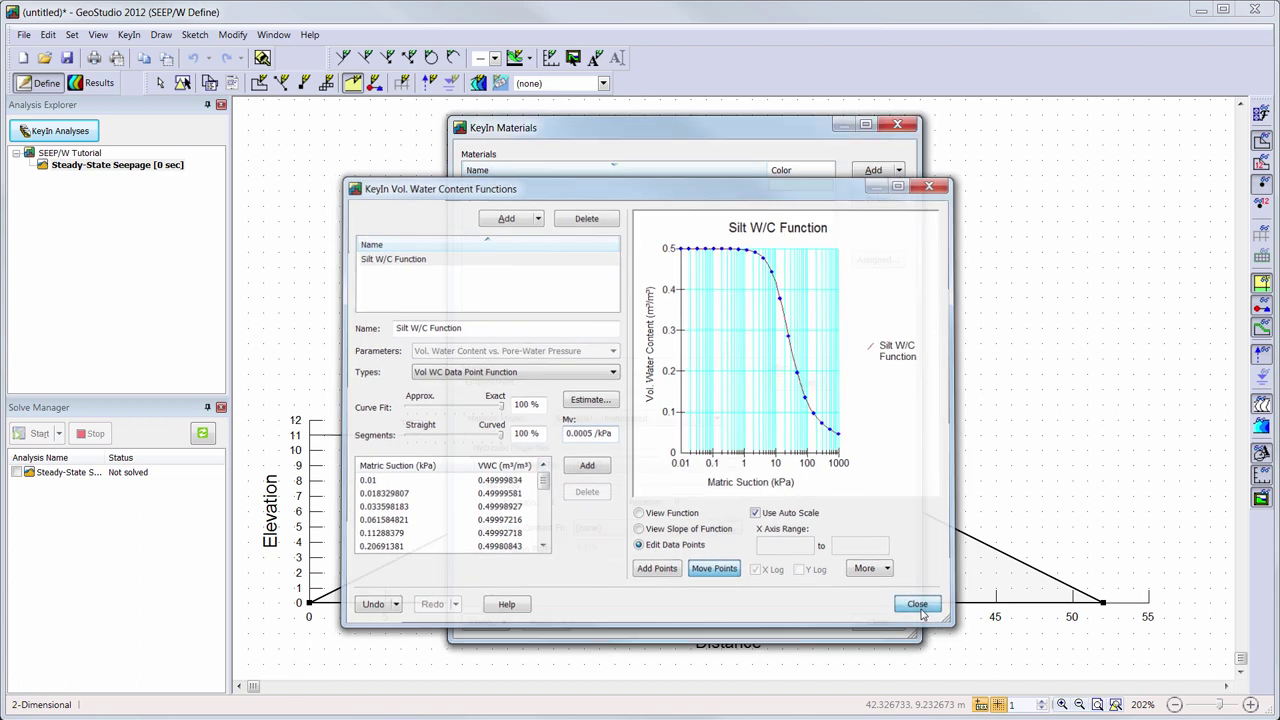
left_click(712, 528)
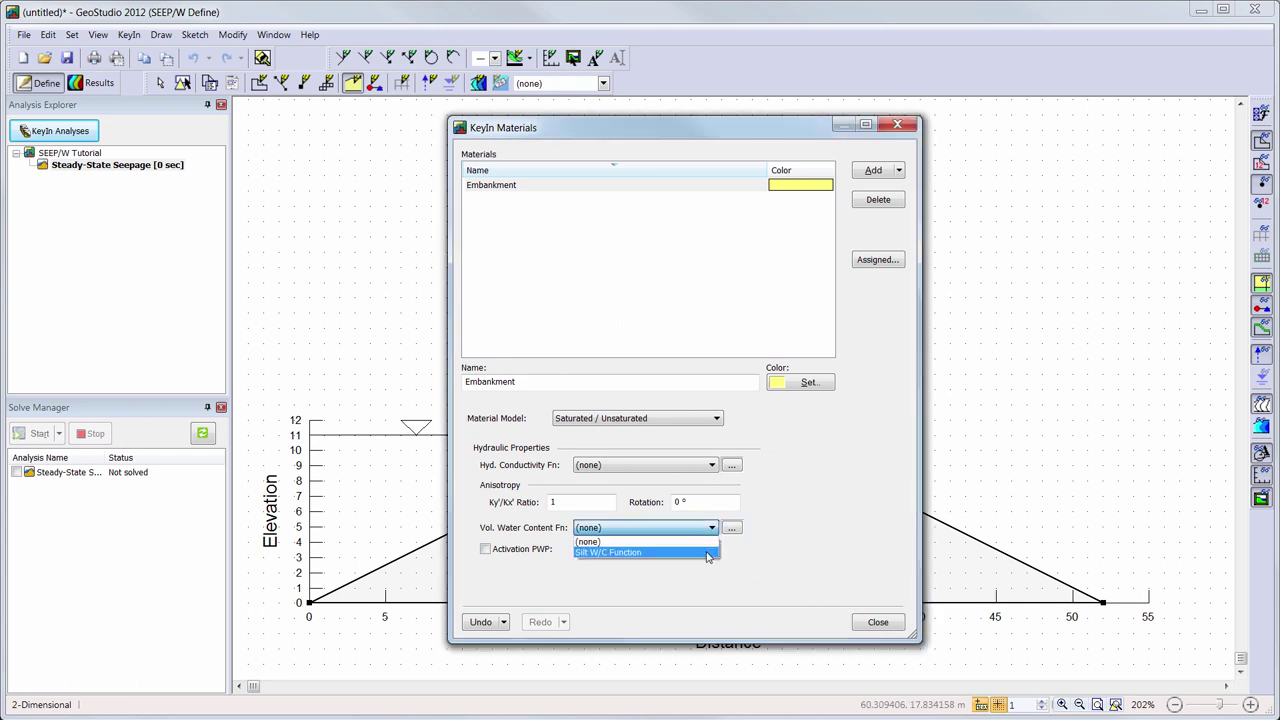
left_click(712, 552)
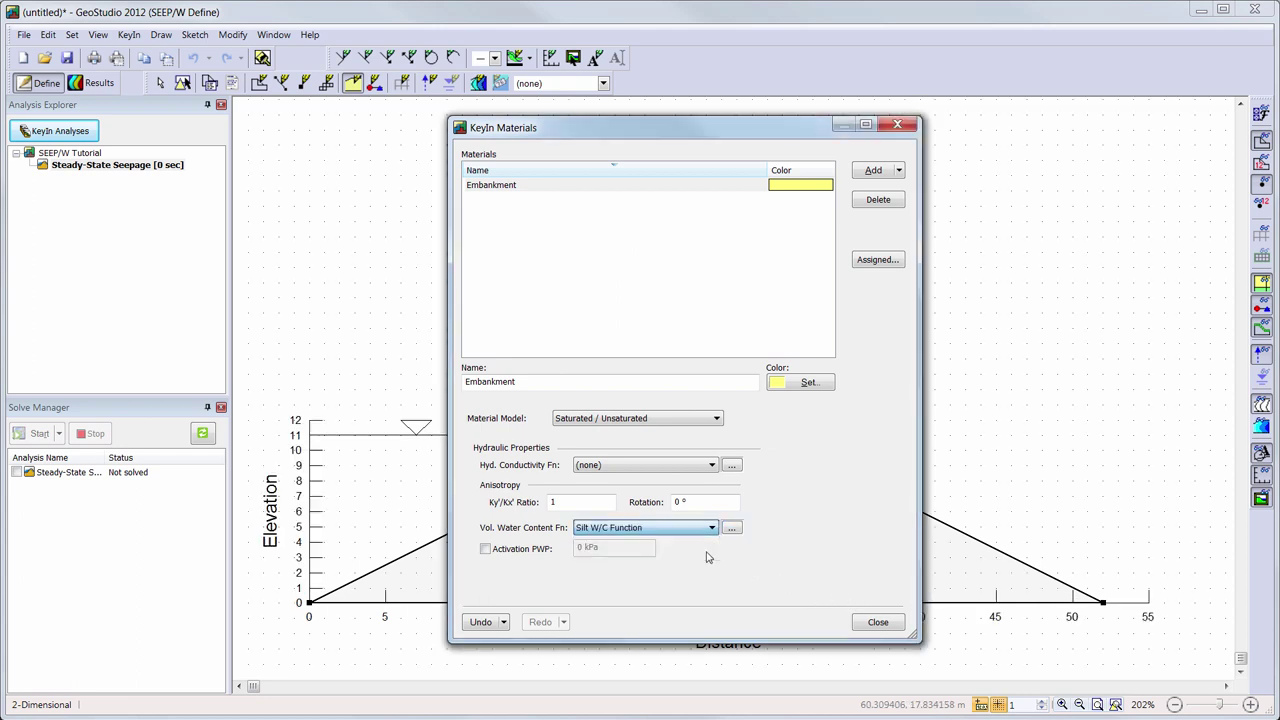
Add a hydraulic conductivity function for the material, named Embankment Conductivity, of type Hyd K Data Point Function
left_click(731, 467)
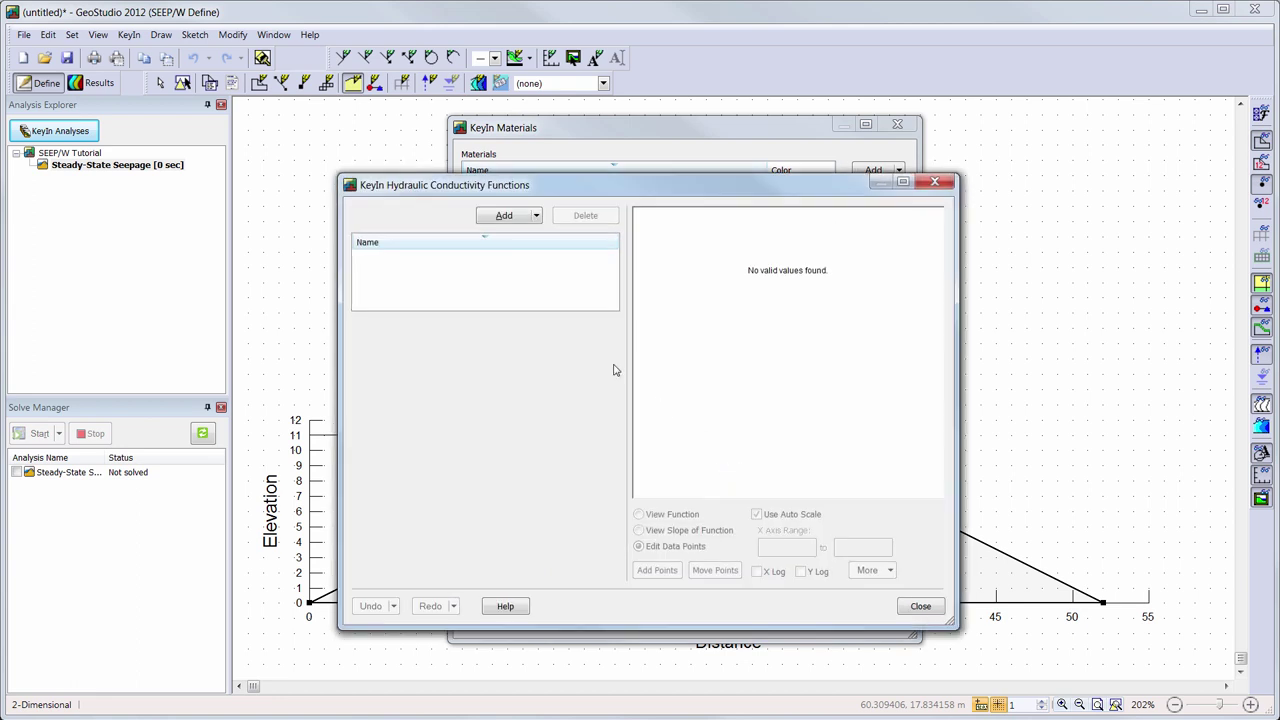
left_click(505, 216)
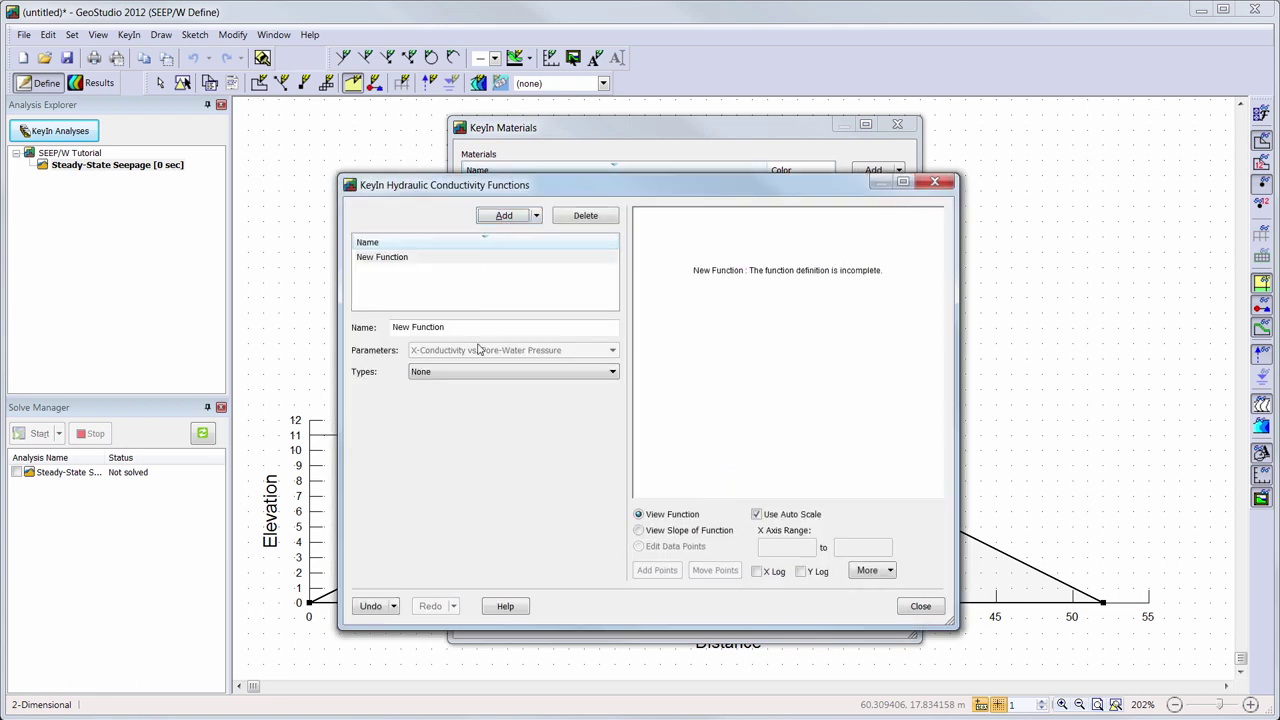
left_click_drag(474, 327, 354, 330)
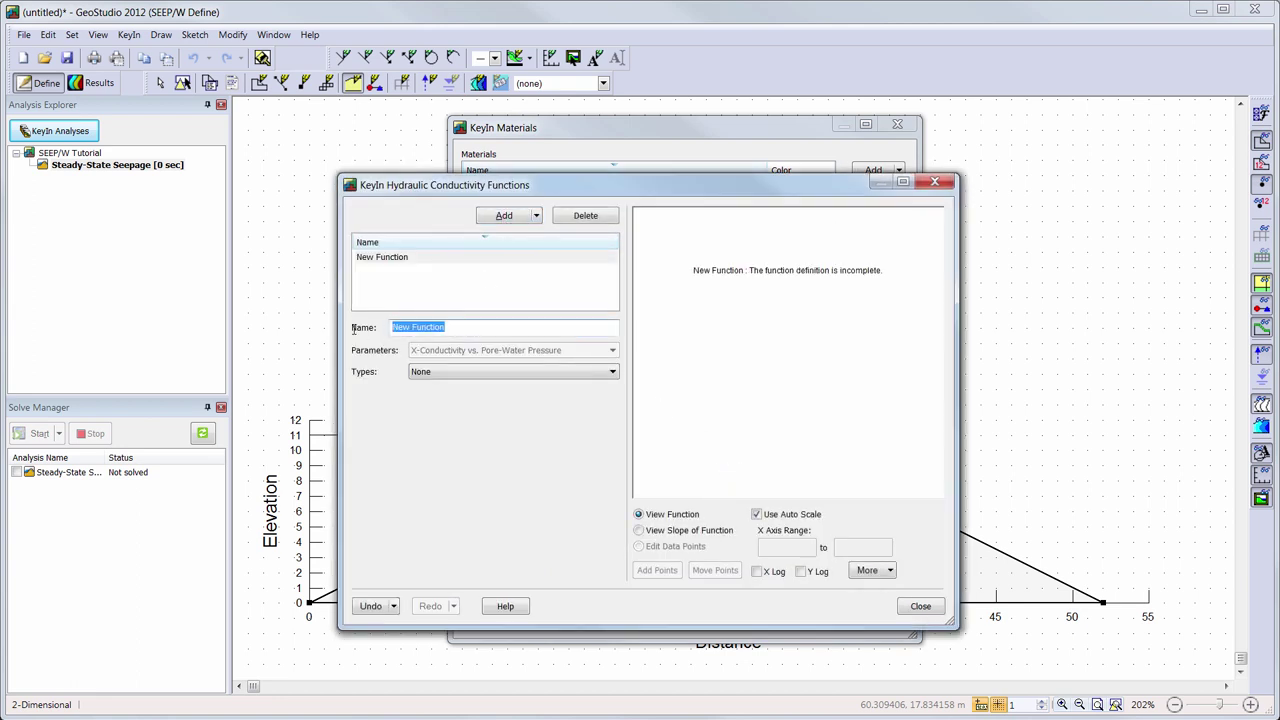
type("Embankment Conductivity")
left_click(609, 372)
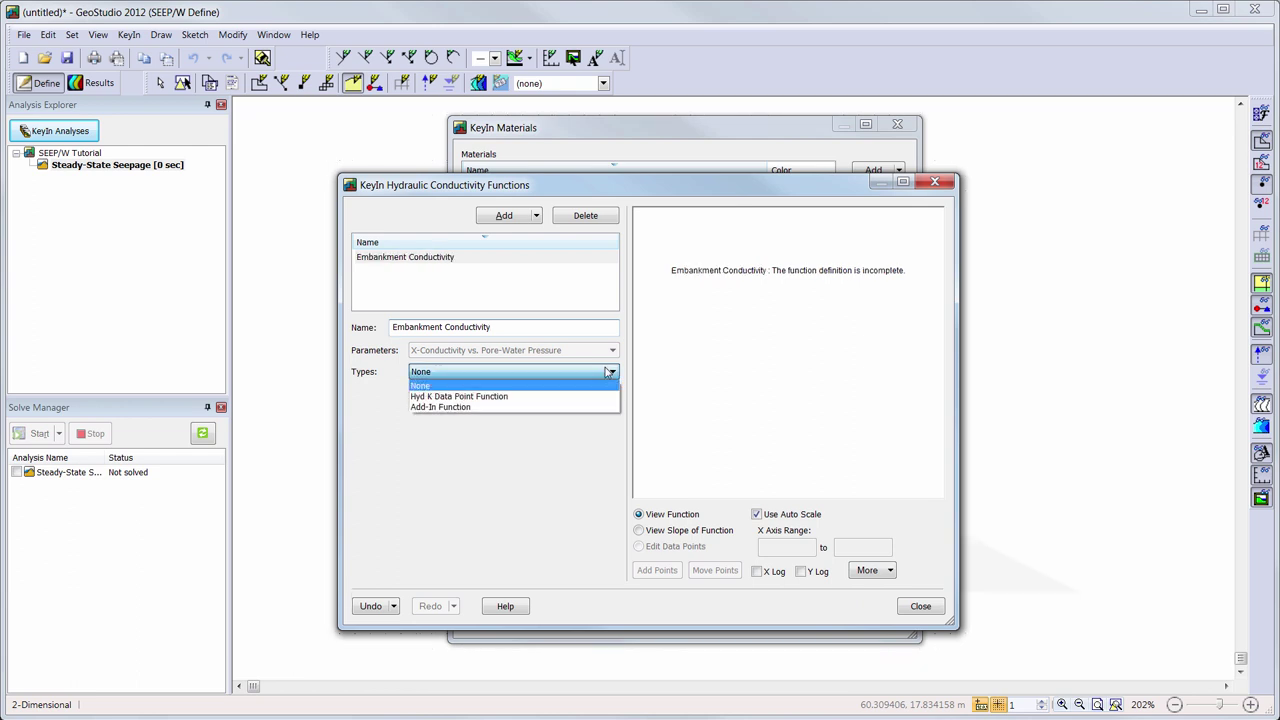
left_click(596, 397)
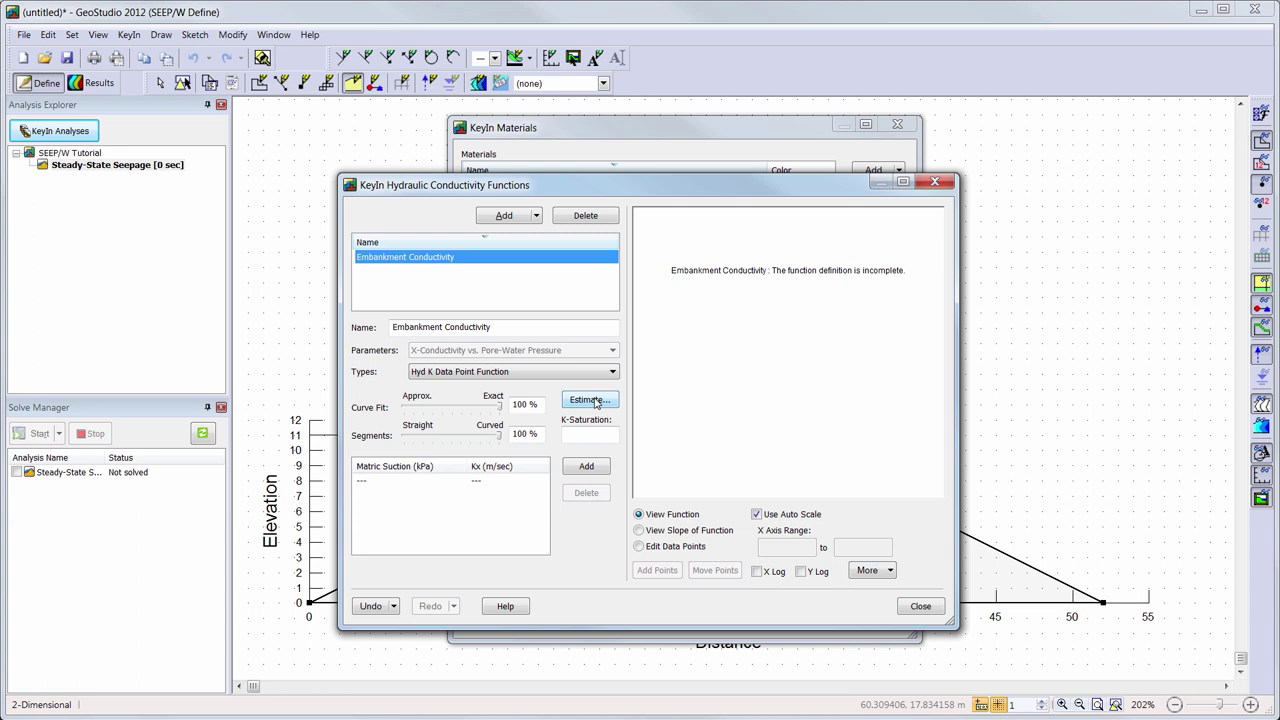
Set up the conductivity estimate with the Van Genuchten method, based on the Silt W/C Function
left_click(592, 400)
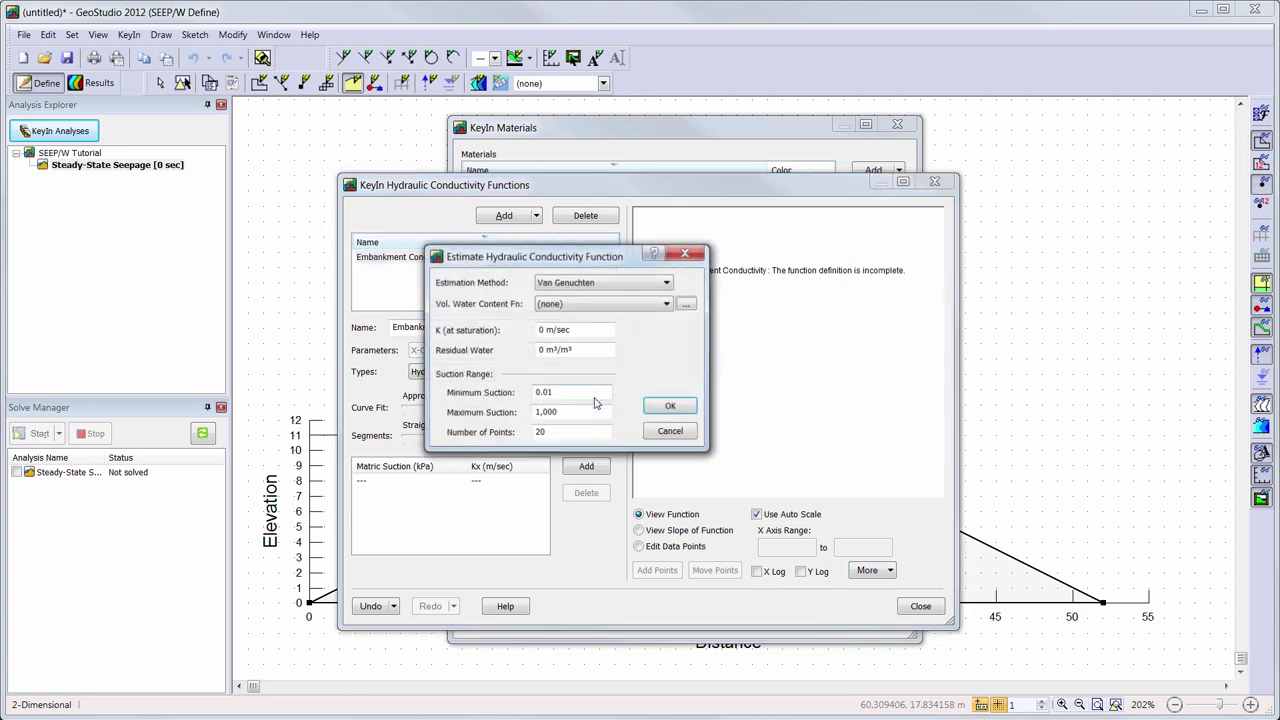
left_click(667, 283)
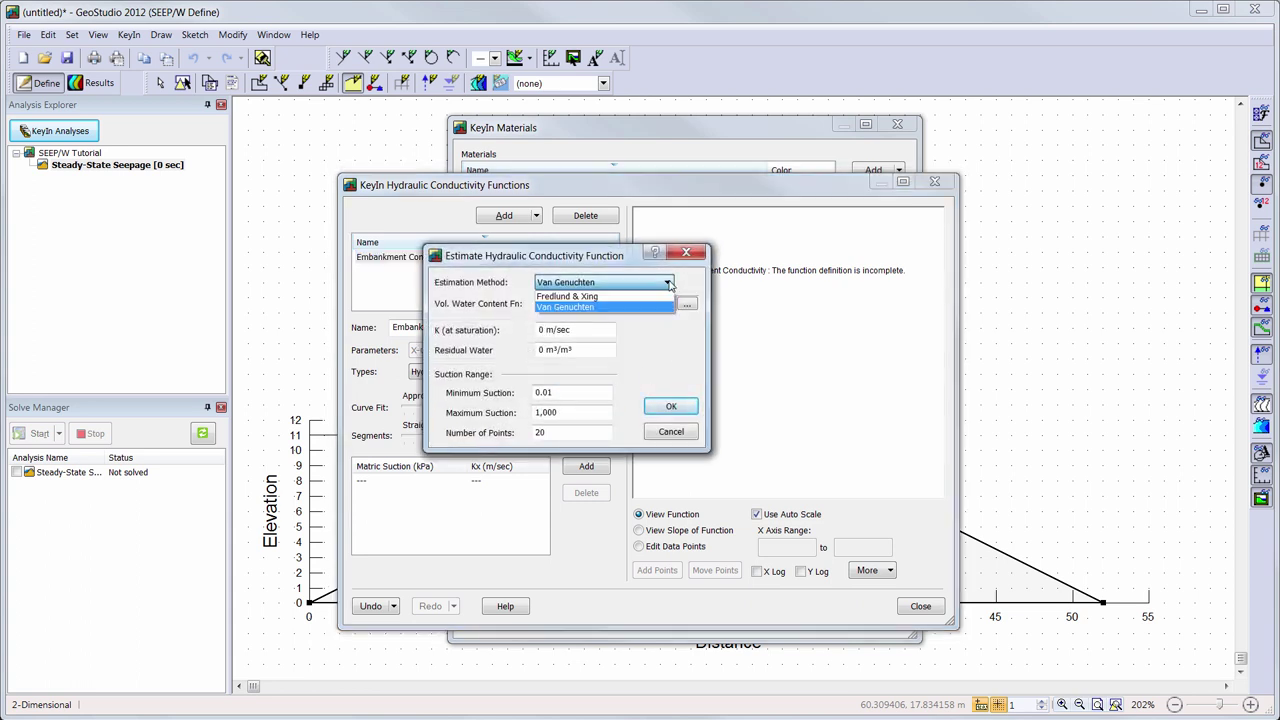
left_click(669, 306)
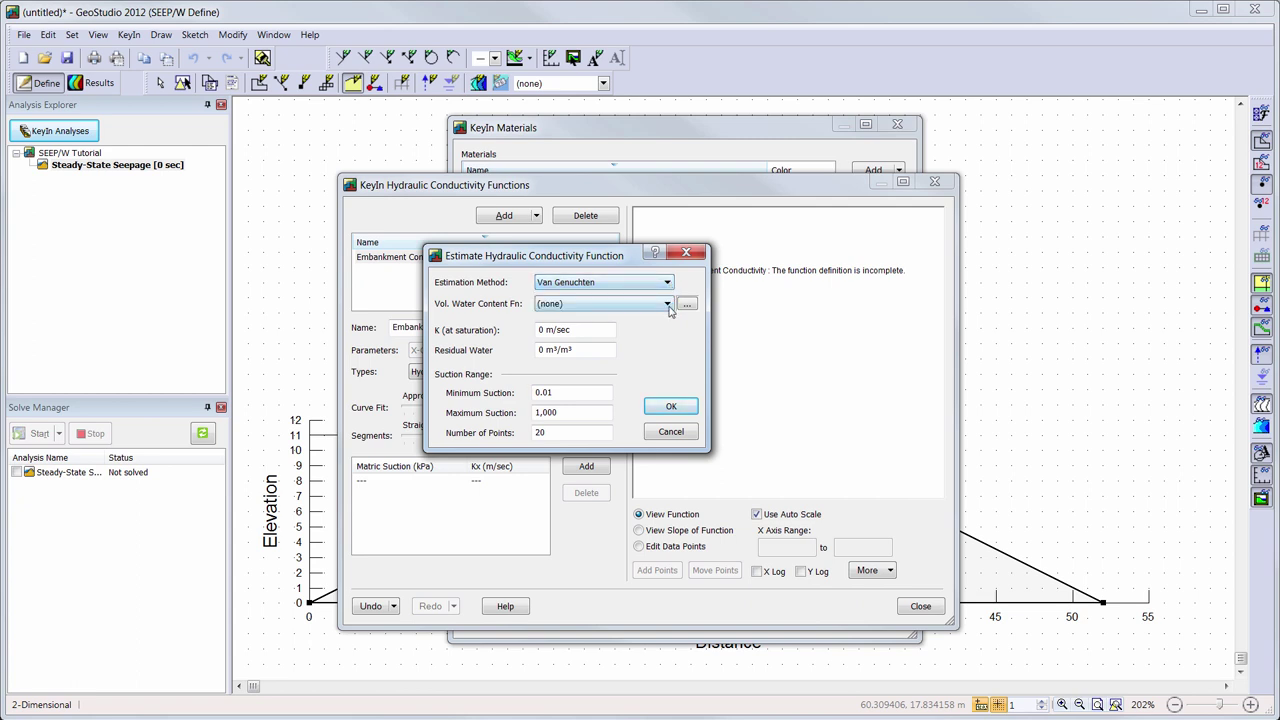
left_click(667, 305)
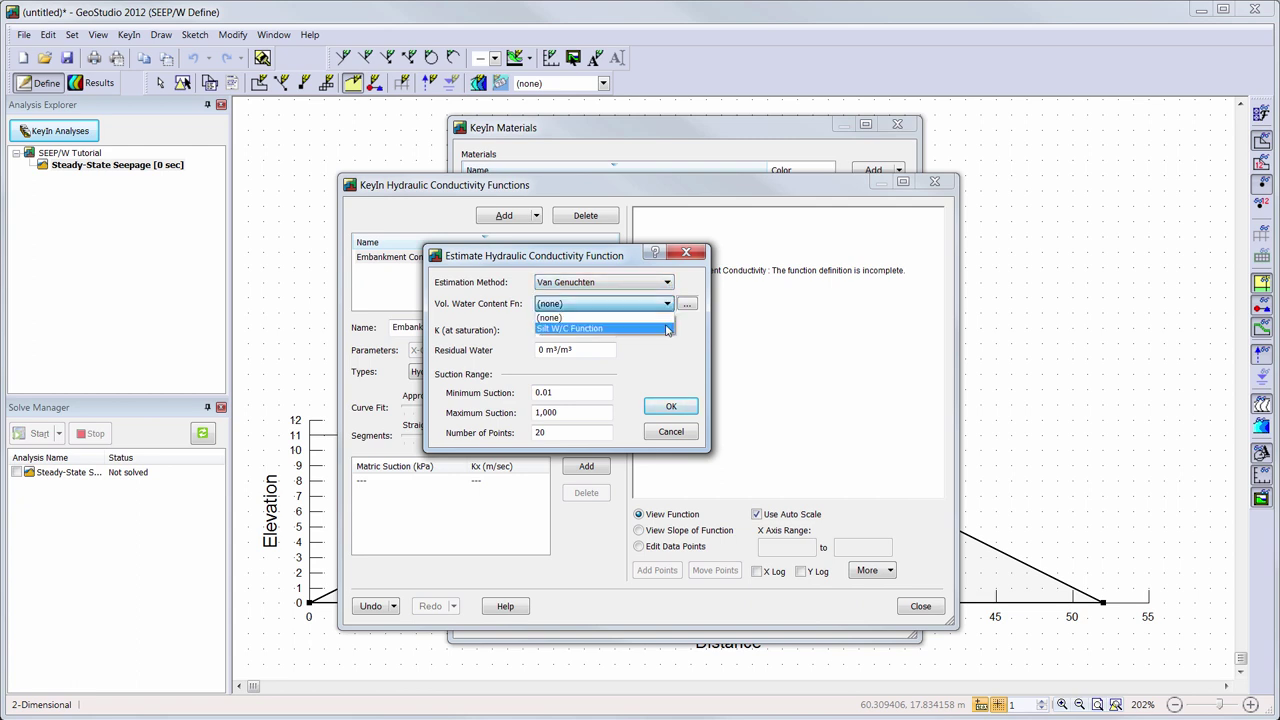
left_click(667, 329)
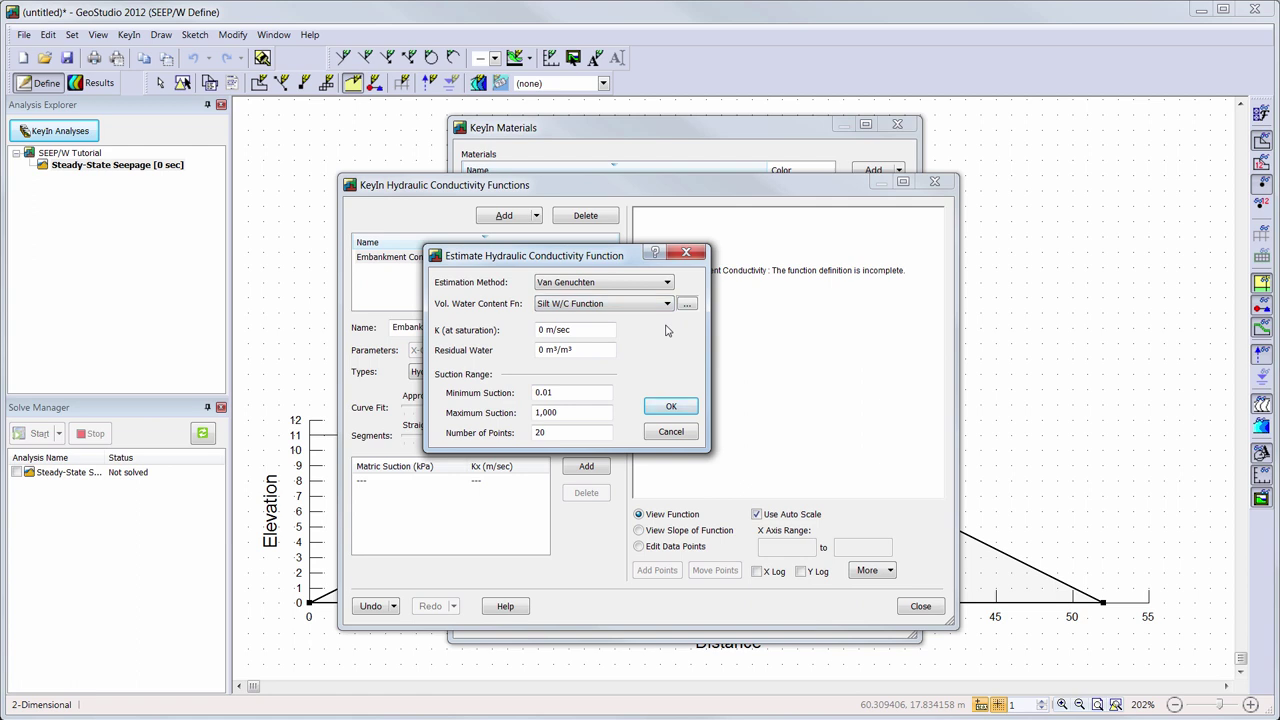
Estimate the conductivity function with a saturated K of 1e-006 m/sec and a residual water content of 0.05 m³/m³
left_click_drag(566, 329, 490, 330)
type("1e-00")
type("6")
key("Tab")
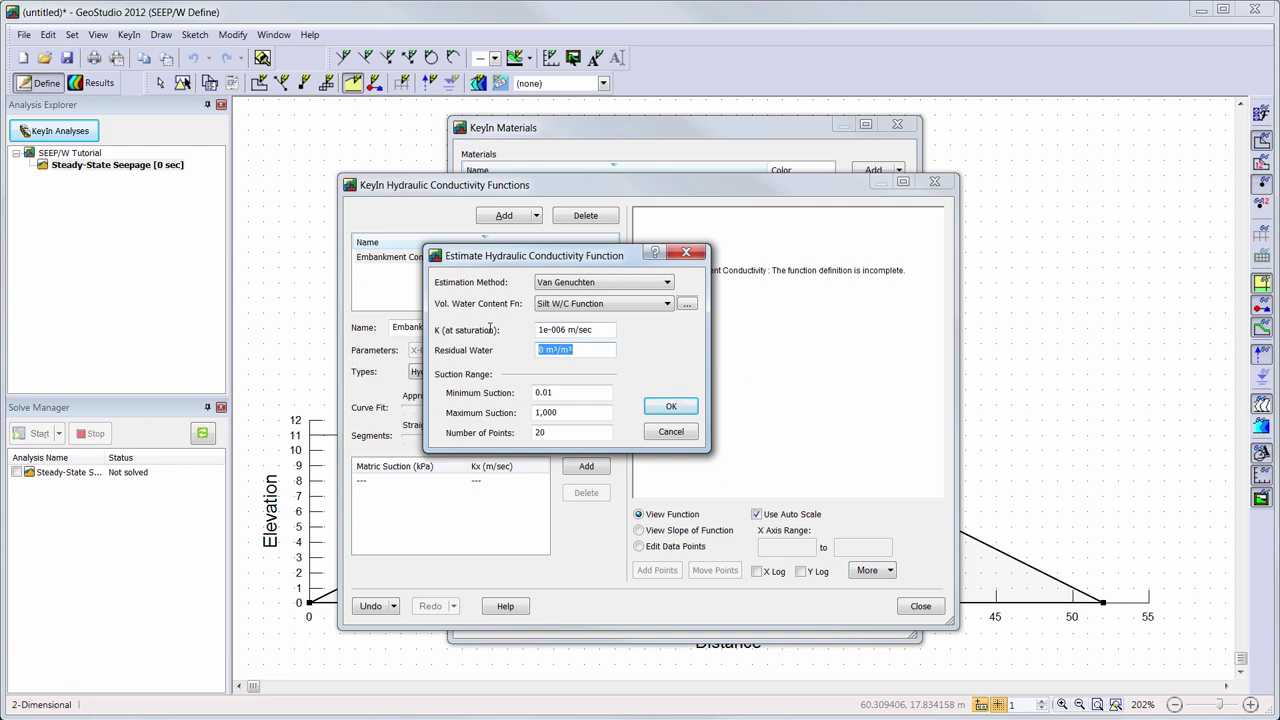
type("0.05")
key("Tab")
left_click(670, 406)
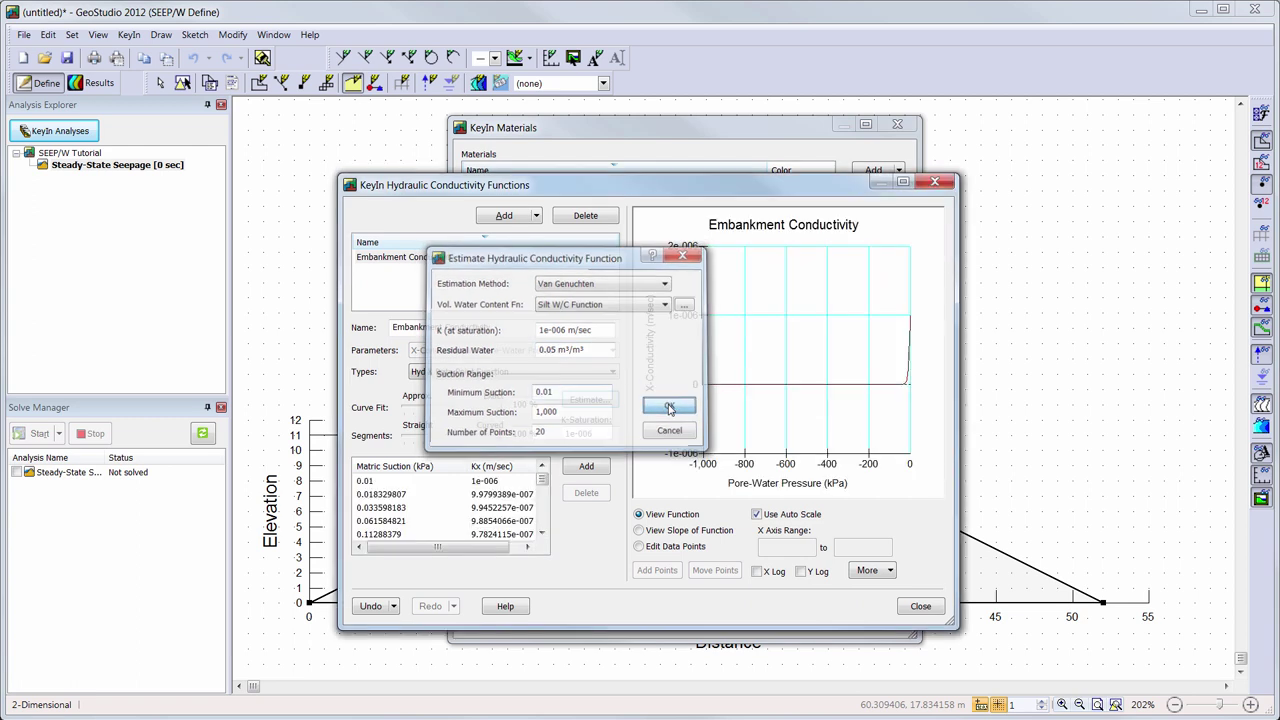
Examine the editable data points on the falling part of the Embankment Conductivity curve, and close the function definitions
left_click(639, 546)
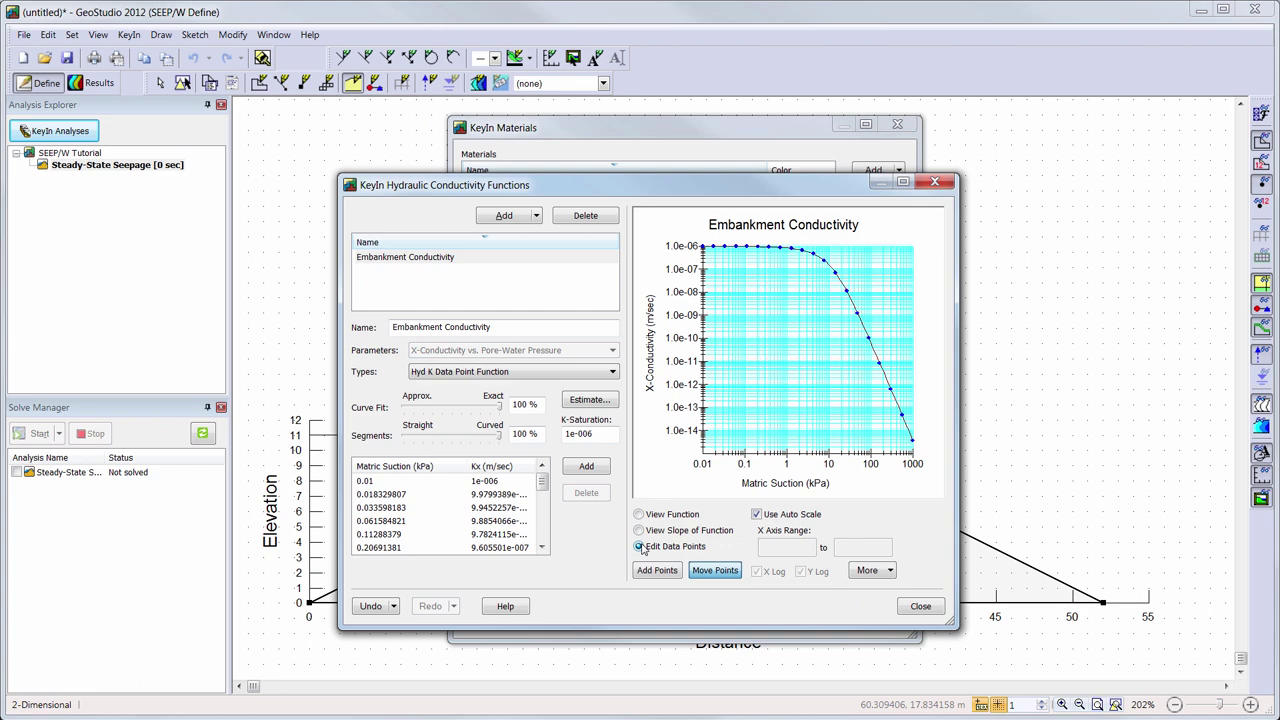
left_click(796, 247)
left_click_drag(796, 247, 920, 477)
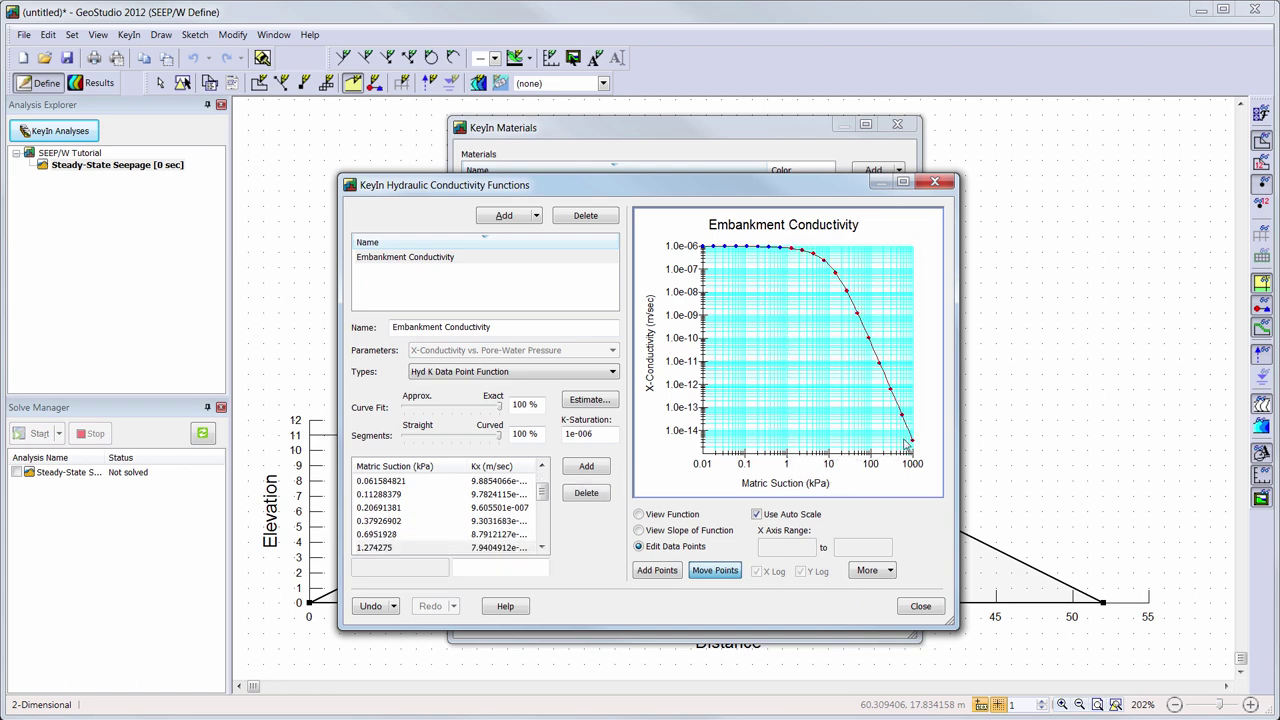
left_click(868, 338)
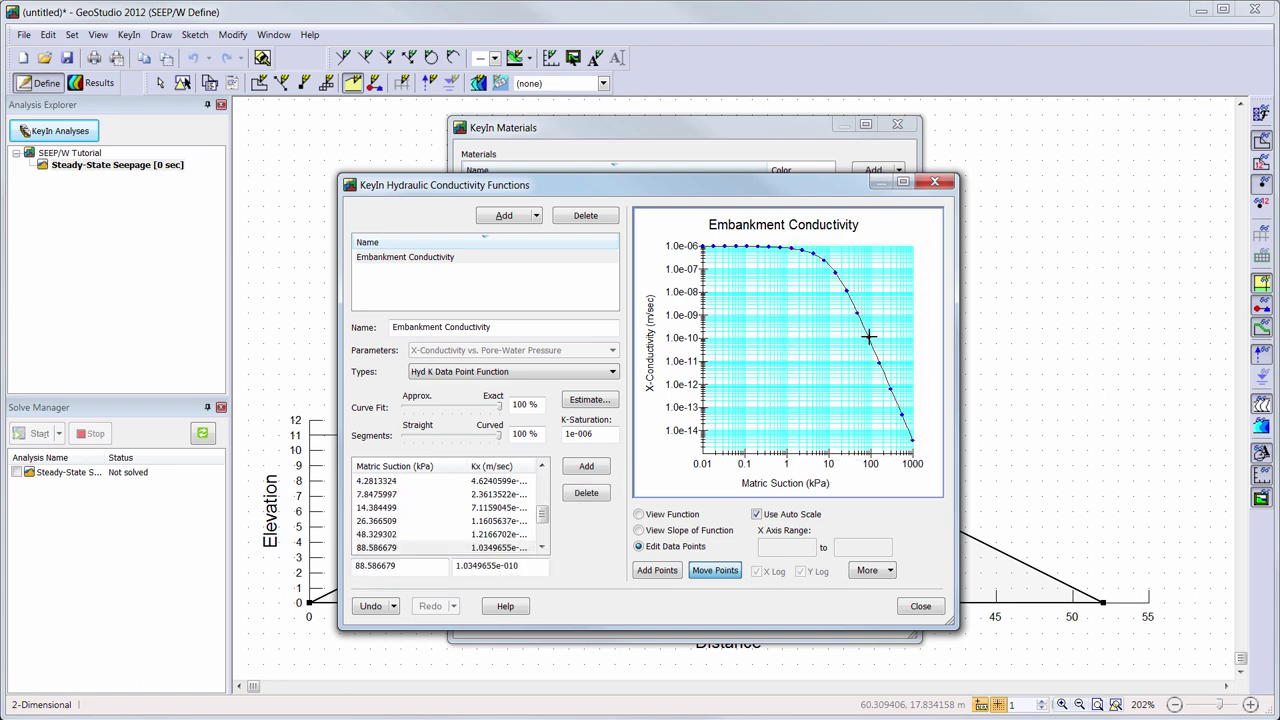
left_click(919, 607)
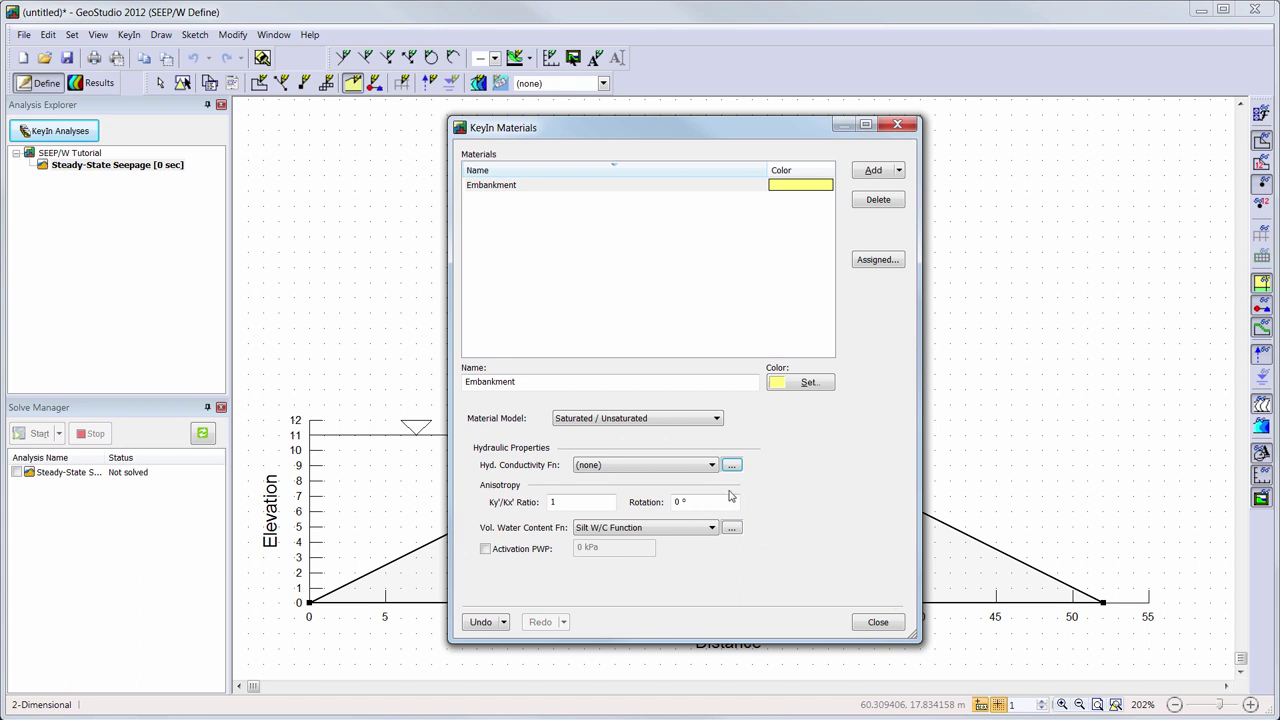
Assign Embankment Conductivity as the Embankment material's hydraulic conductivity function and finish the material definition
left_click(712, 466)
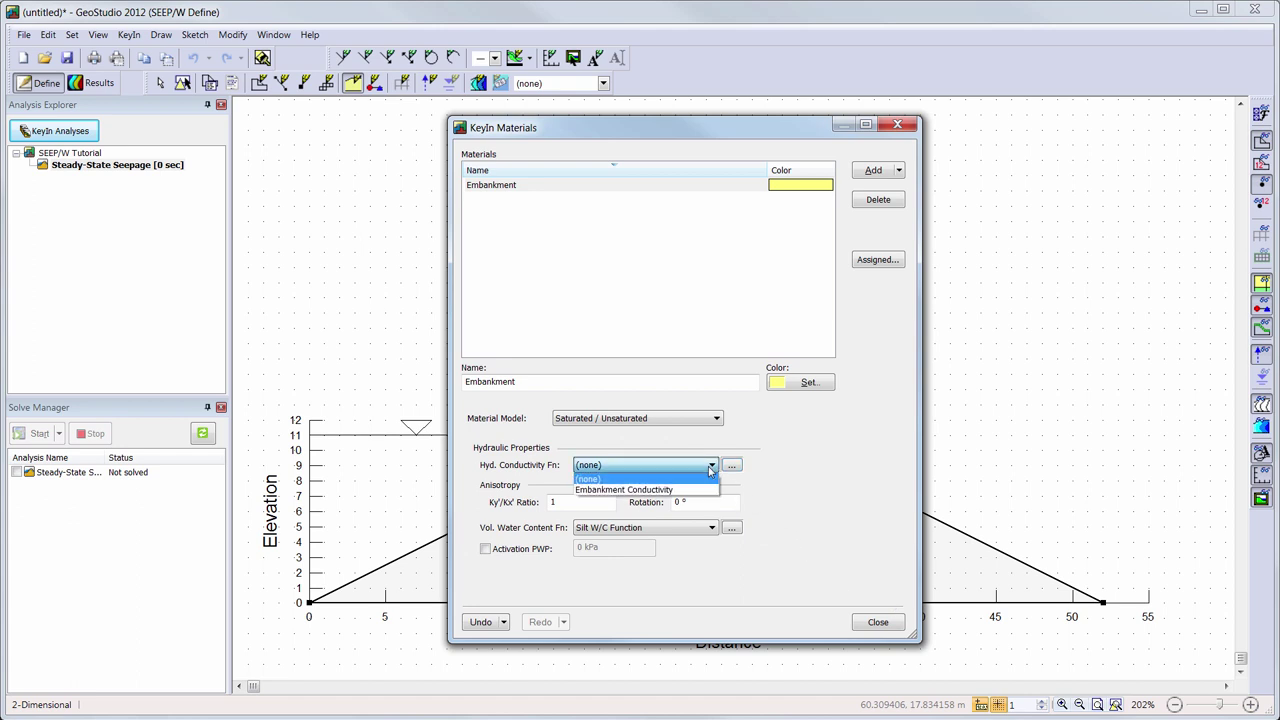
left_click(712, 490)
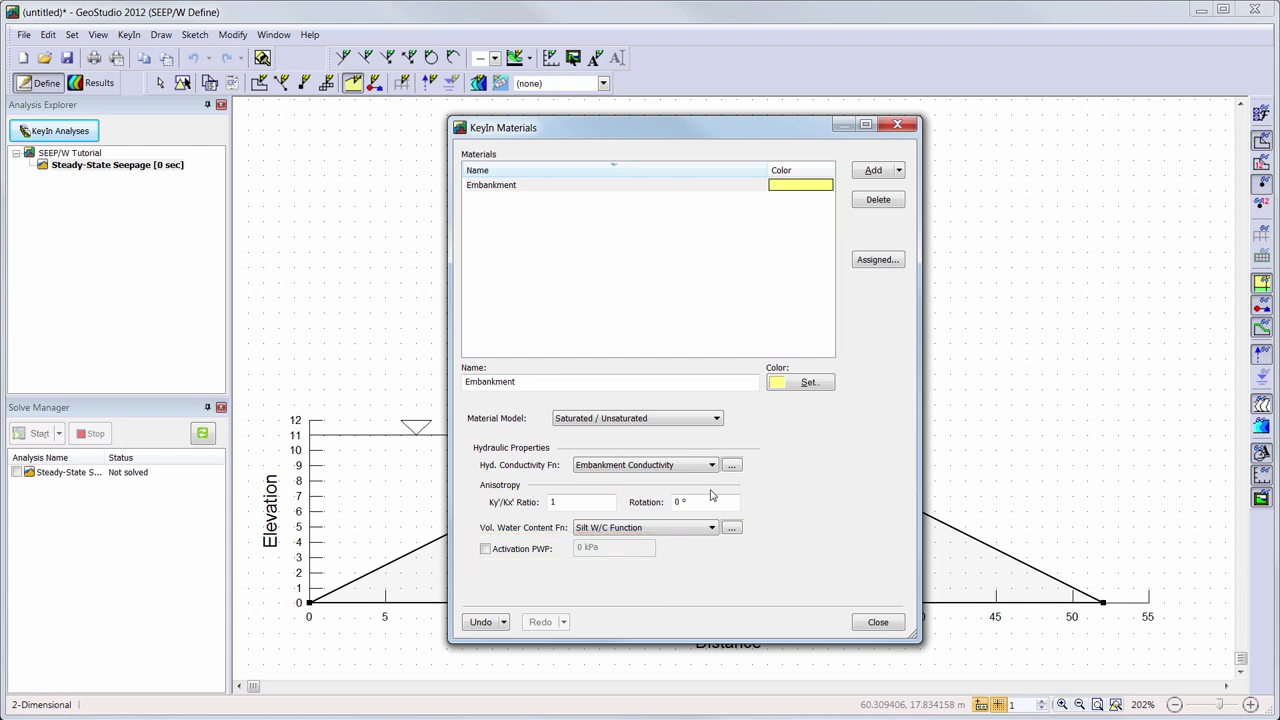
left_click(877, 622)
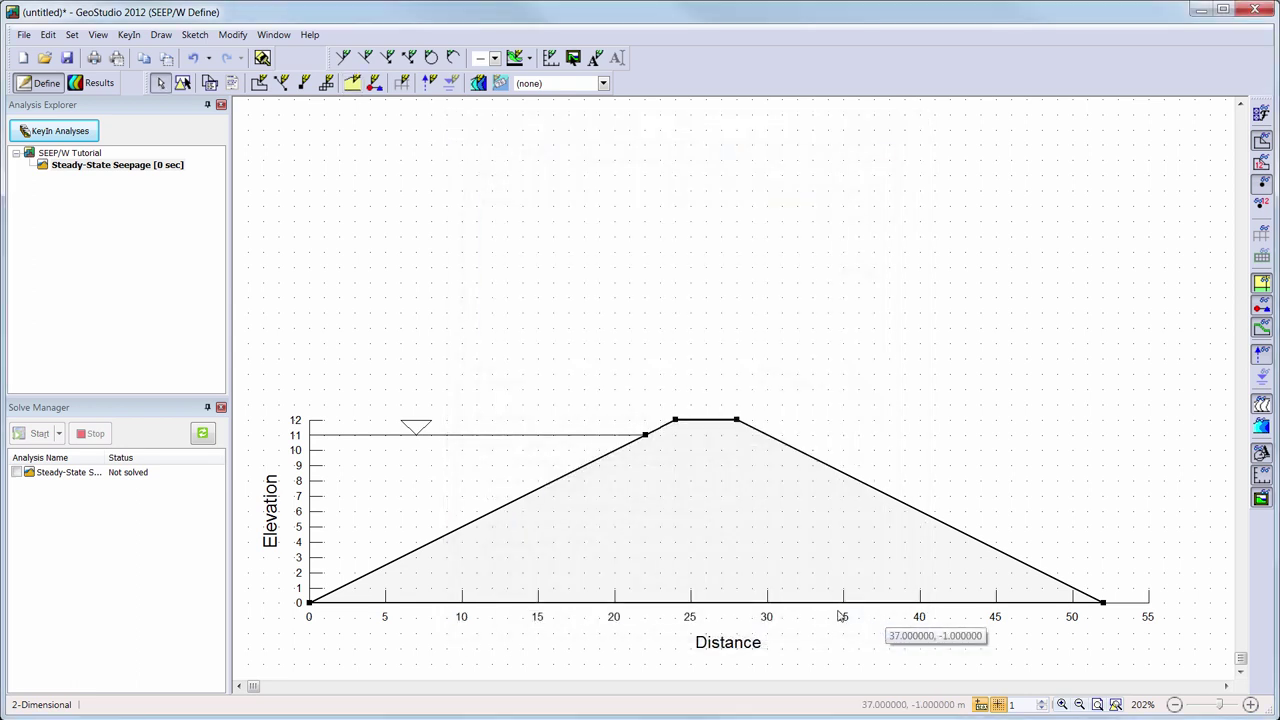
Assign the Embankment material to the dam region
left_click(352, 83)
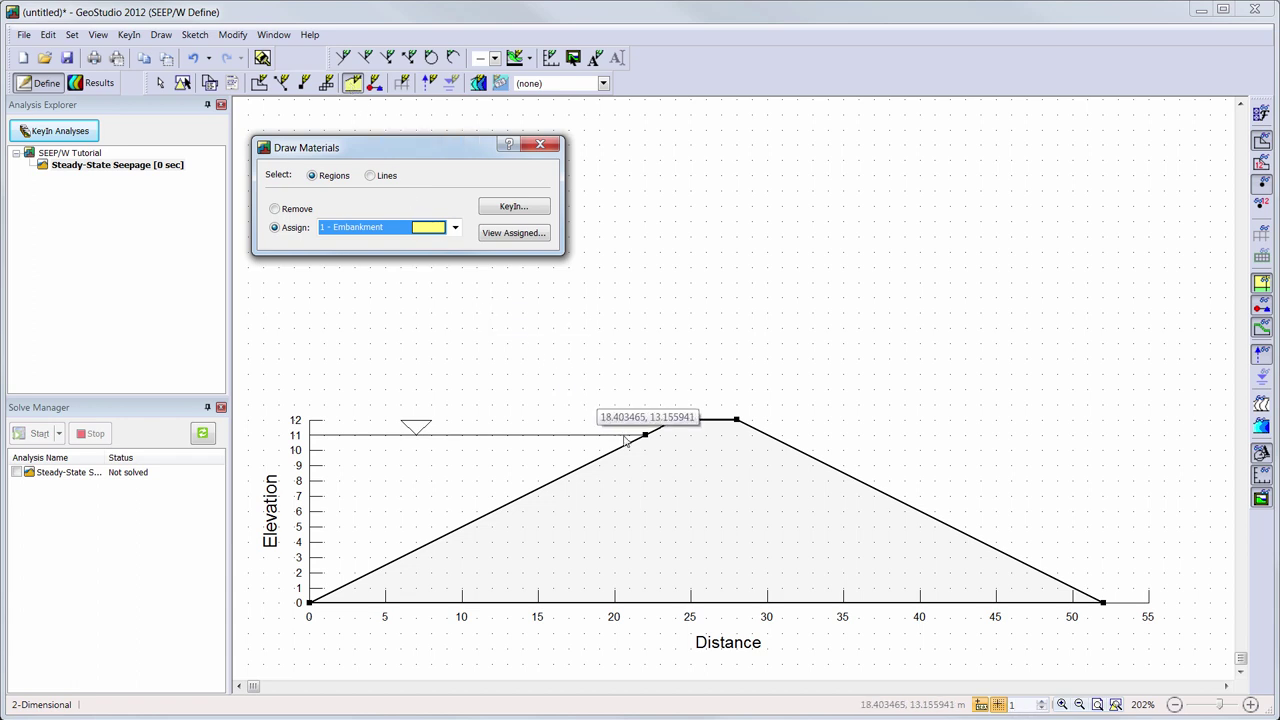
left_click(706, 510)
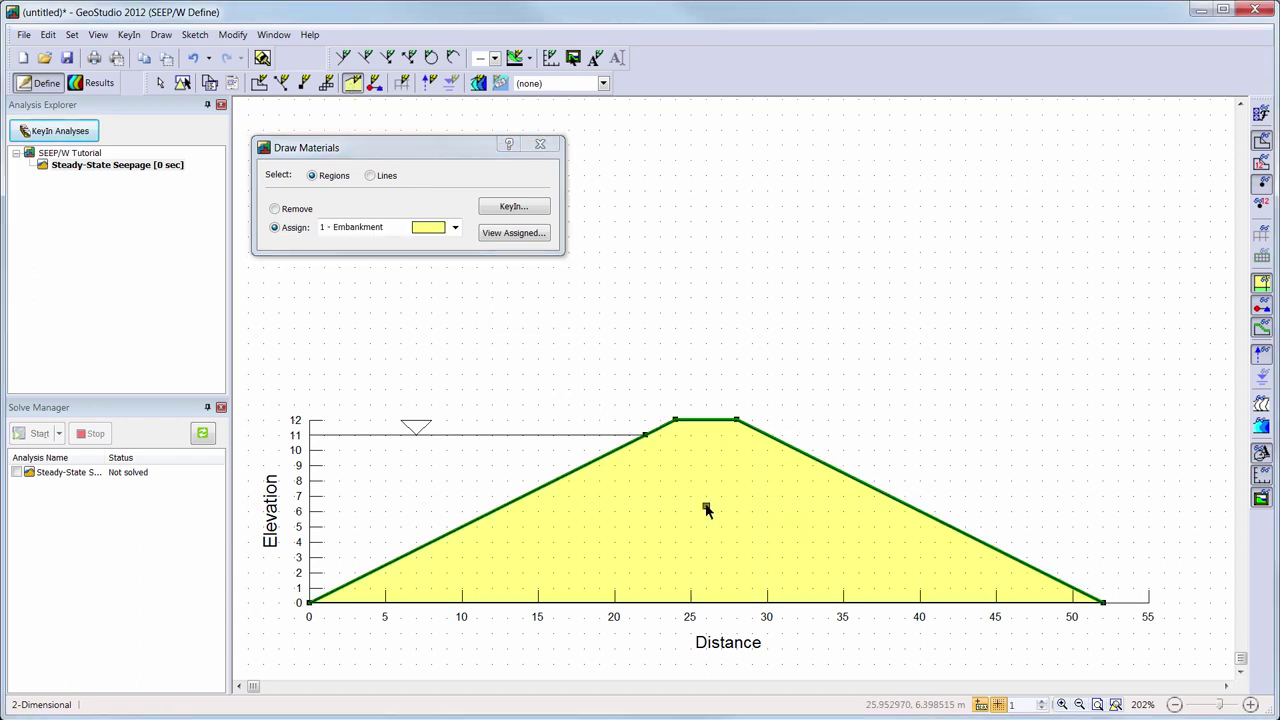
left_click(540, 147)
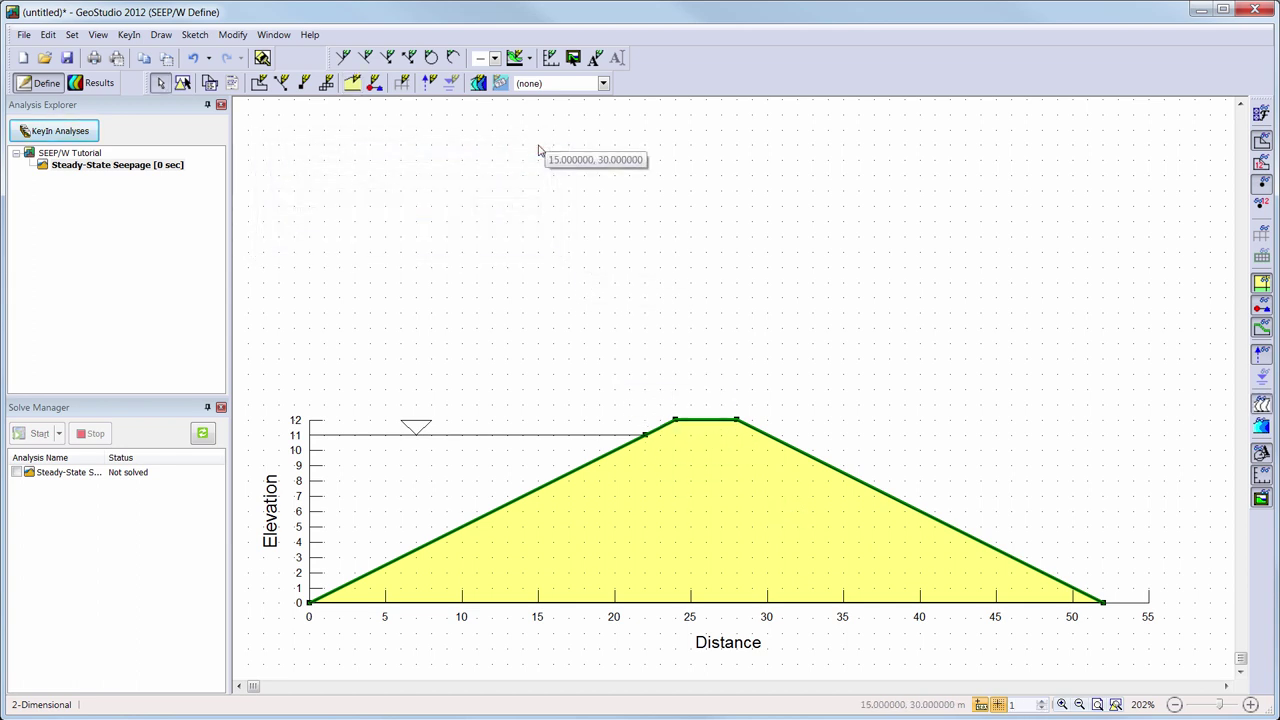
Add a new hydraulic boundary condition named Reservoir Head = 11m
left_click(129, 36)
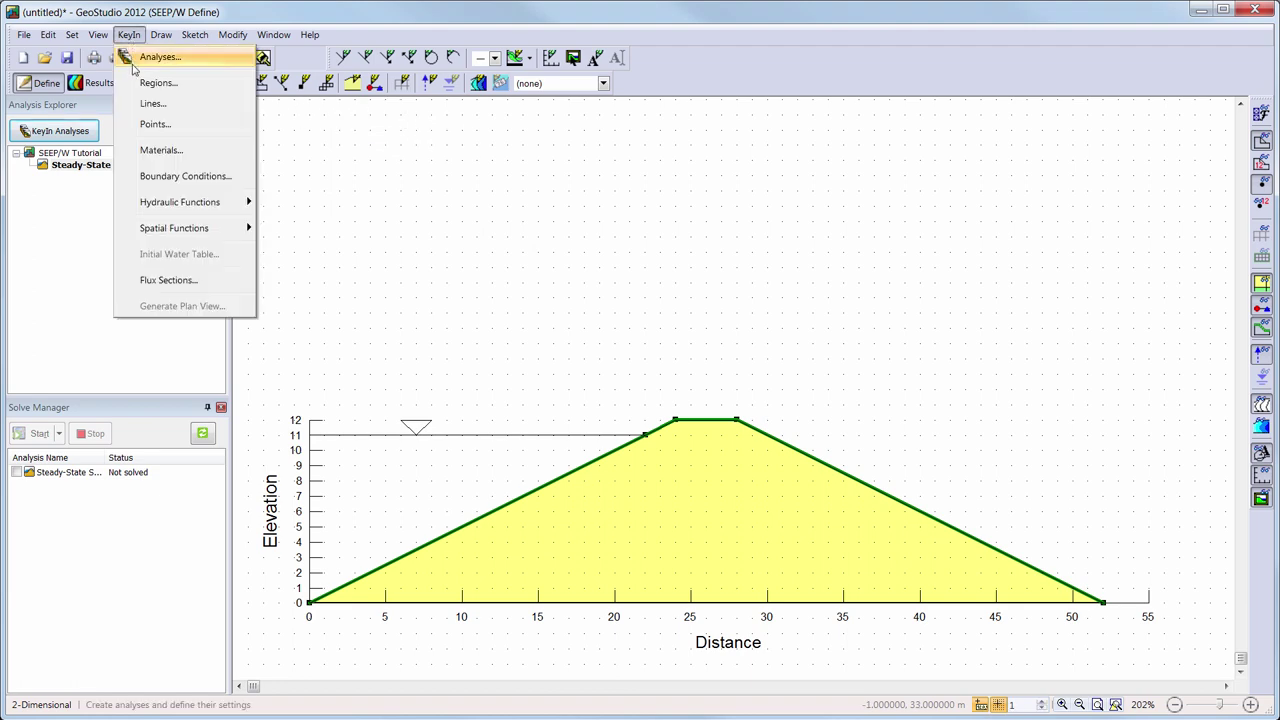
left_click(155, 178)
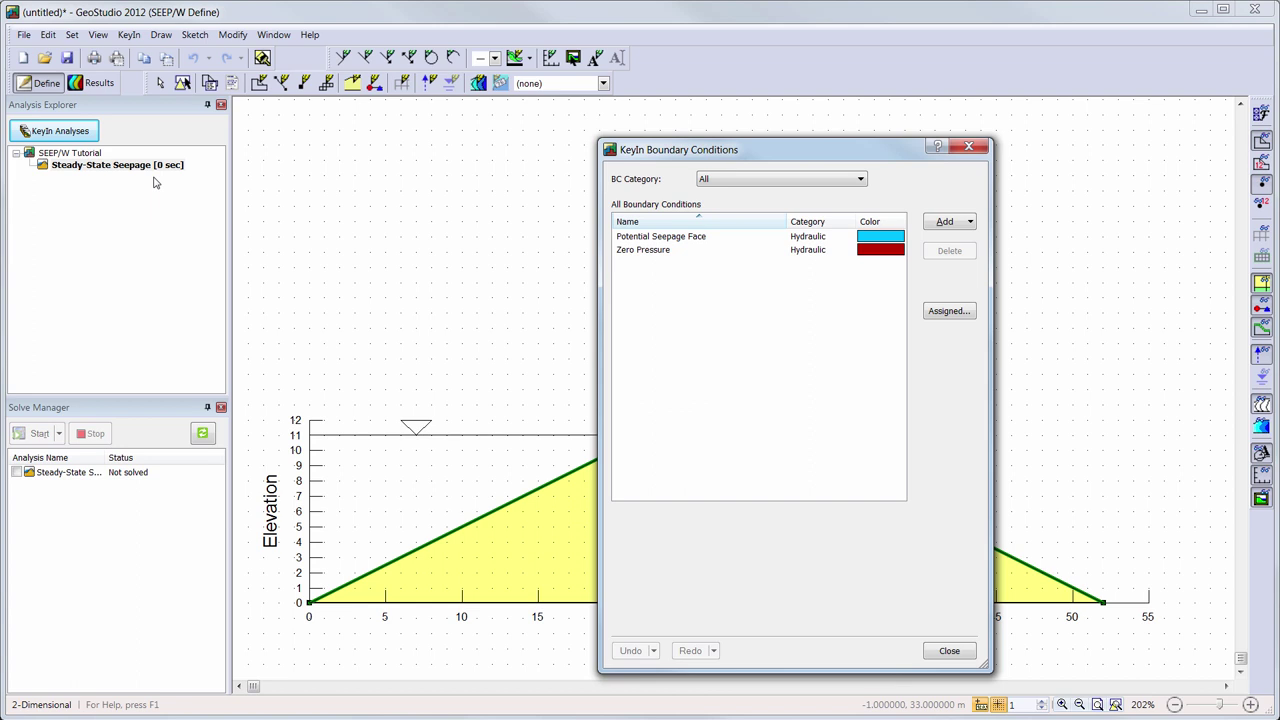
left_click(749, 242)
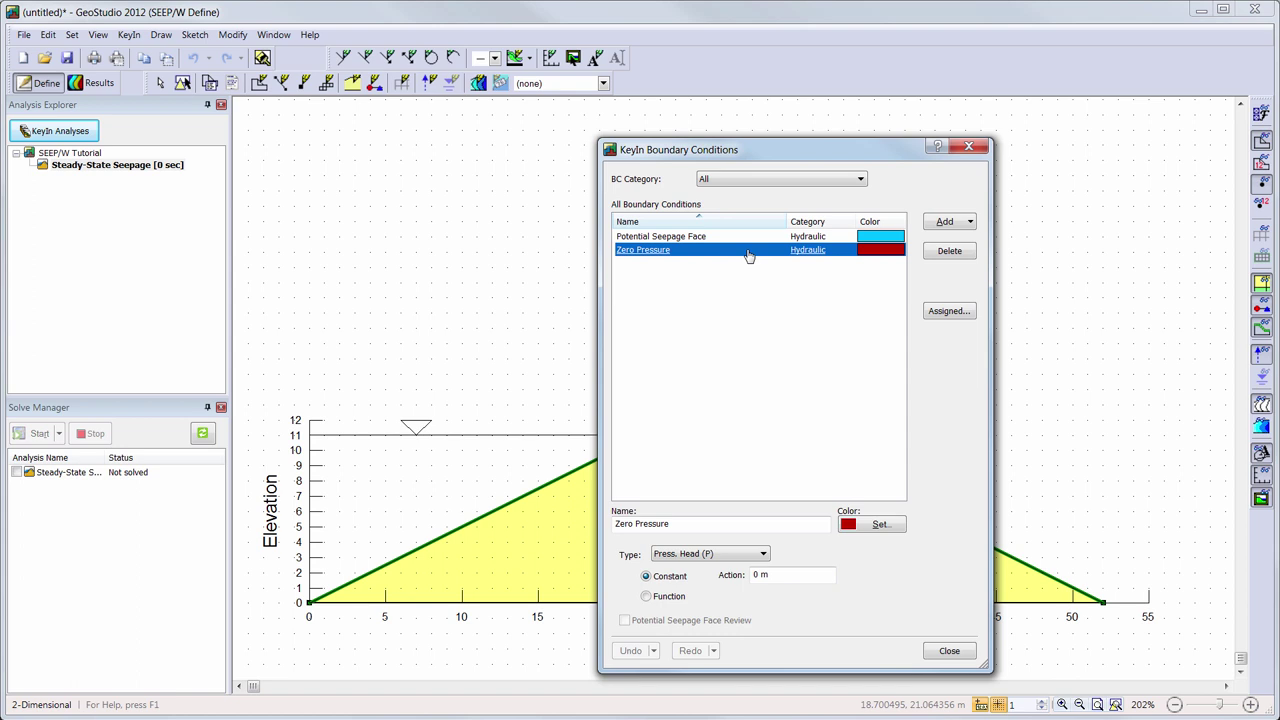
left_click(969, 222)
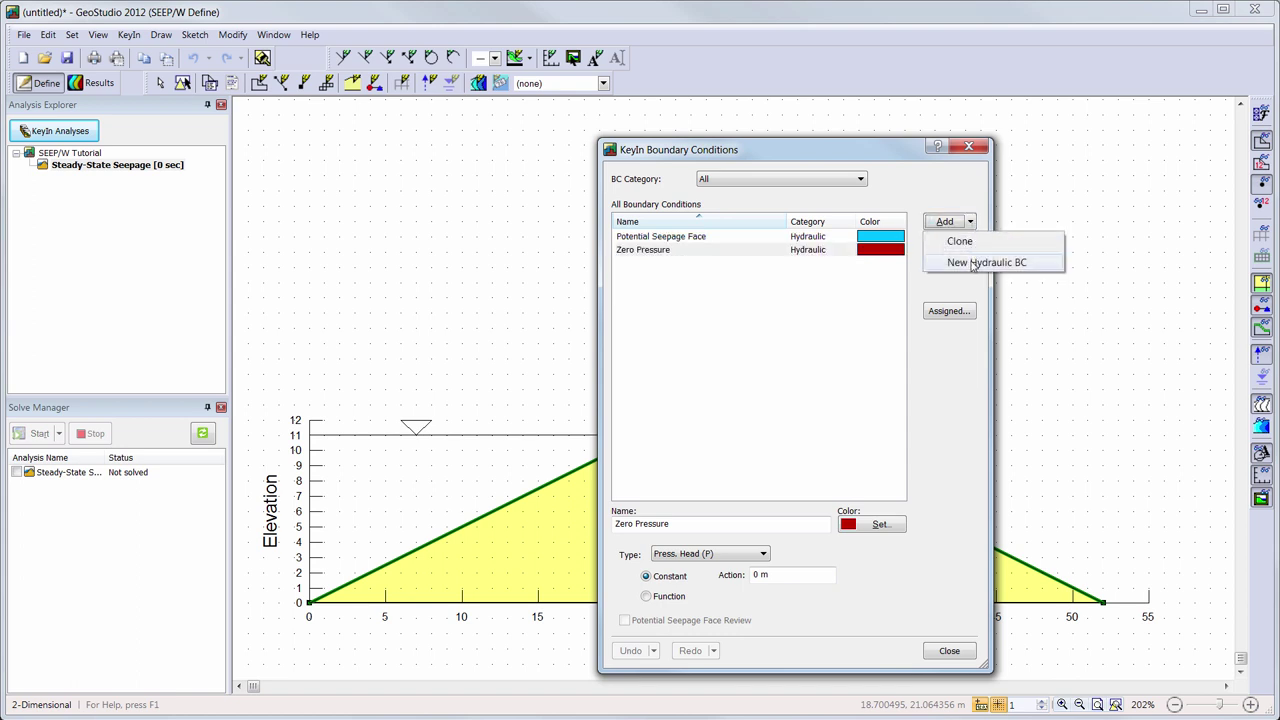
left_click(971, 263)
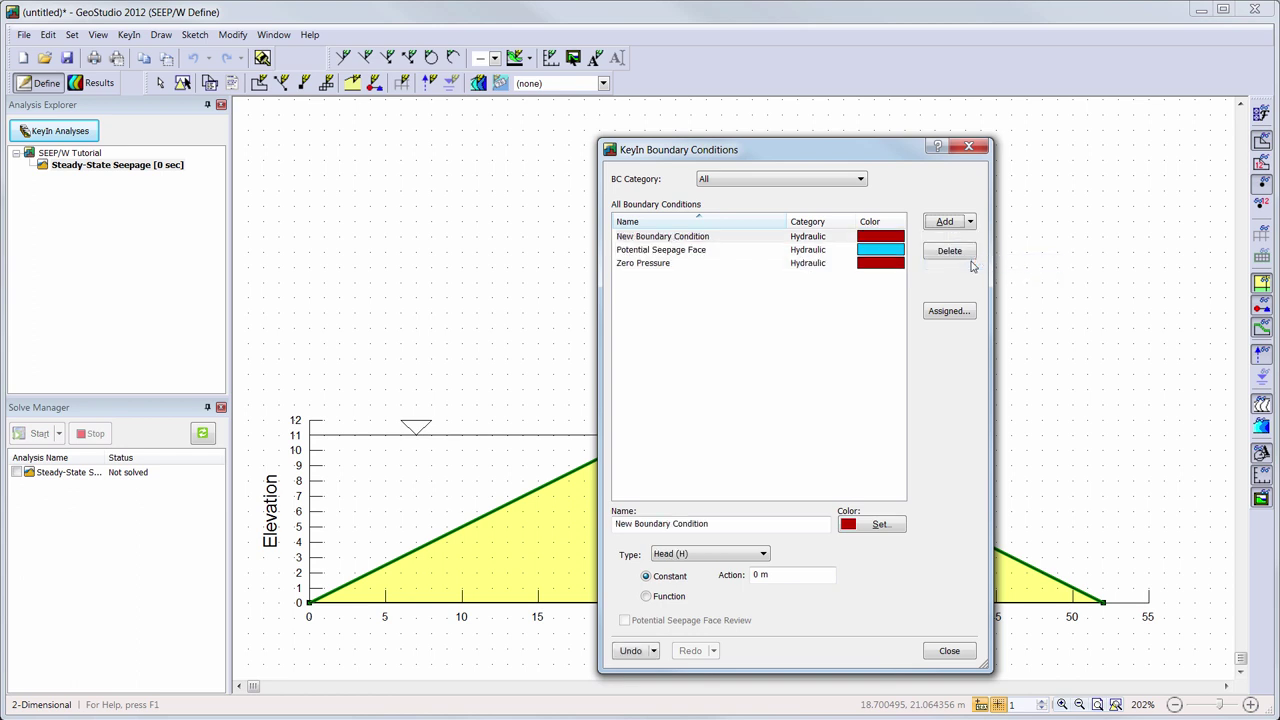
triple_click(773, 530)
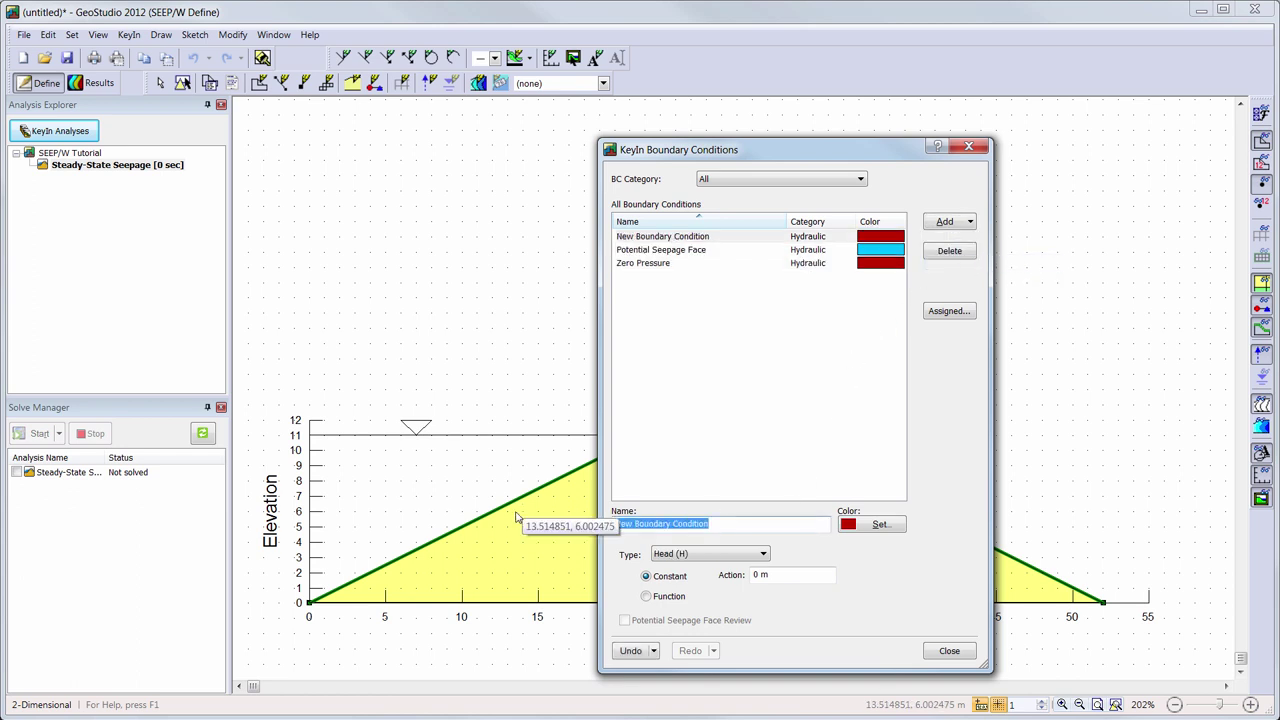
key("BackSpace")
type("Res")
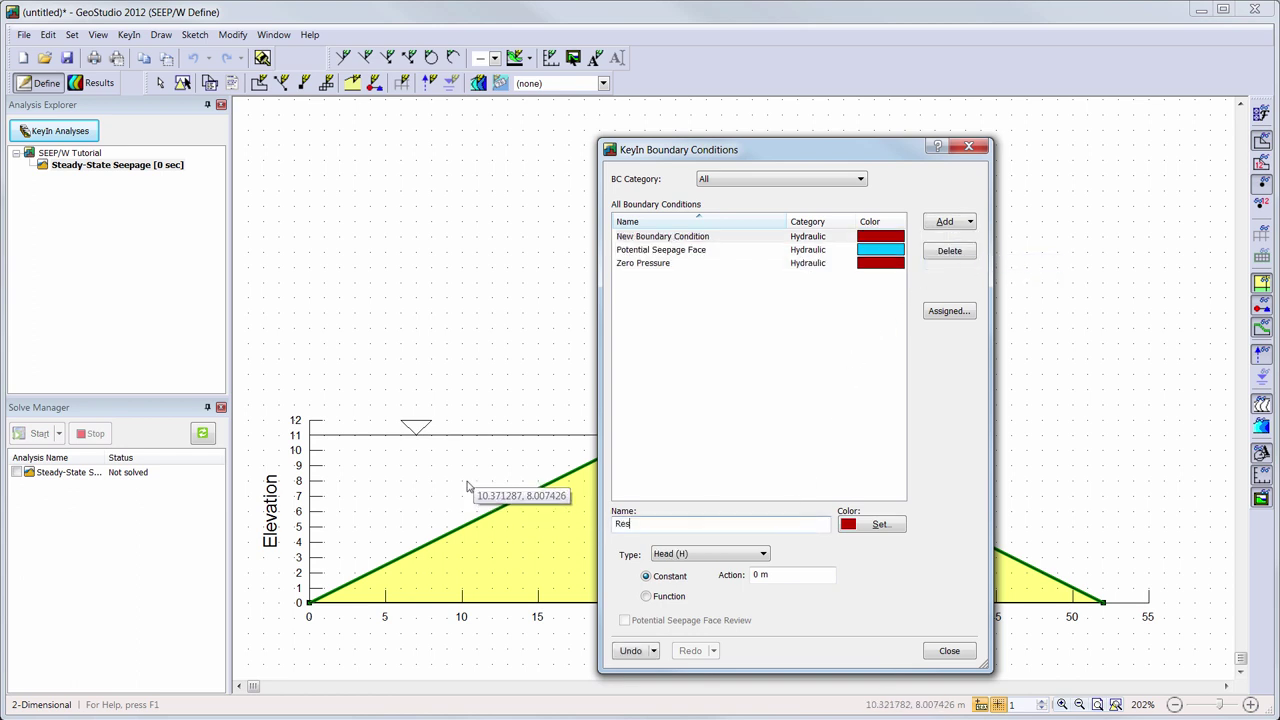
type("ervoir Head = 11m")
Set the Reservoir Head = 11m condition to a constant head of 11 m, colour it bright green and close the boundary condition definitions
left_click(778, 576)
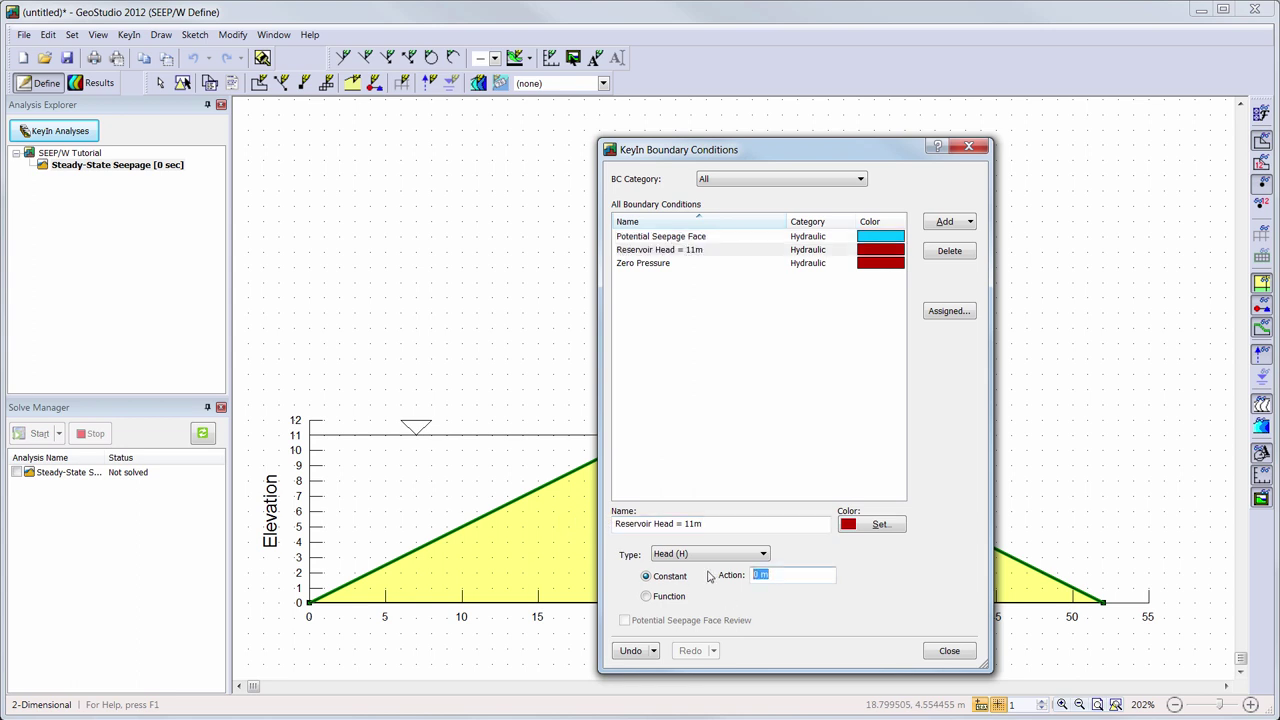
type("11")
key("Tab")
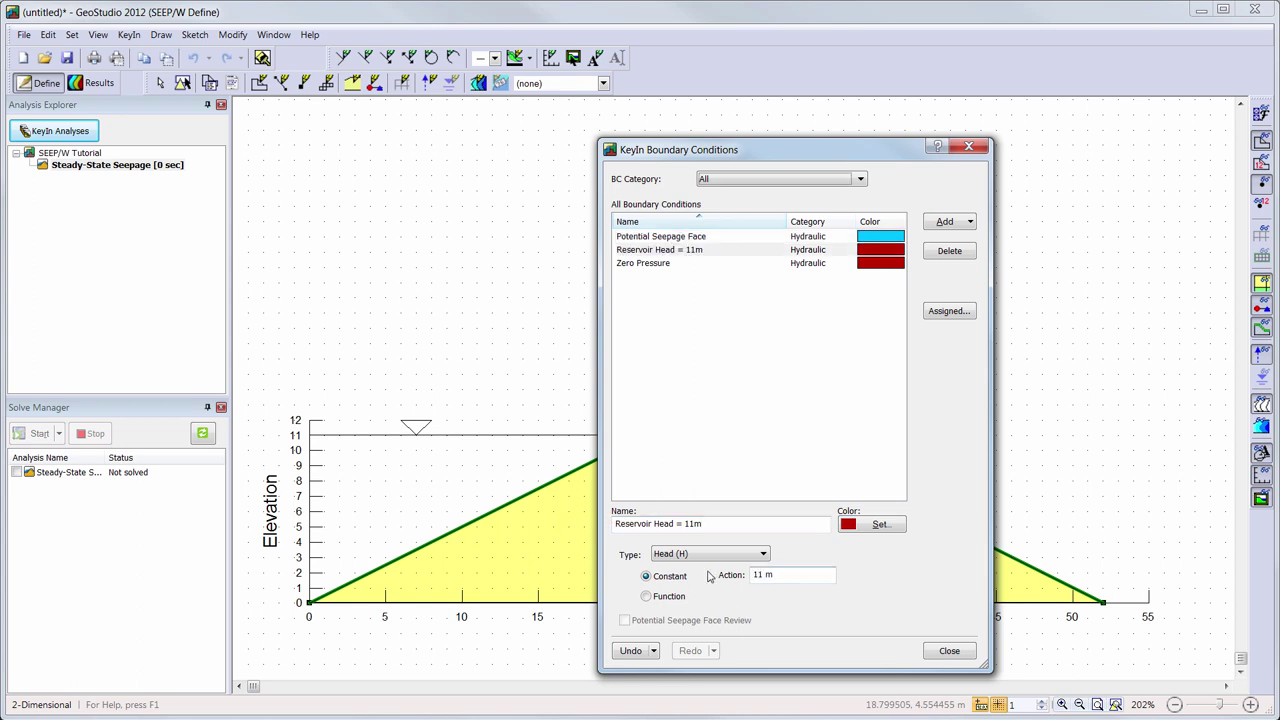
left_click(879, 525)
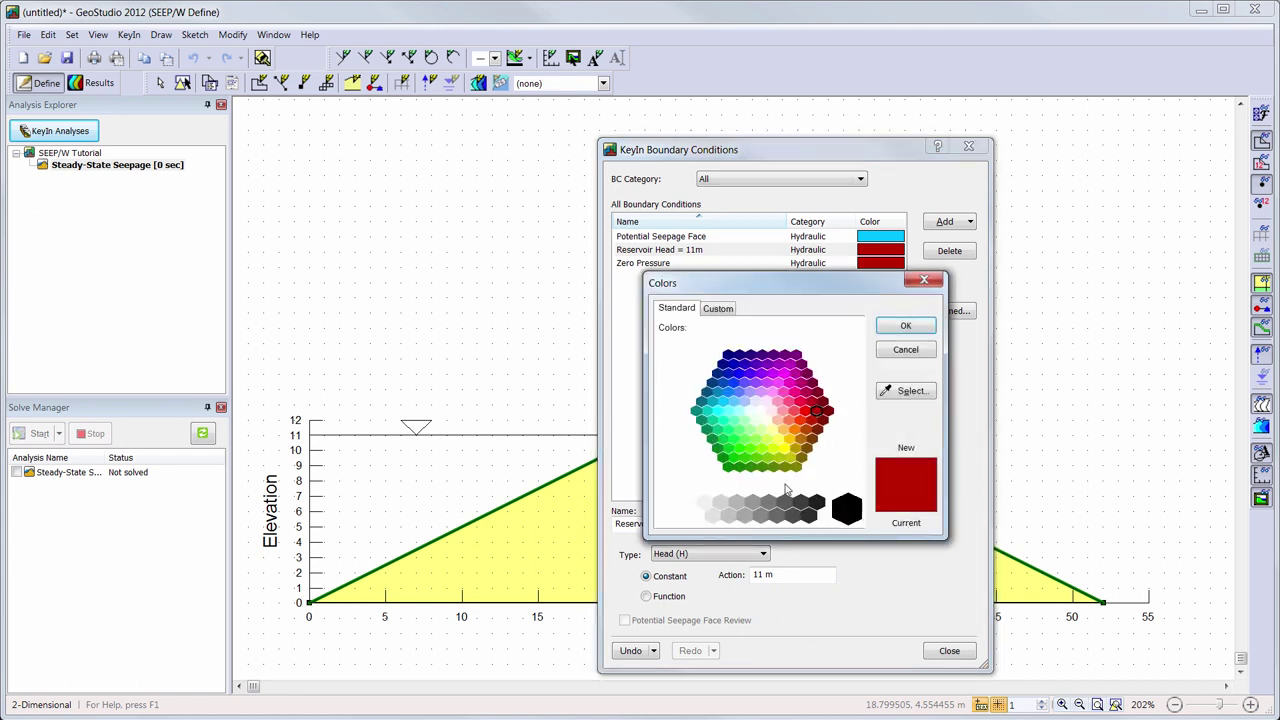
left_click(738, 449)
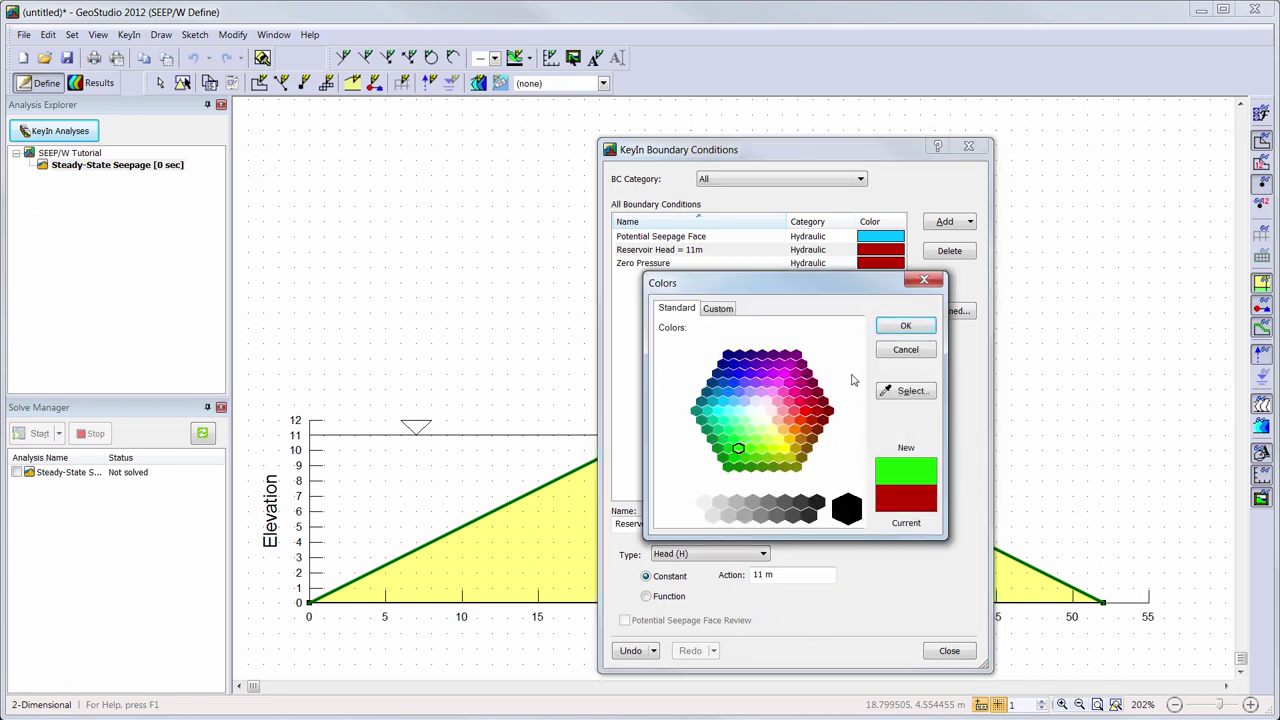
left_click(903, 328)
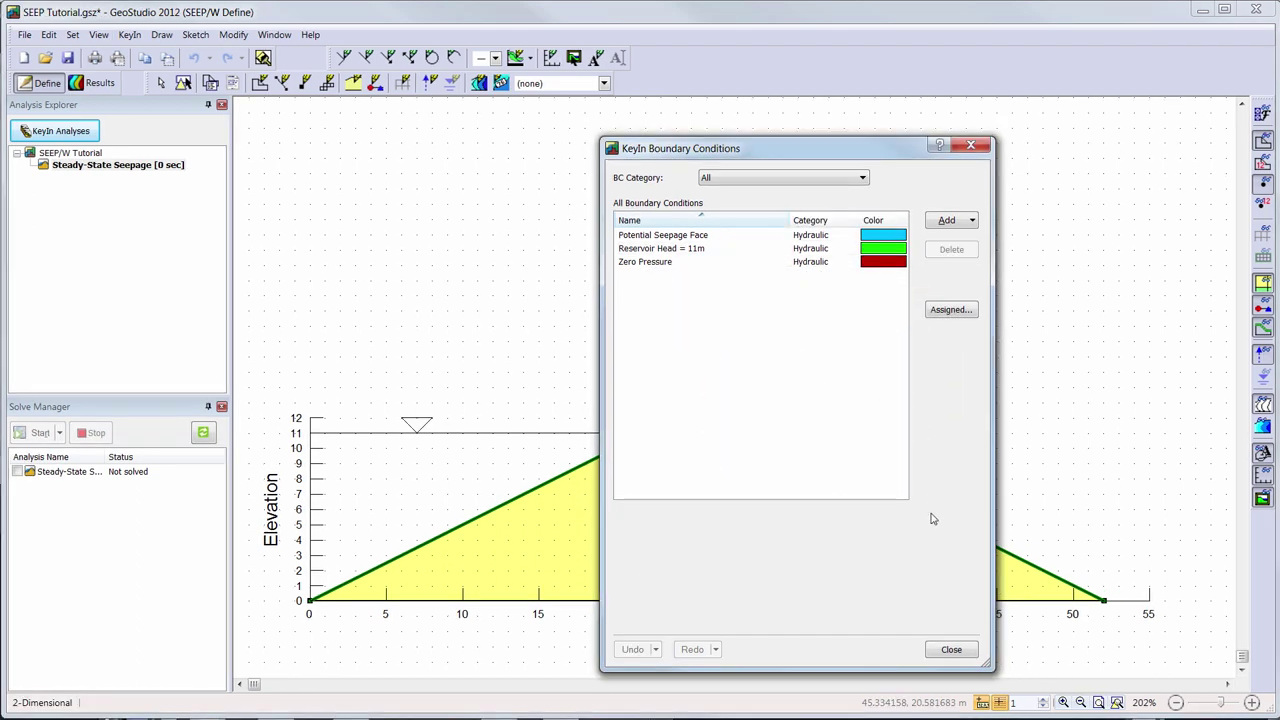
left_click(950, 649)
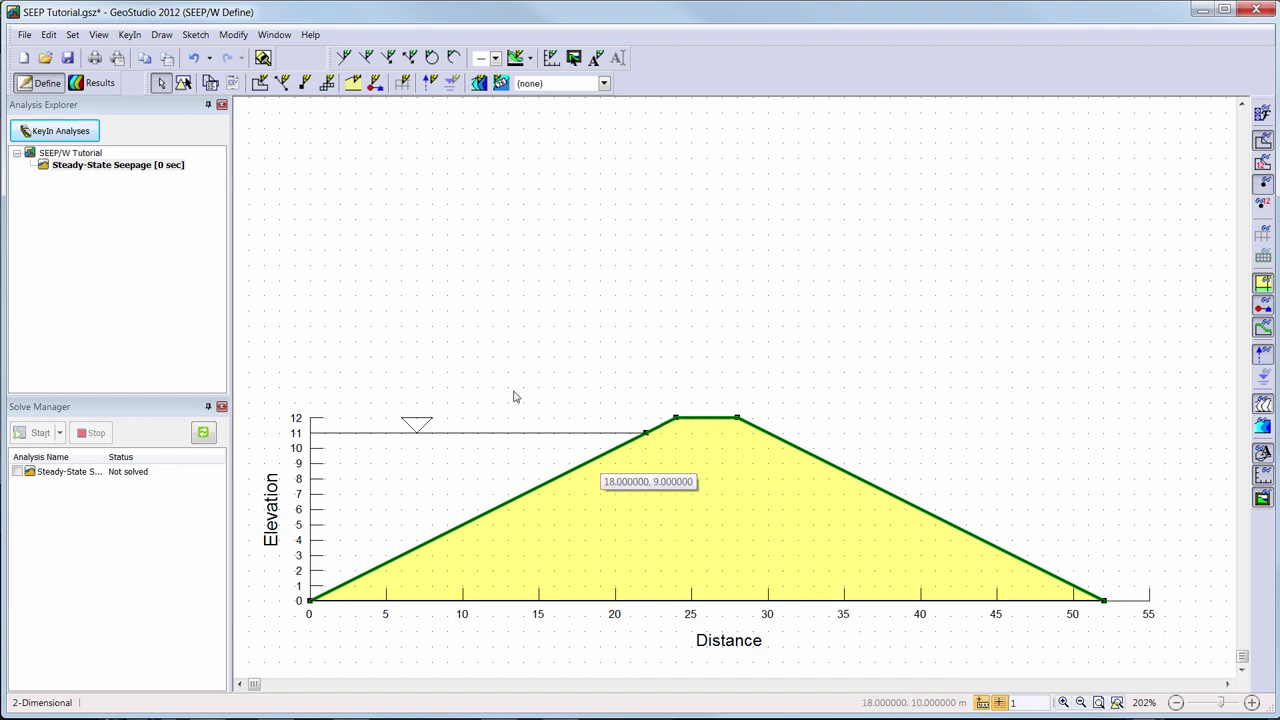
Assign the Reservoir Head = 11m boundary condition to the upstream slope line below the reservoir level
left_click(376, 88)
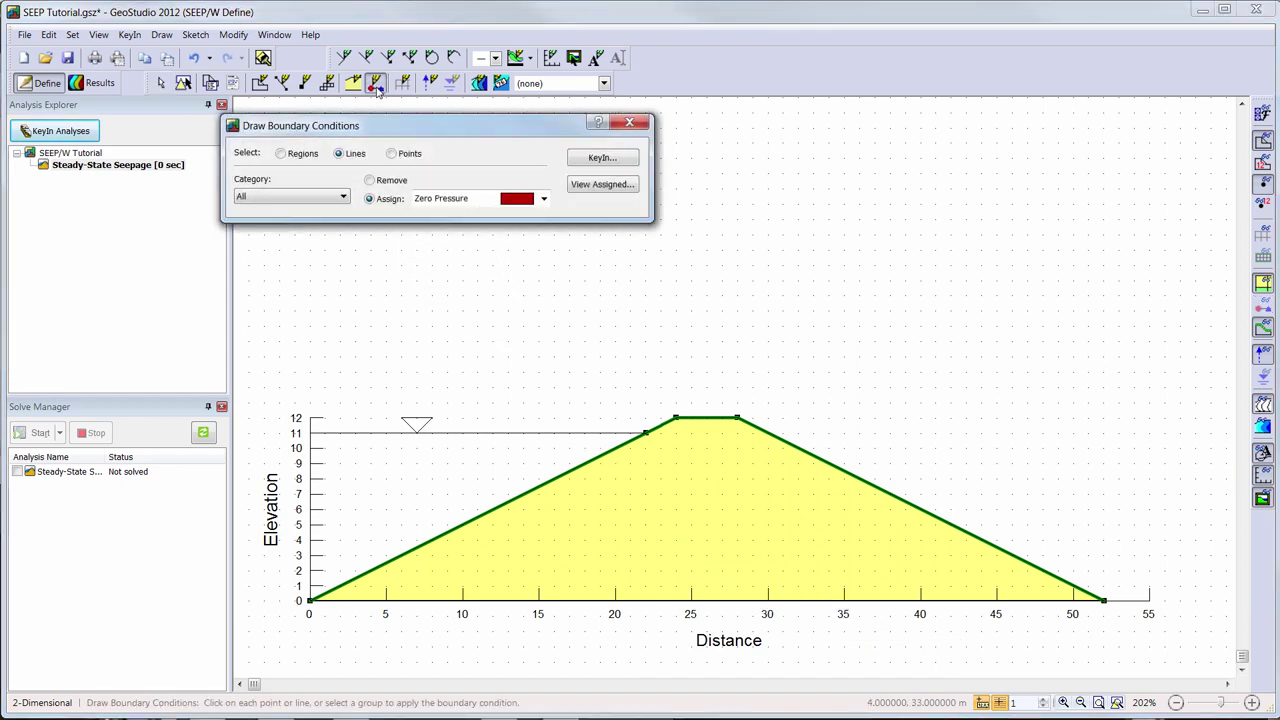
left_click(544, 199)
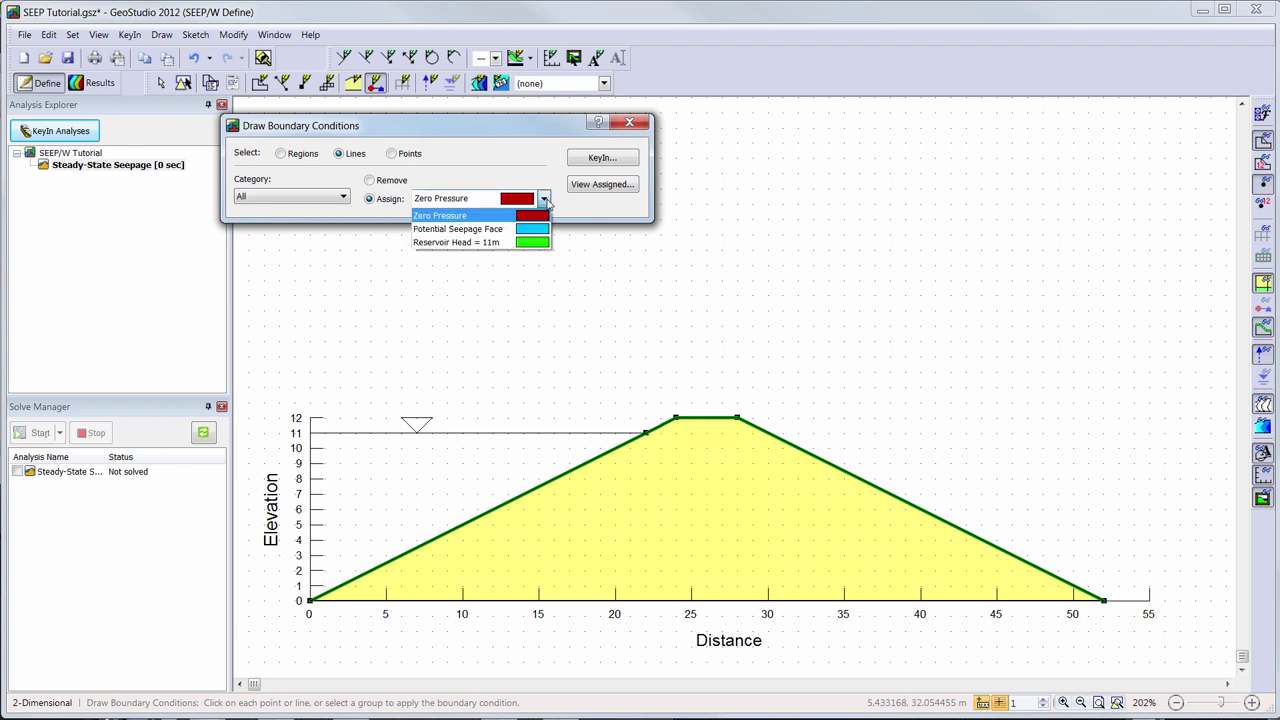
left_click(541, 244)
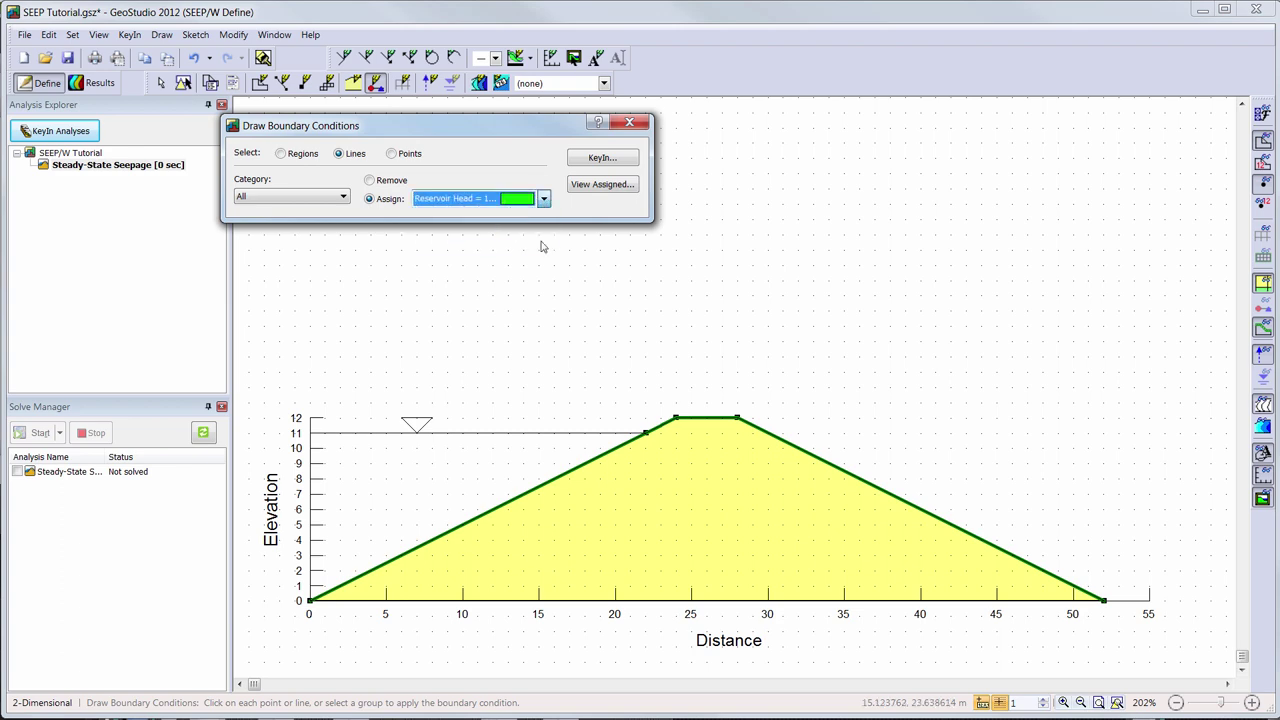
left_click(543, 487)
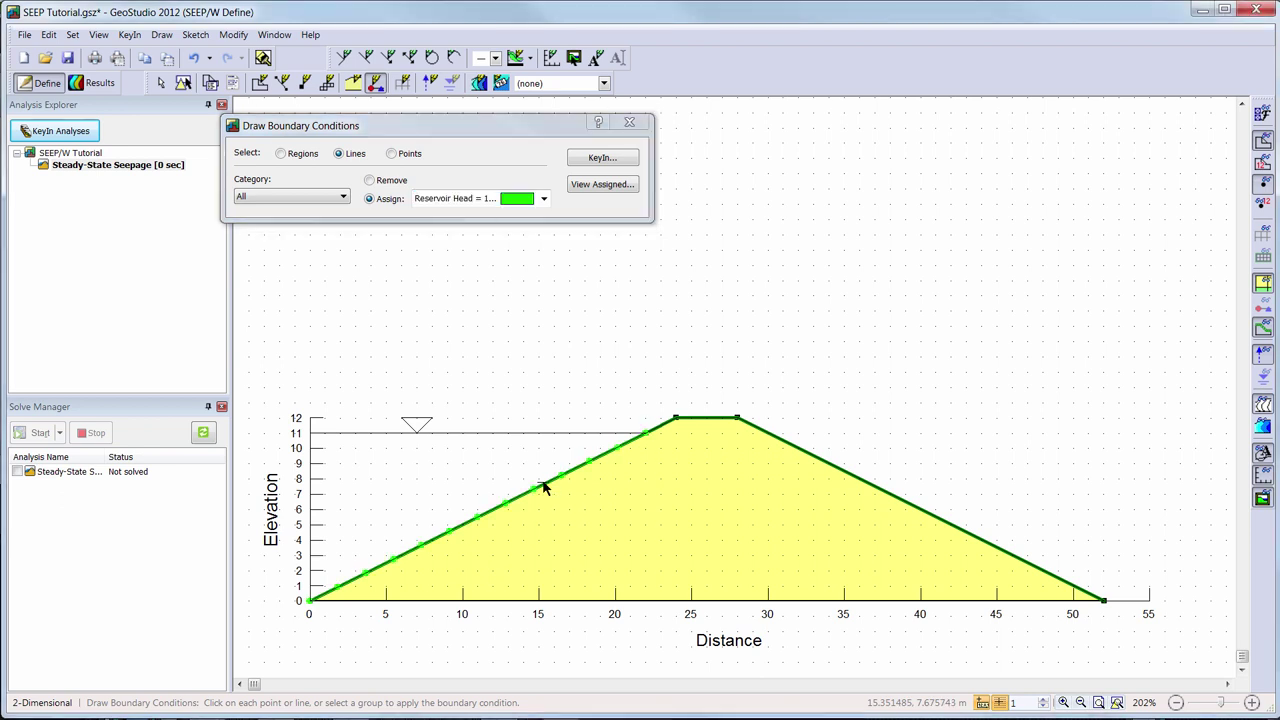
Assign the Potential Seepage Face boundary condition to the dam's downstream slope line
left_click(544, 198)
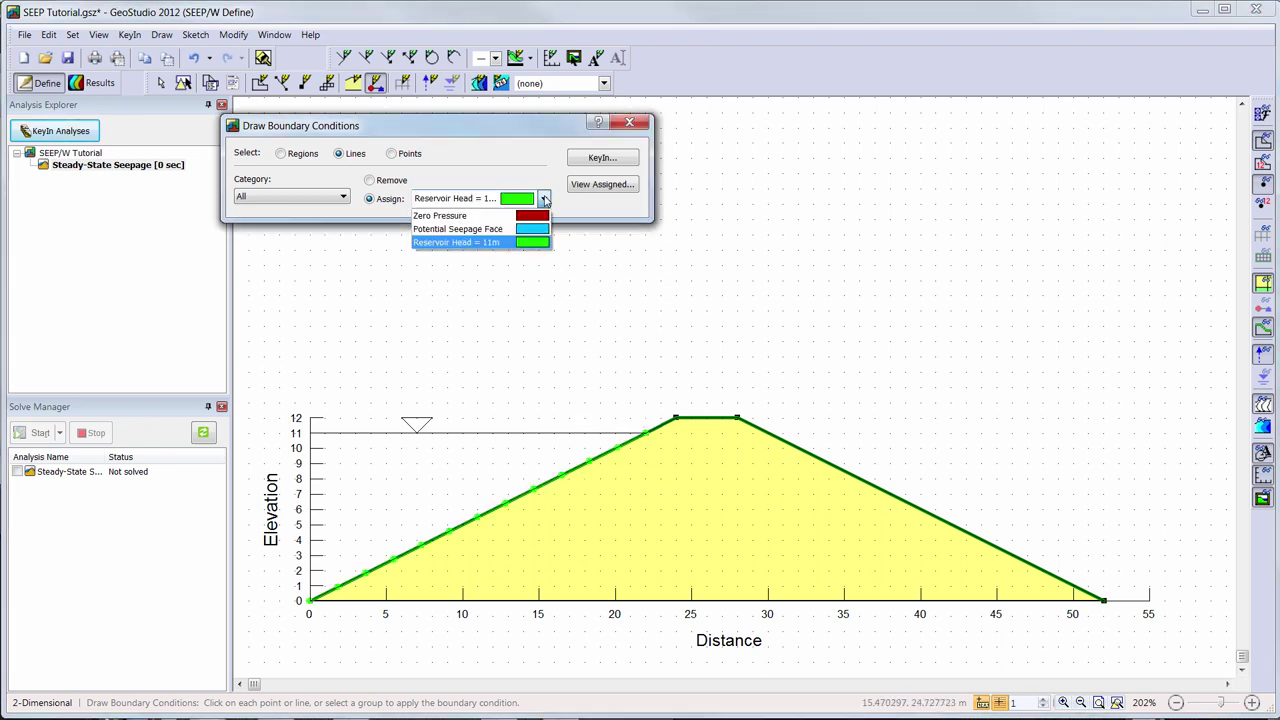
left_click(458, 229)
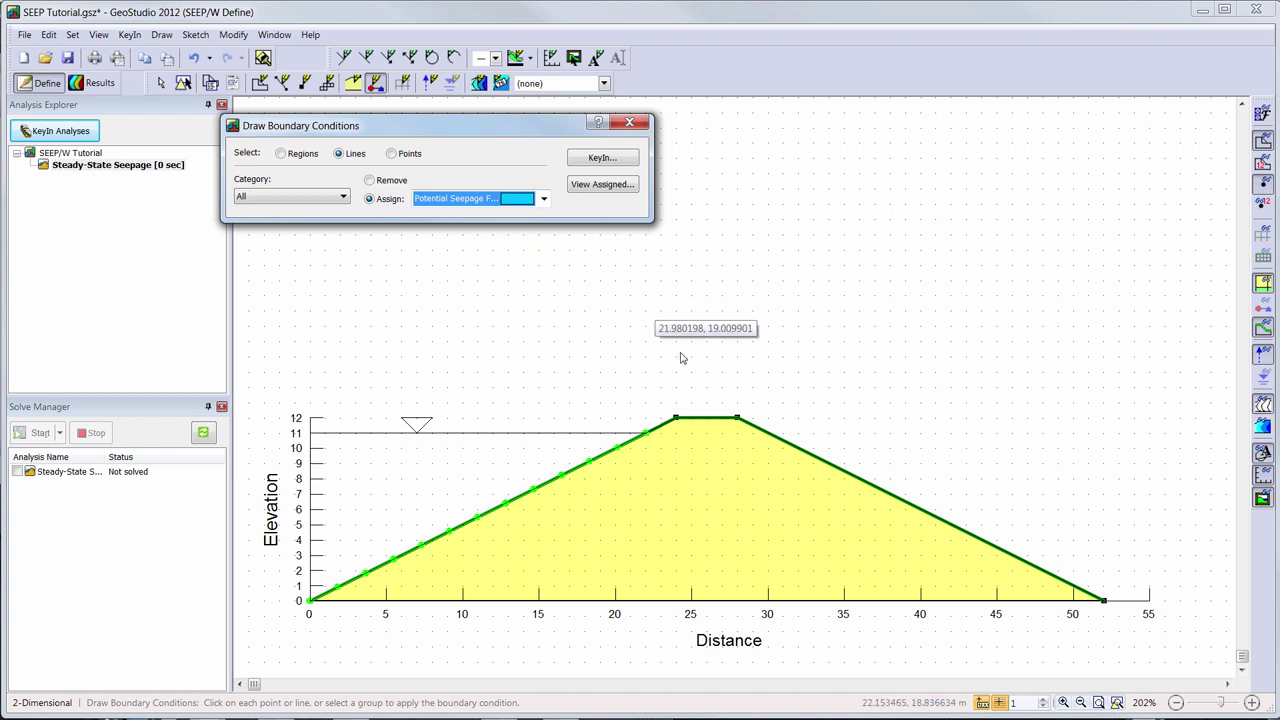
left_click(840, 476)
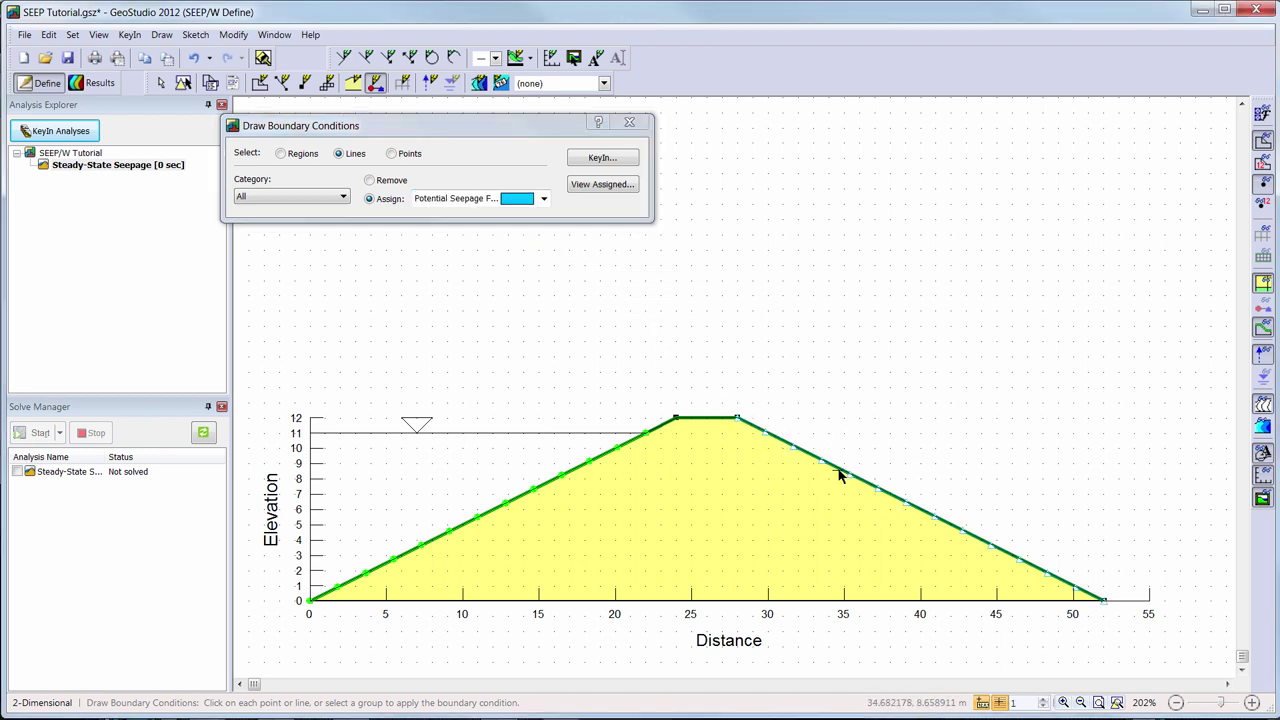
Assign the Zero Pressure boundary condition to the downstream toe point at (52, 0) and finish drawing boundary conditions
left_click(544, 198)
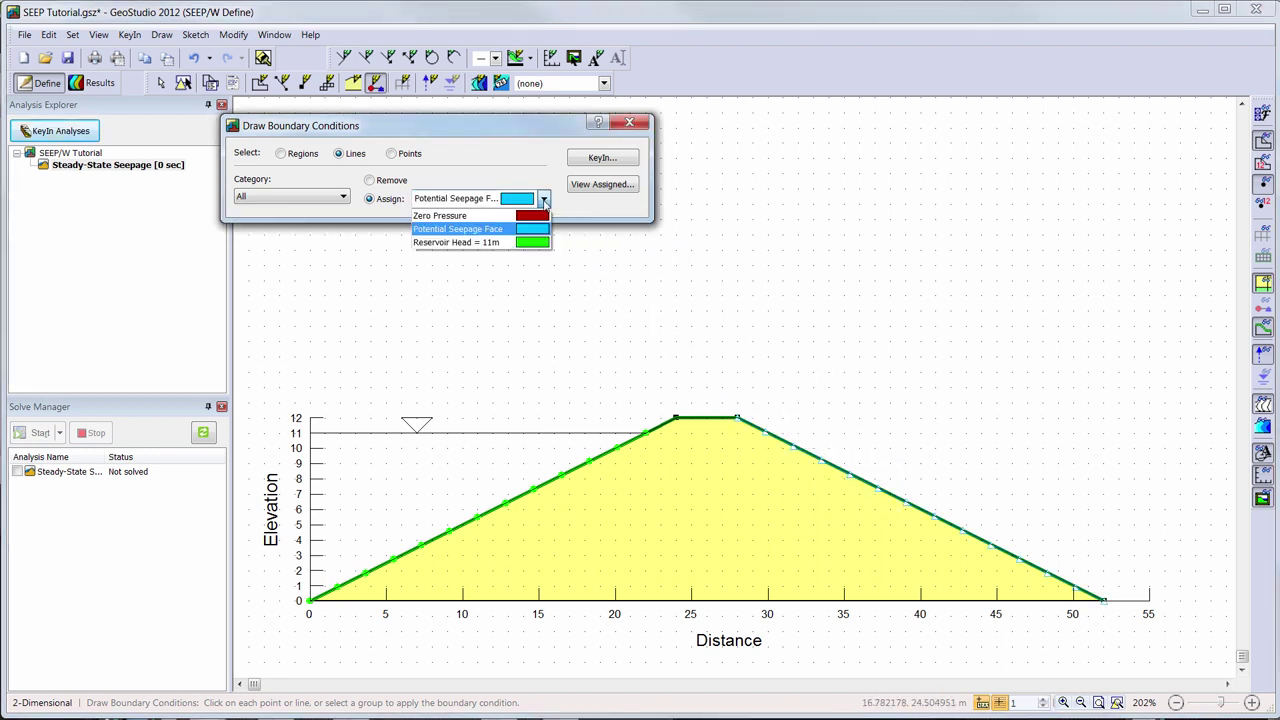
left_click(544, 216)
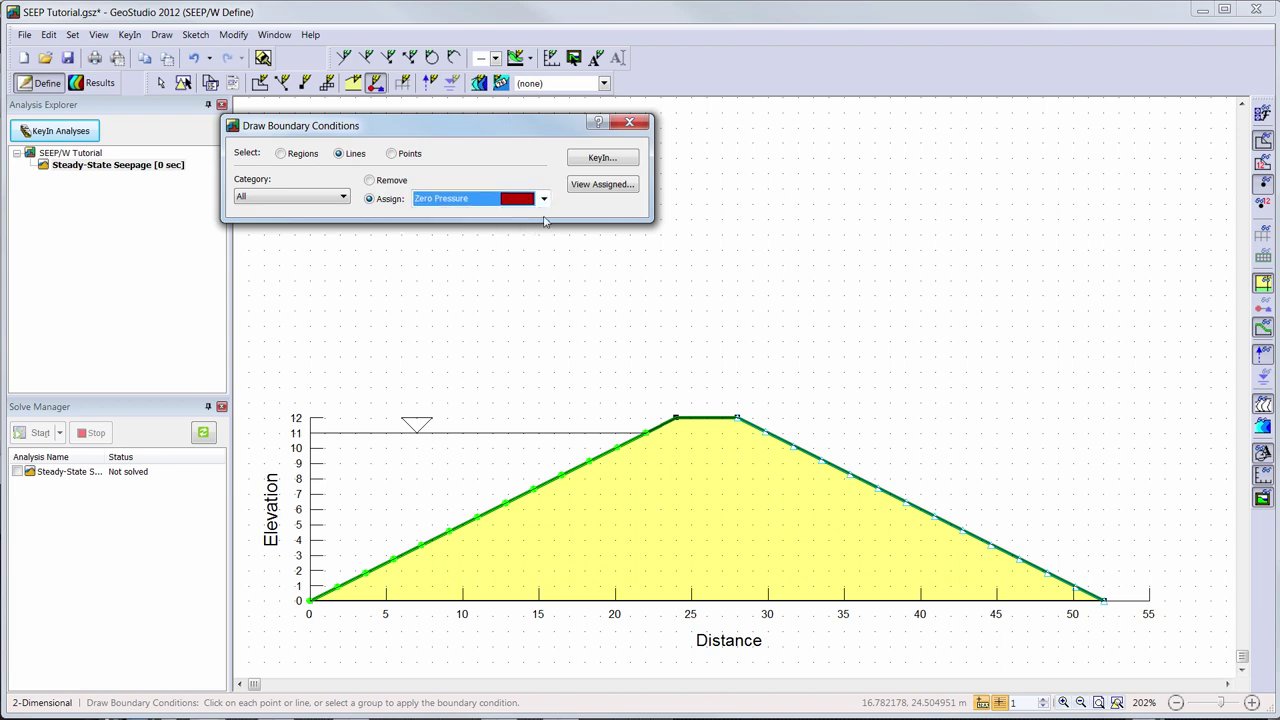
left_click(409, 156)
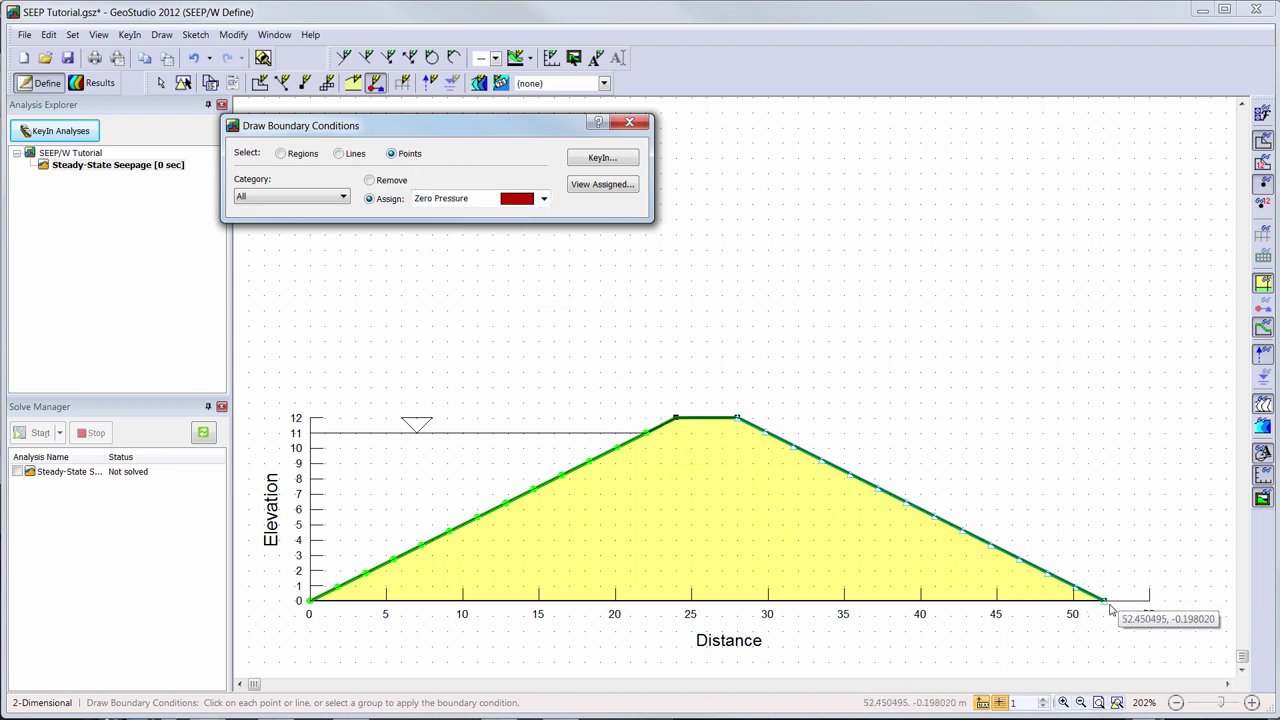
left_click(1105, 603)
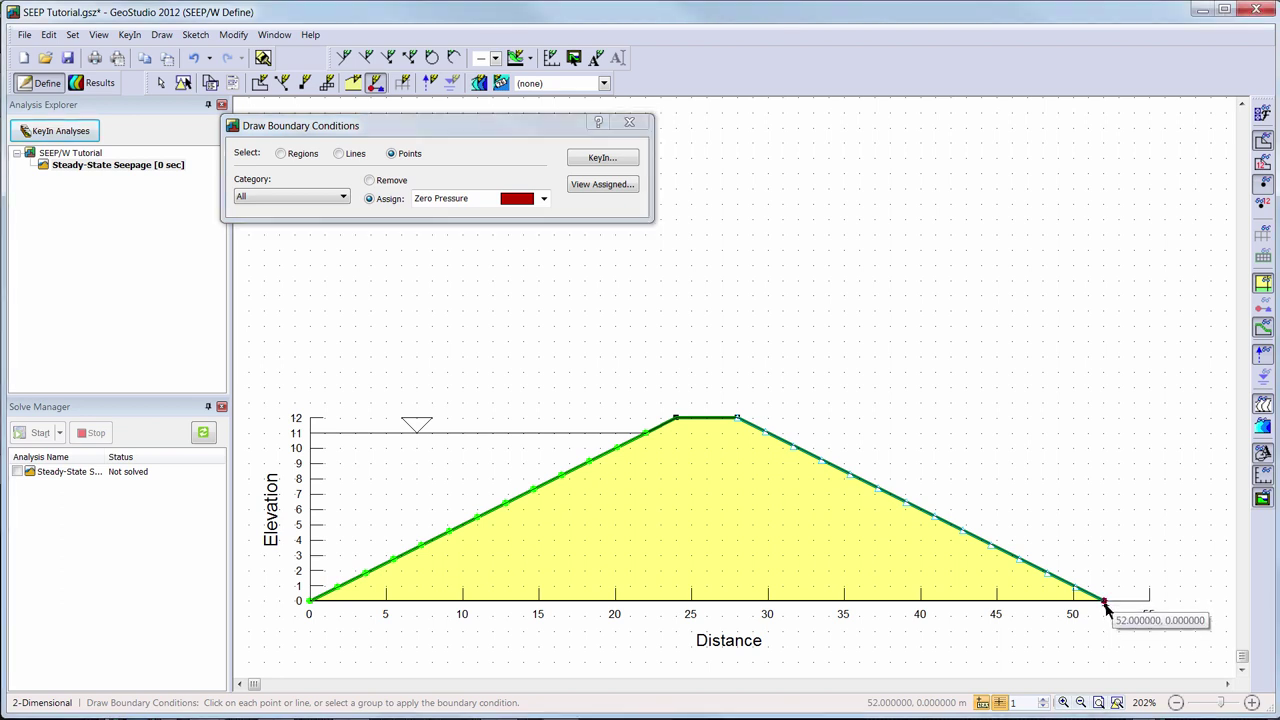
left_click(635, 130)
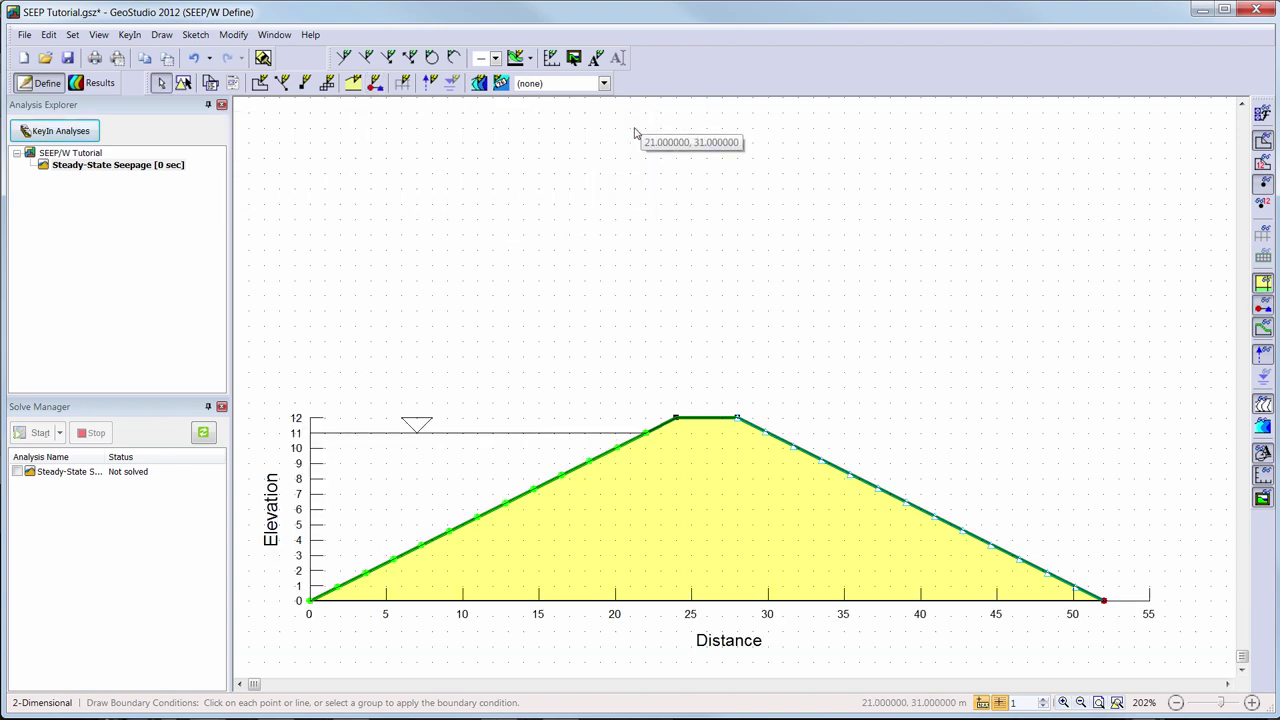
Set the mesh's approximate global element size to 1 m and close the mesh properties
left_click(403, 84)
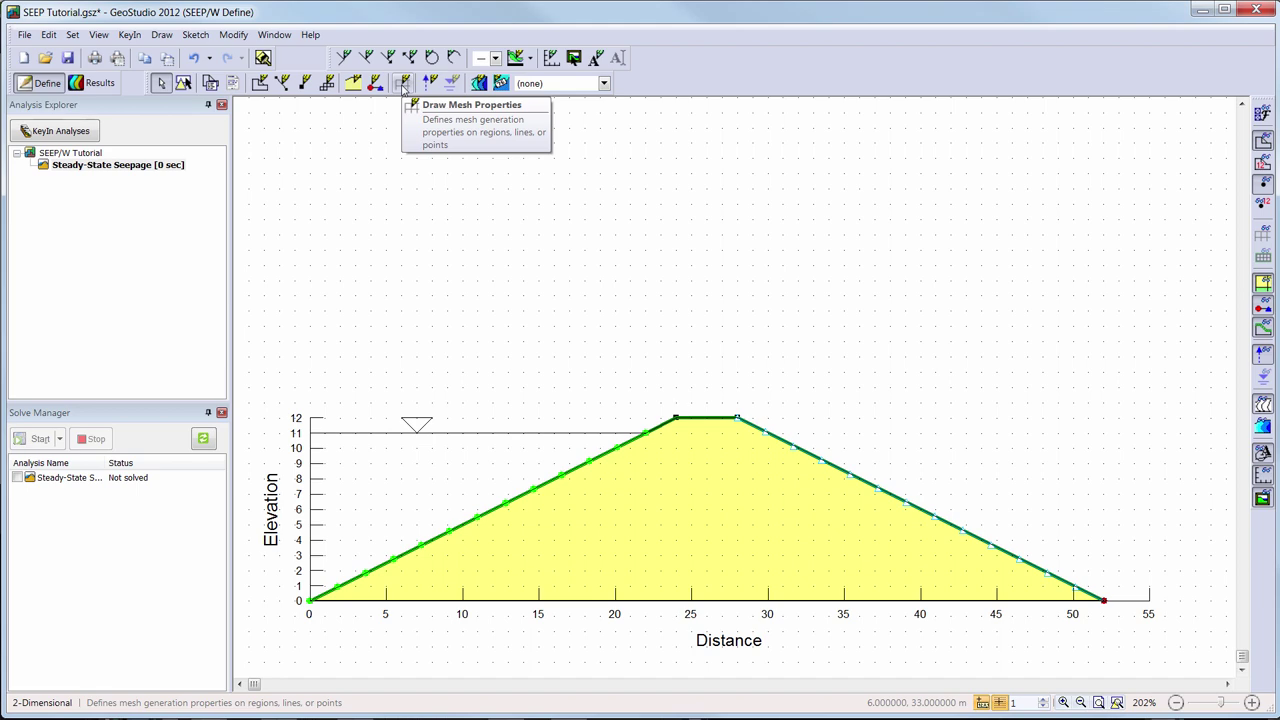
left_click(403, 85)
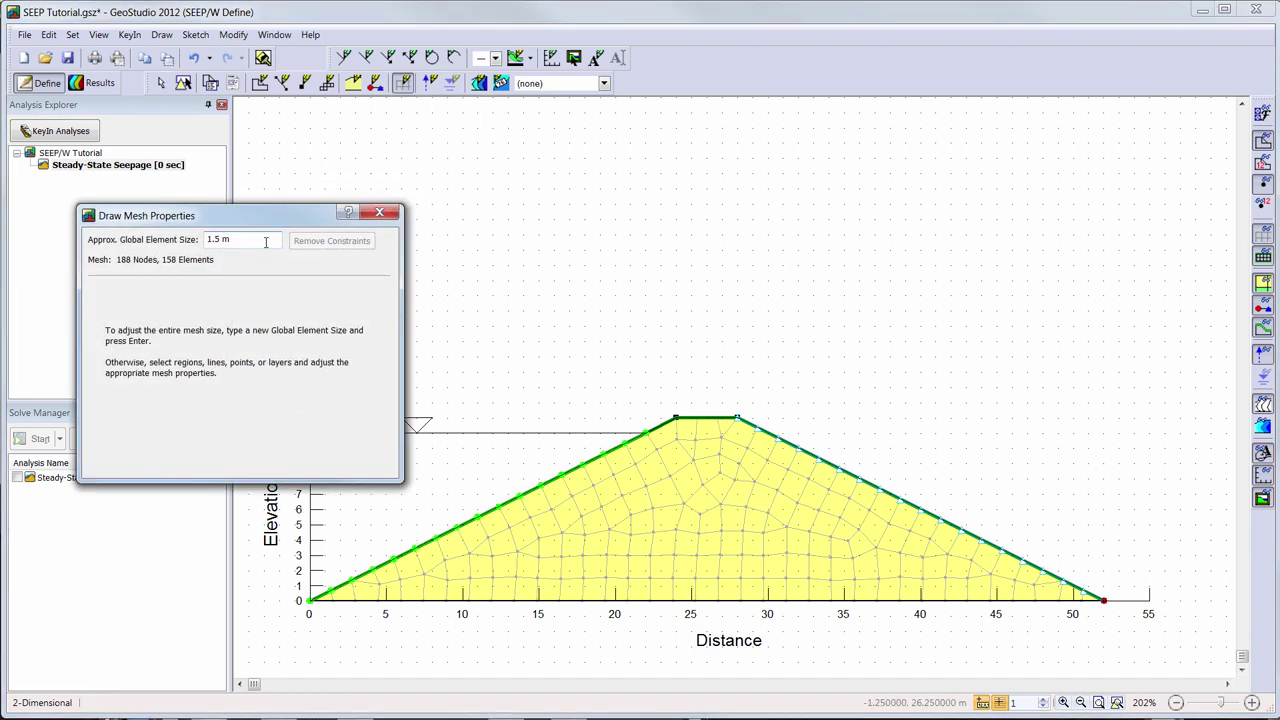
left_click_drag(265, 242, 130, 232)
type("1")
key("Return")
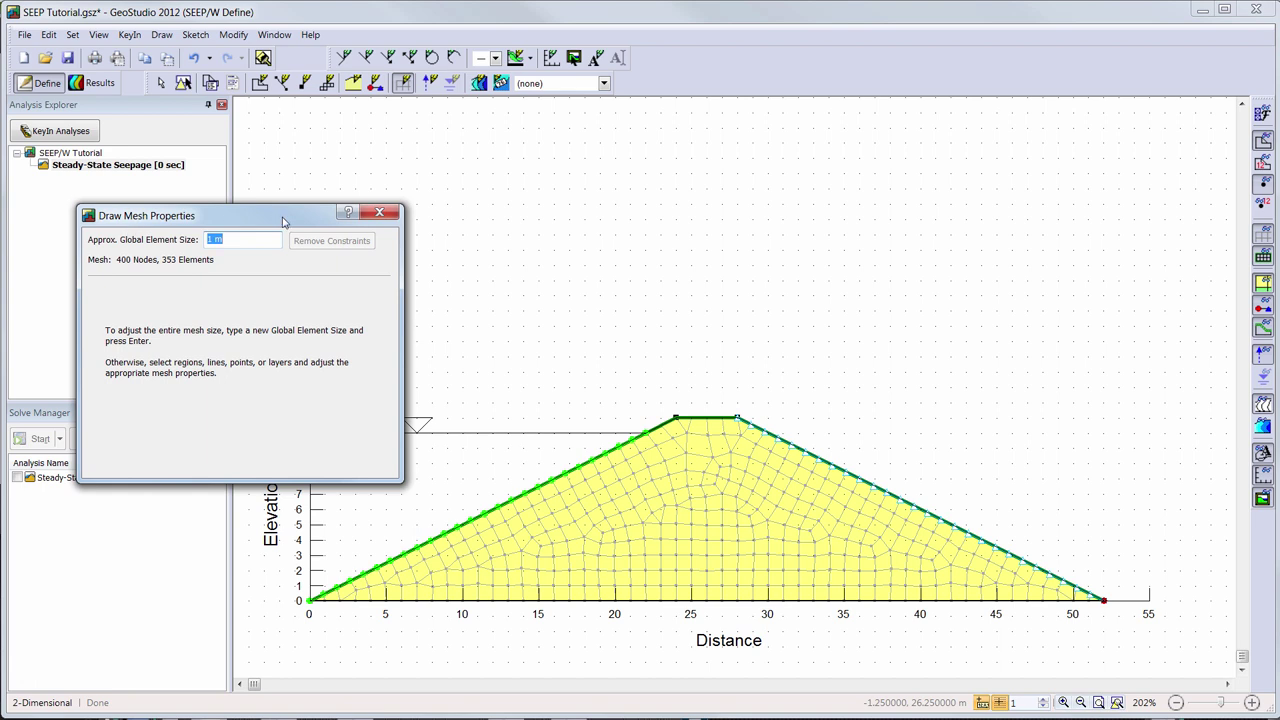
left_click(377, 214)
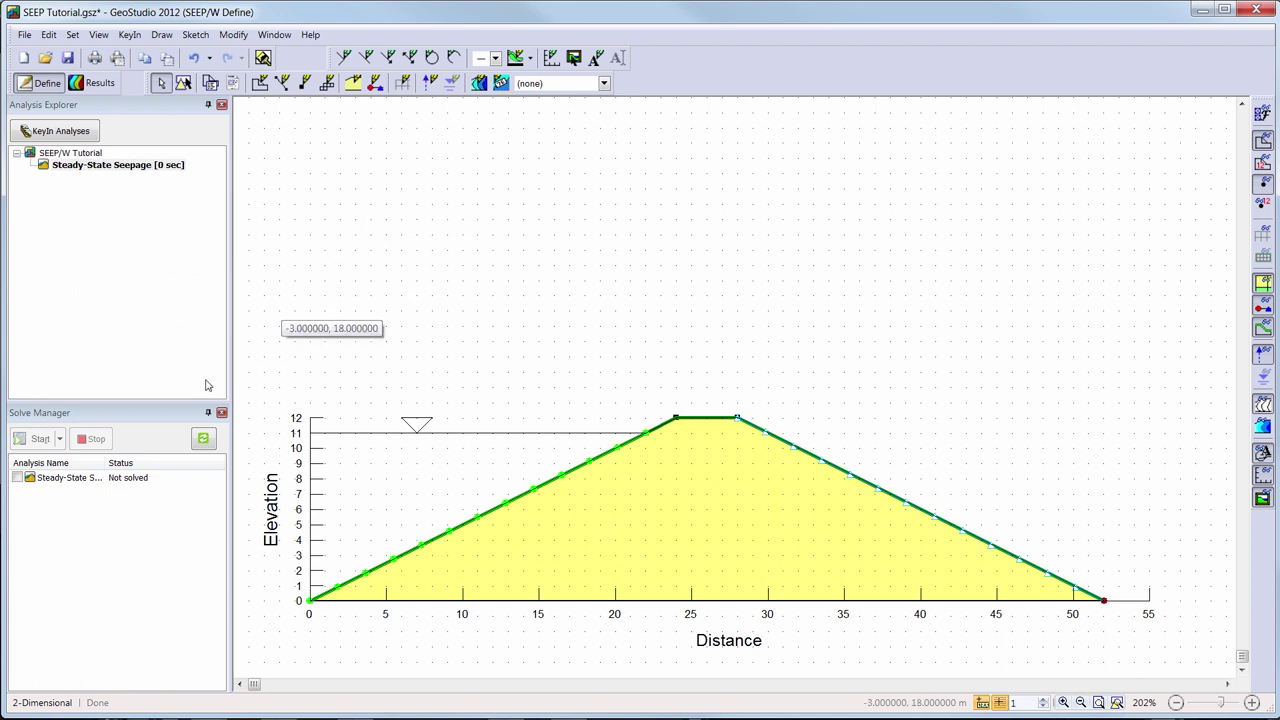
Solve the Steady-State Seepage analysis
left_click(17, 478)
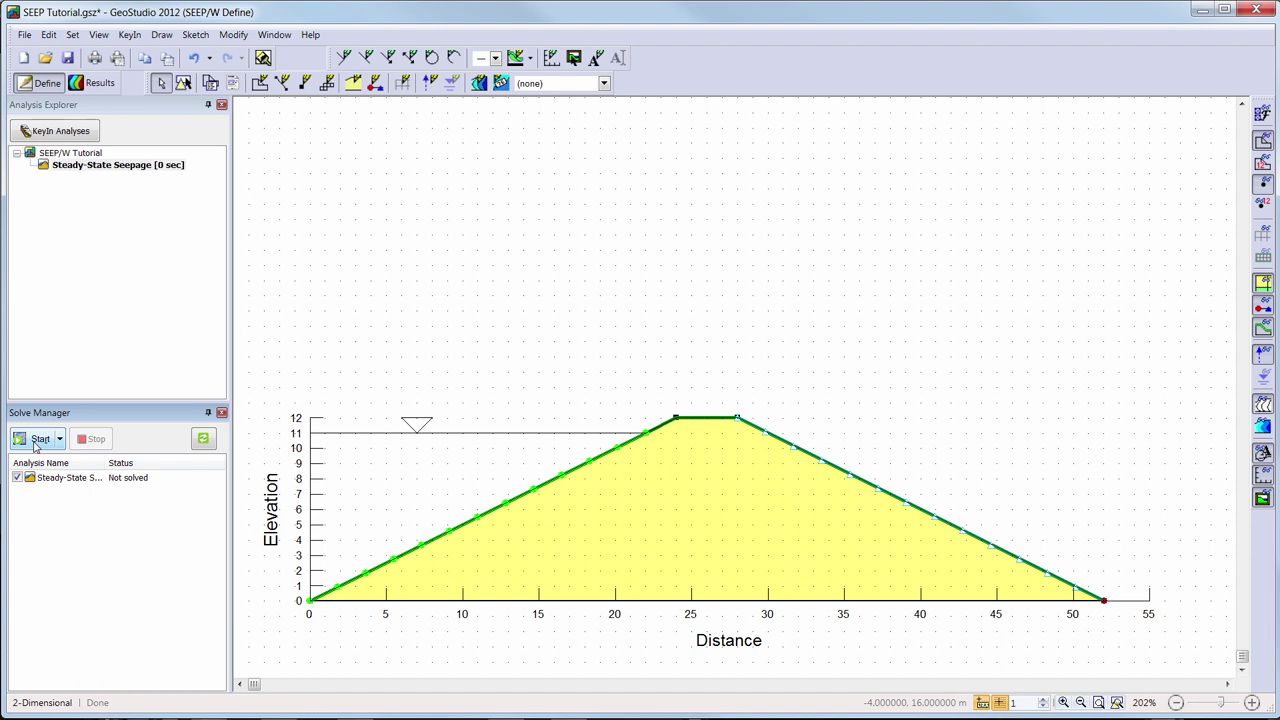
left_click(37, 439)
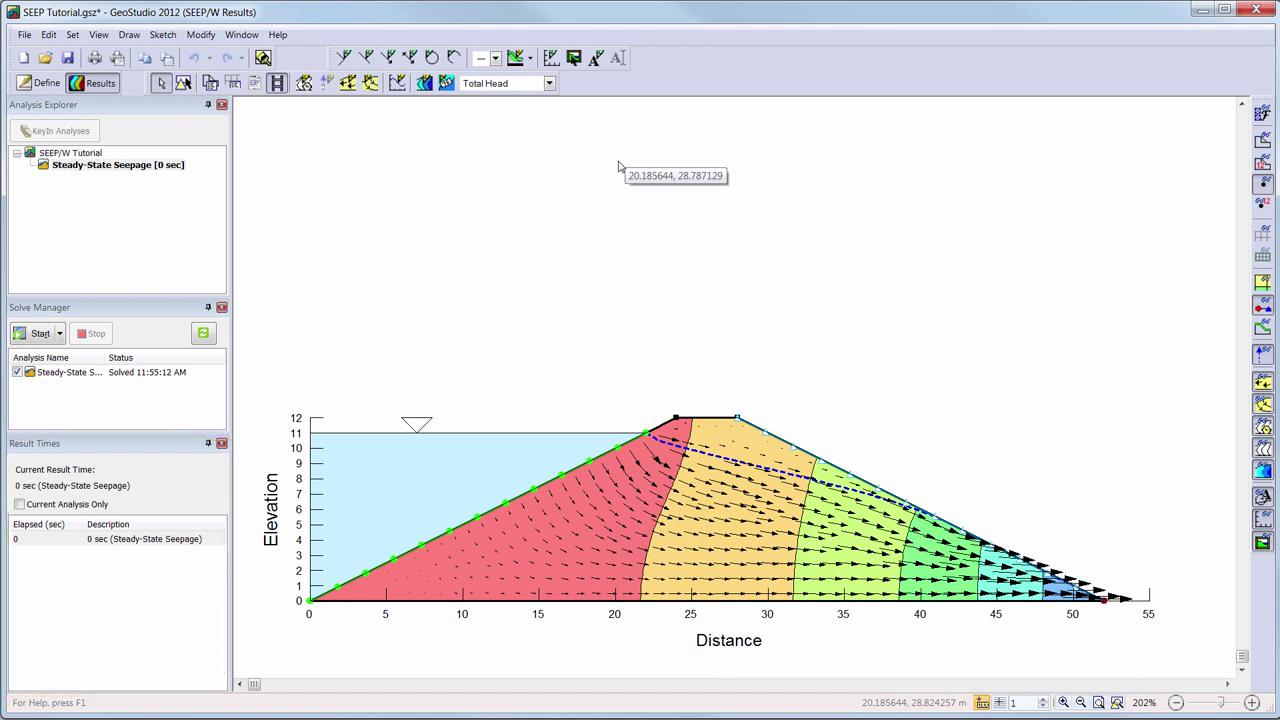
Display the Pore-Water Pressure contours on the dam results and open the contour settings
left_click(549, 84)
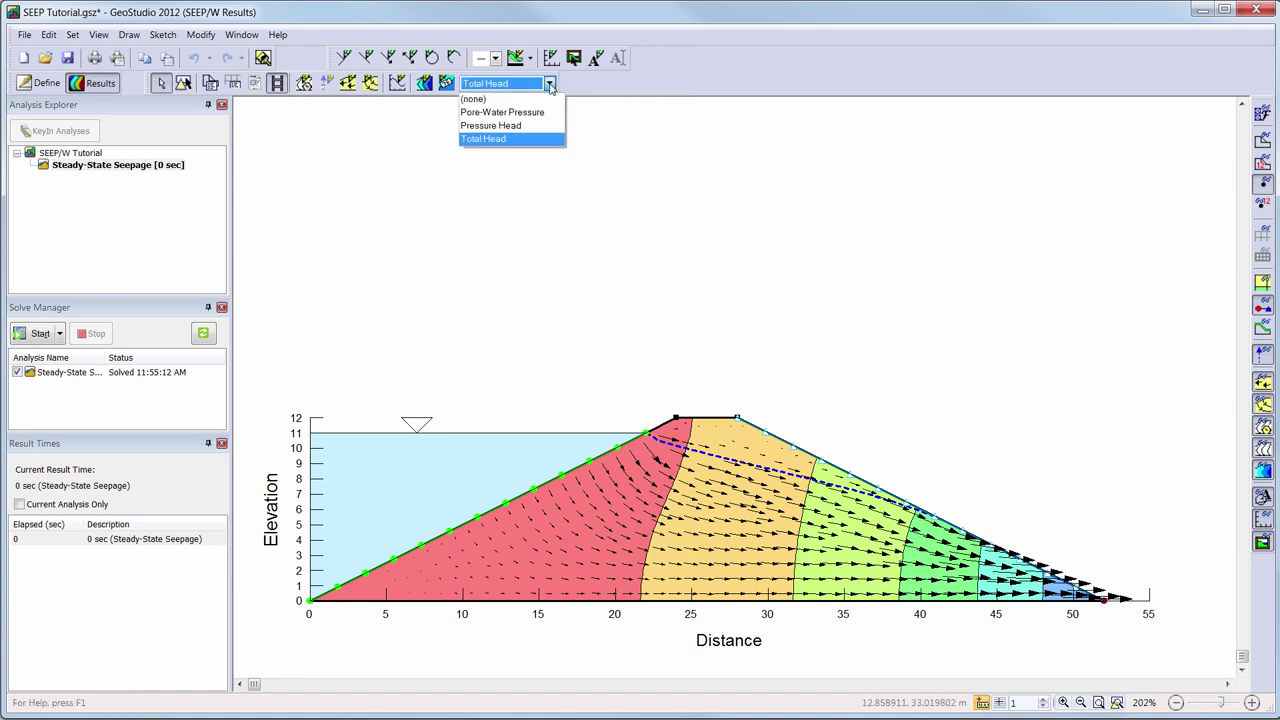
left_click(546, 112)
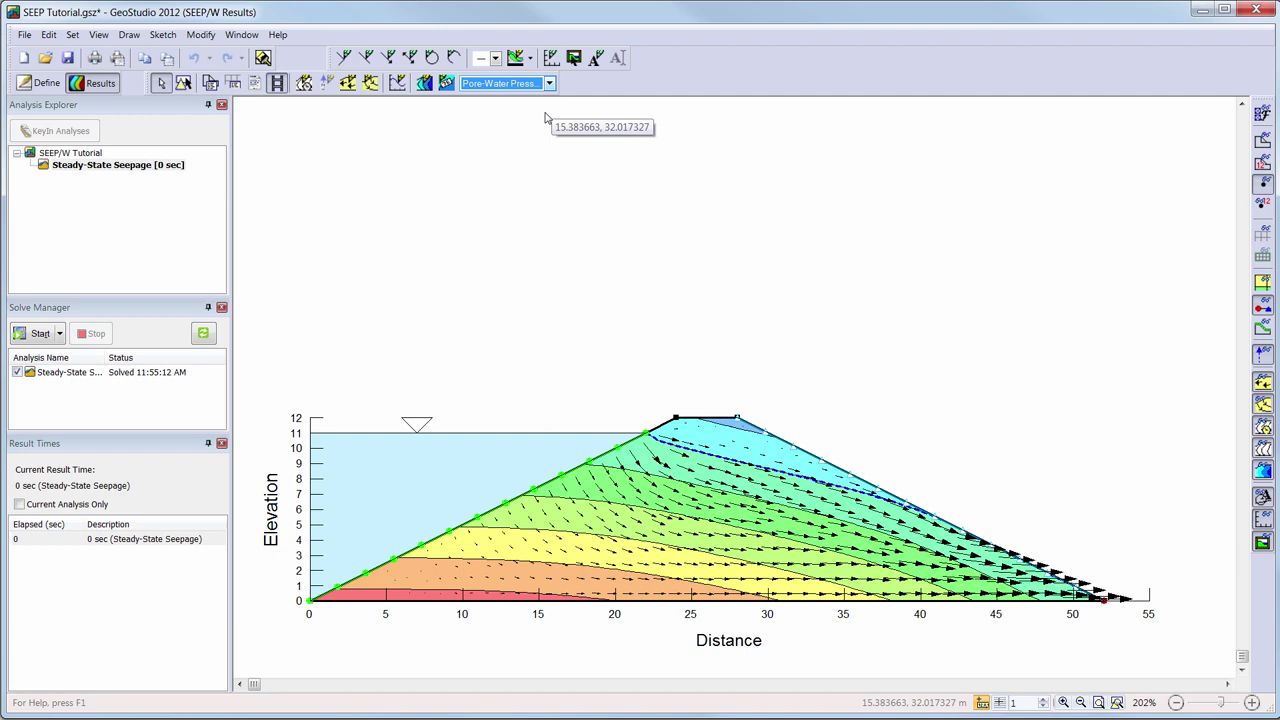
left_click(424, 84)
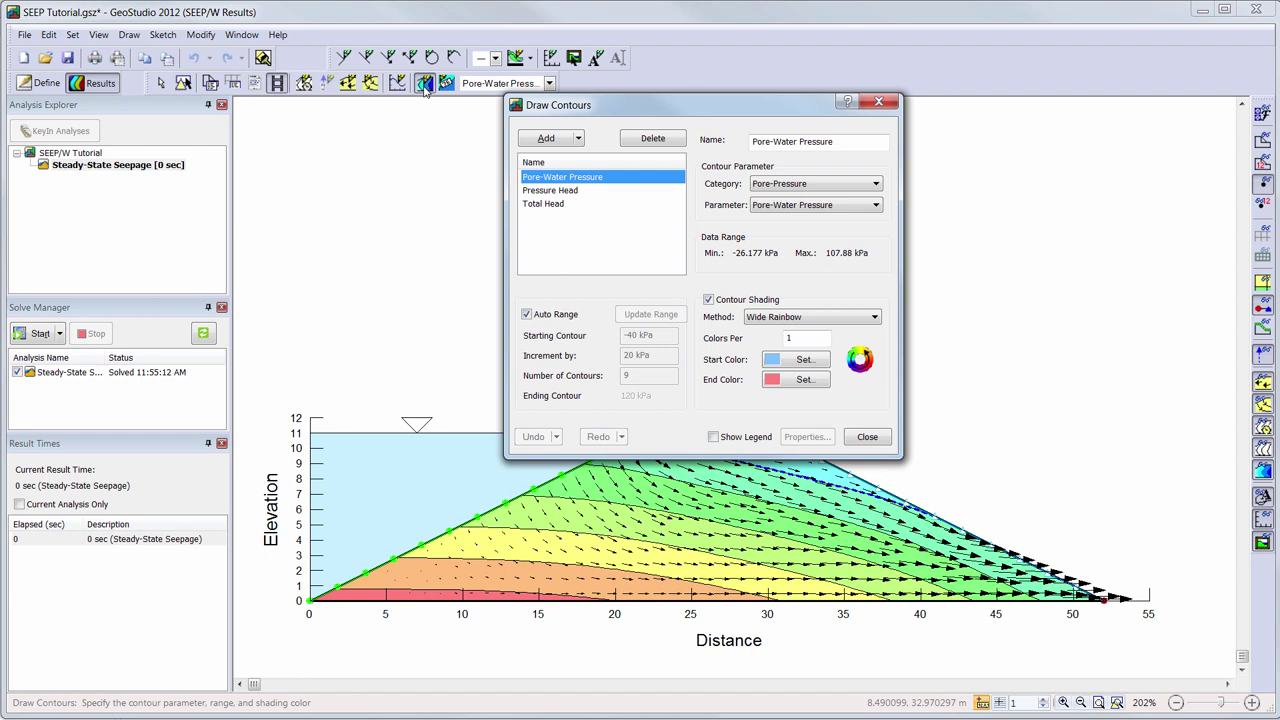
Try the Narrow Rainbow shading method on the Pore-Water Pressure contours, and return to Wide Rainbow
left_click(875, 317)
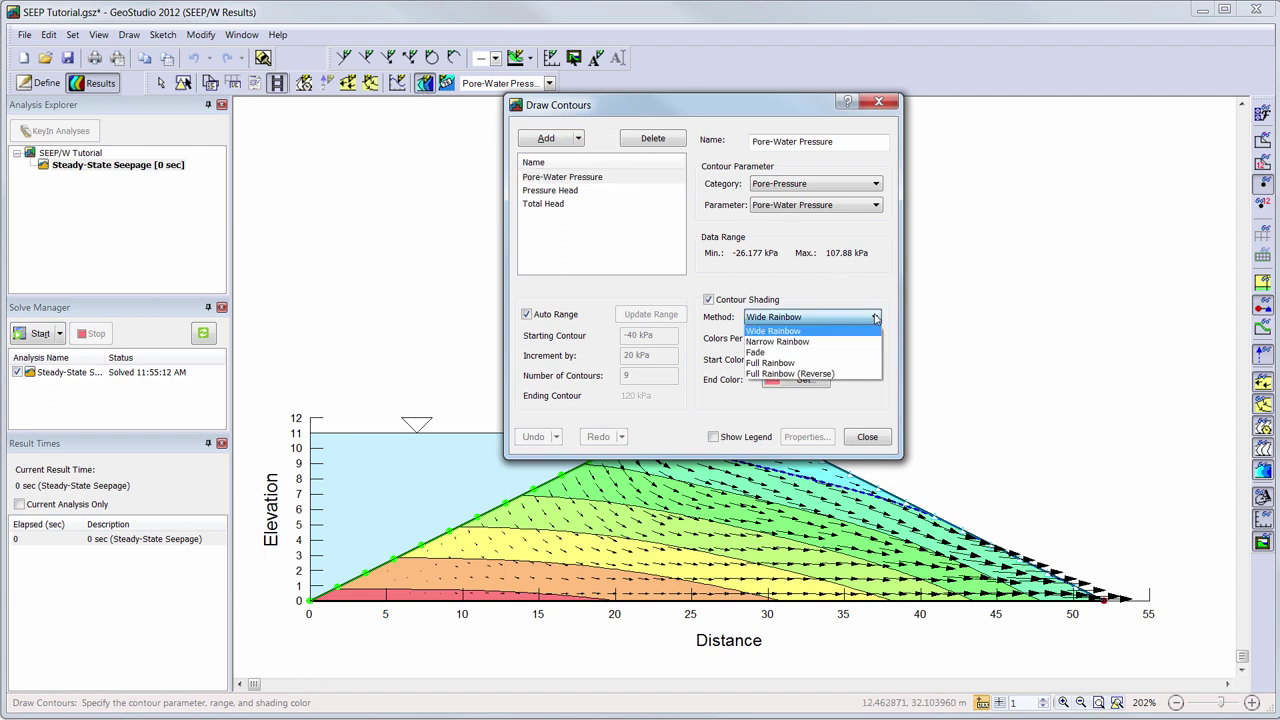
left_click(873, 342)
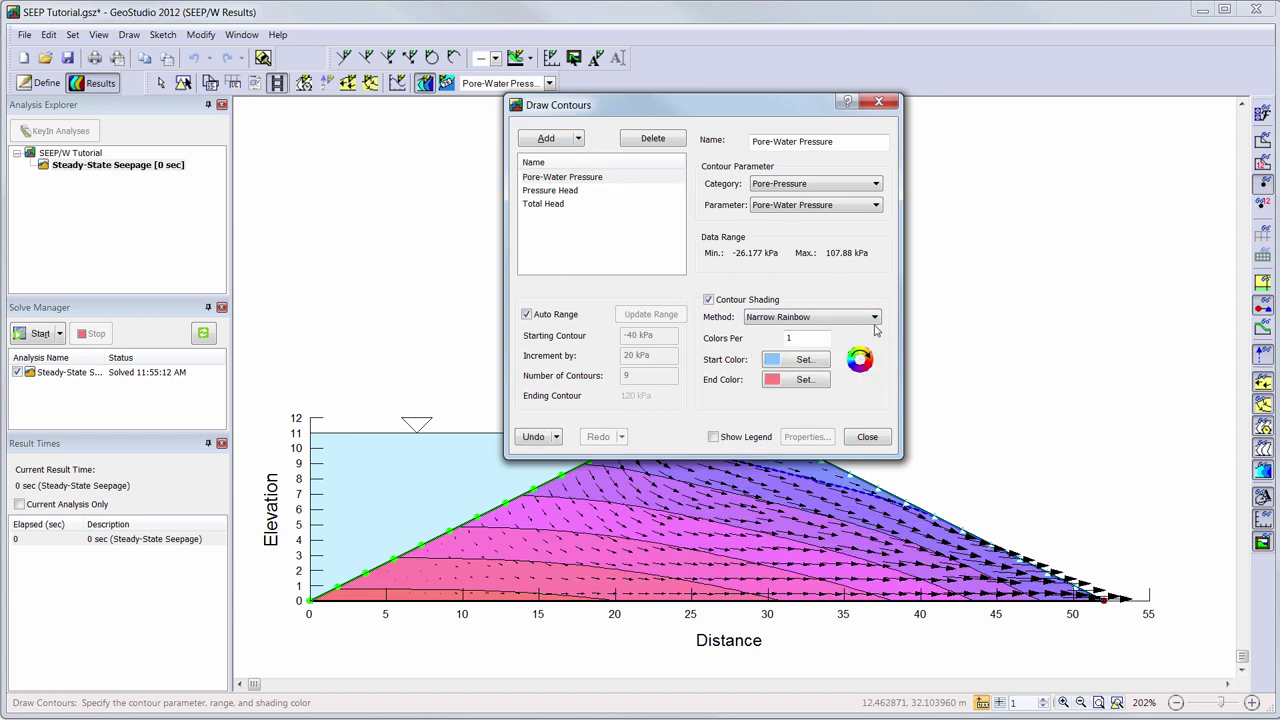
left_click(875, 317)
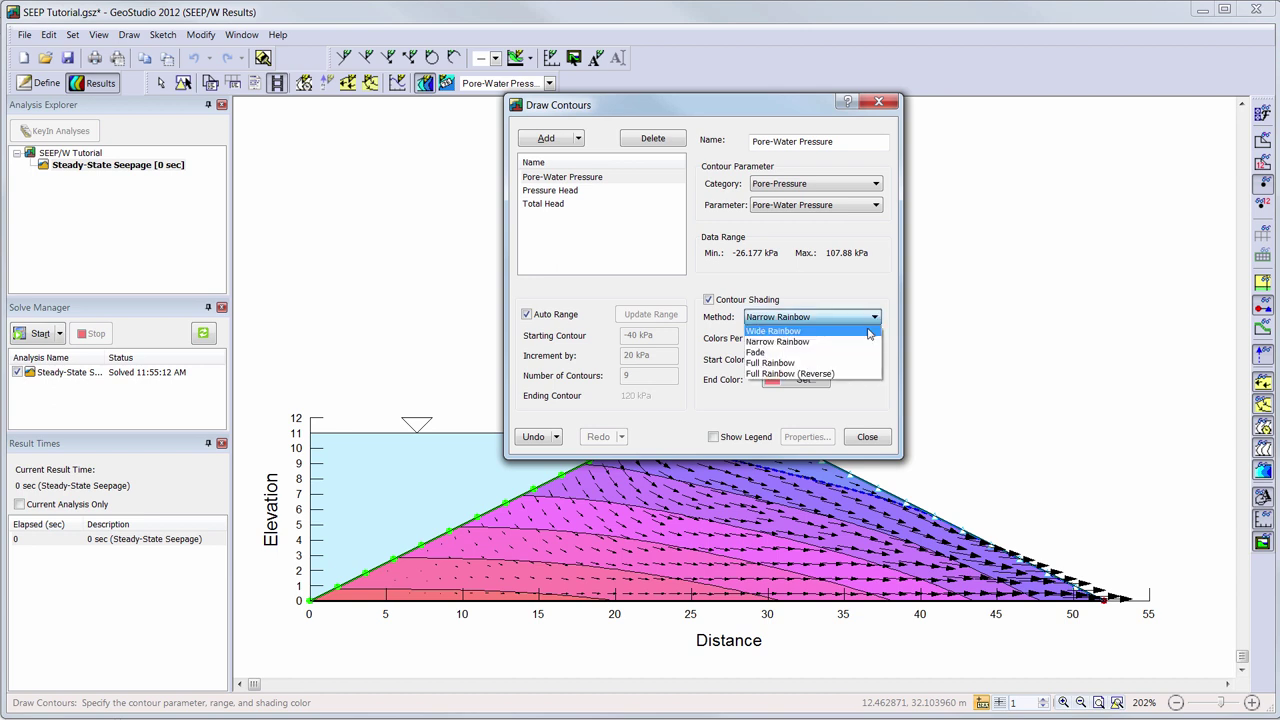
left_click(869, 333)
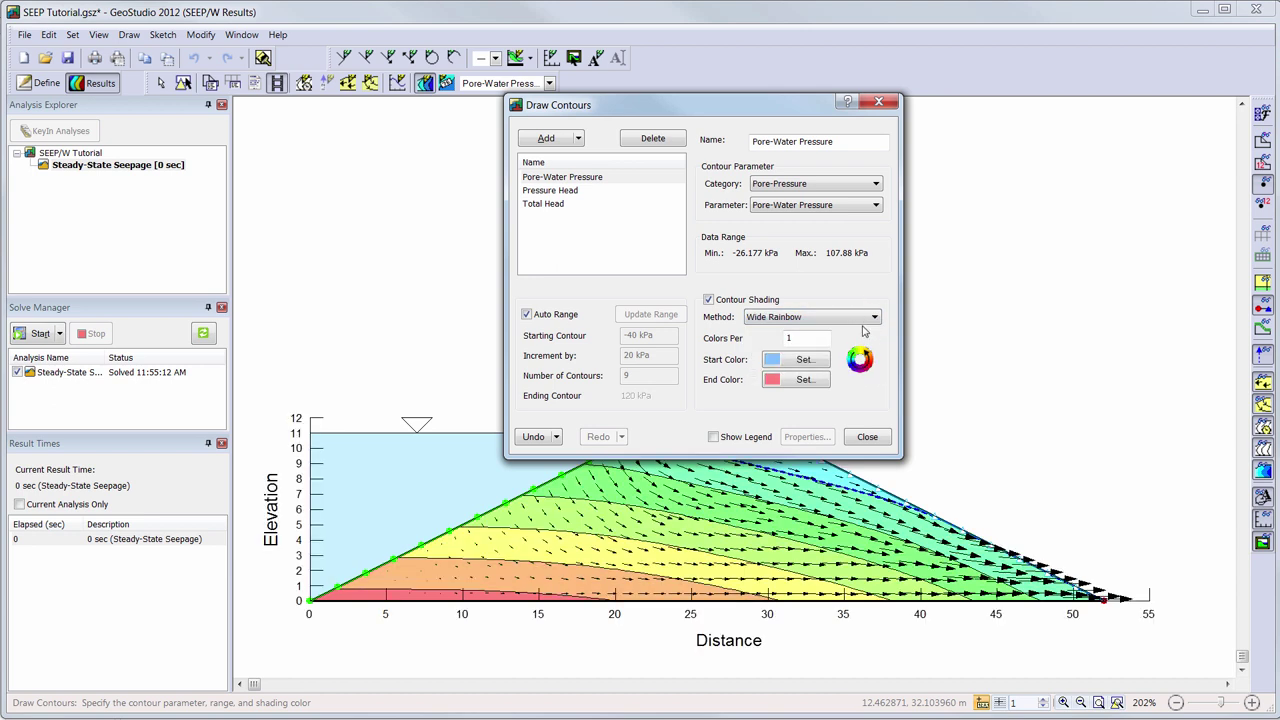
Show the Pore-Water Pressure legend and replace the automatic range with 12 contours starting at -60 kPa
left_click(714, 441)
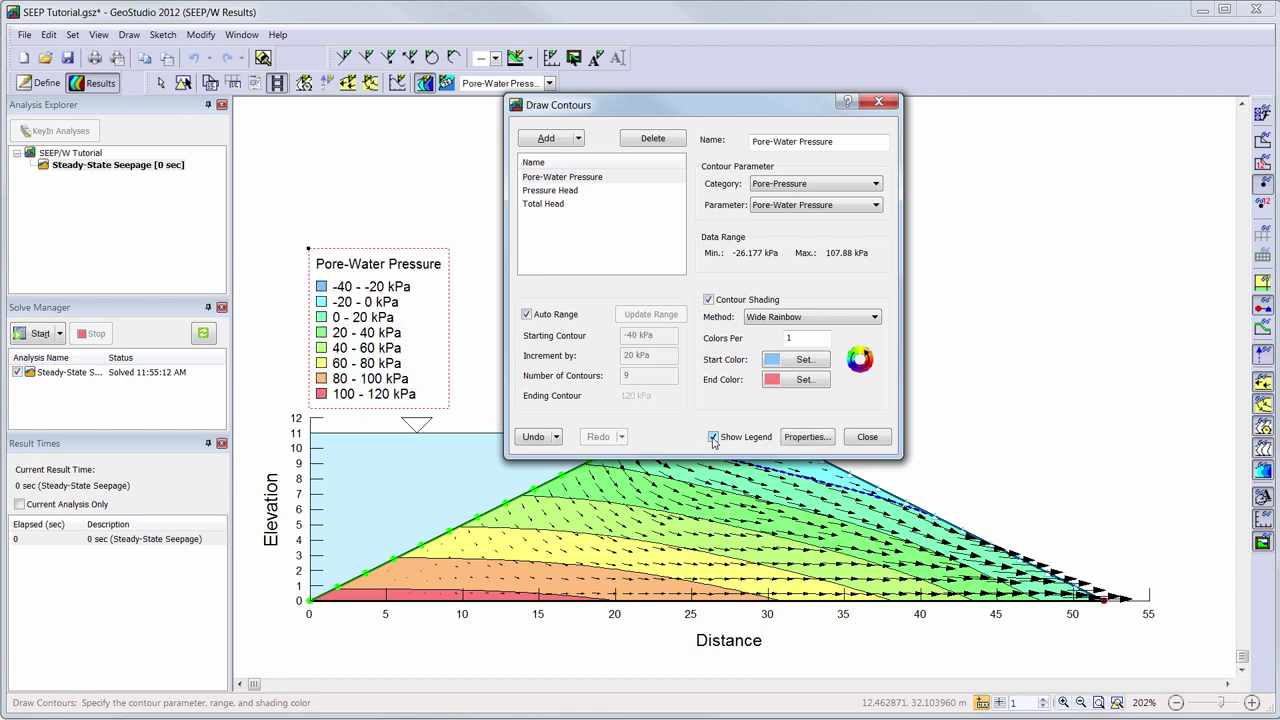
left_click(544, 316)
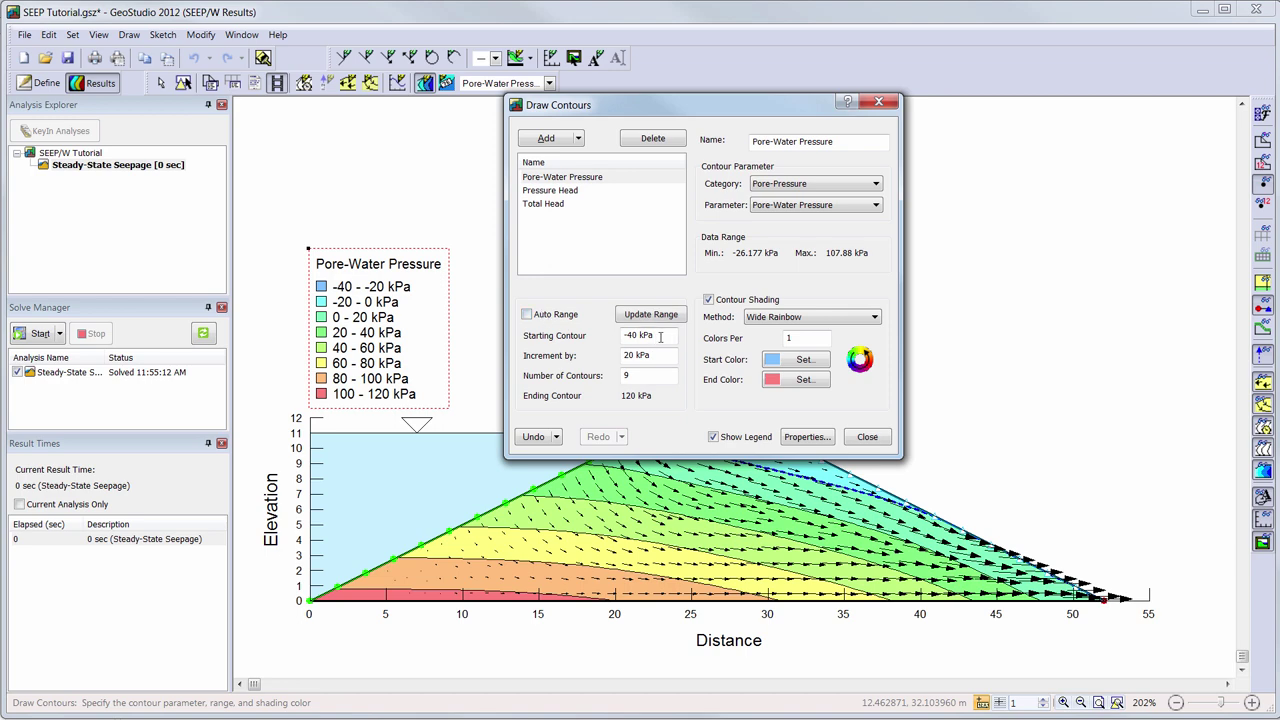
left_click_drag(660, 337, 610, 338)
type("-60")
key("Tab")
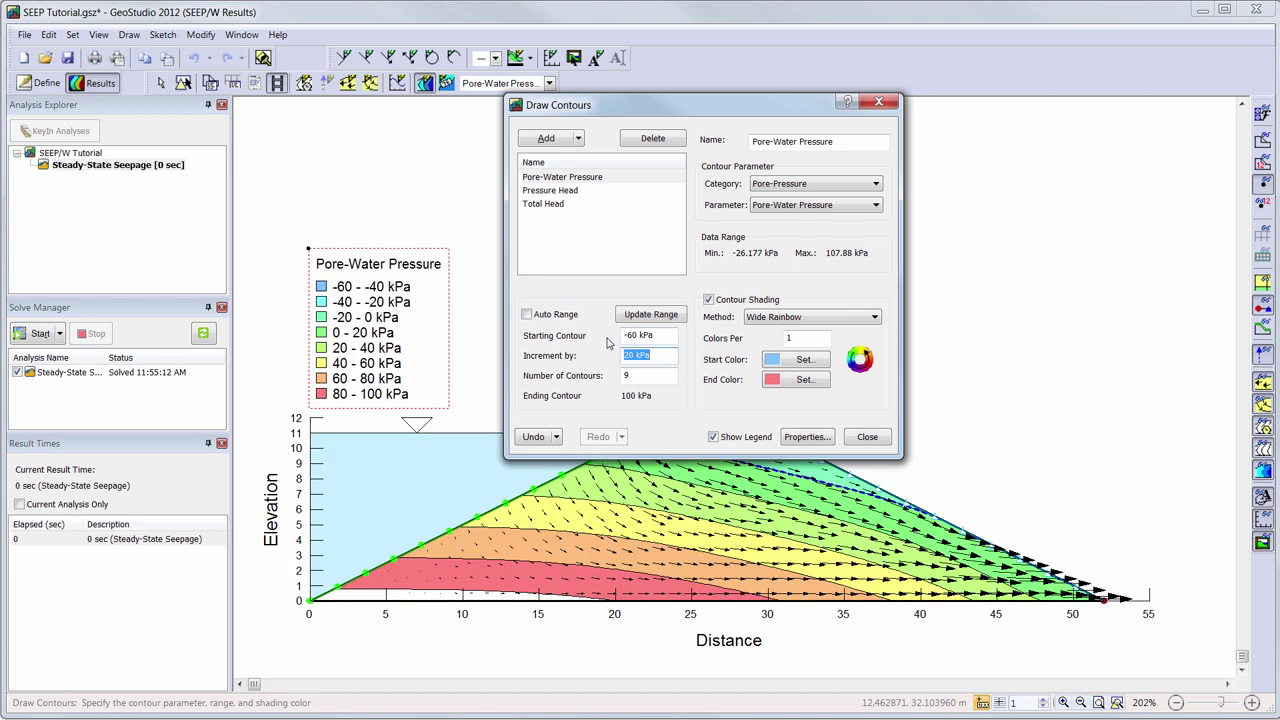
key("Tab")
type("12")
key("Tab")
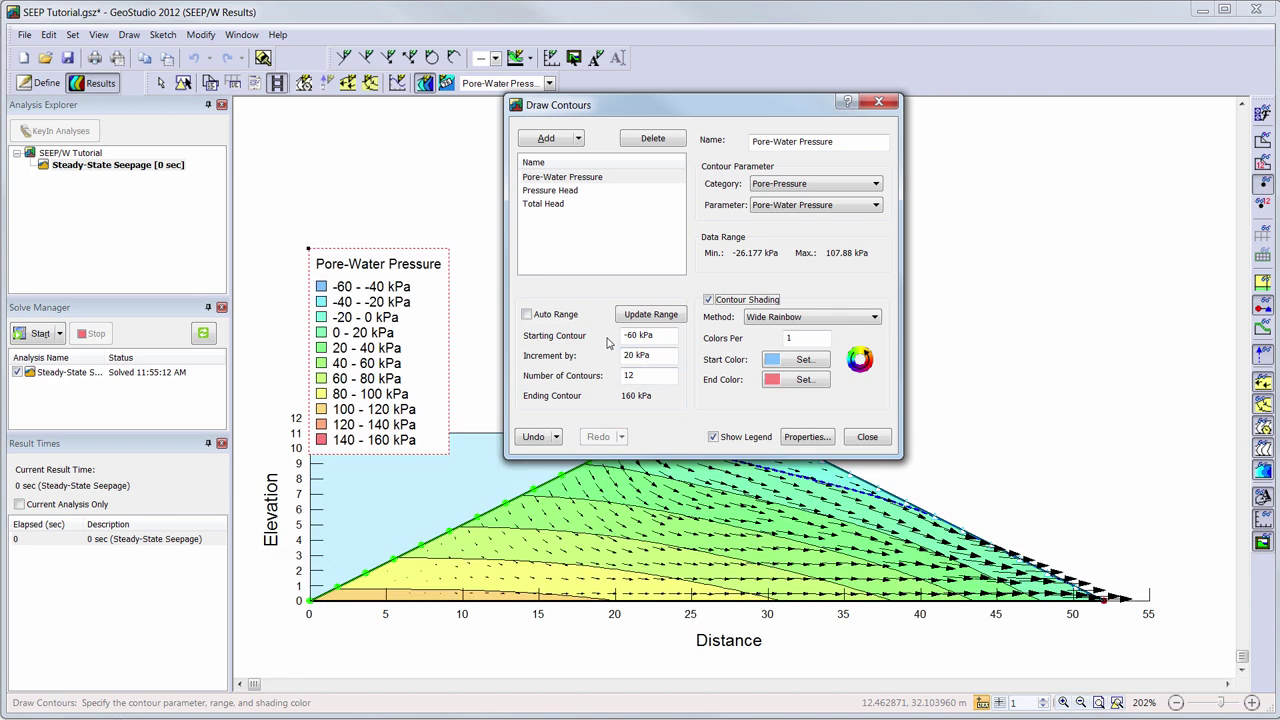
Restore the automatic range of the Pore-Water Pressure contours and add a new contour named Conductivity
left_click(527, 314)
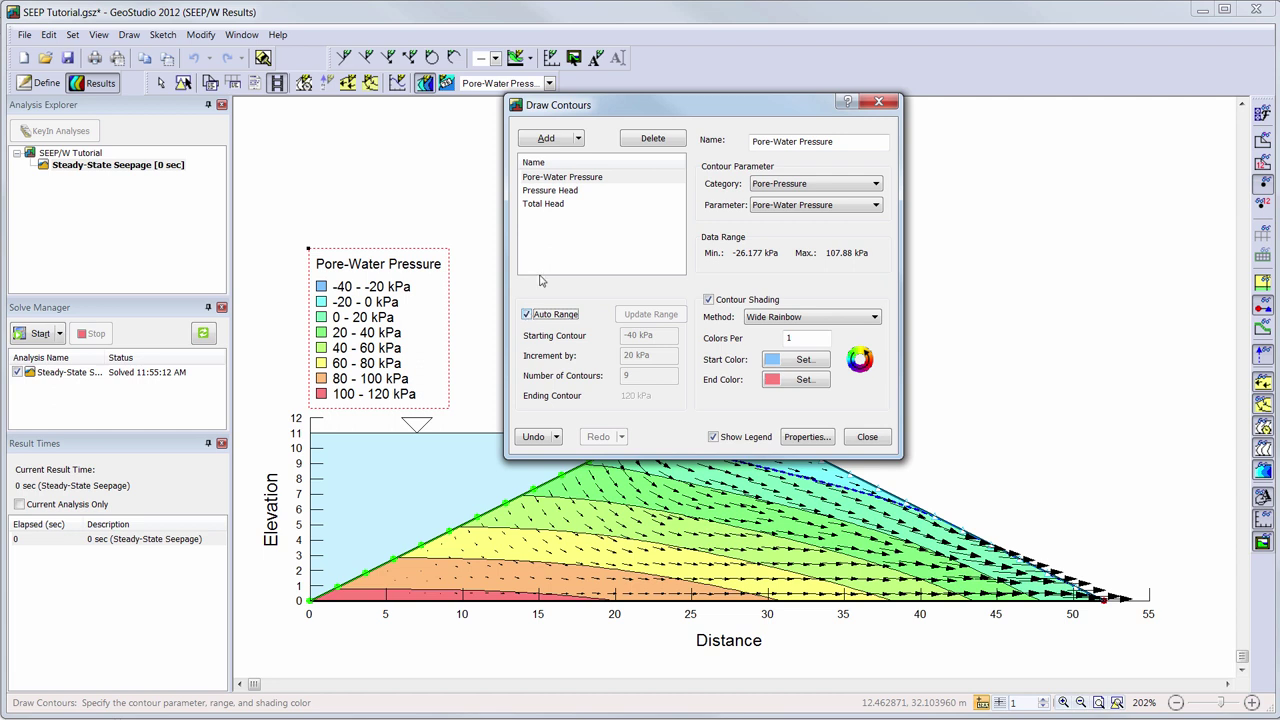
left_click(548, 139)
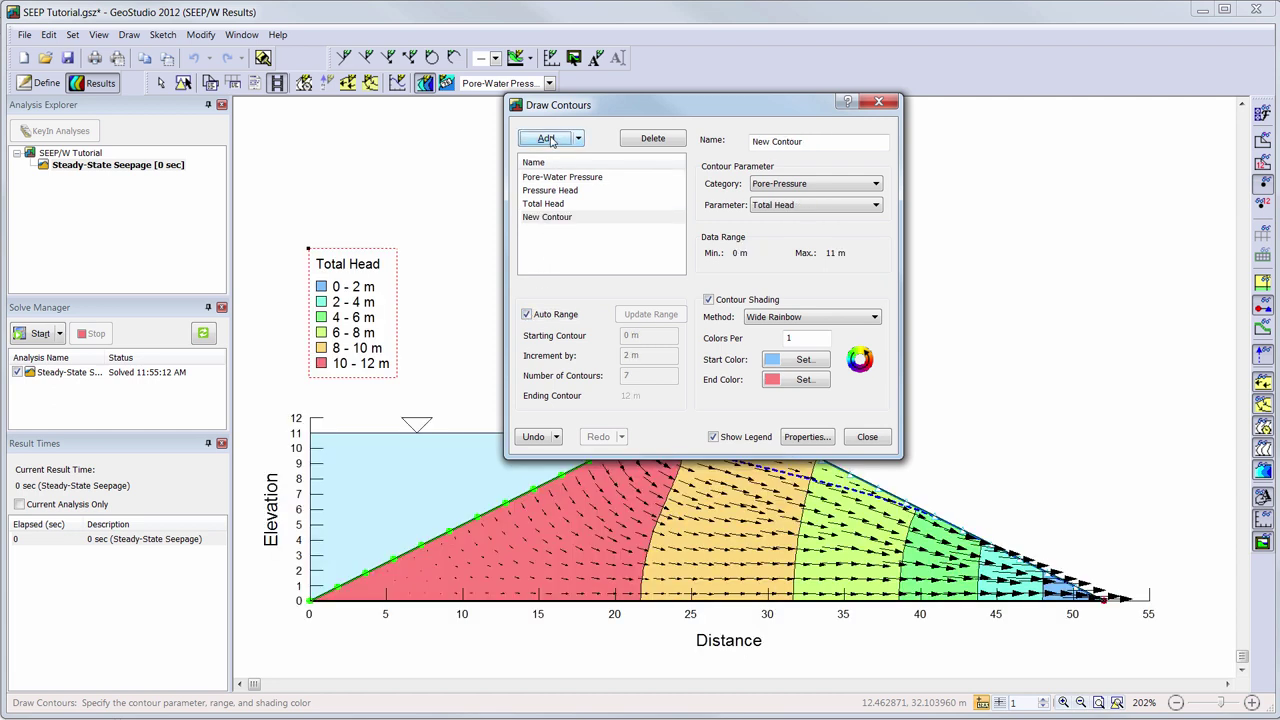
left_click_drag(816, 141, 733, 139)
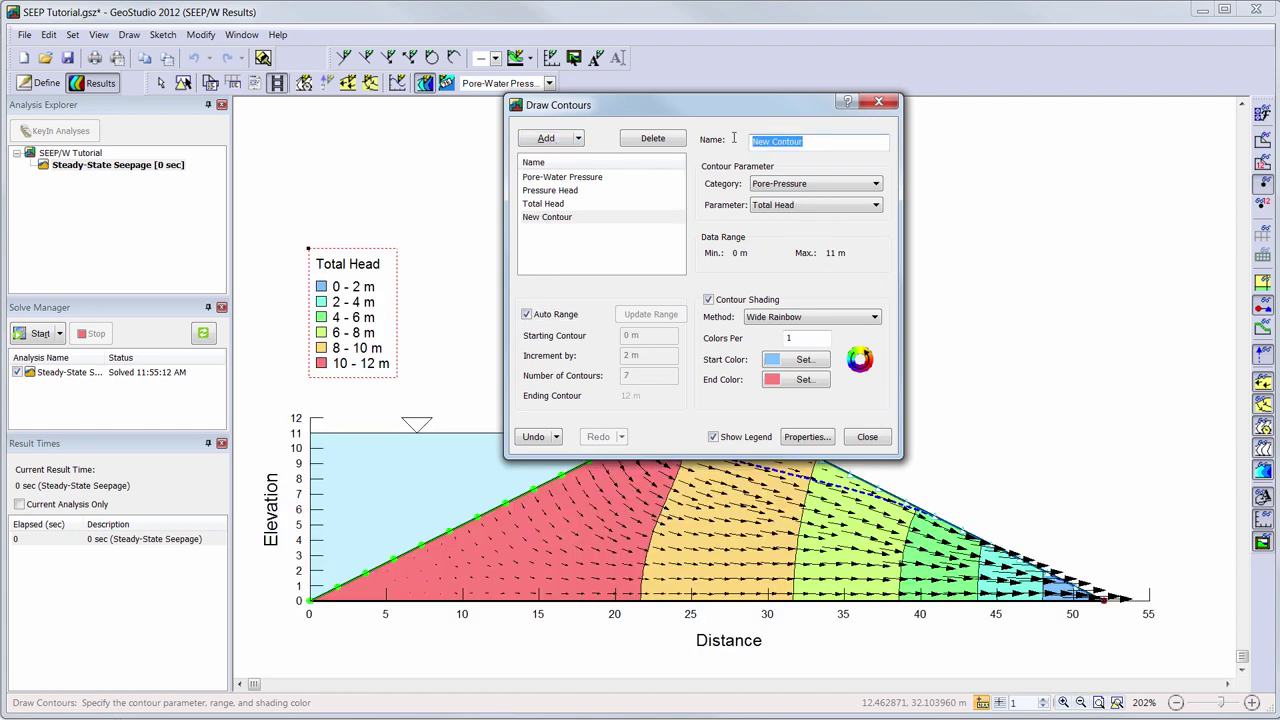
type("Conductivity")
Set the Conductivity contour to the Y-Conductivity parameter of the Material Properties category and close the contour settings
left_click(830, 184)
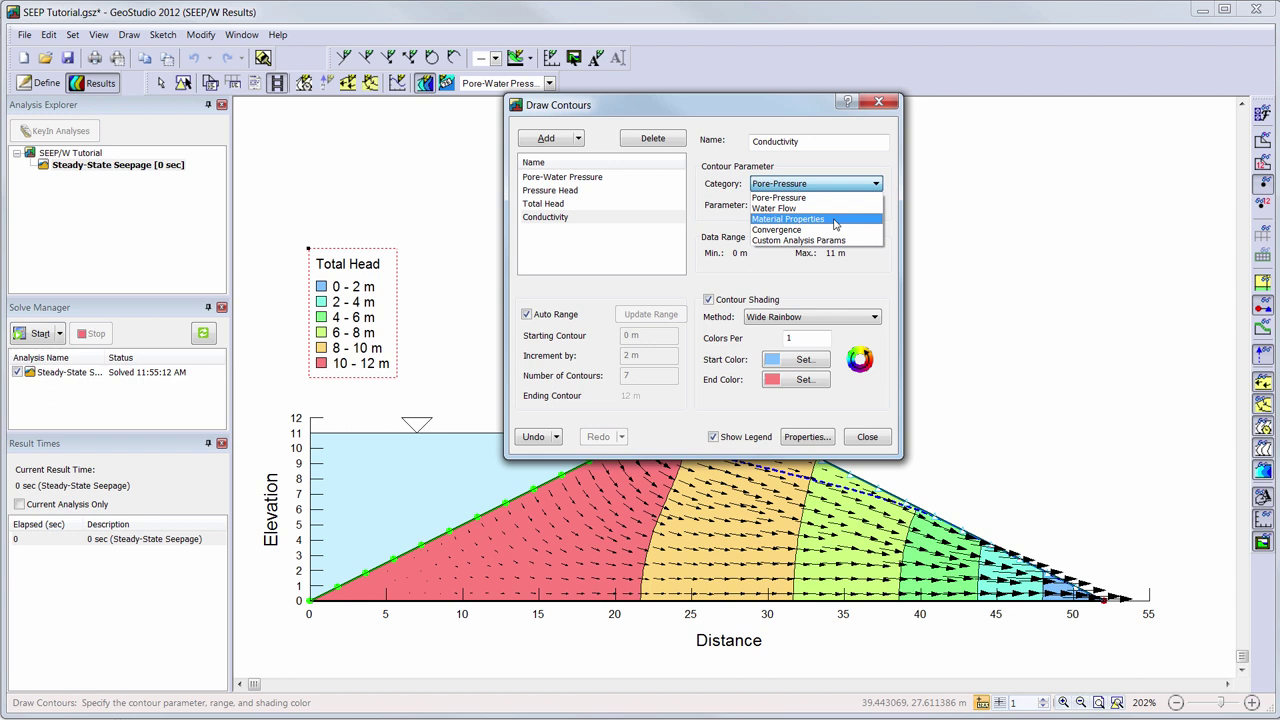
left_click(835, 219)
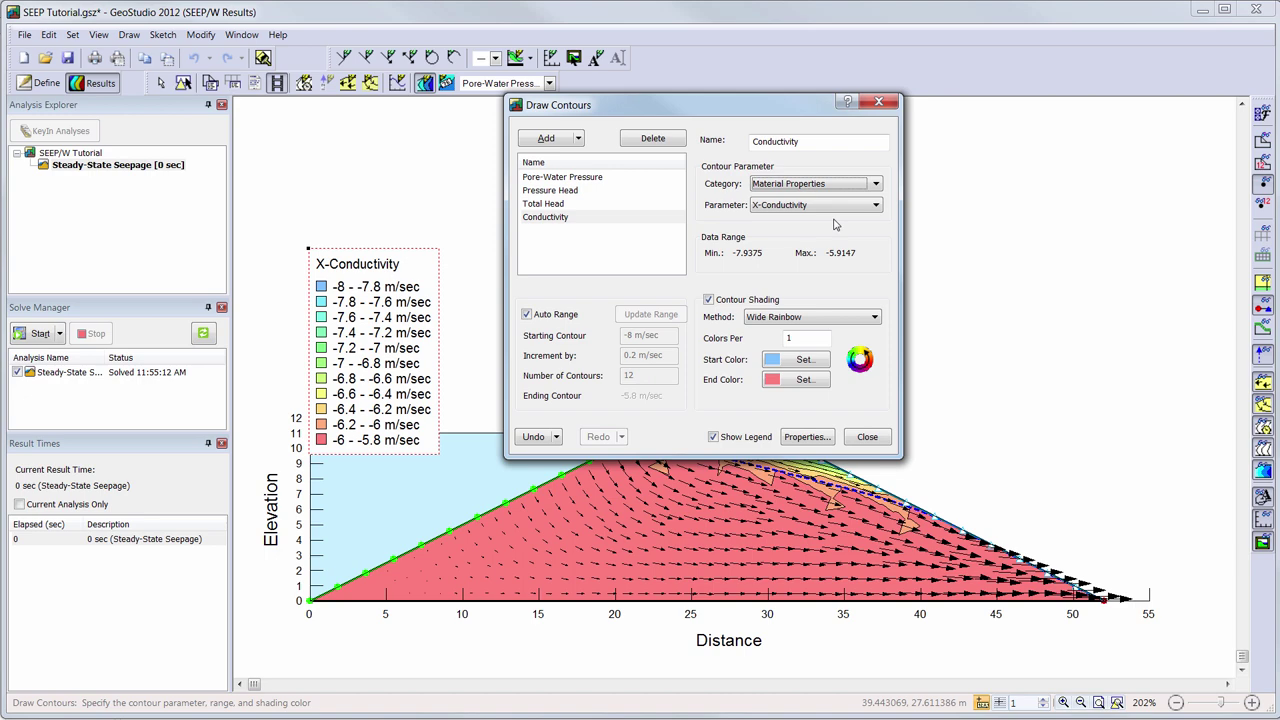
left_click(876, 205)
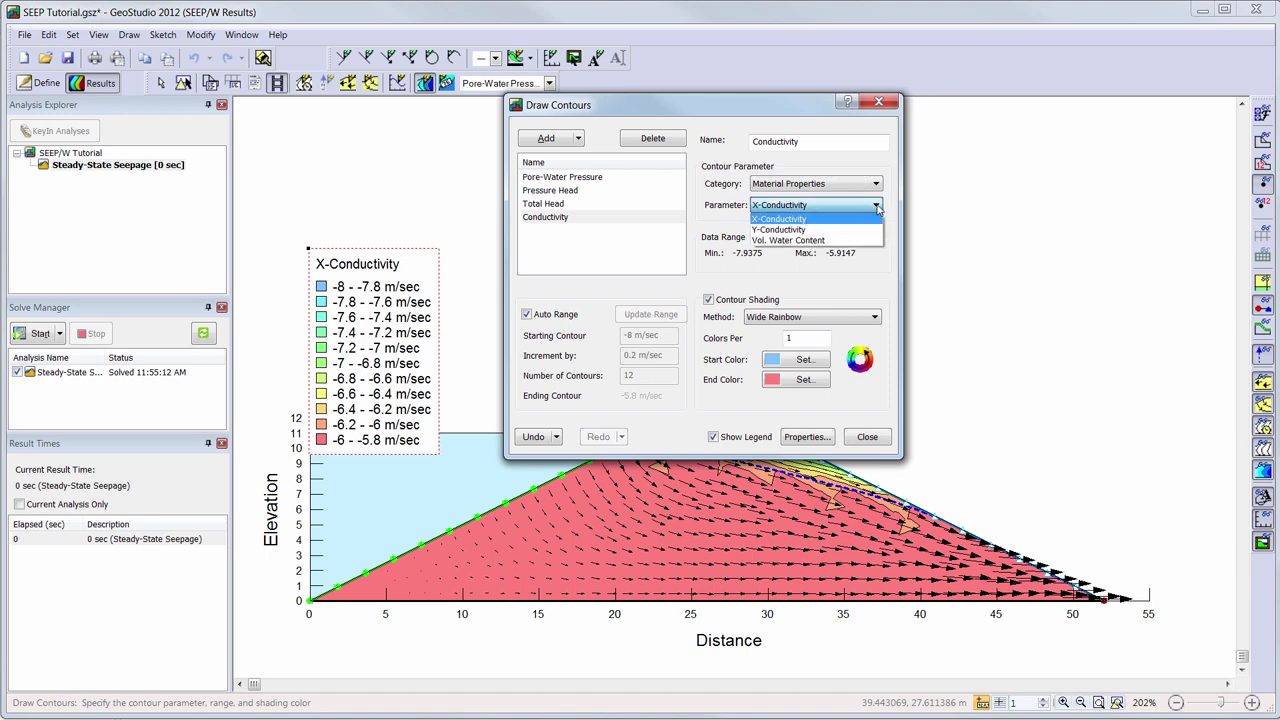
left_click(879, 230)
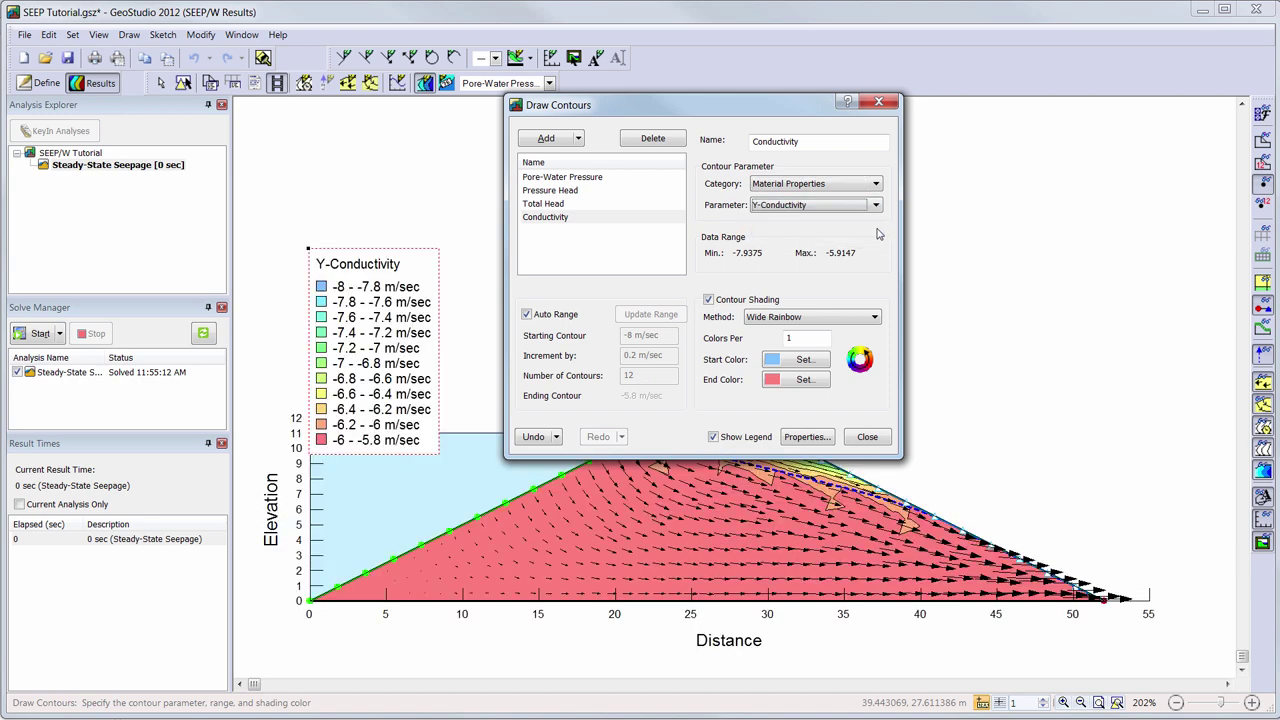
left_click(867, 437)
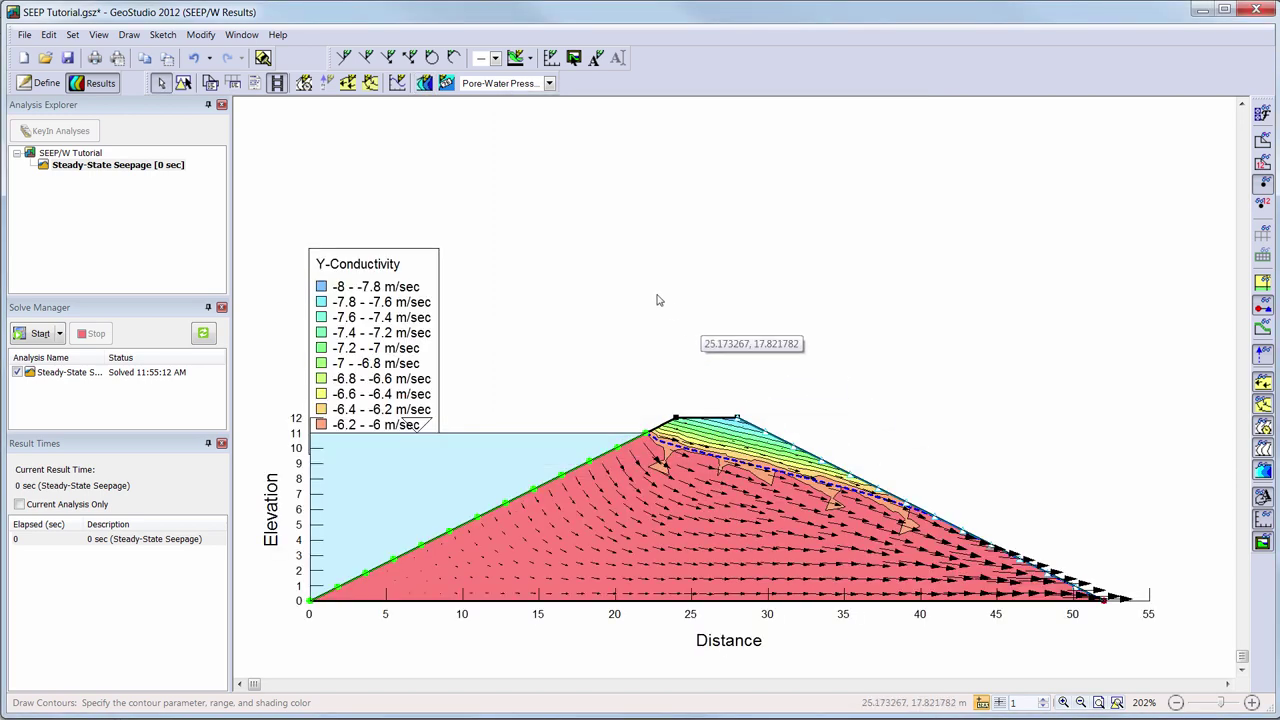
Display the Pore-Water Pressure contours again and label the 0, 40 and 80 kPa contour lines inside the dam
left_click(549, 86)
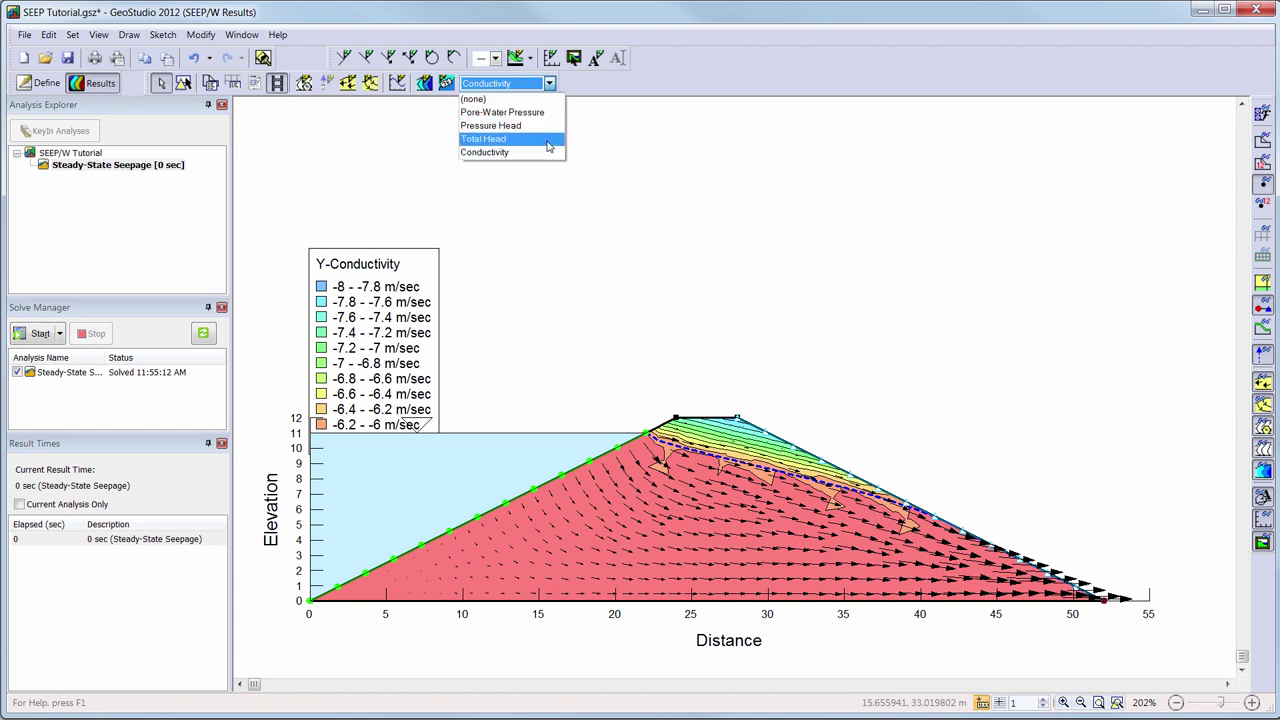
left_click(545, 113)
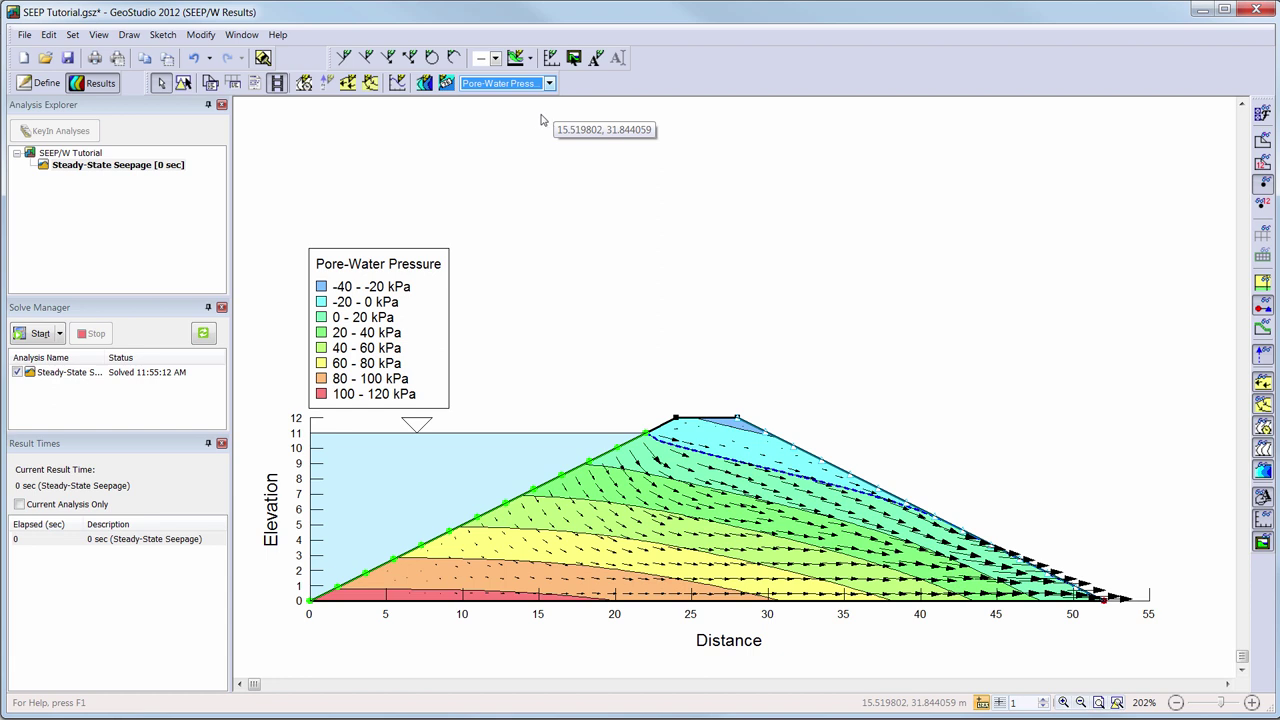
left_click(447, 83)
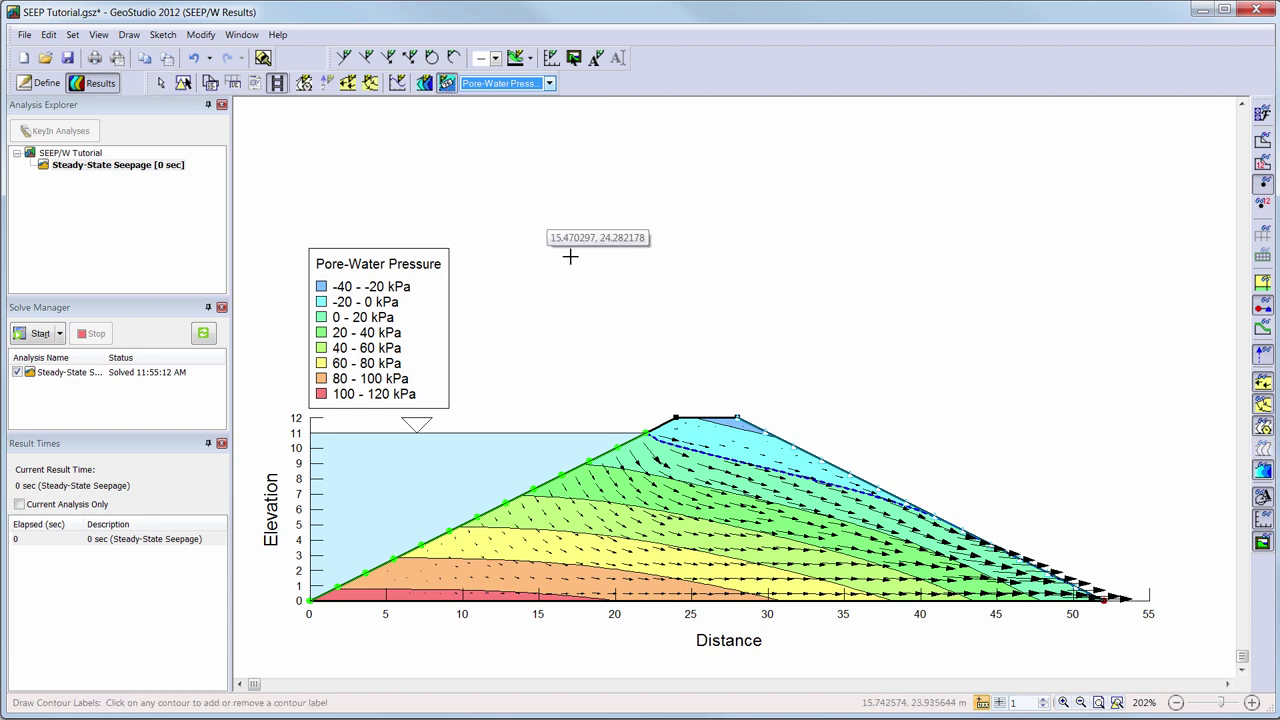
left_click(735, 458)
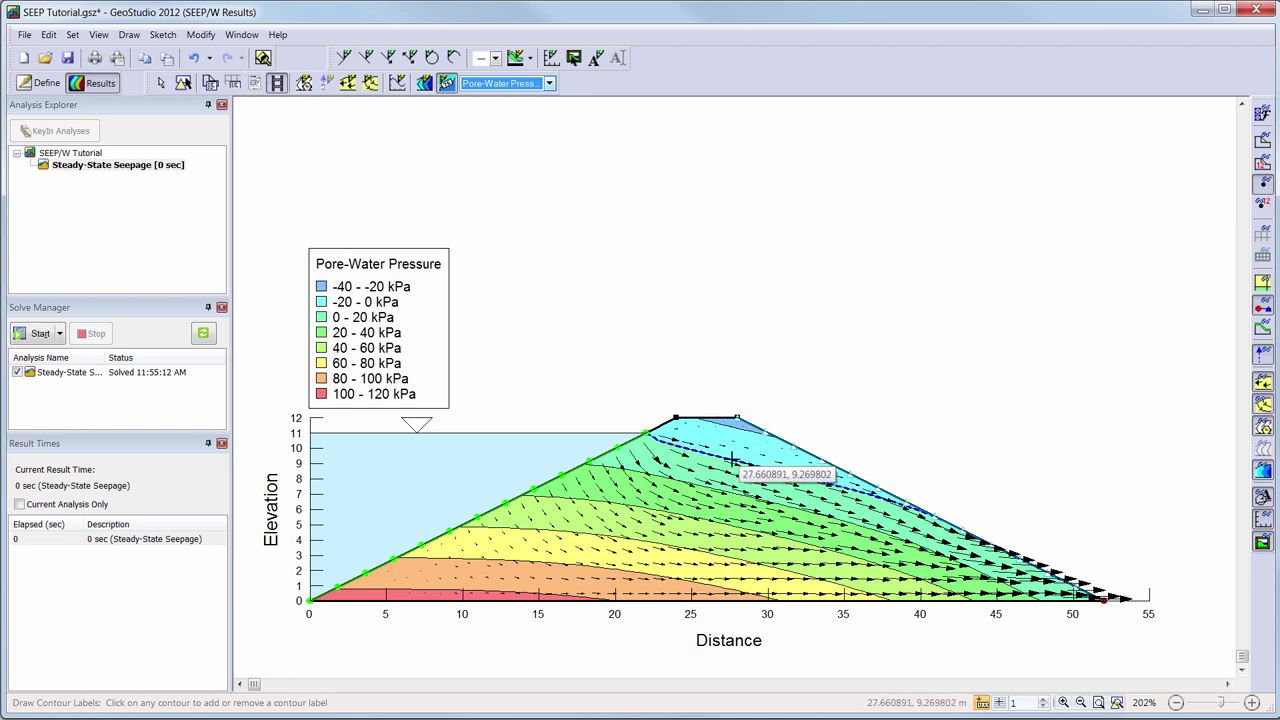
left_click(703, 520)
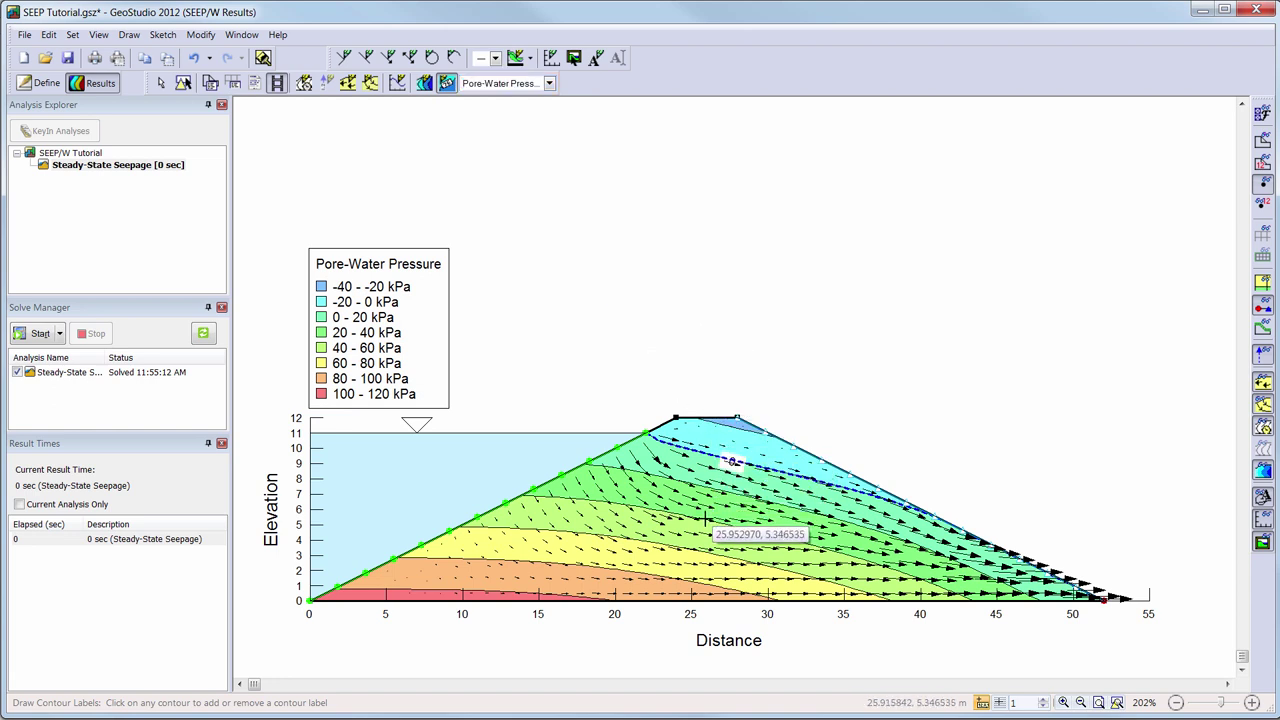
left_click(650, 575)
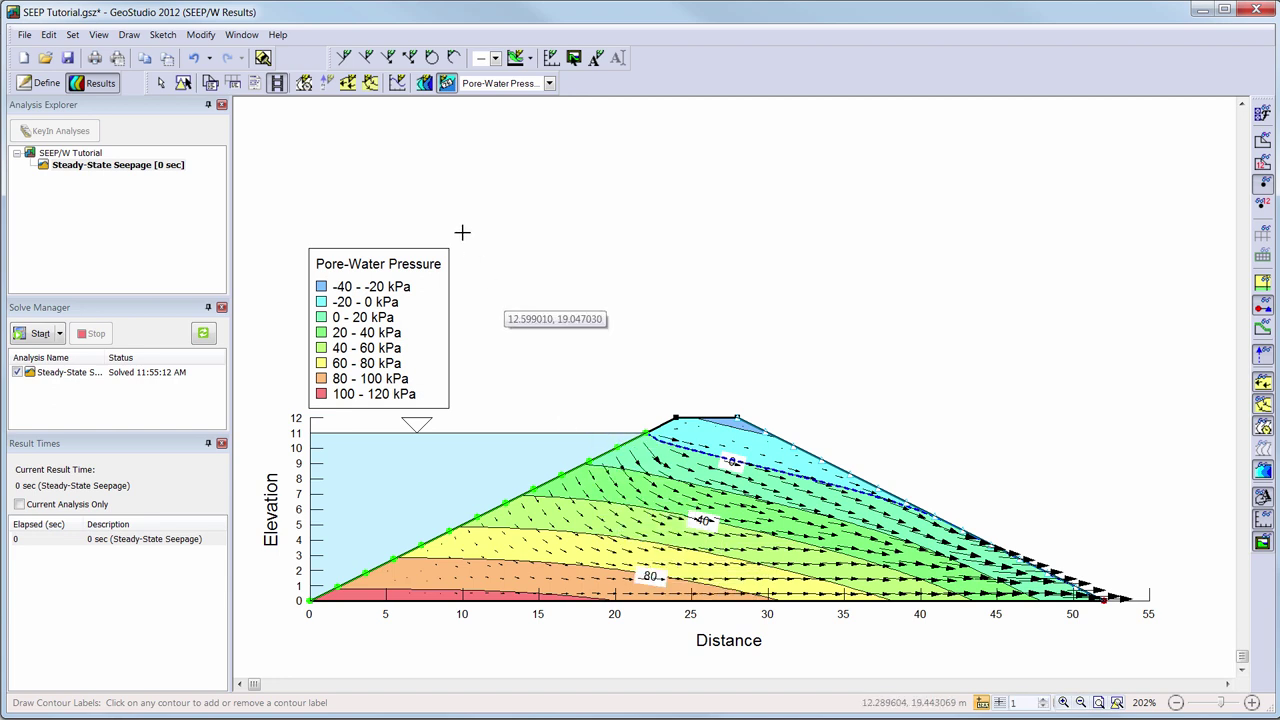
Hide the hydraulic velocity vectors through the vector settings and show them again
left_click(348, 83)
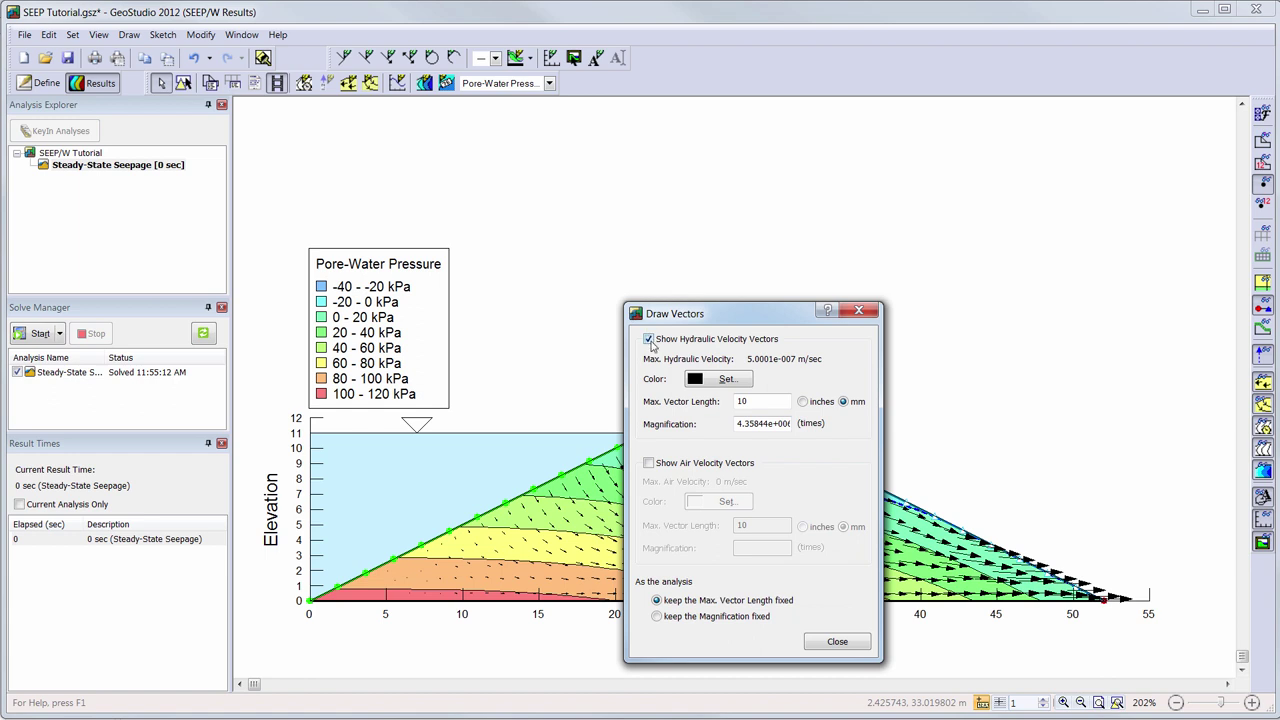
left_click(649, 340)
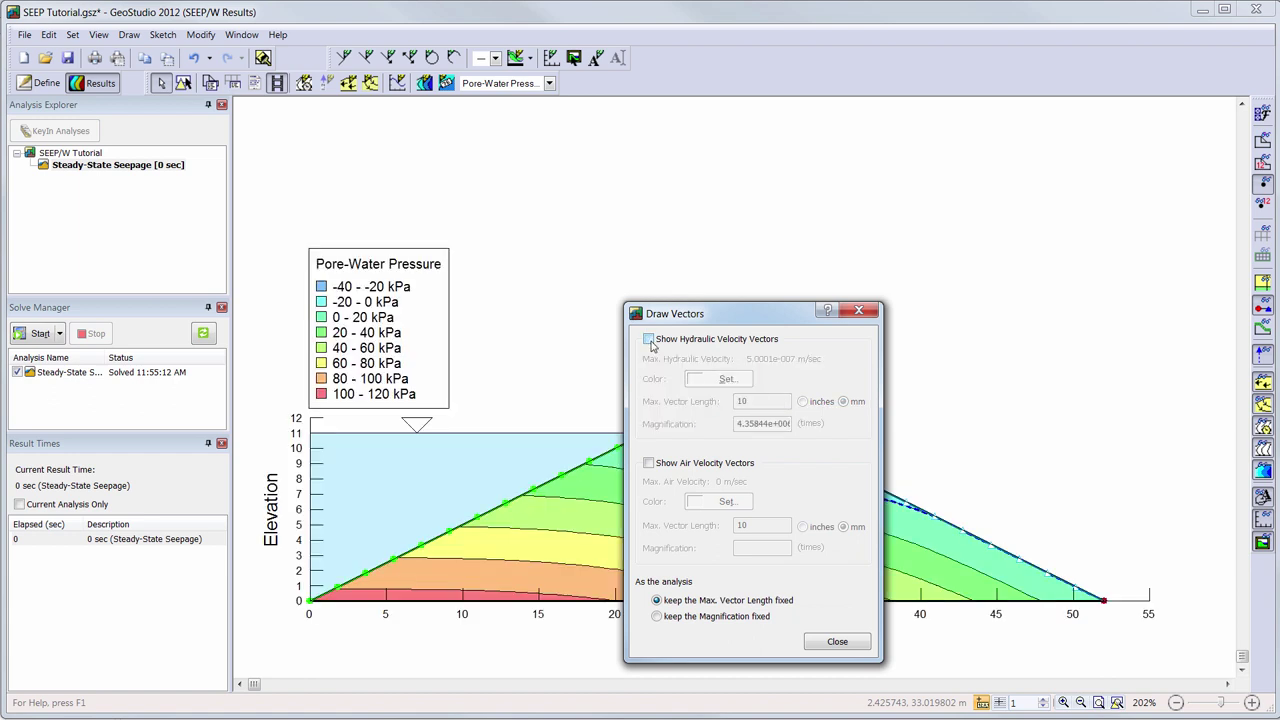
left_click(649, 340)
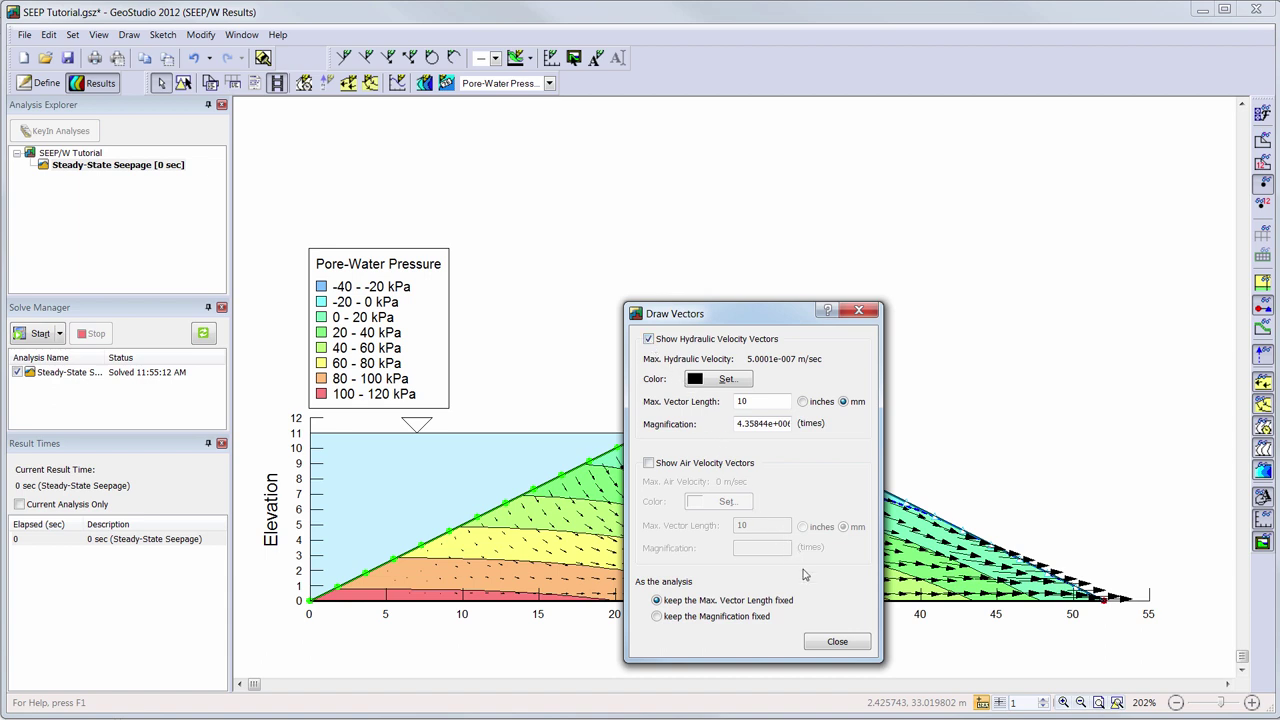
left_click(837, 642)
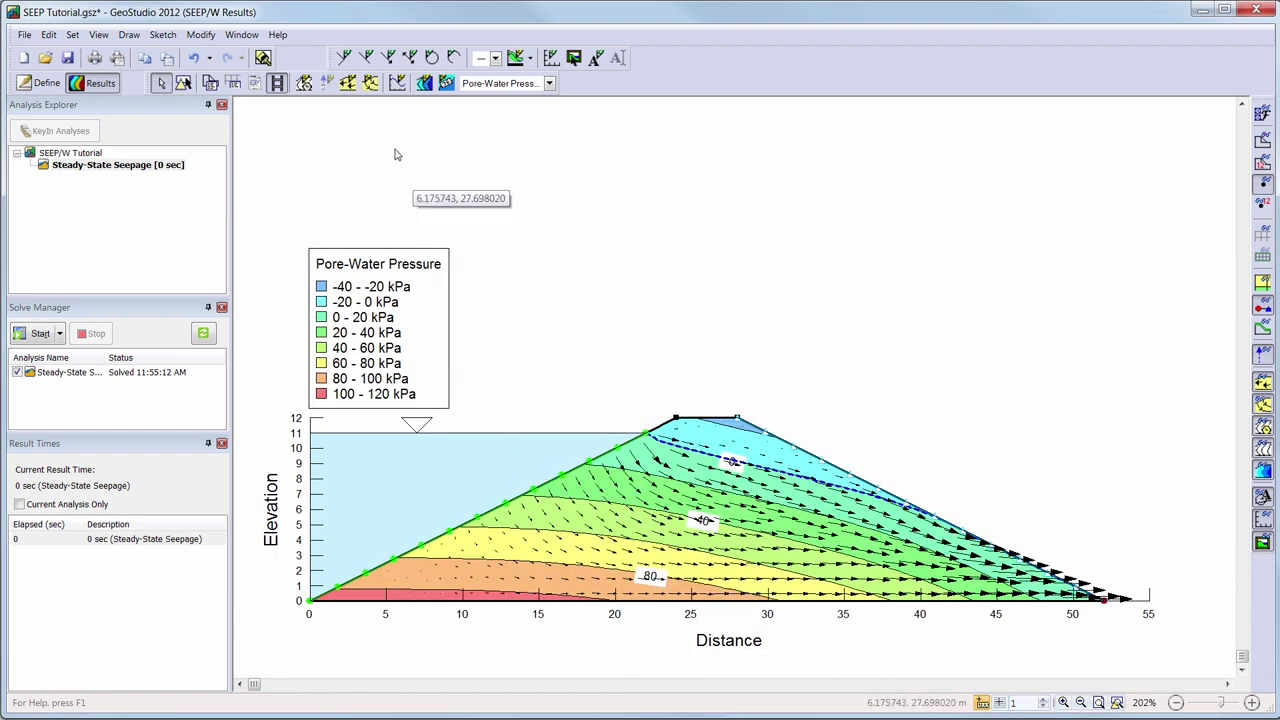
Draw three flow paths starting on the upstream face at about (19.1, 9.5), (15.6, 7.7) and (10.1, 4.9)
left_click(369, 88)
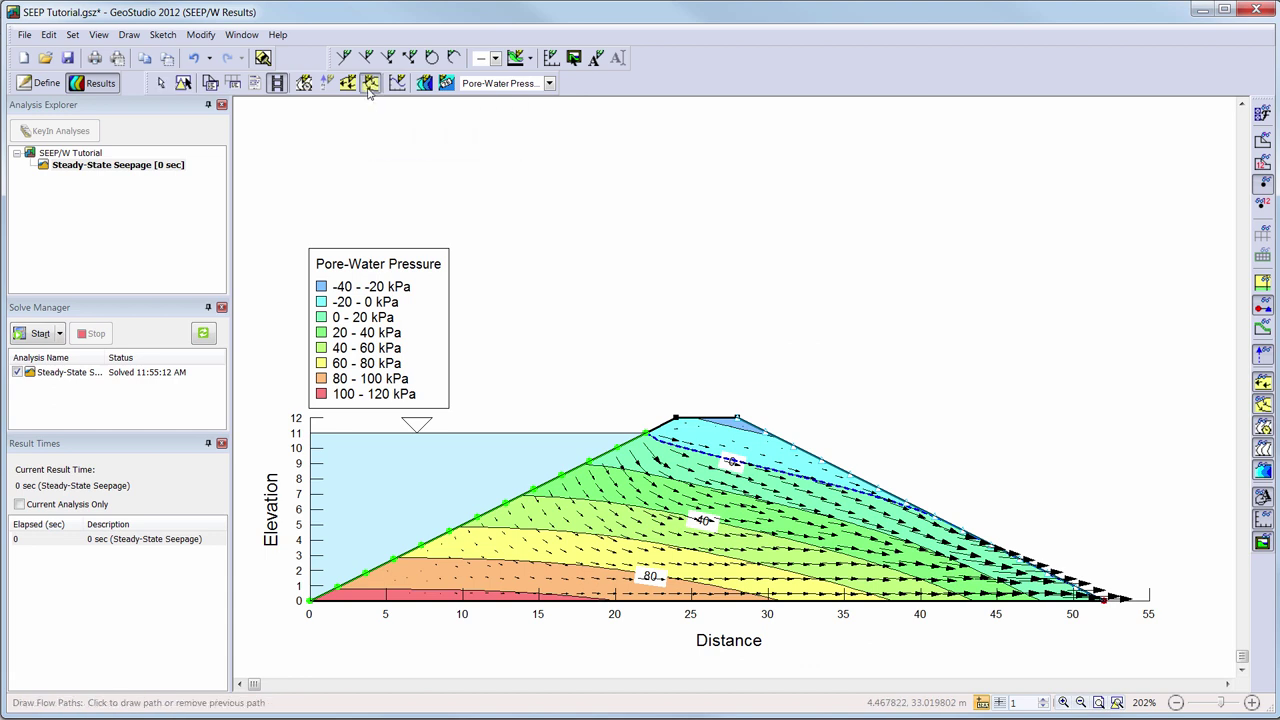
left_click(600, 457)
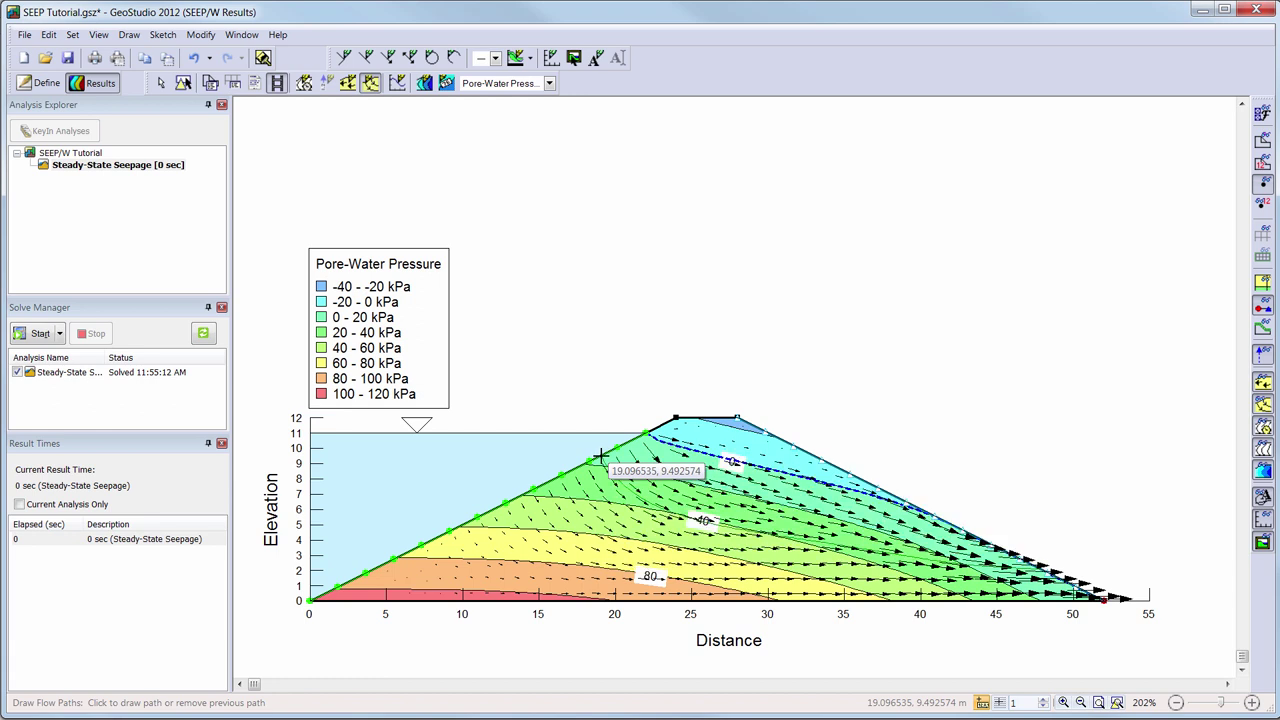
left_click(547, 483)
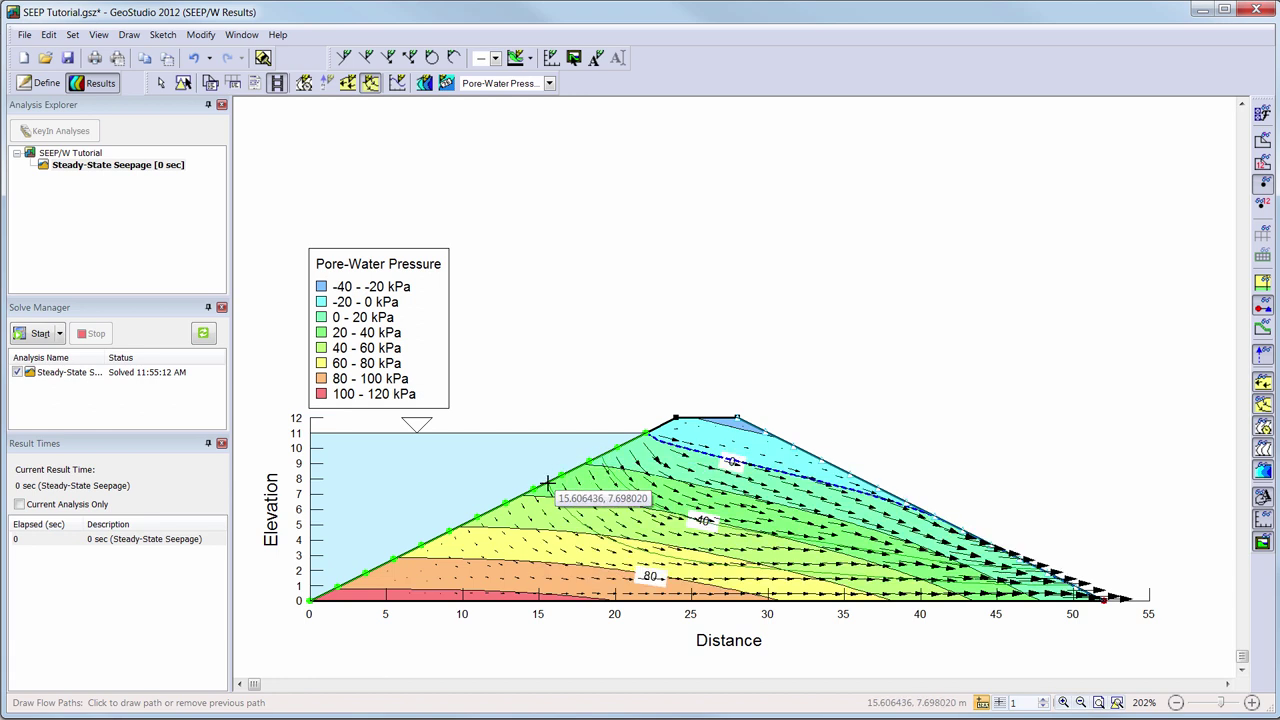
left_click(460, 526)
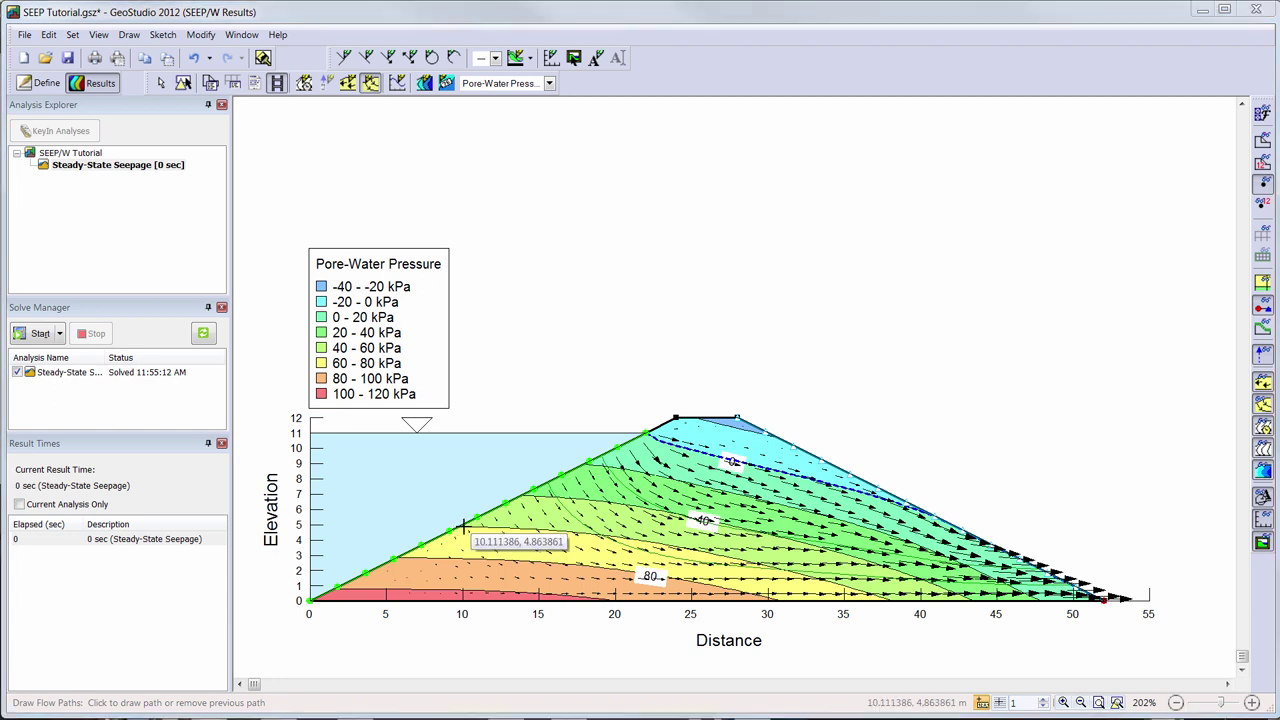
left_click(463, 526)
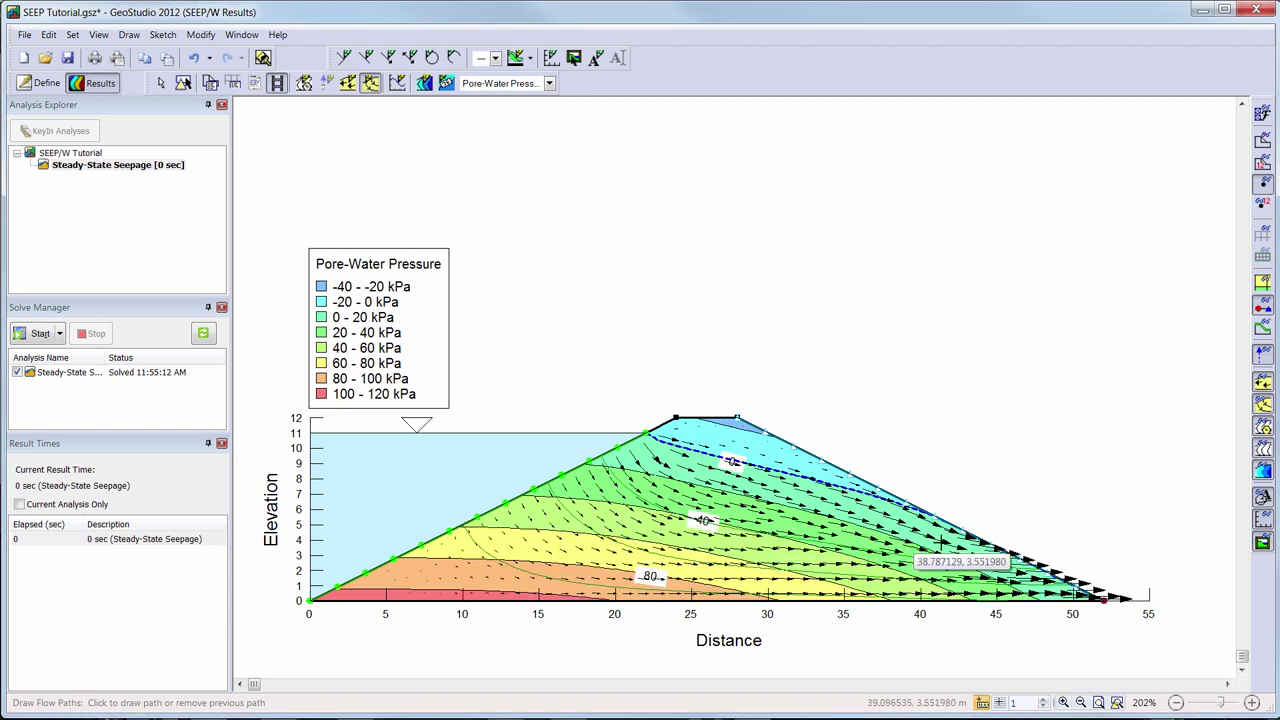
Toggle the display of the flow vectors and paths, the mesh and the Embankment label, returning each to its original state
left_click(1264, 404)
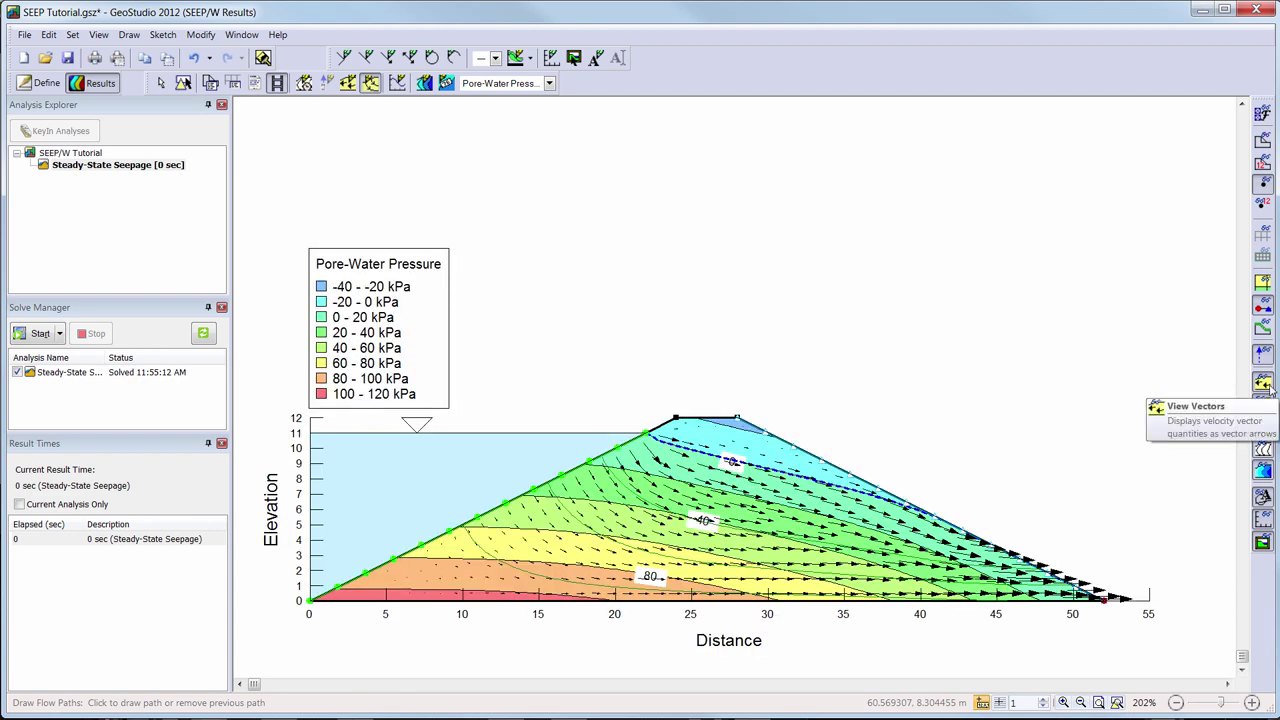
left_click(1265, 403)
left_click(1269, 393)
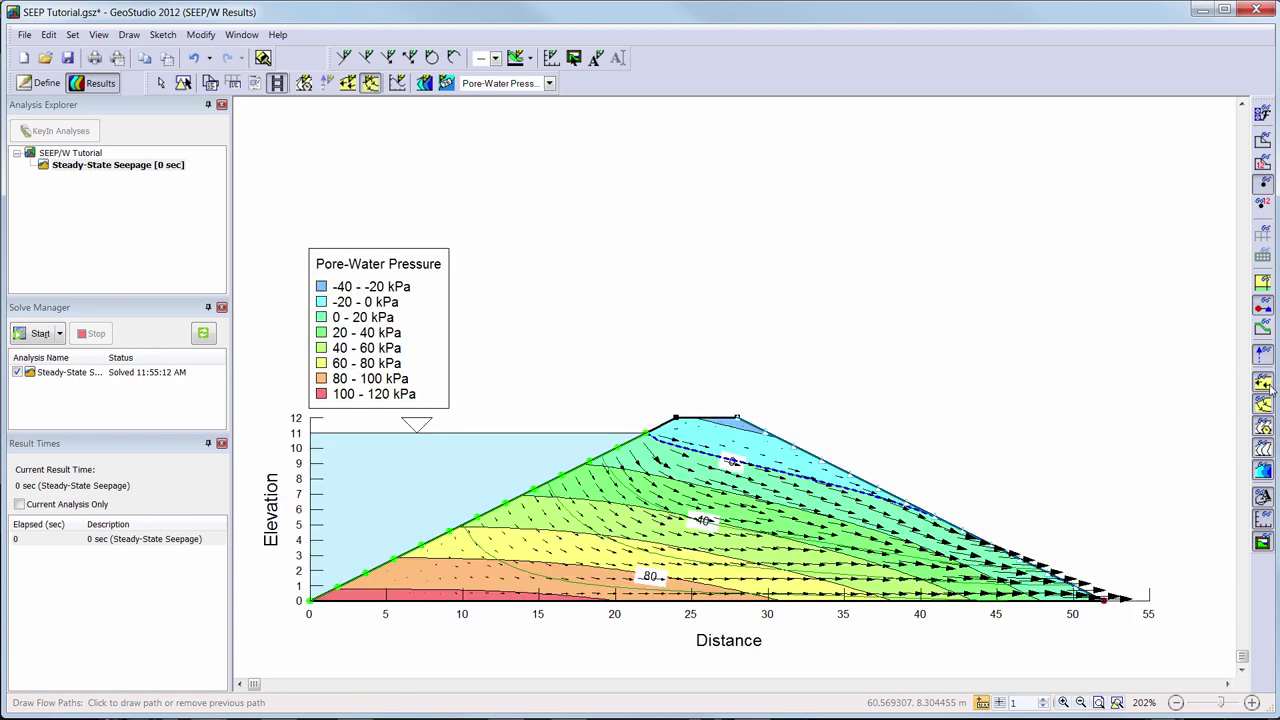
left_click(1265, 233)
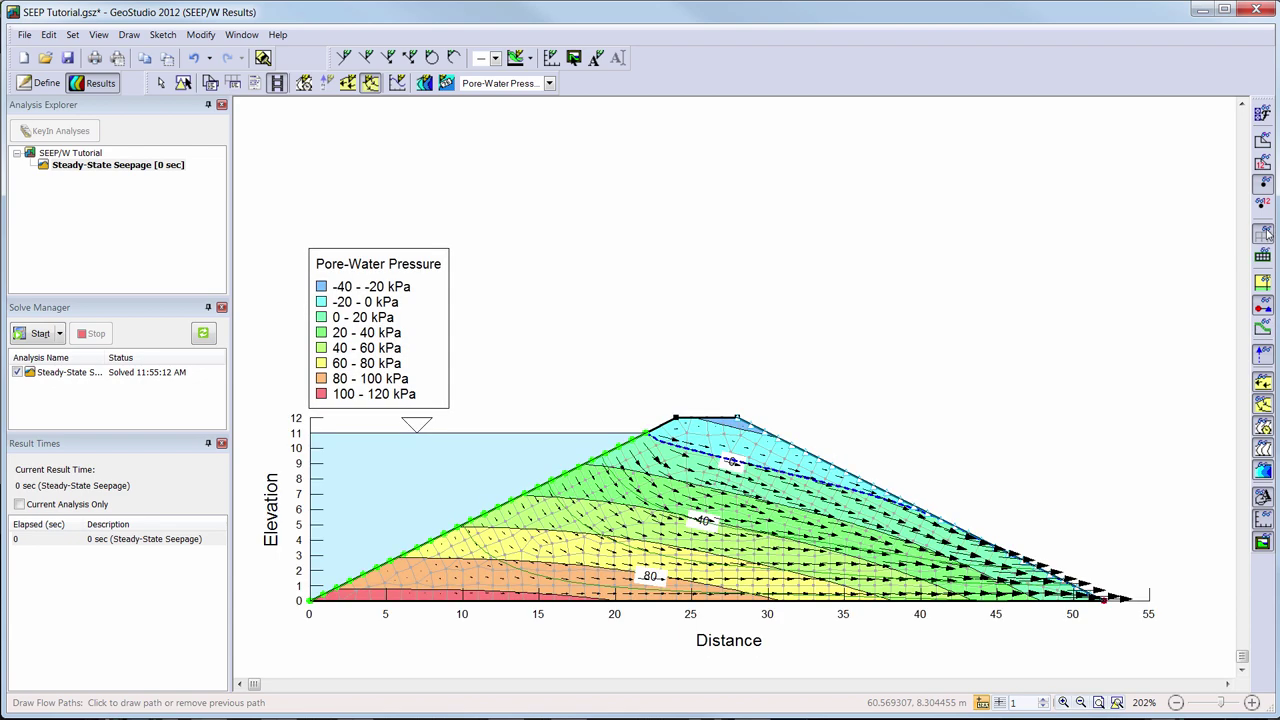
left_click(1265, 233)
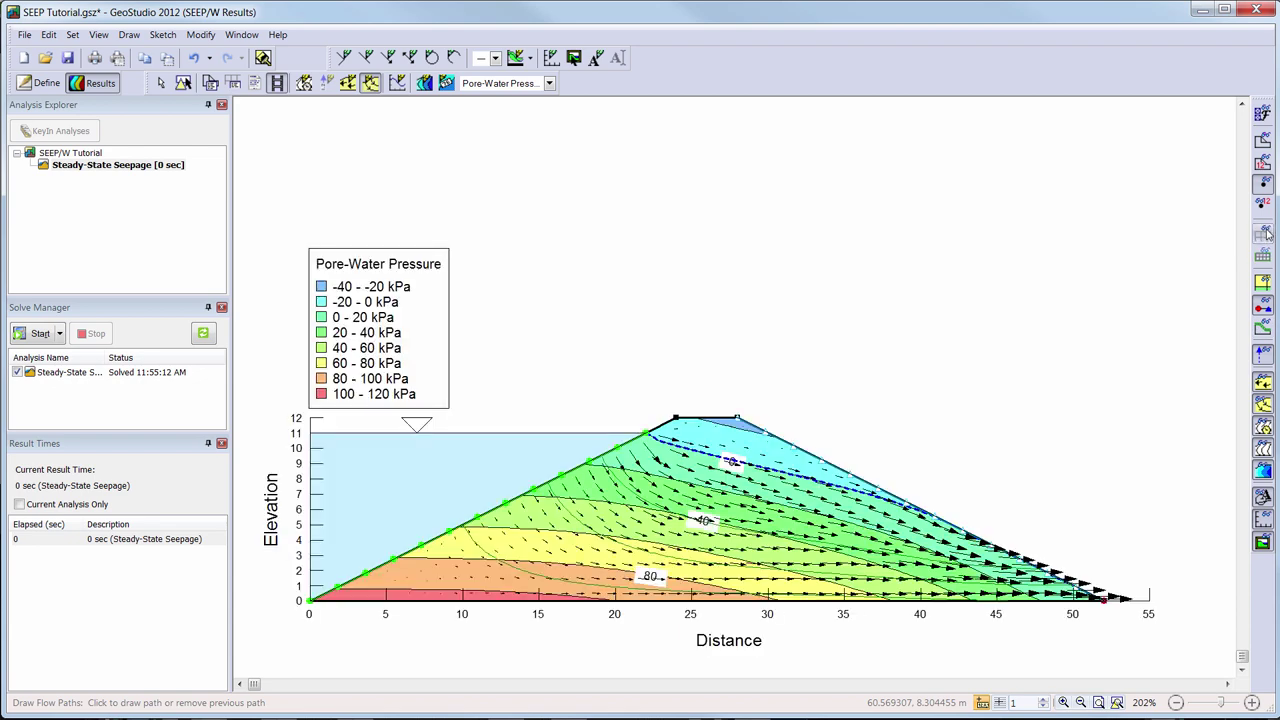
left_click(1265, 162)
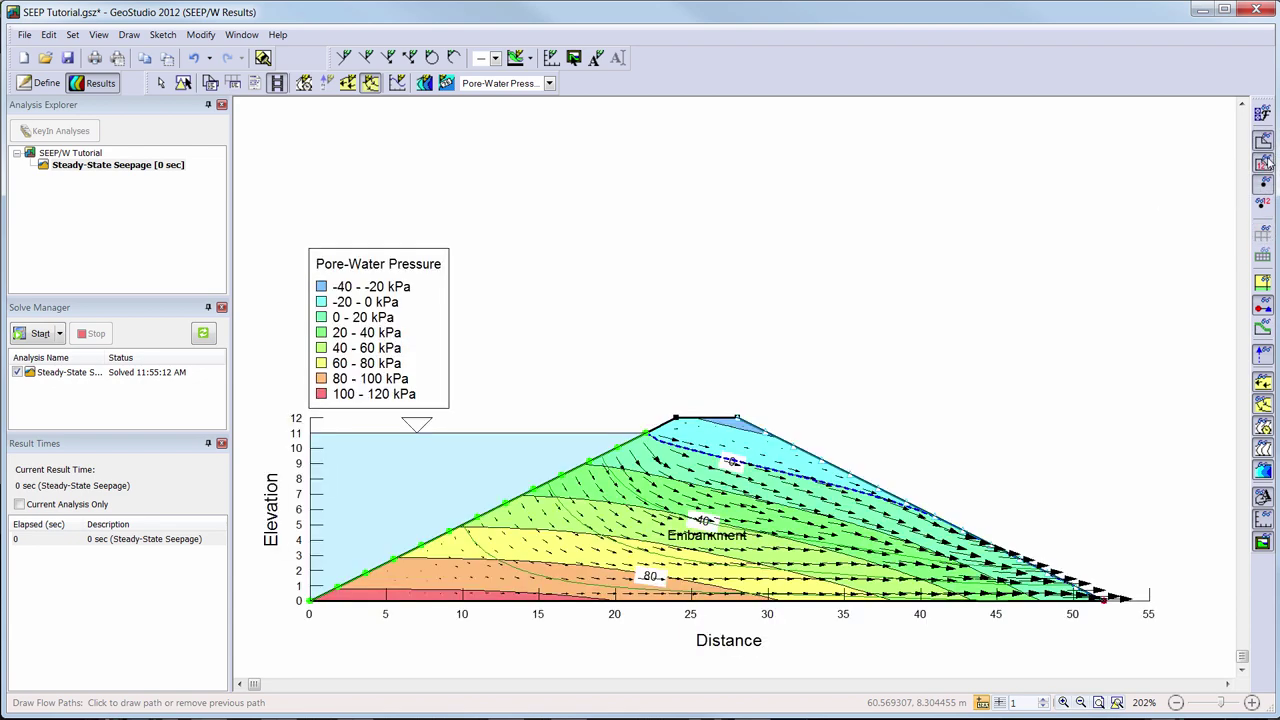
left_click(1265, 162)
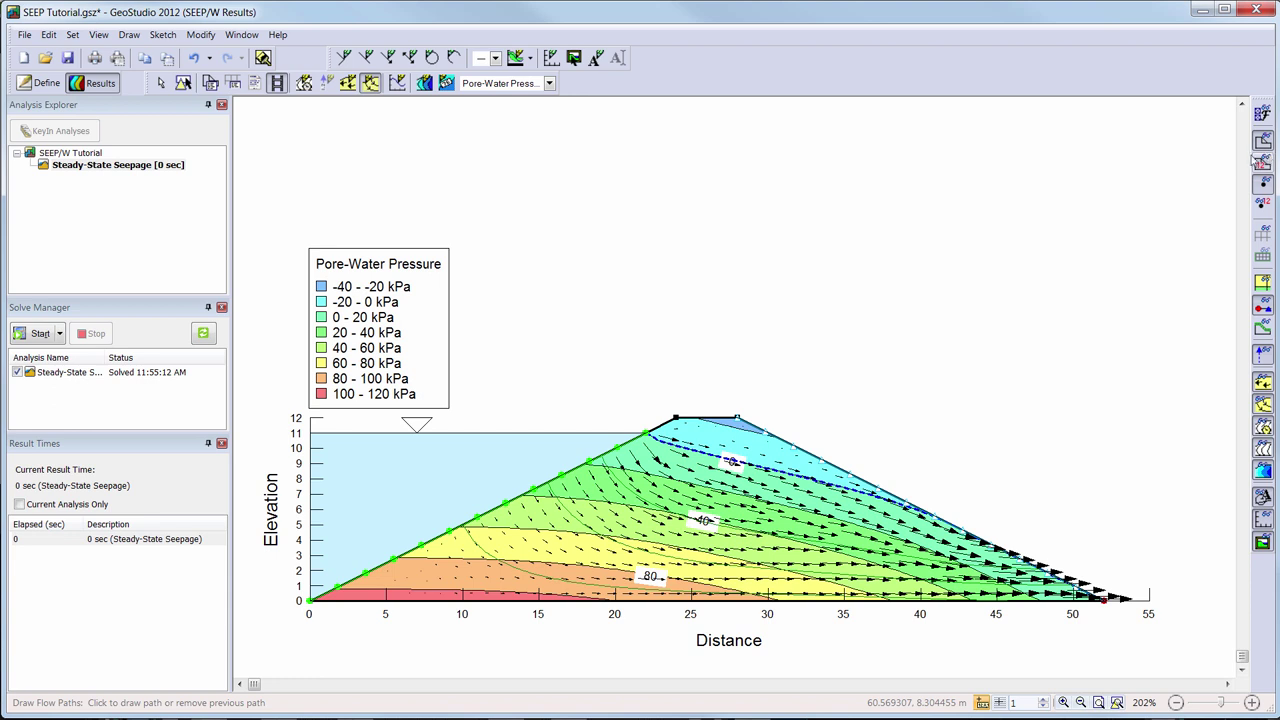
View the result information of a node just below the dam crest, limited to the Pore-Pressure category
left_click(234, 85)
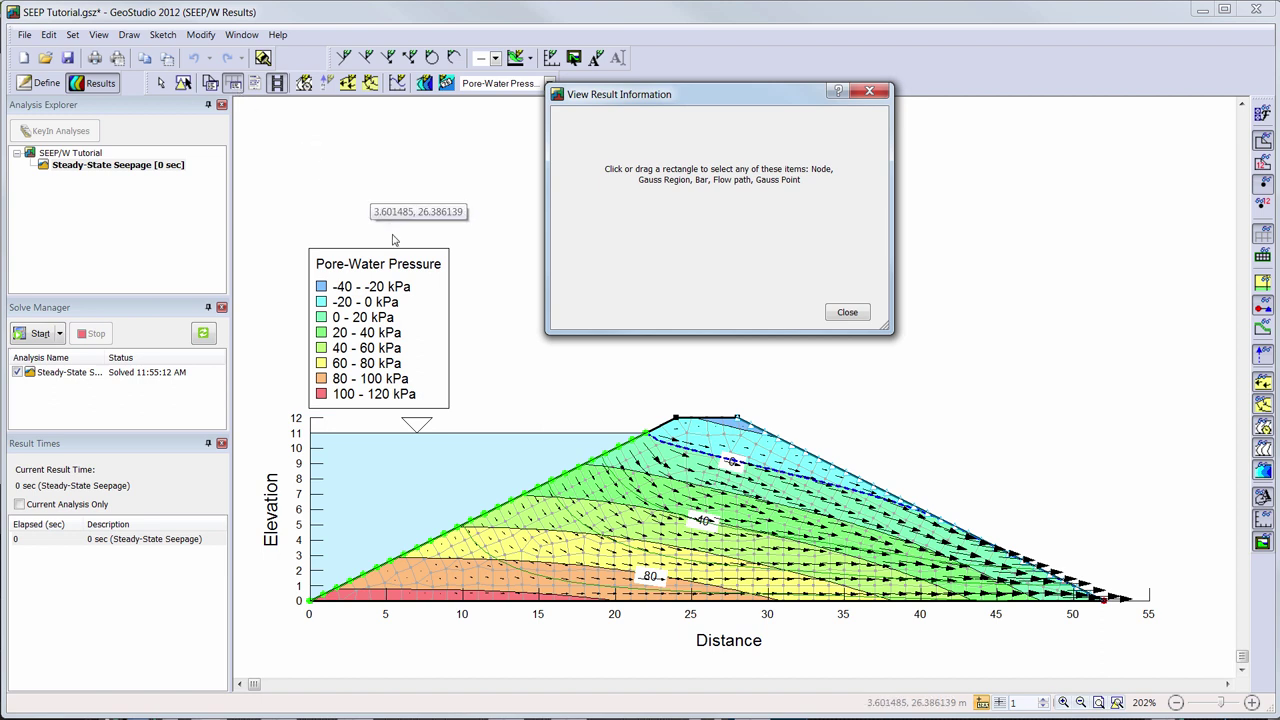
left_click(708, 440)
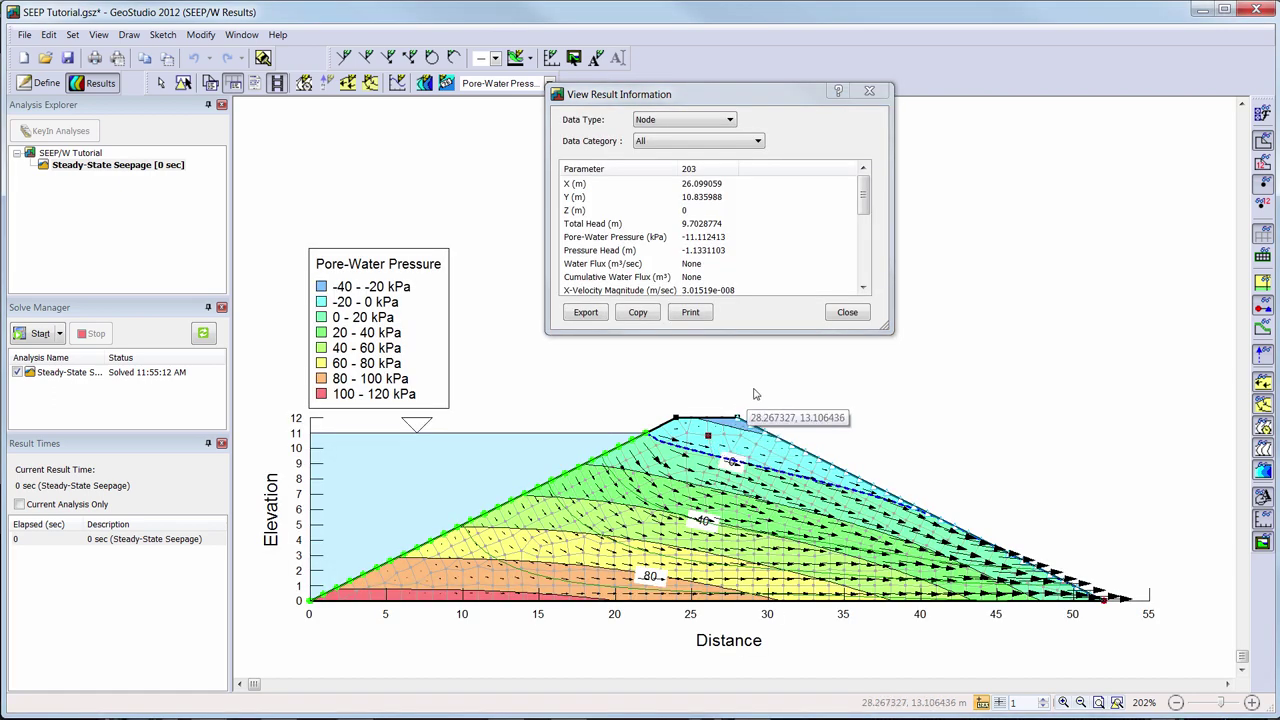
left_click(758, 141)
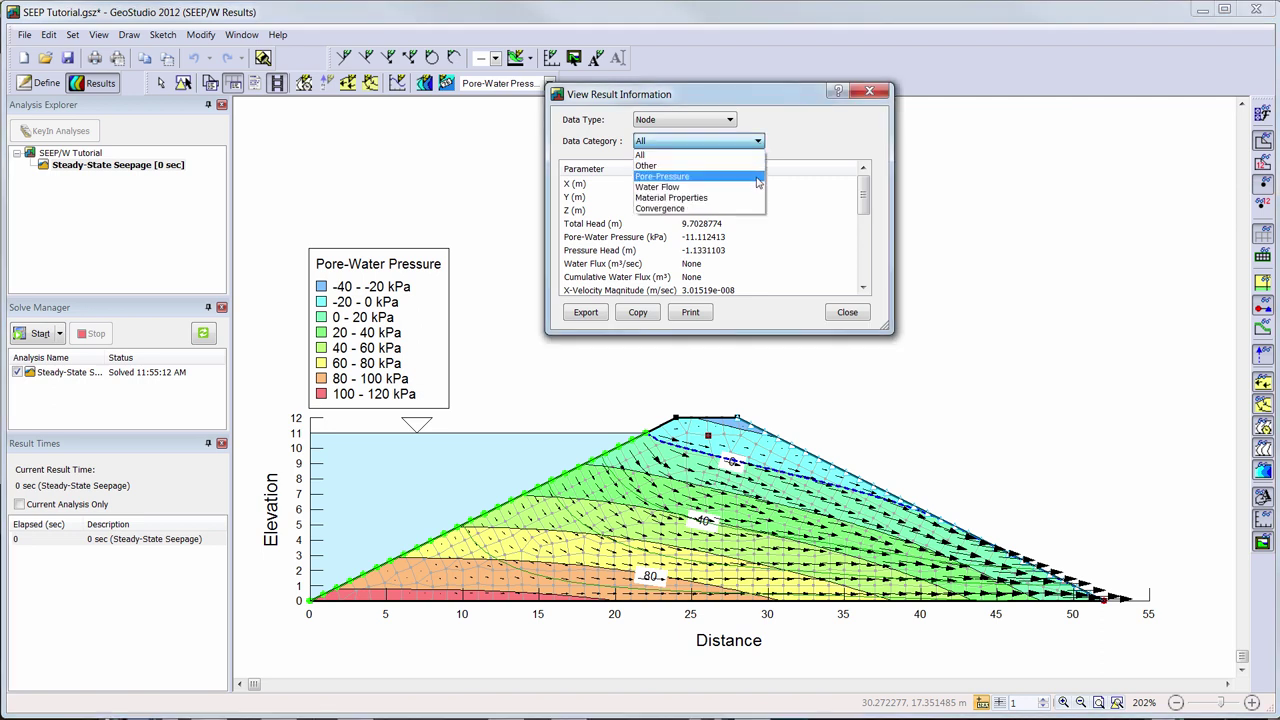
left_click(755, 177)
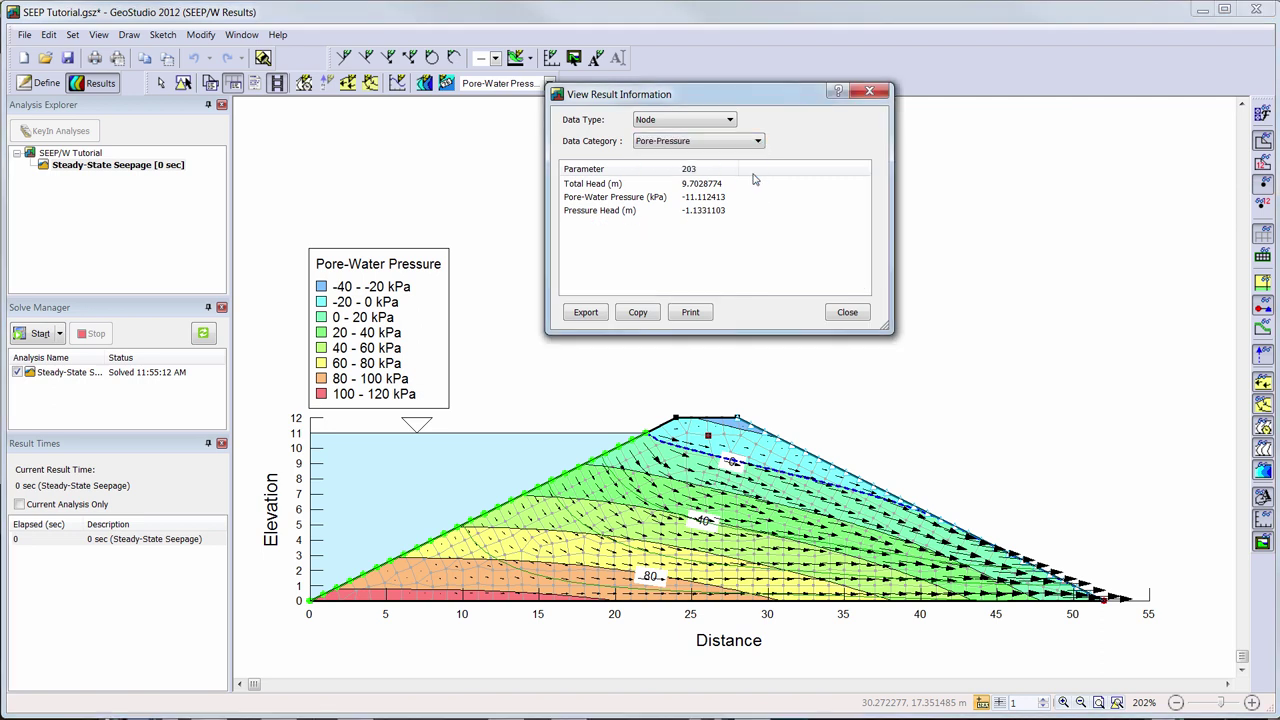
left_click(853, 317)
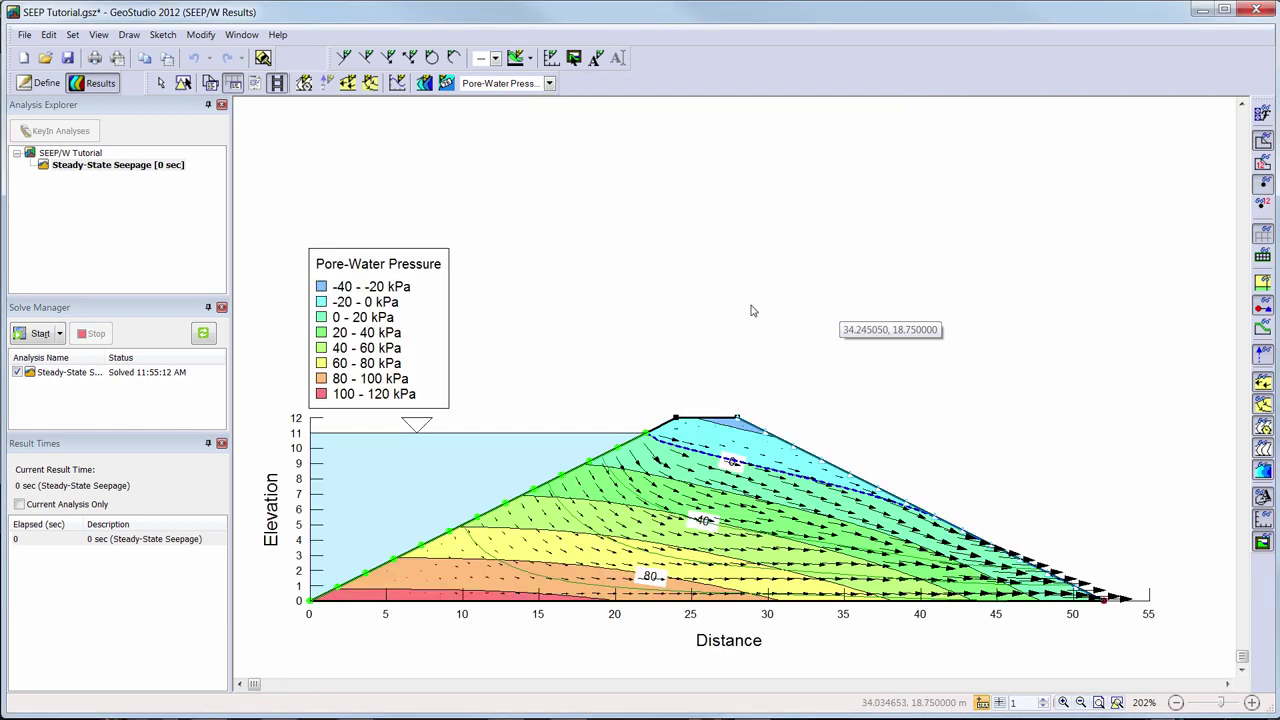
Generate the analysis report as SEEP Tutorial.html, replacing the existing file, and review it through the boundary conditions before closing it
left_click(252, 83)
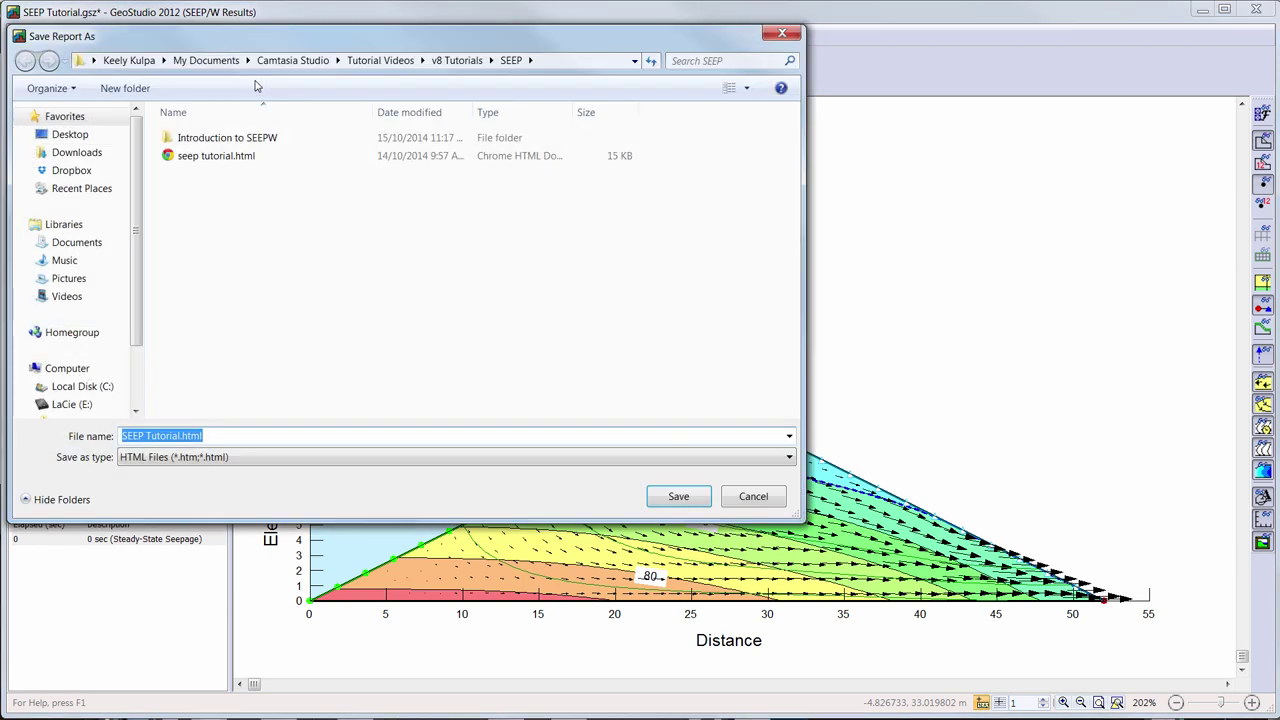
left_click(679, 498)
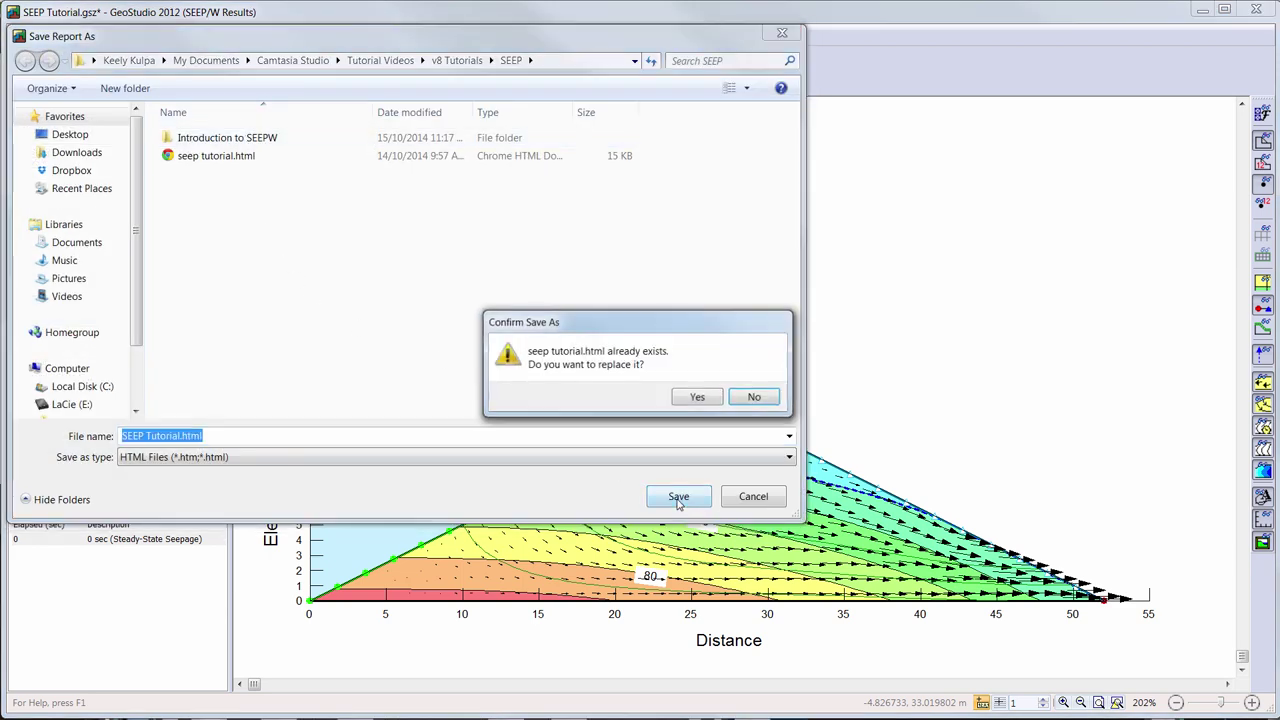
left_click(692, 399)
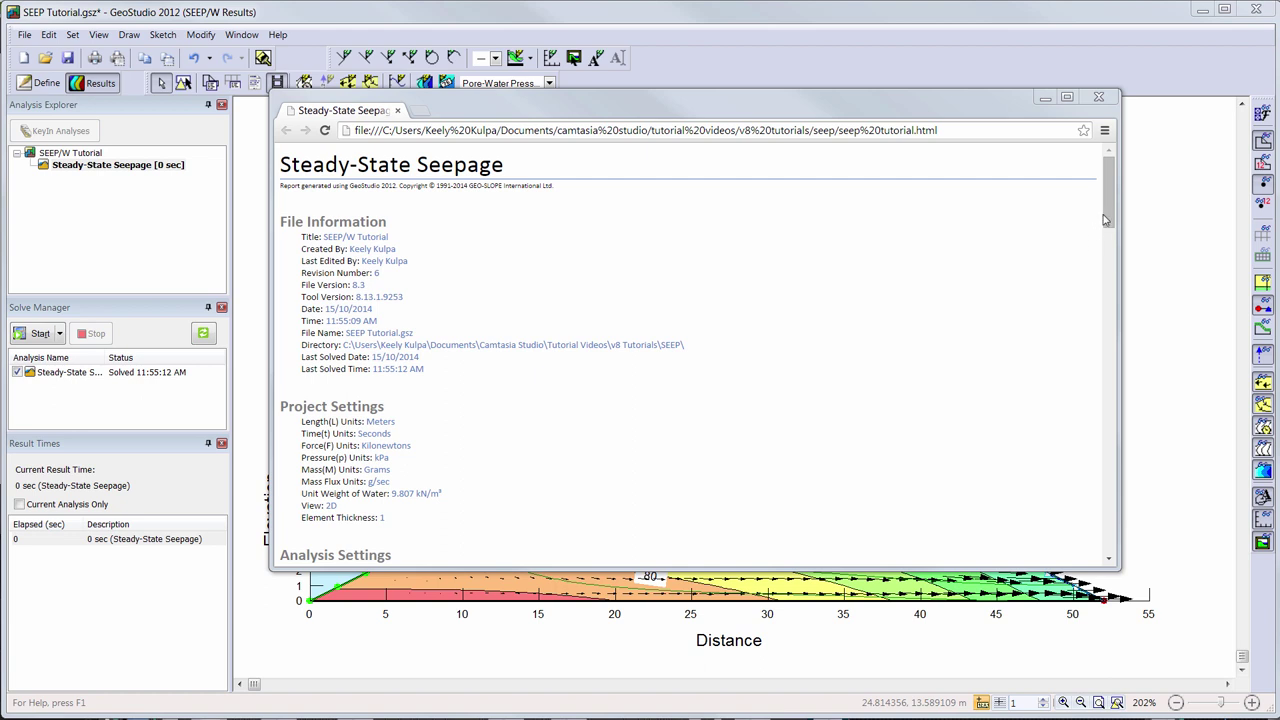
left_click_drag(1105, 218, 1118, 325)
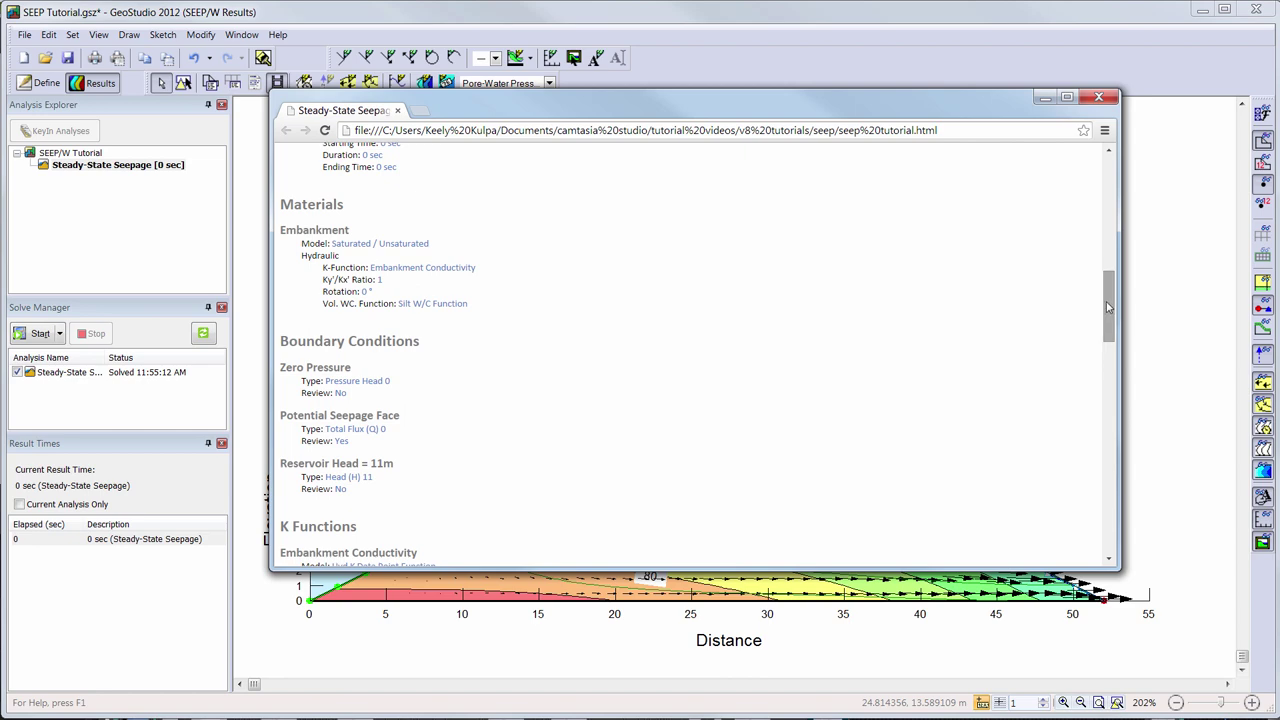
left_click(1100, 100)
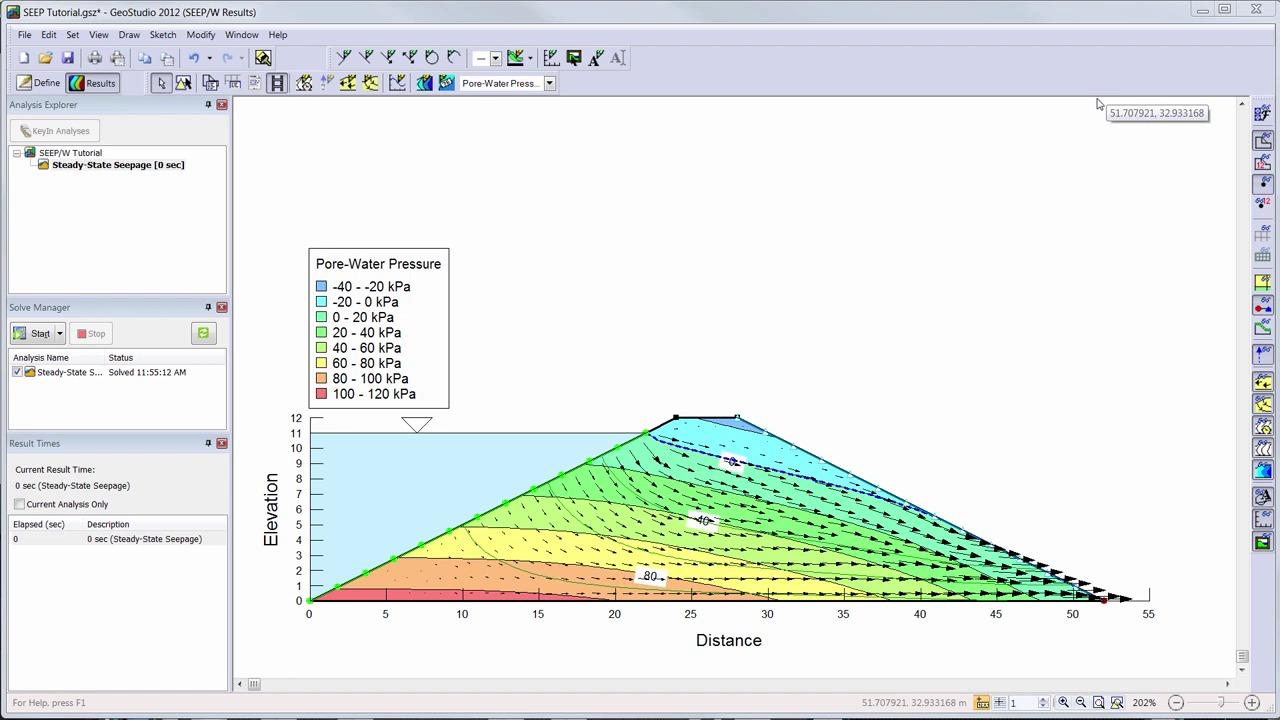
Add a graph named PWP Profile that plots Pore-Water Pressure from nodes, and open its location selection
left_click(397, 83)
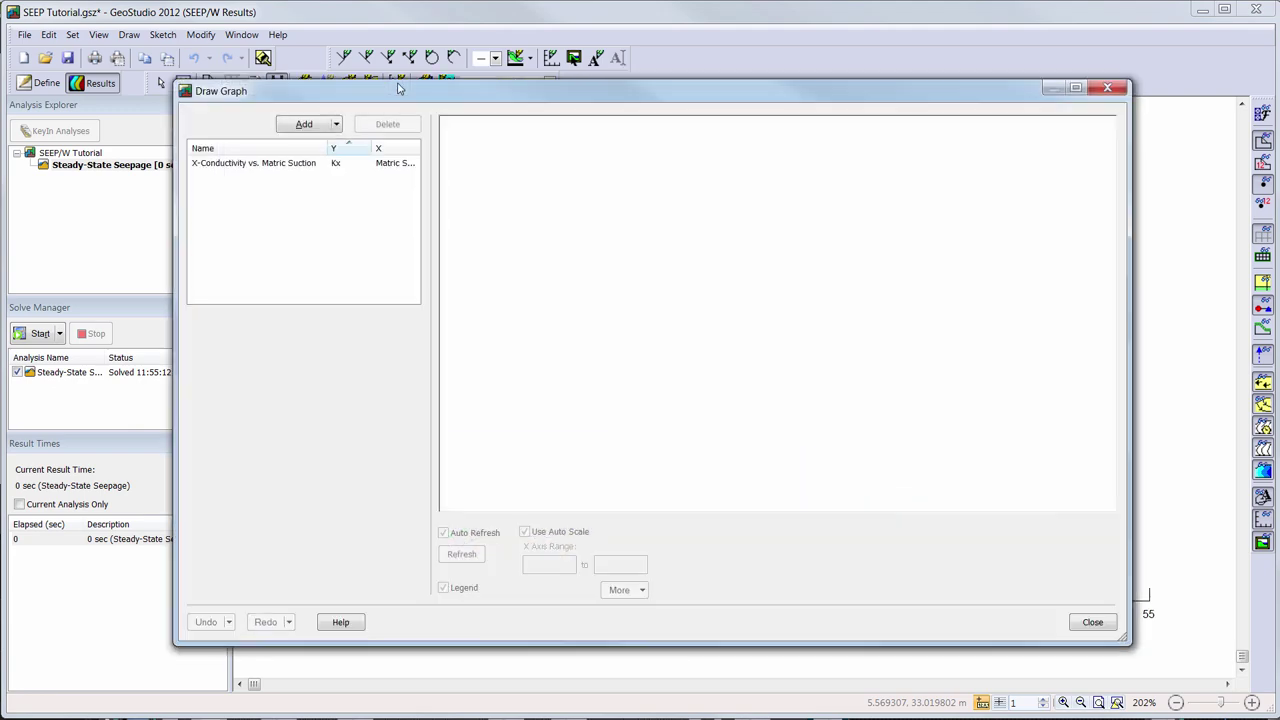
left_click(315, 165)
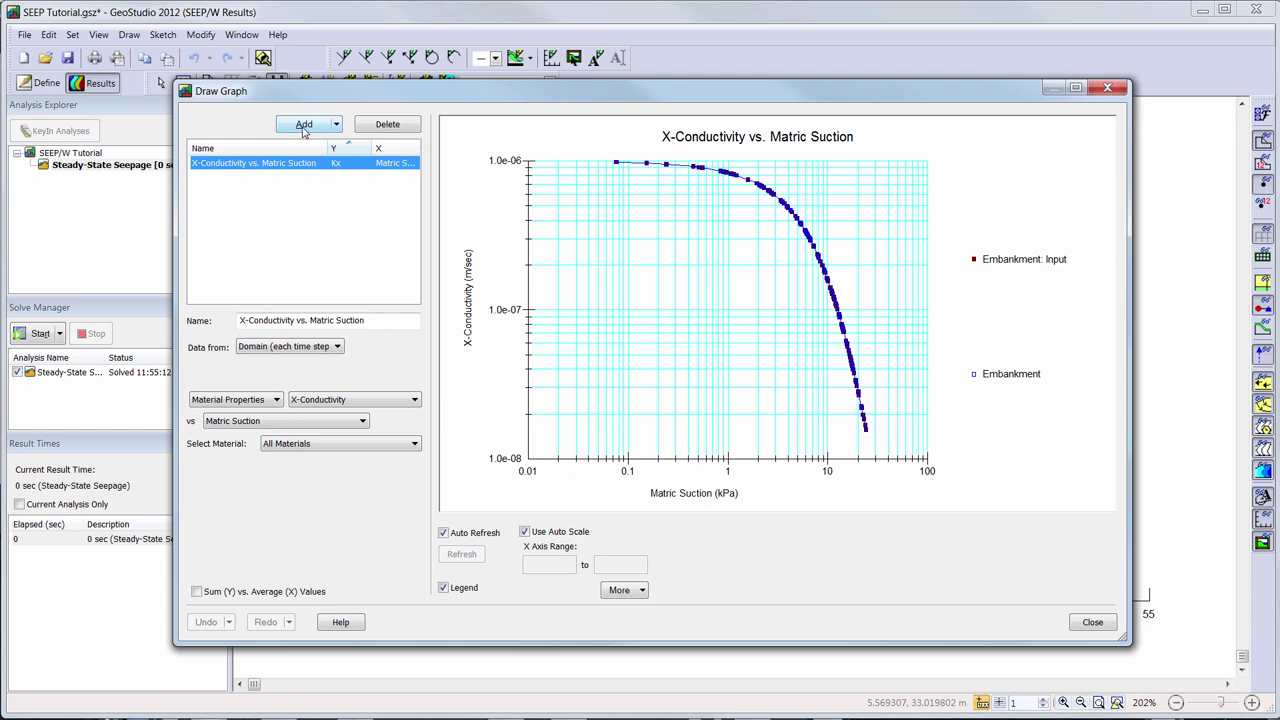
left_click(304, 125)
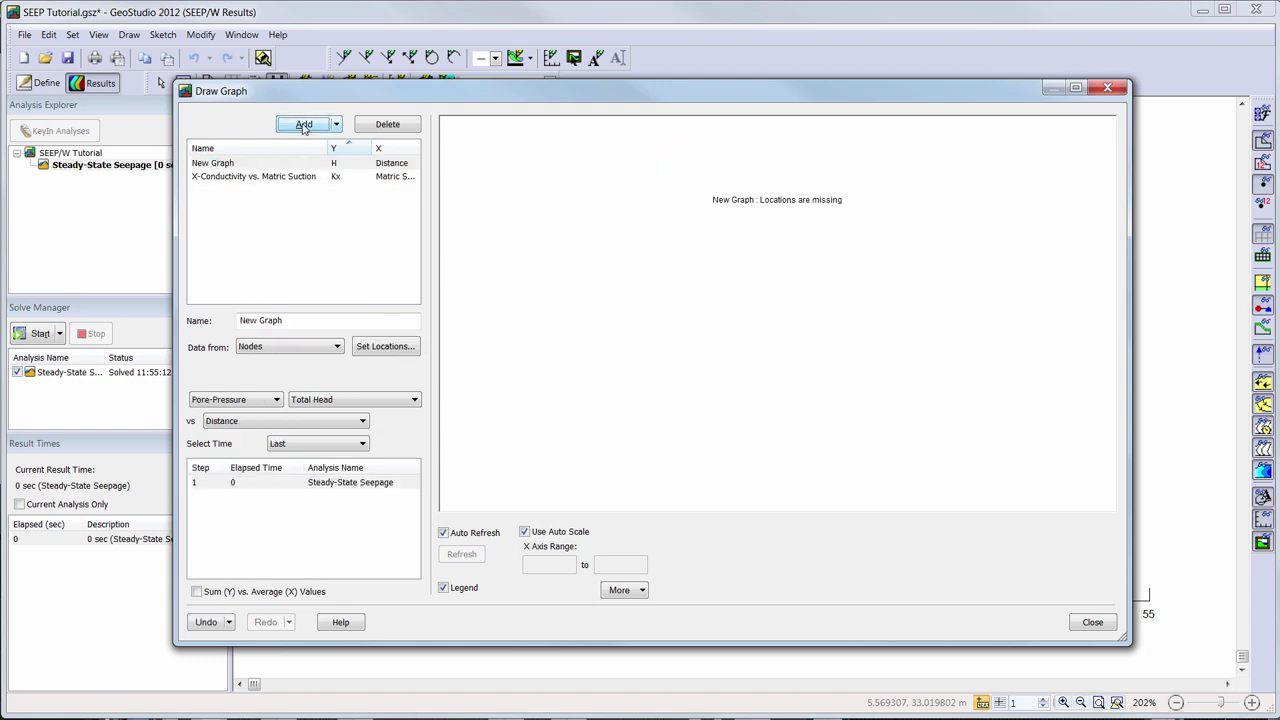
left_click_drag(329, 320, 158, 329)
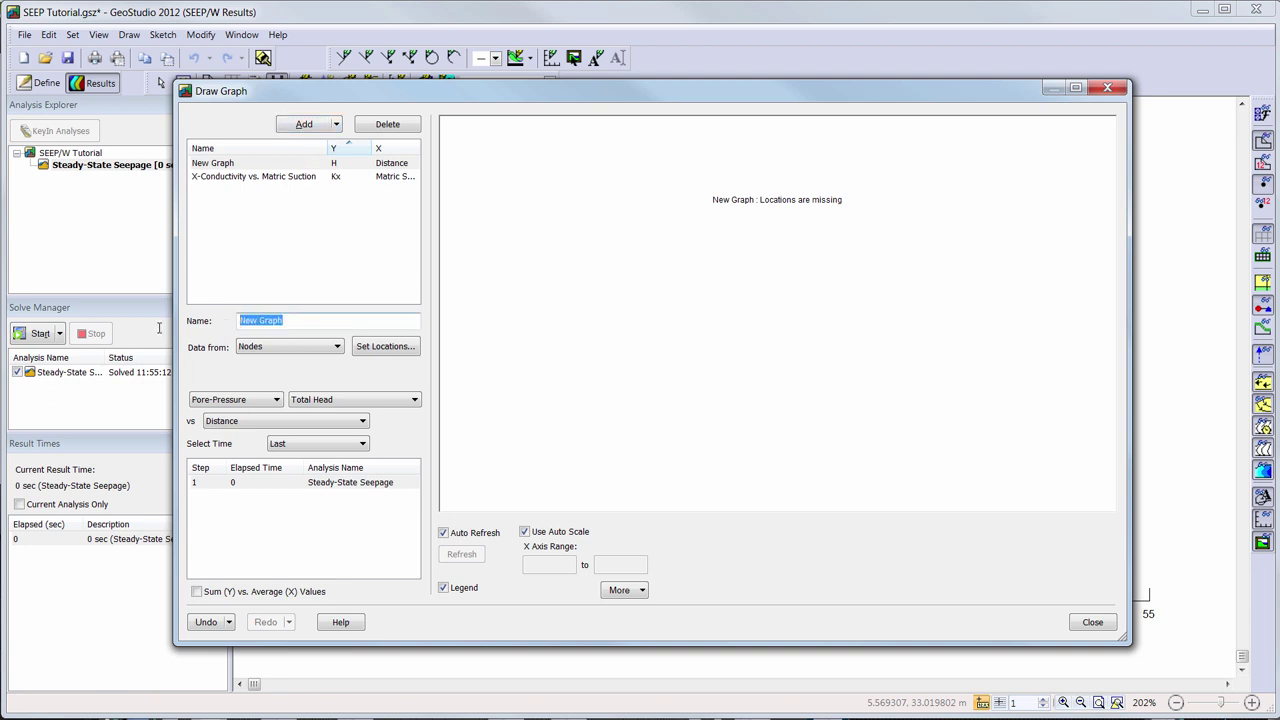
type("PWP Profile")
left_click(415, 400)
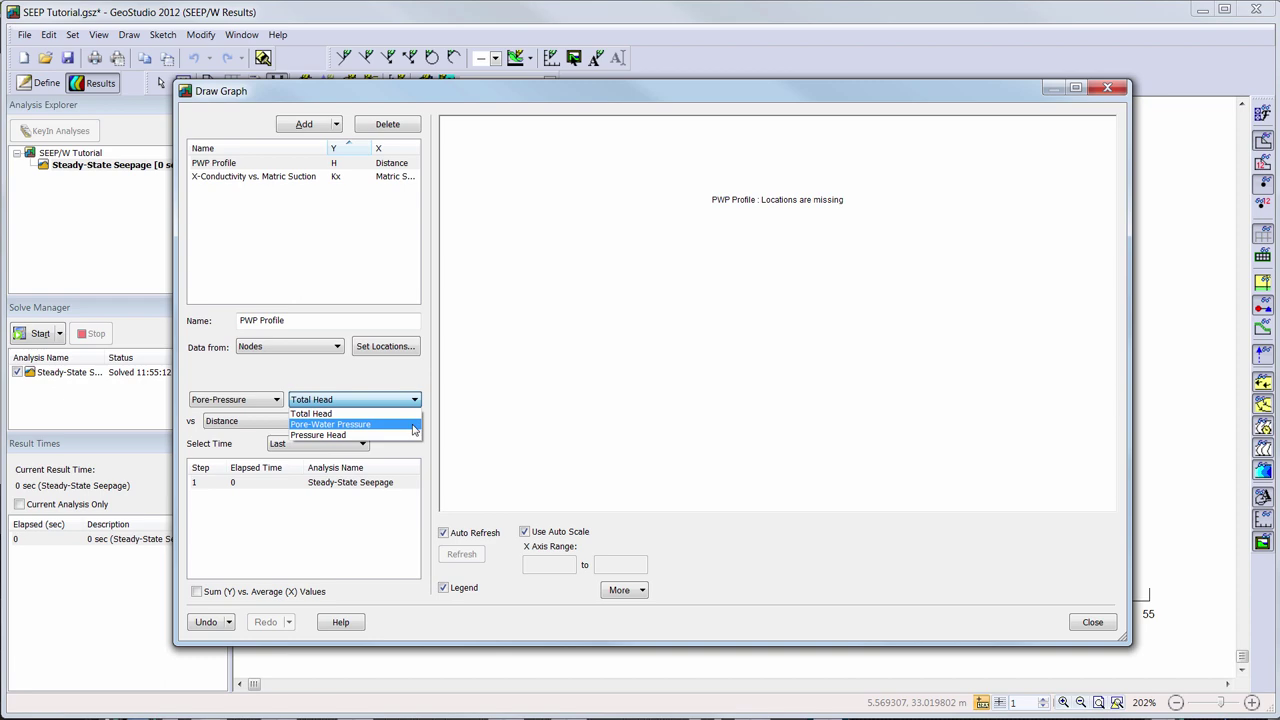
left_click(414, 428)
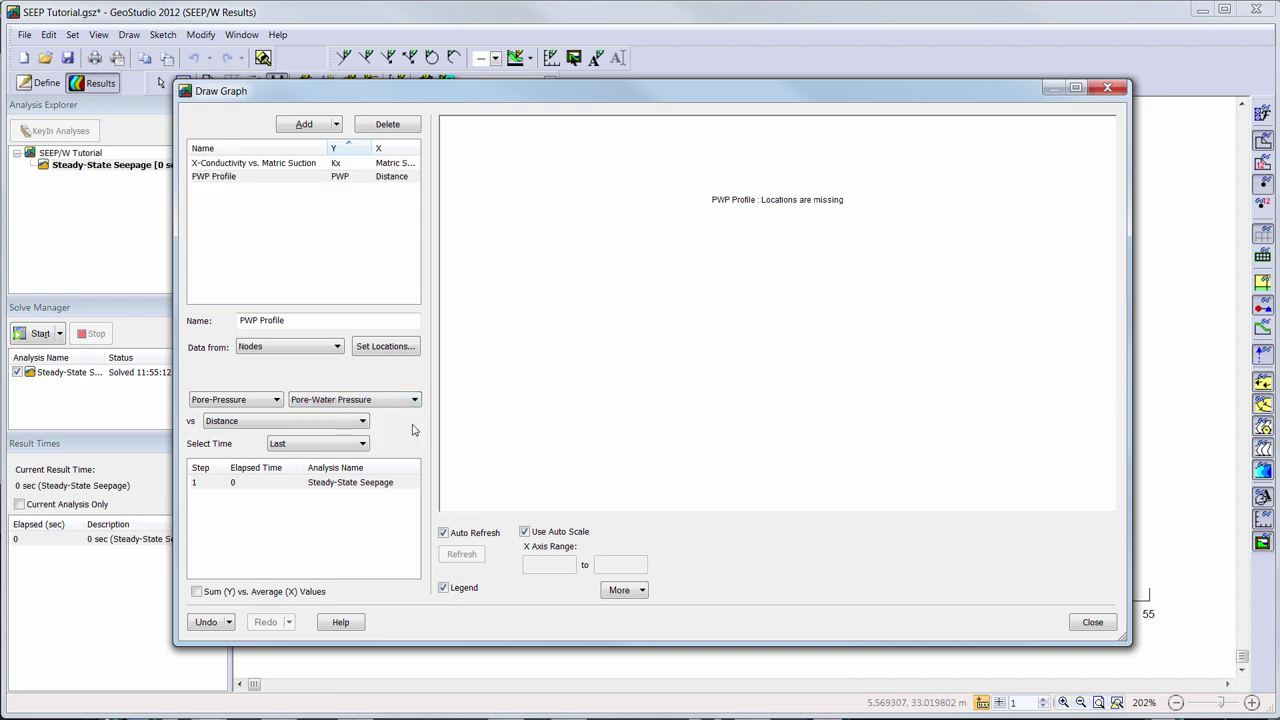
left_click(390, 348)
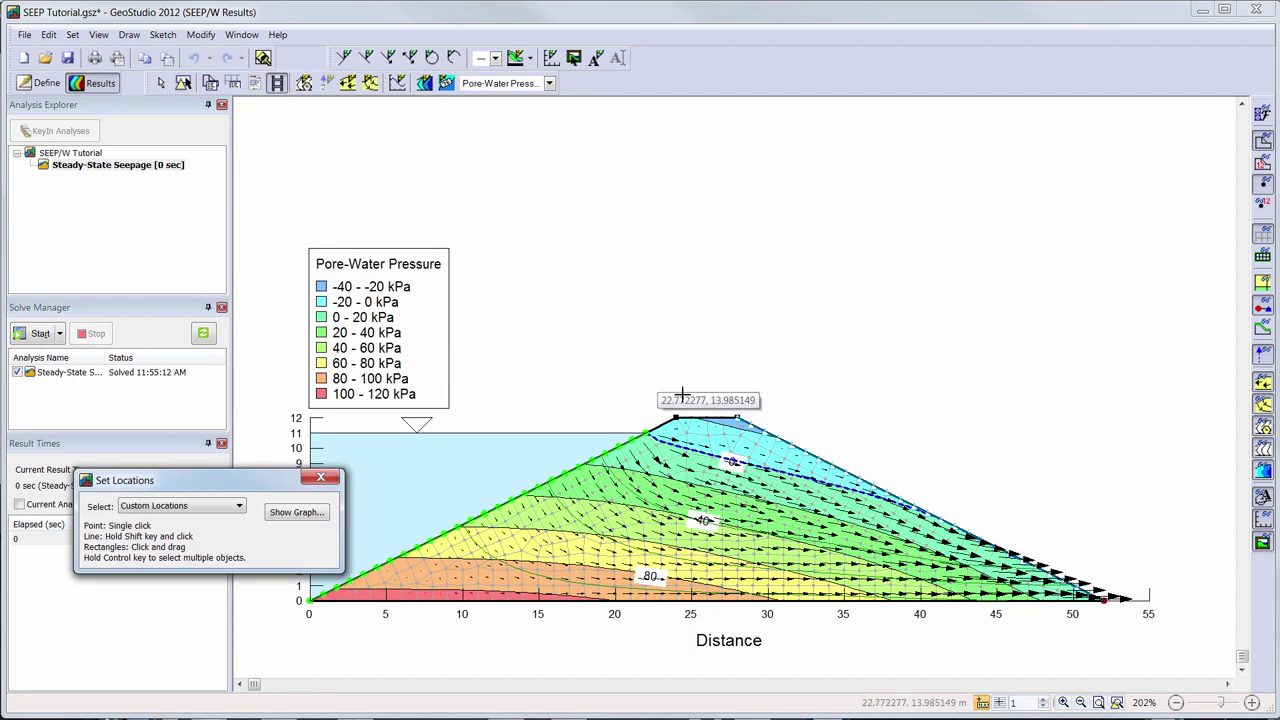
Try out custom graph locations below the crest and both dam faces as Geometry Items, returning to Custom Locations
left_click_drag(682, 395, 798, 629)
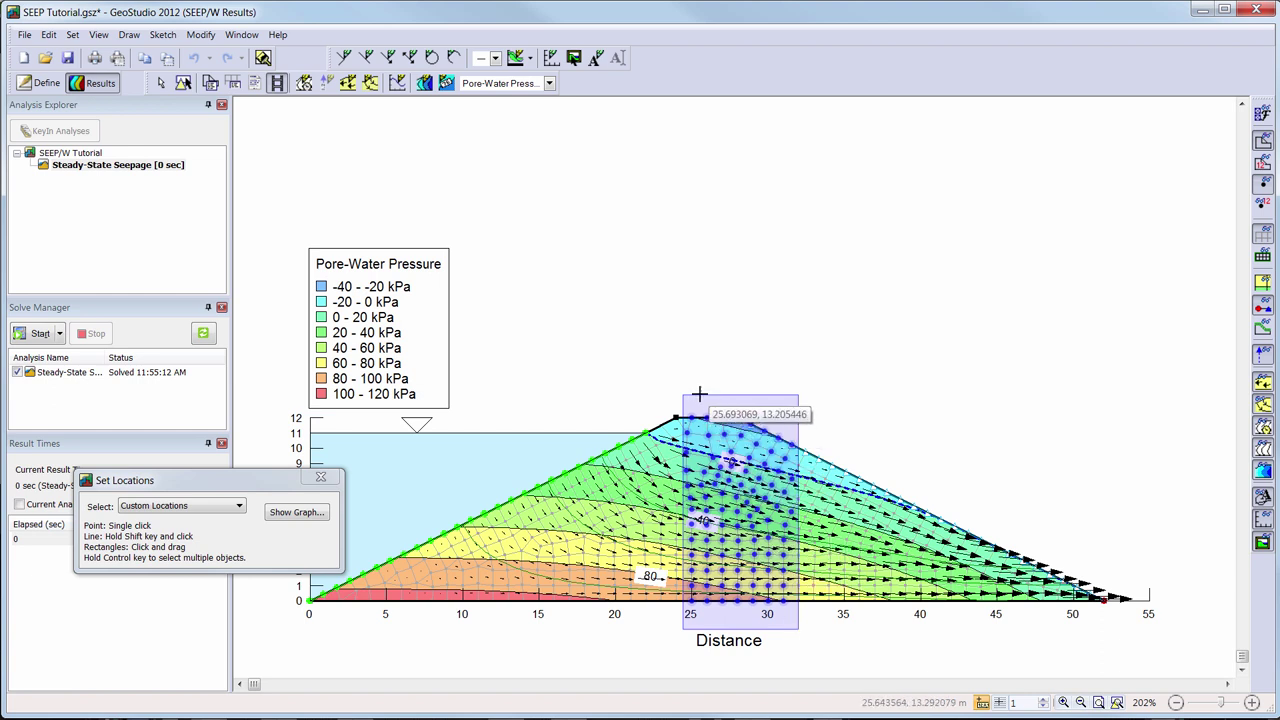
left_click_drag(697, 393, 698, 620)
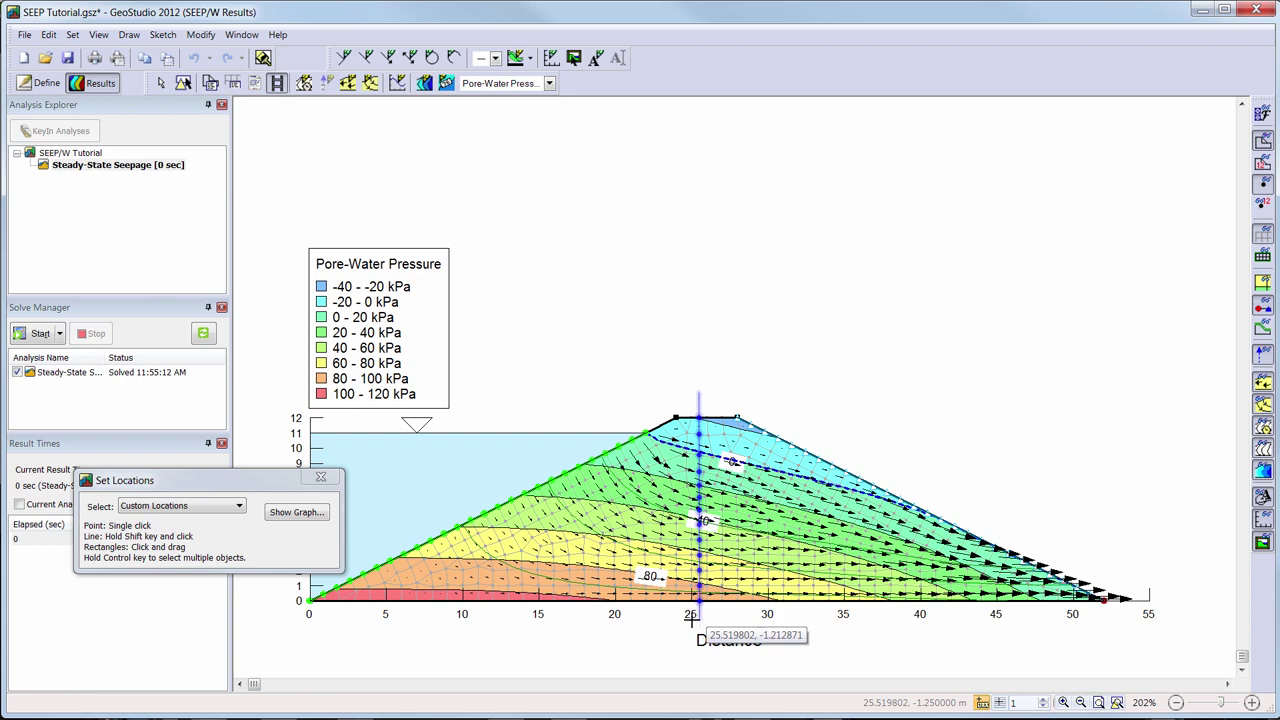
left_click(239, 506)
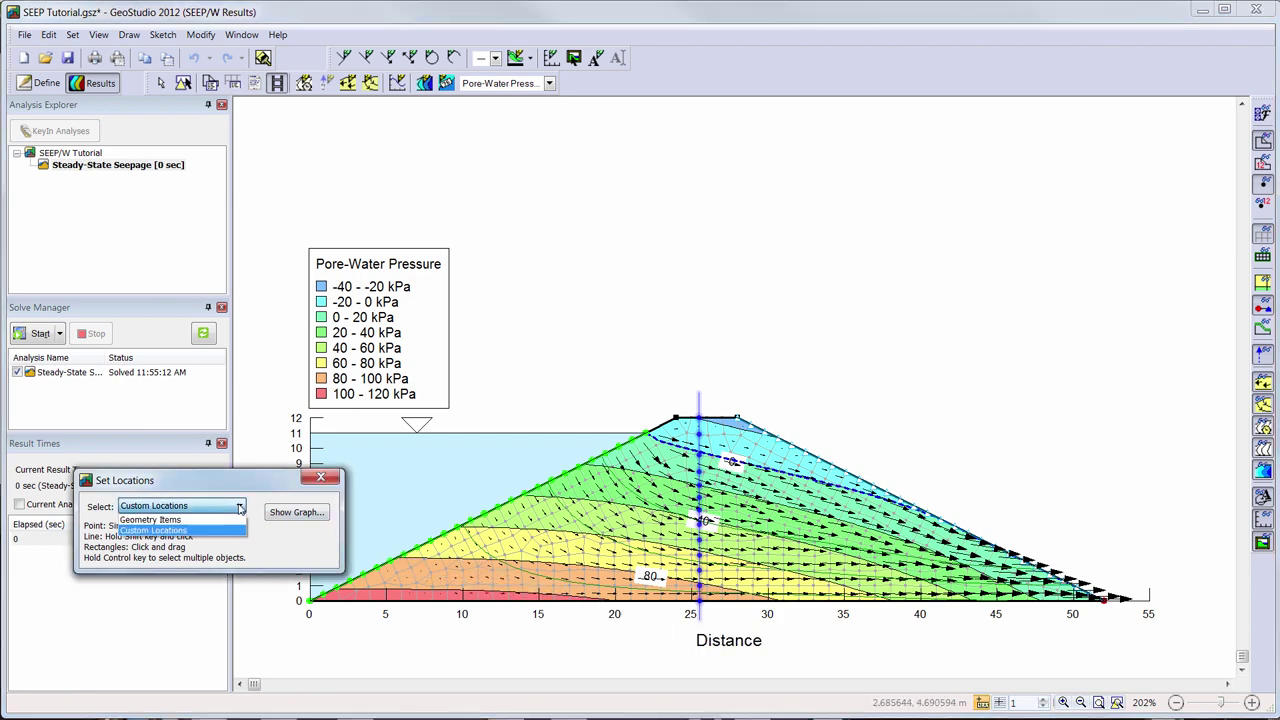
left_click(239, 520)
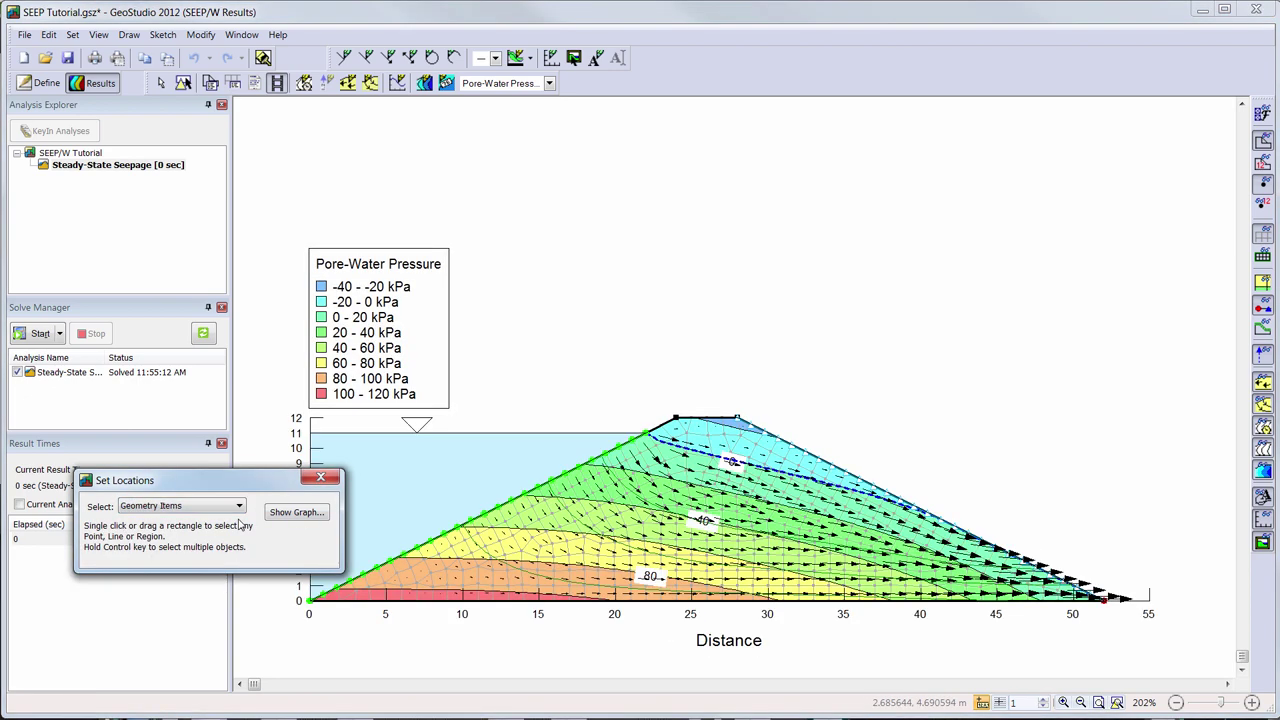
left_click(449, 537)
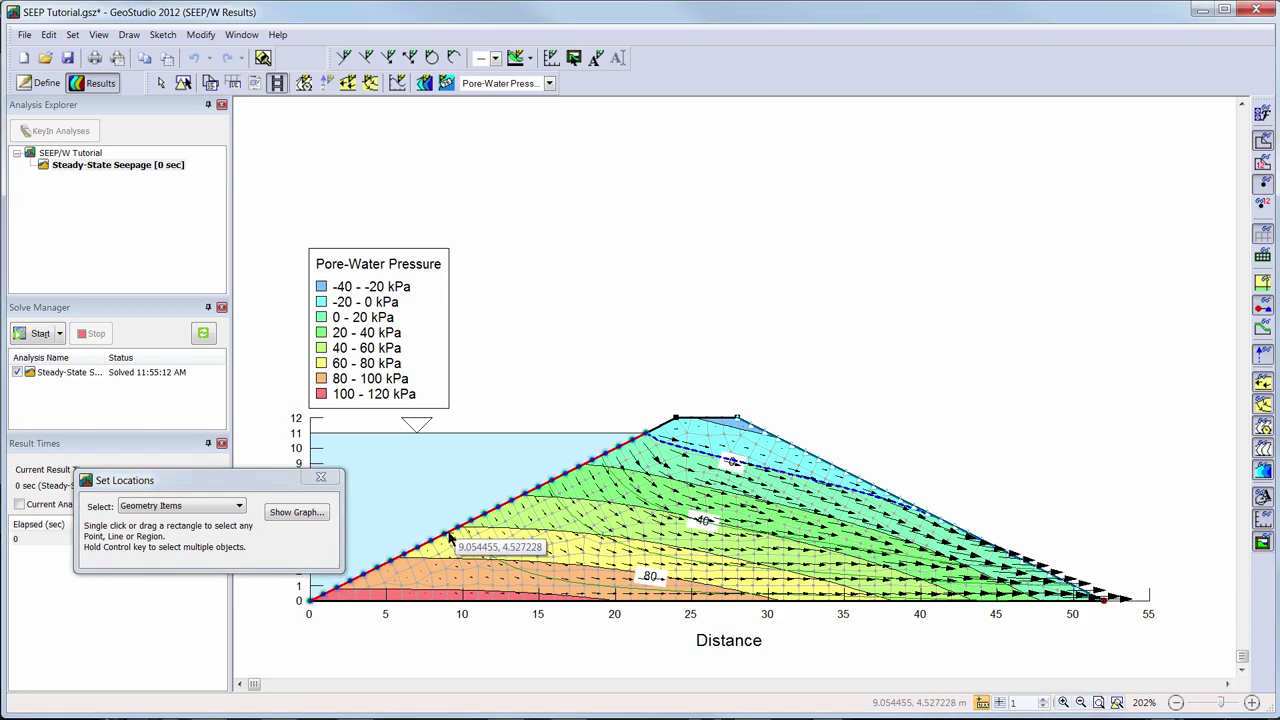
left_click(840, 471, "ctrl")
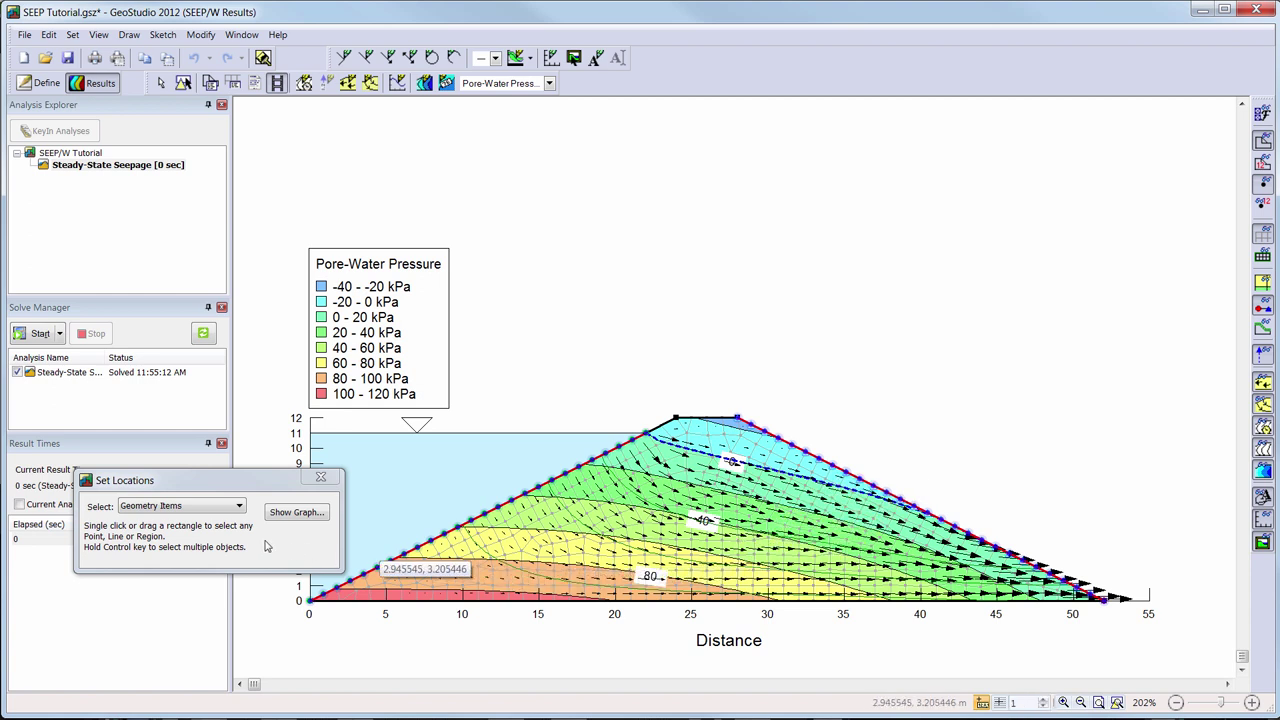
left_click(238, 506)
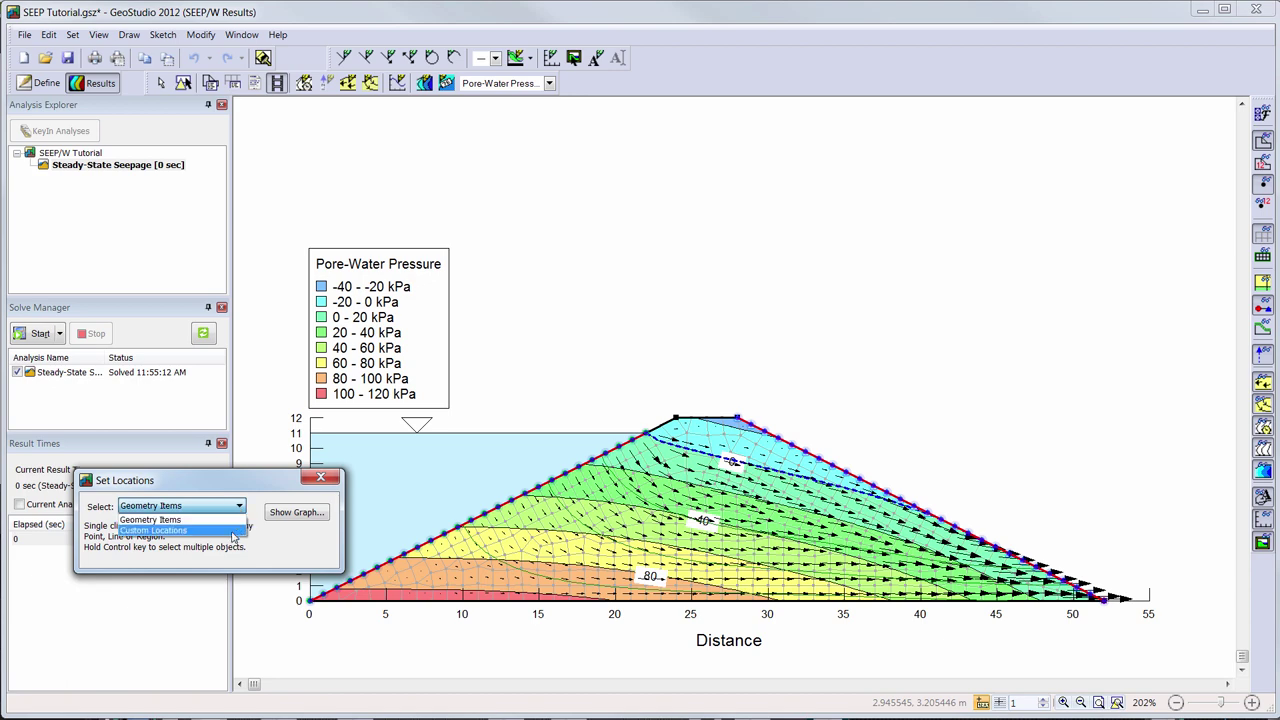
left_click(155, 530)
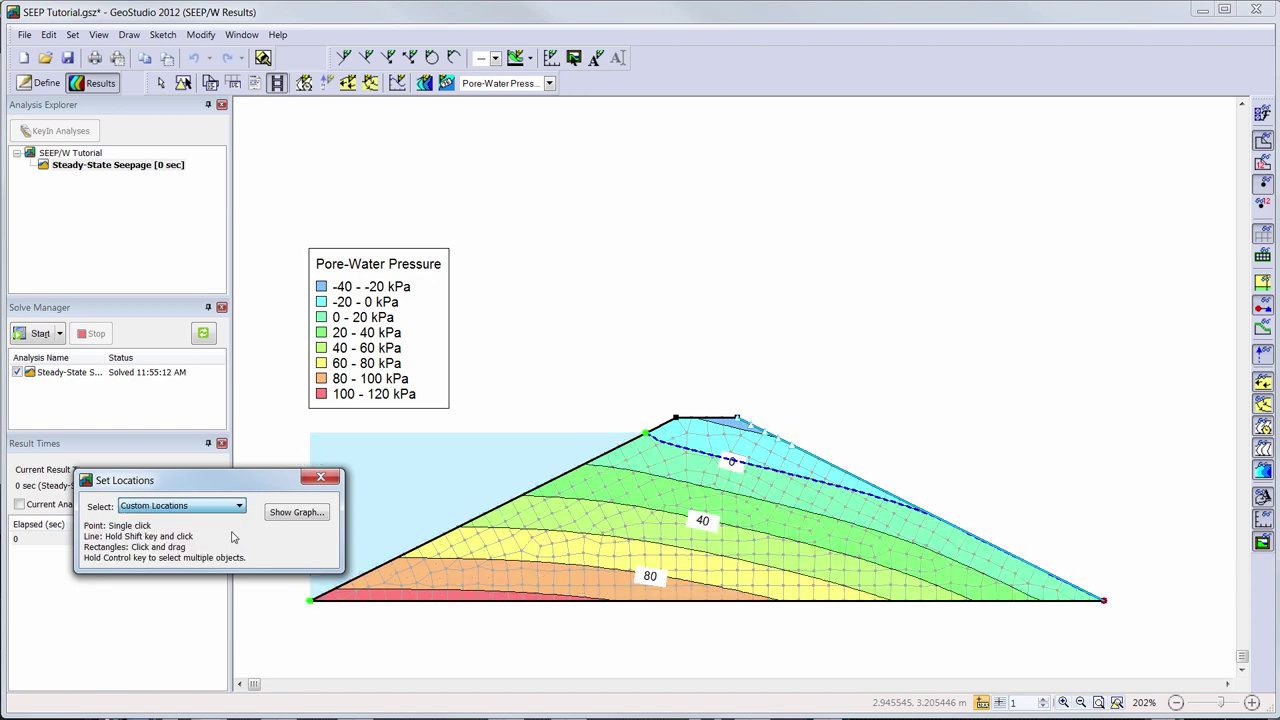
Set a vertical line through the crest at about x = 25.8 as the graph location and plot the pressure against Y
left_click(705, 397)
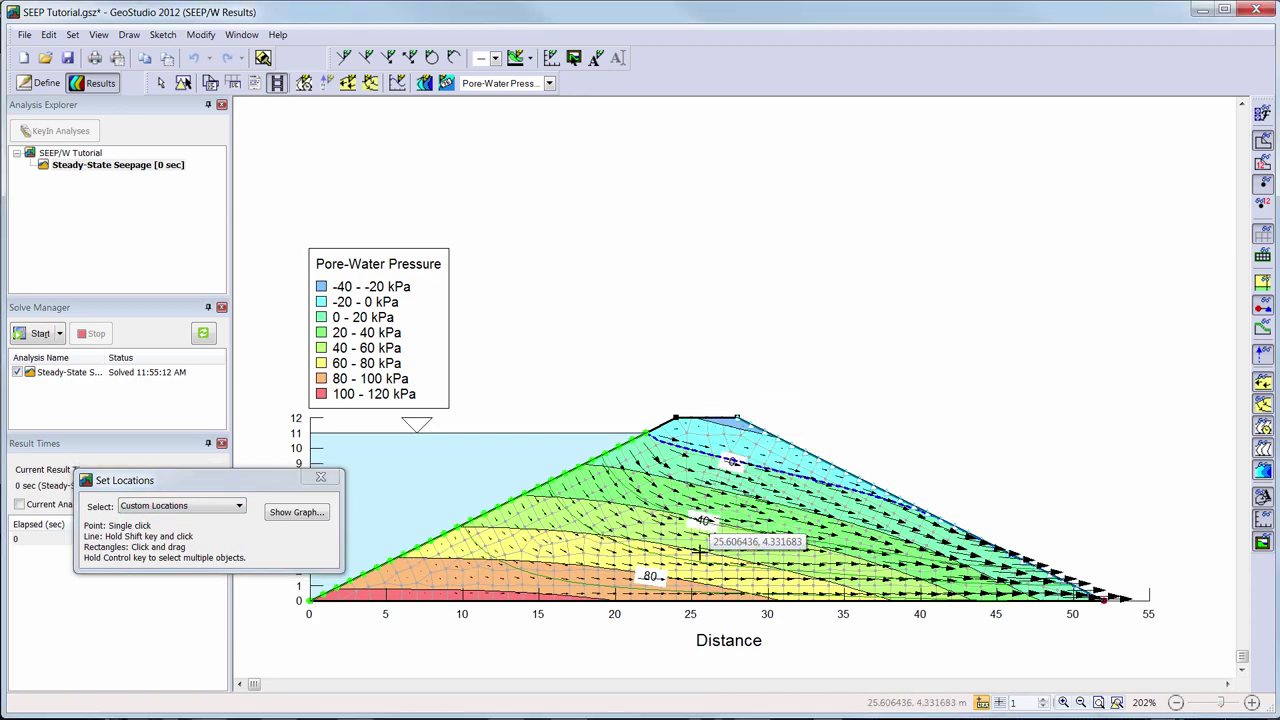
left_click(702, 621, "shift")
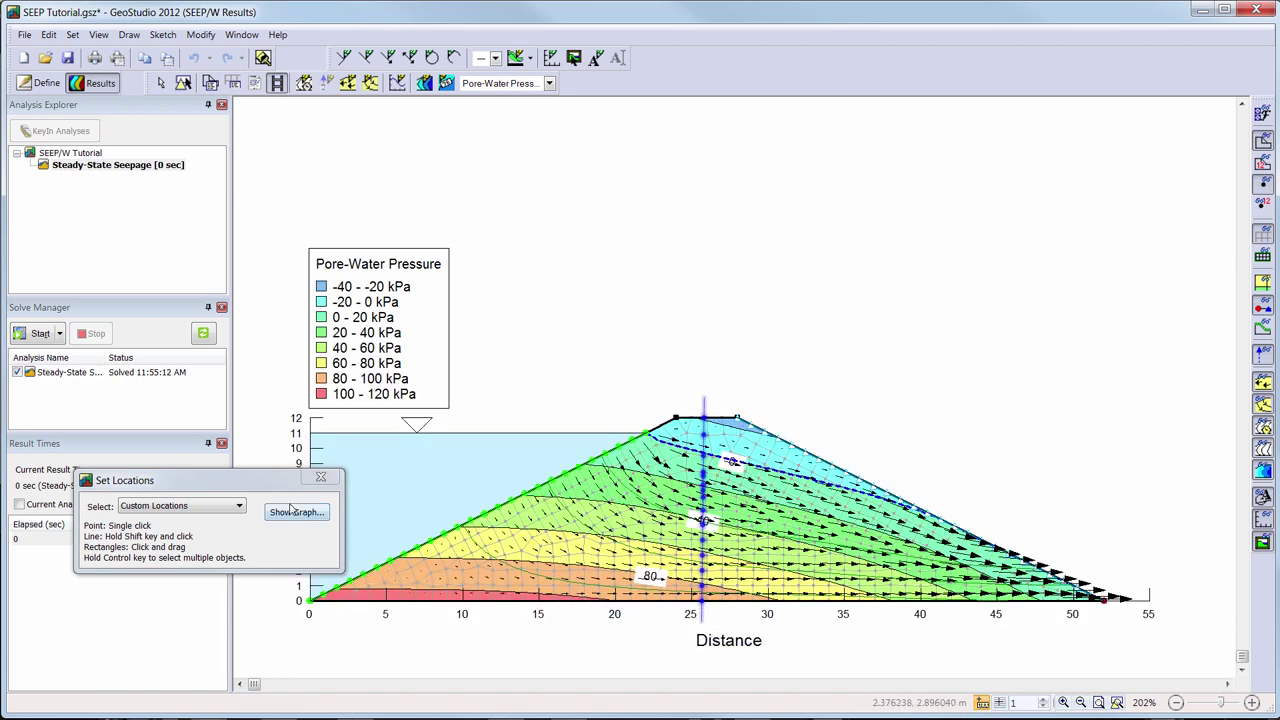
left_click(295, 512)
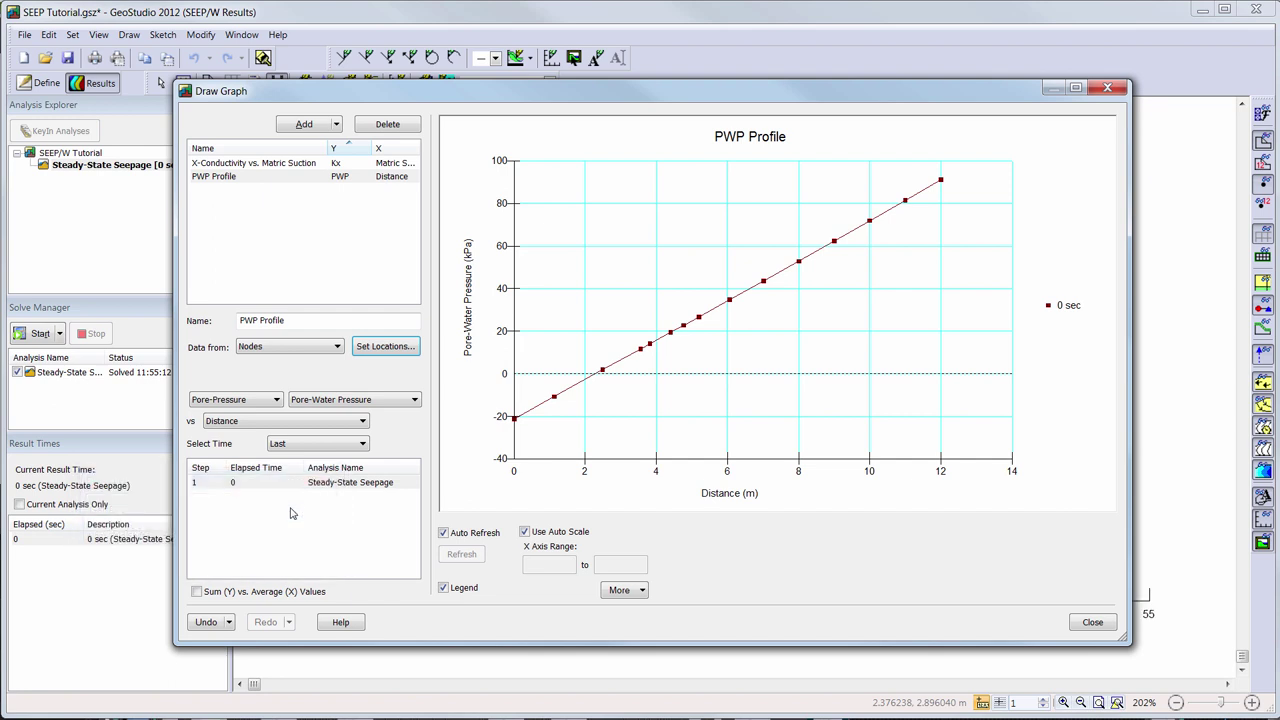
left_click(363, 423)
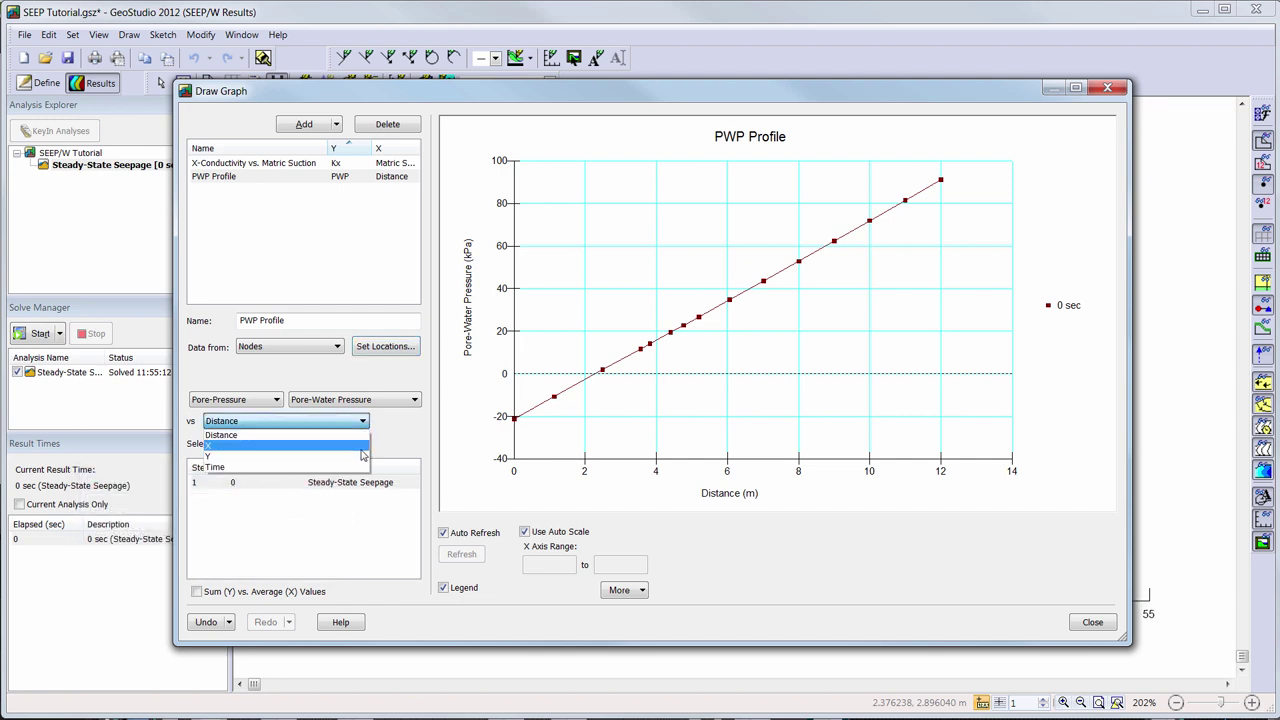
left_click(363, 458)
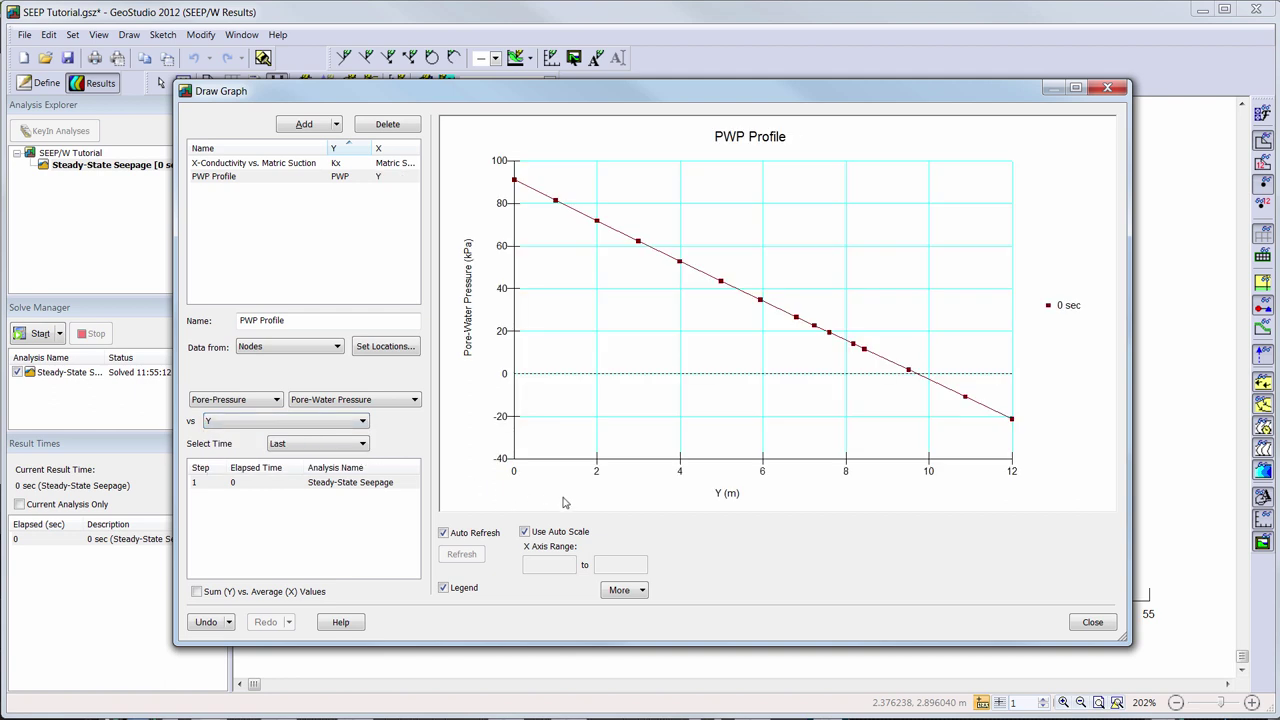
Rotate the PWP Profile graph 90 degrees, hide its legend and set its font size to 10, and close the graph
left_click(643, 591)
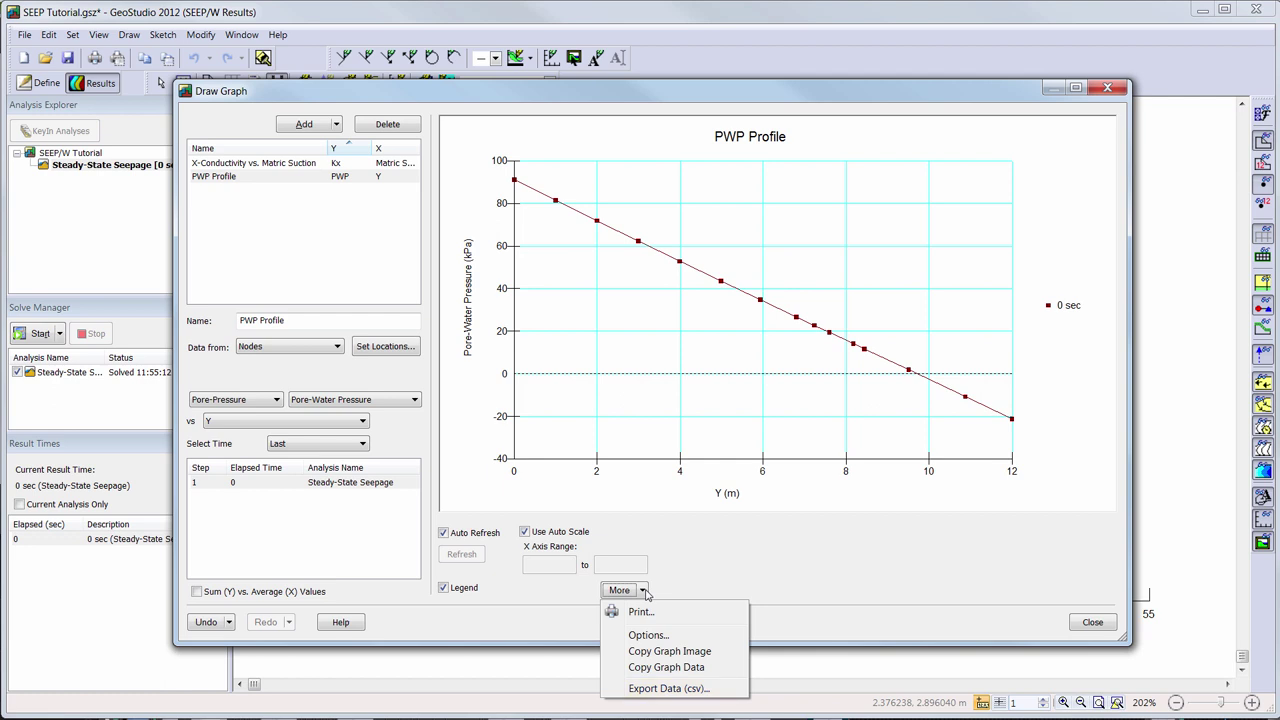
left_click(664, 636)
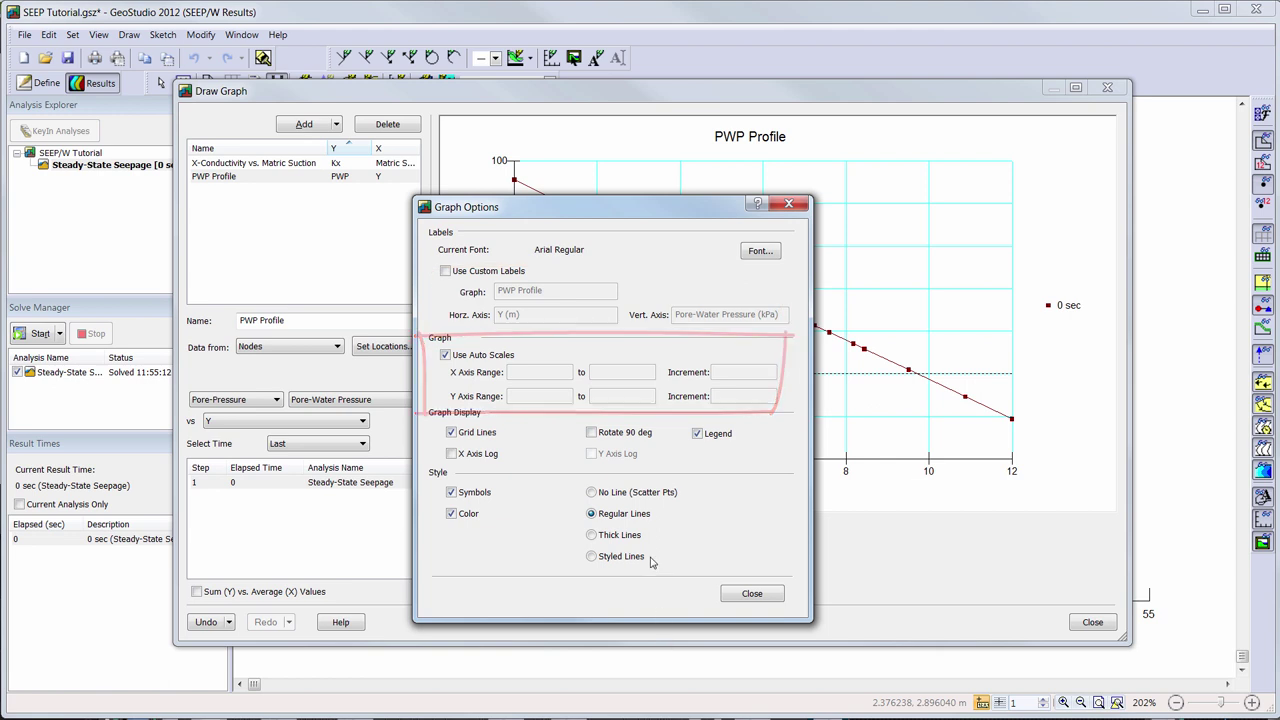
left_click(591, 432)
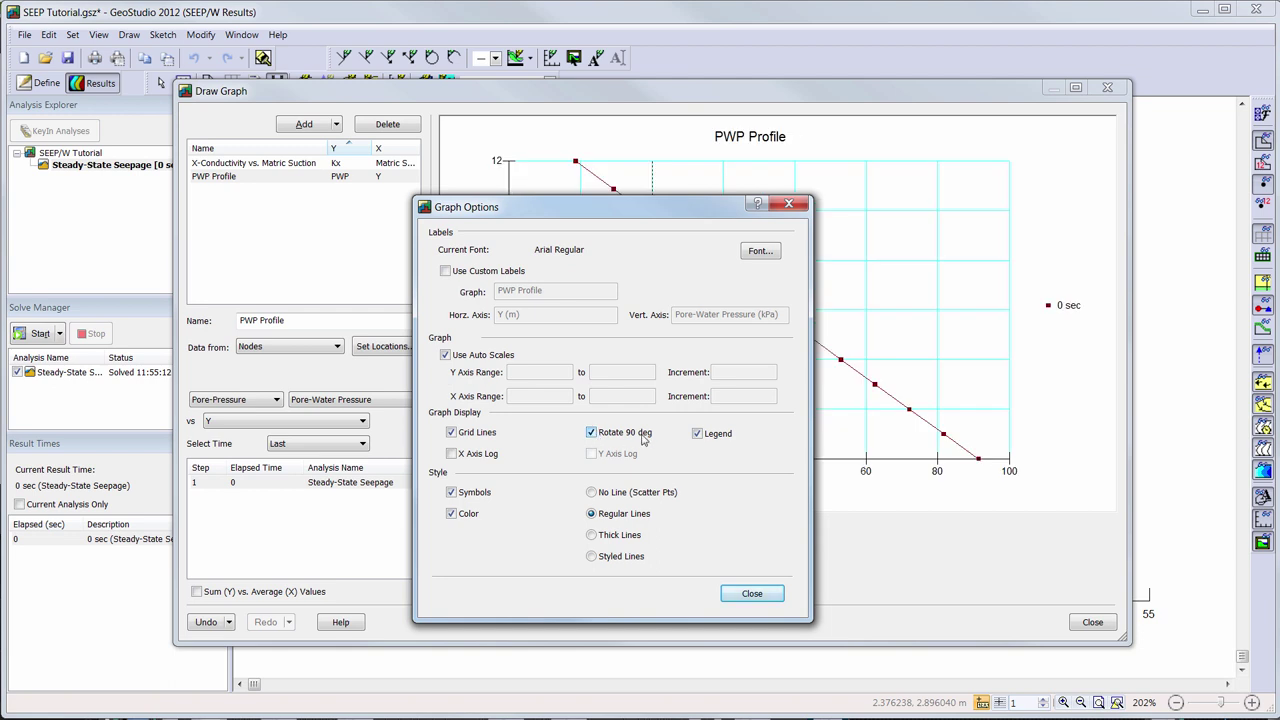
left_click(698, 434)
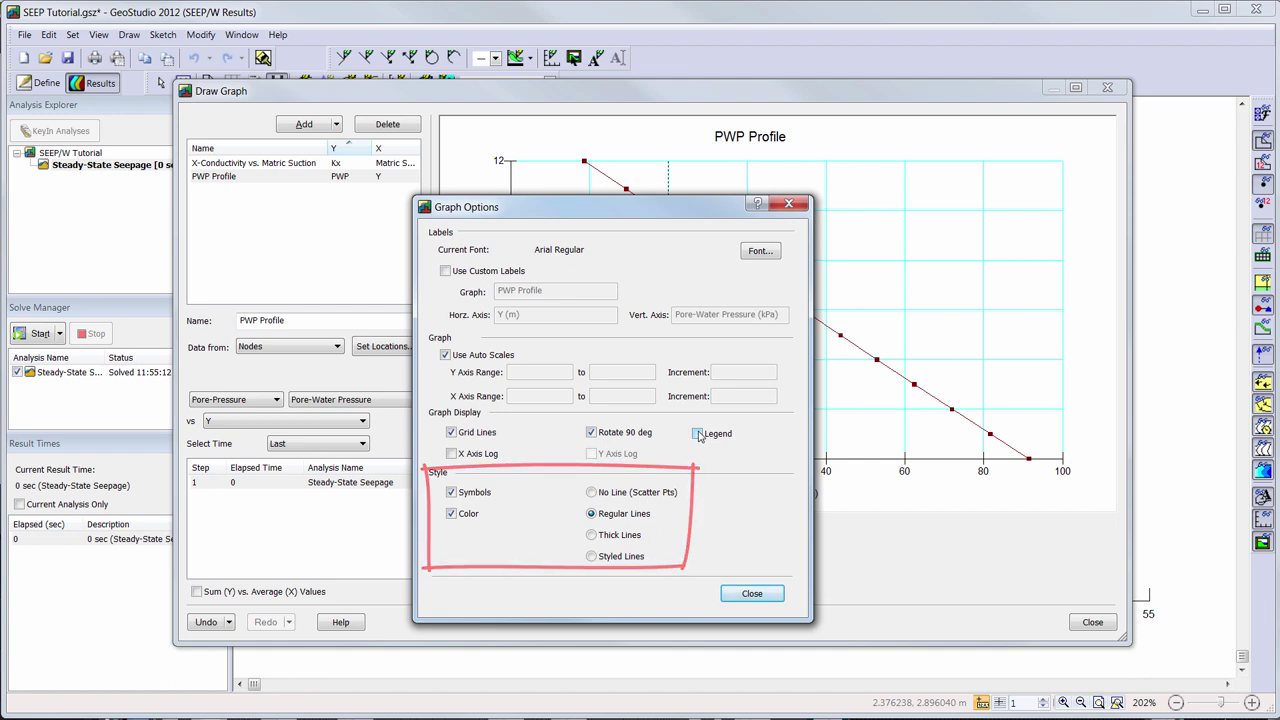
left_click(760, 251)
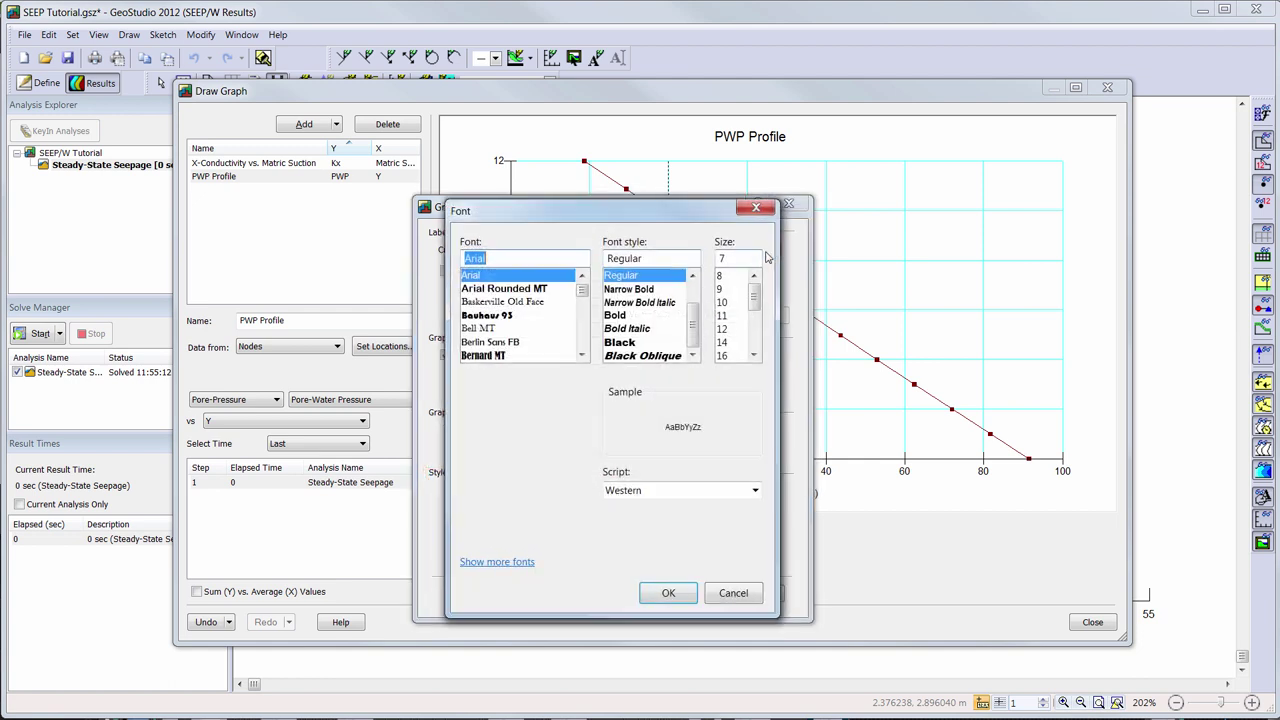
left_click(740, 303)
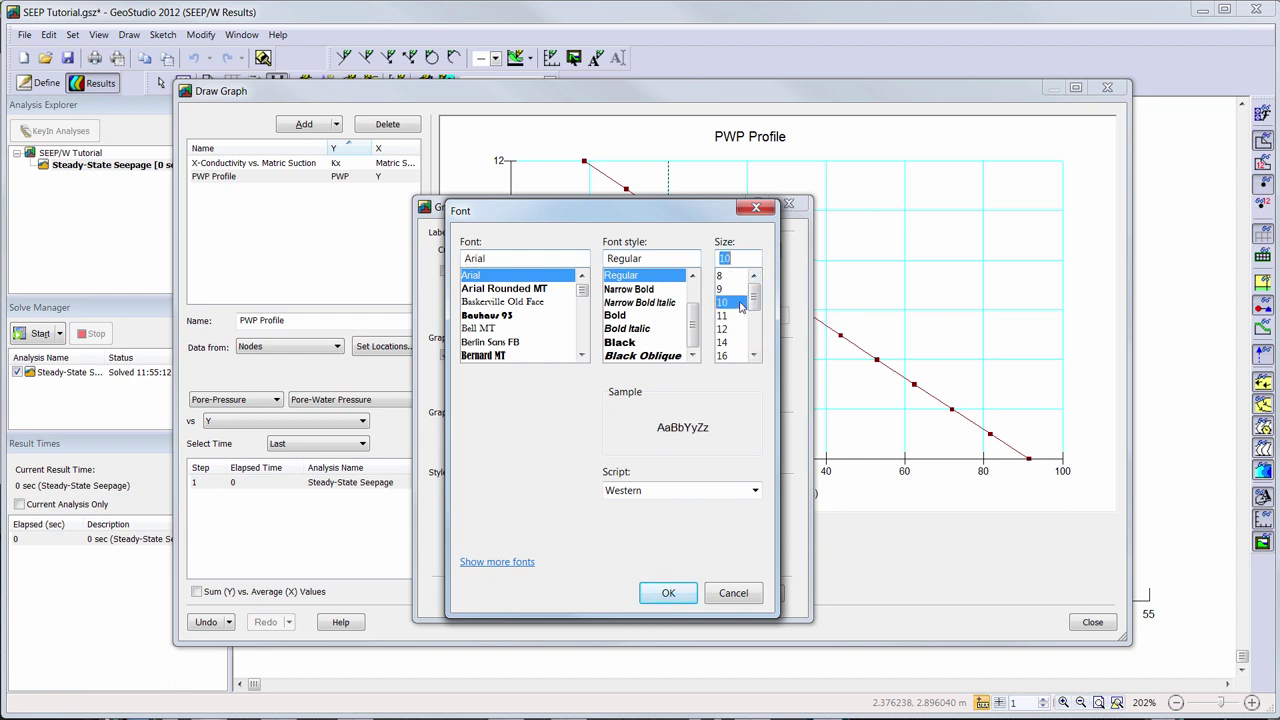
left_click(677, 596)
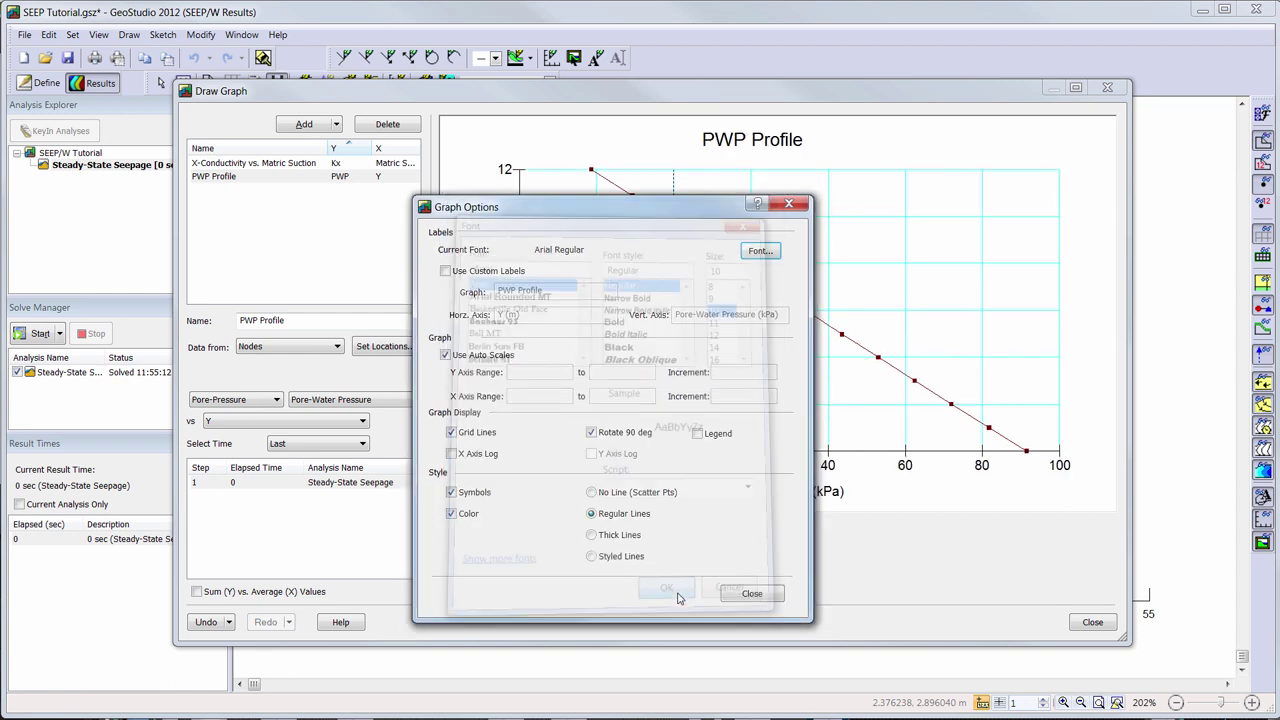
left_click(752, 594)
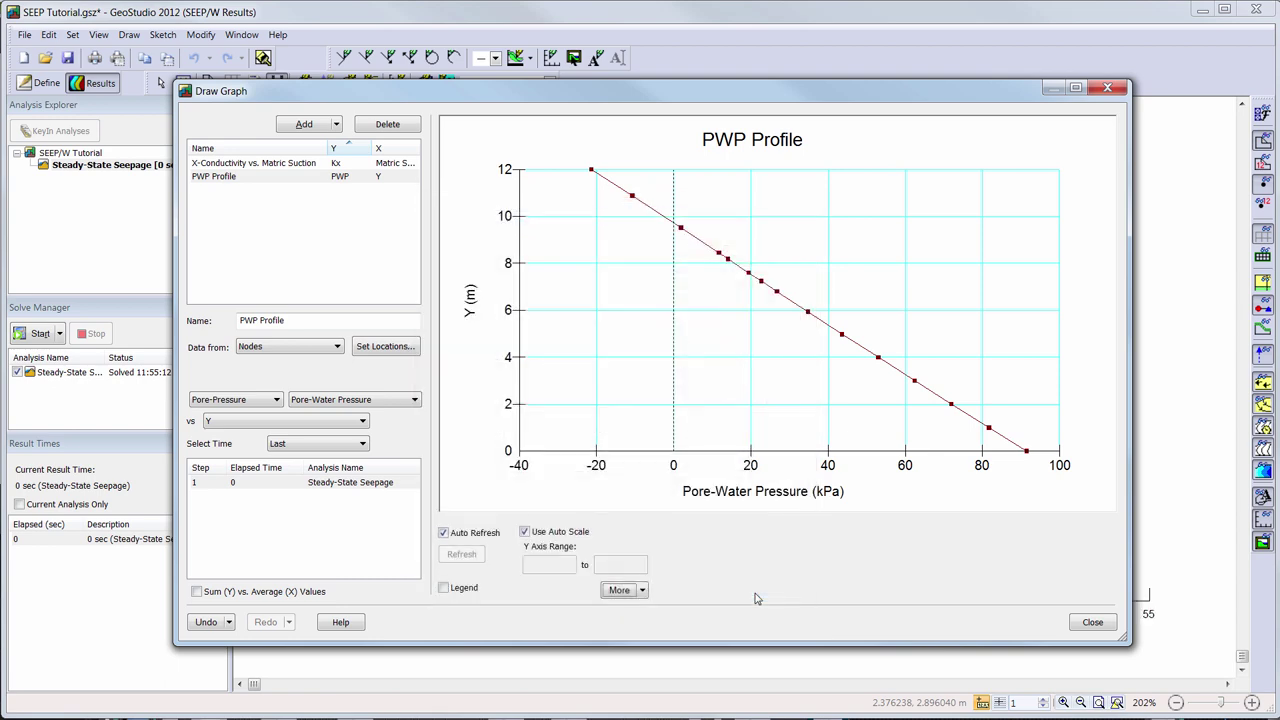
left_click(1105, 628)
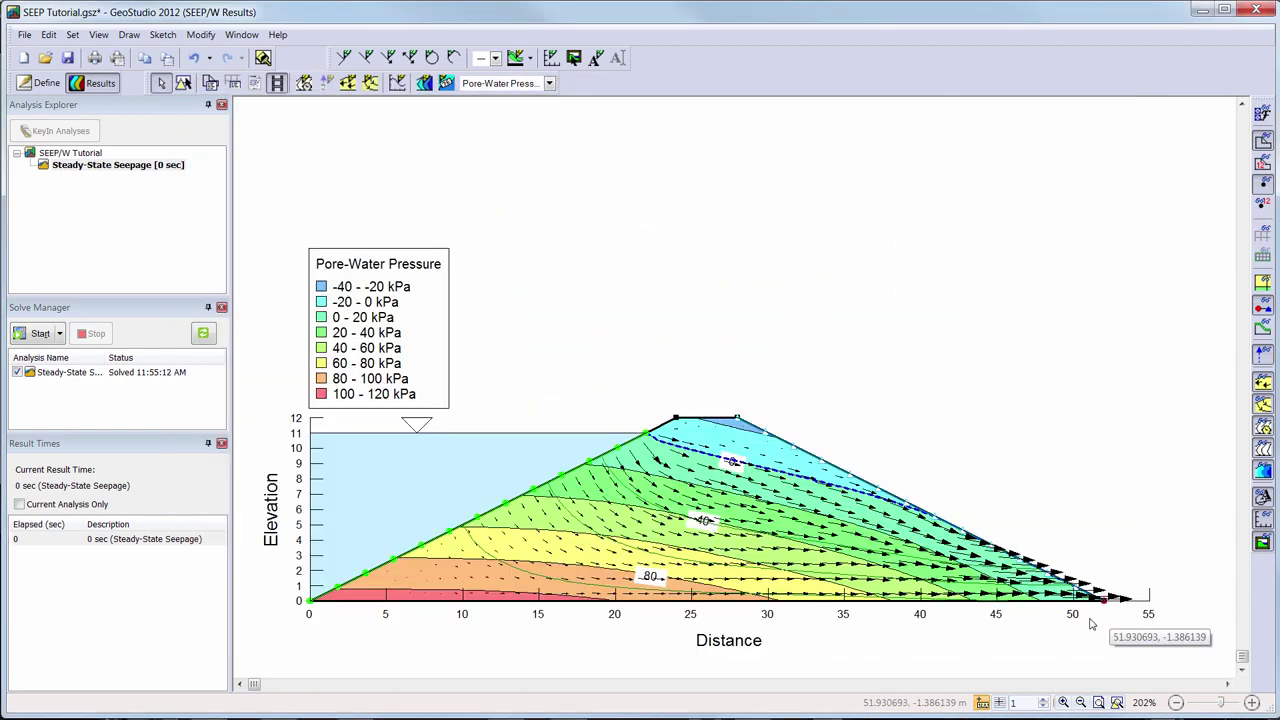
Return to the model definition and clone the Steady-State Seepage analysis
left_click(27, 85)
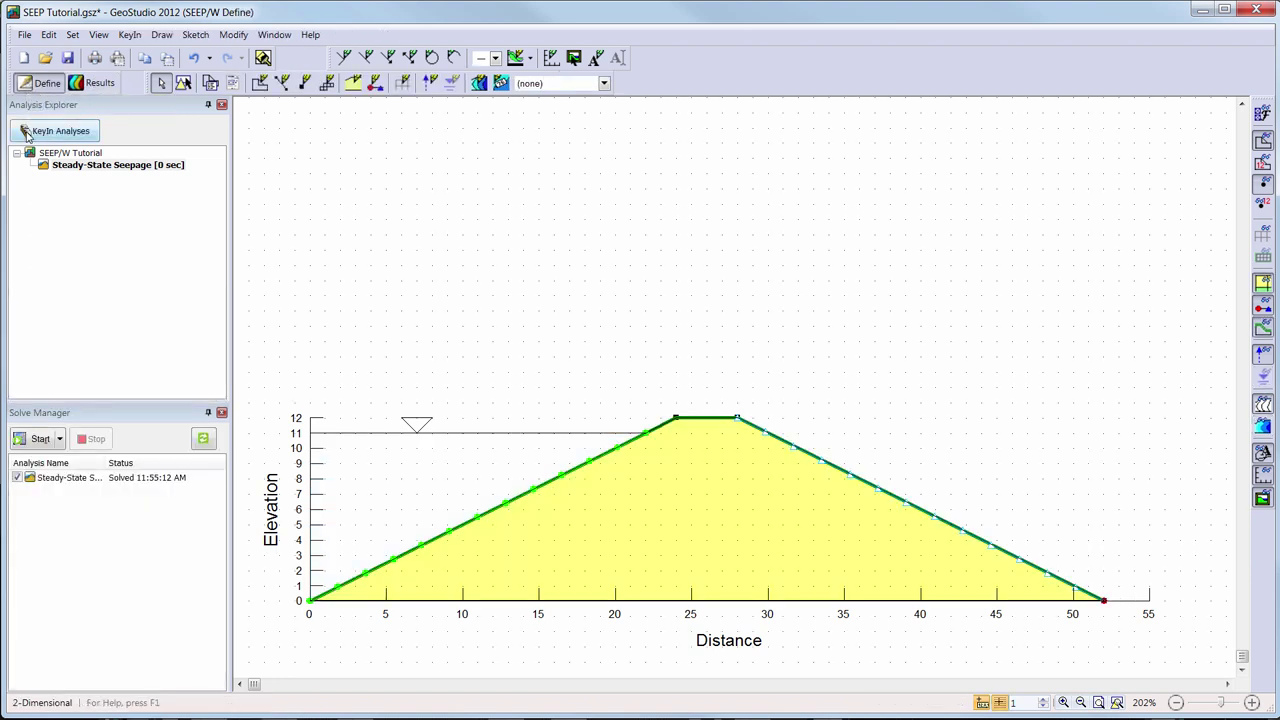
left_click(27, 136)
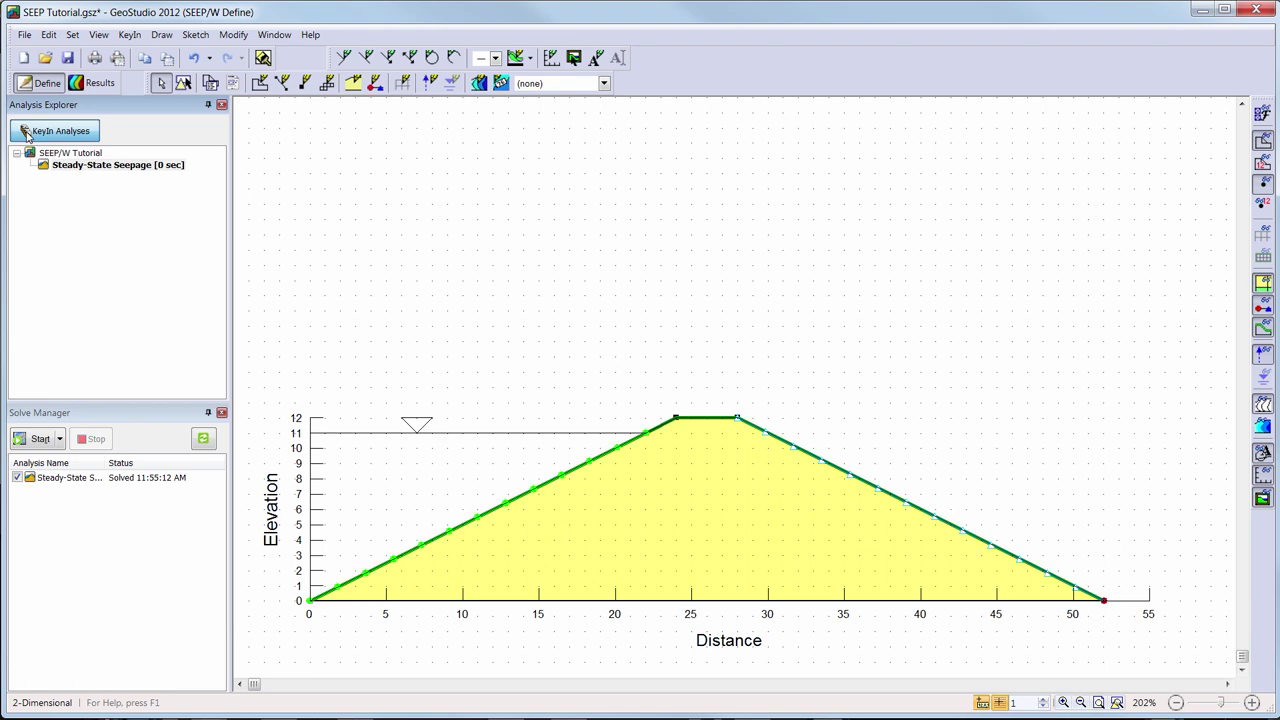
left_click(27, 135)
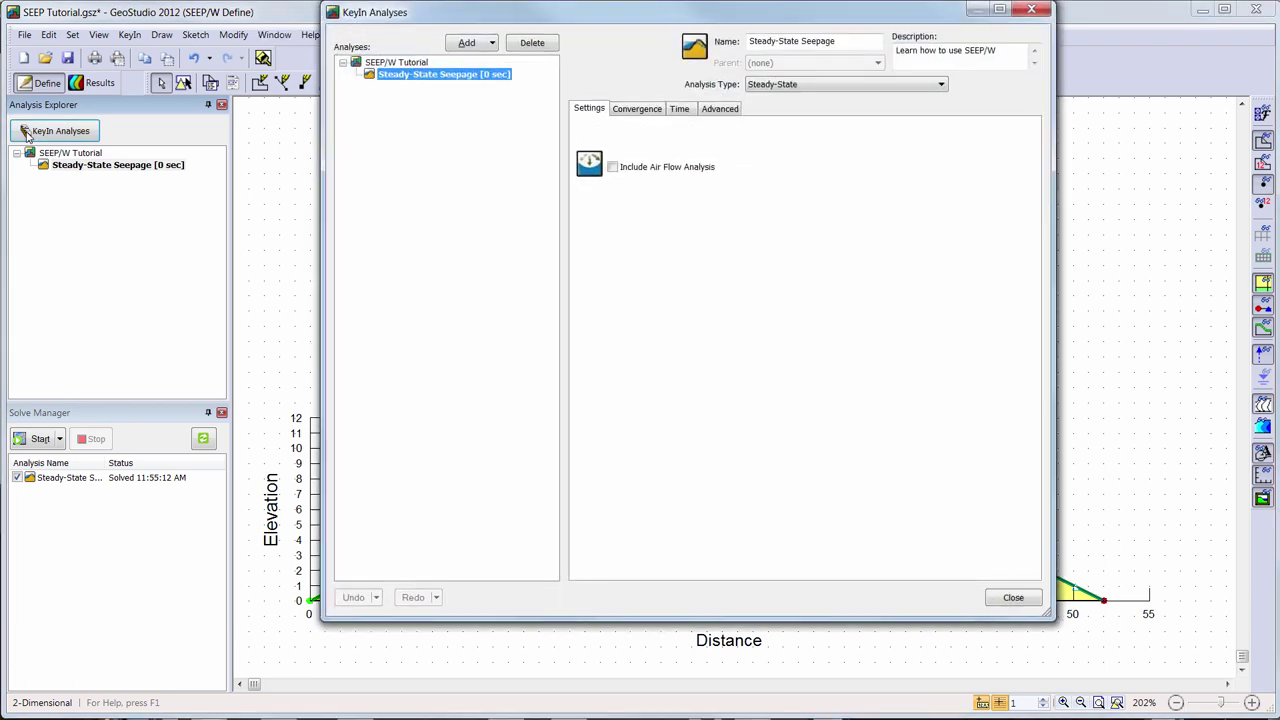
left_click(493, 43)
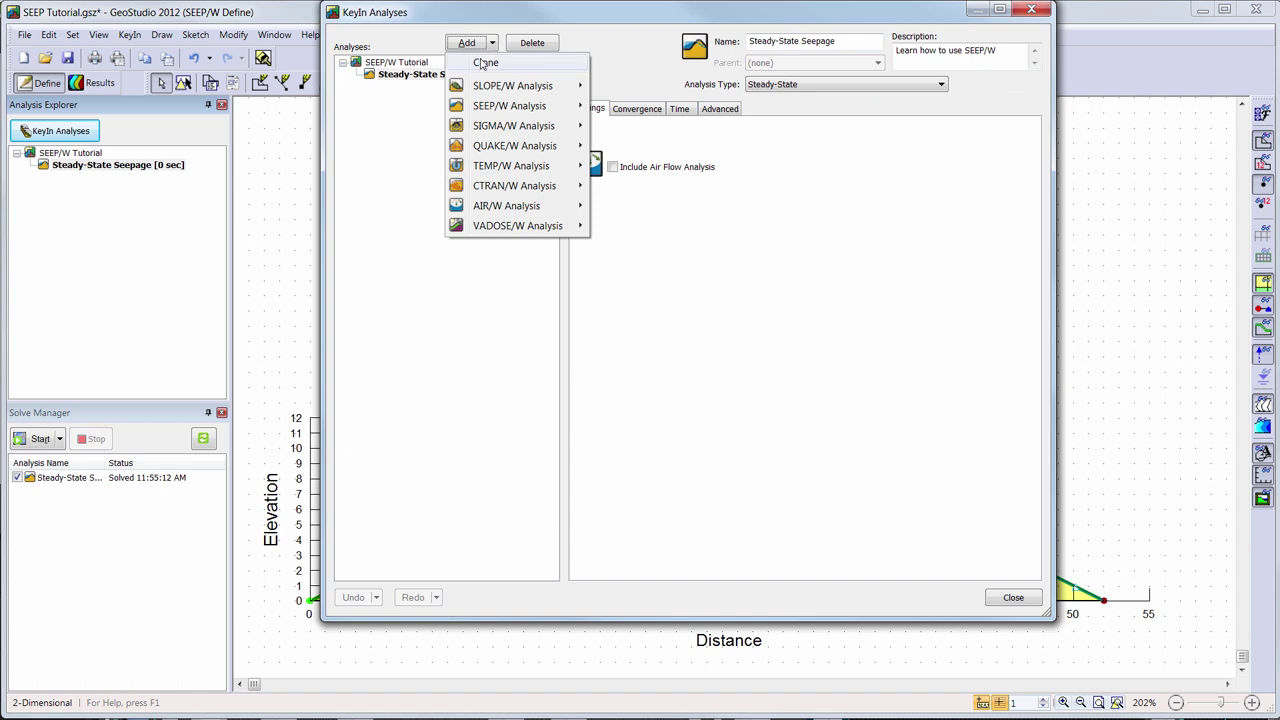
left_click(484, 63)
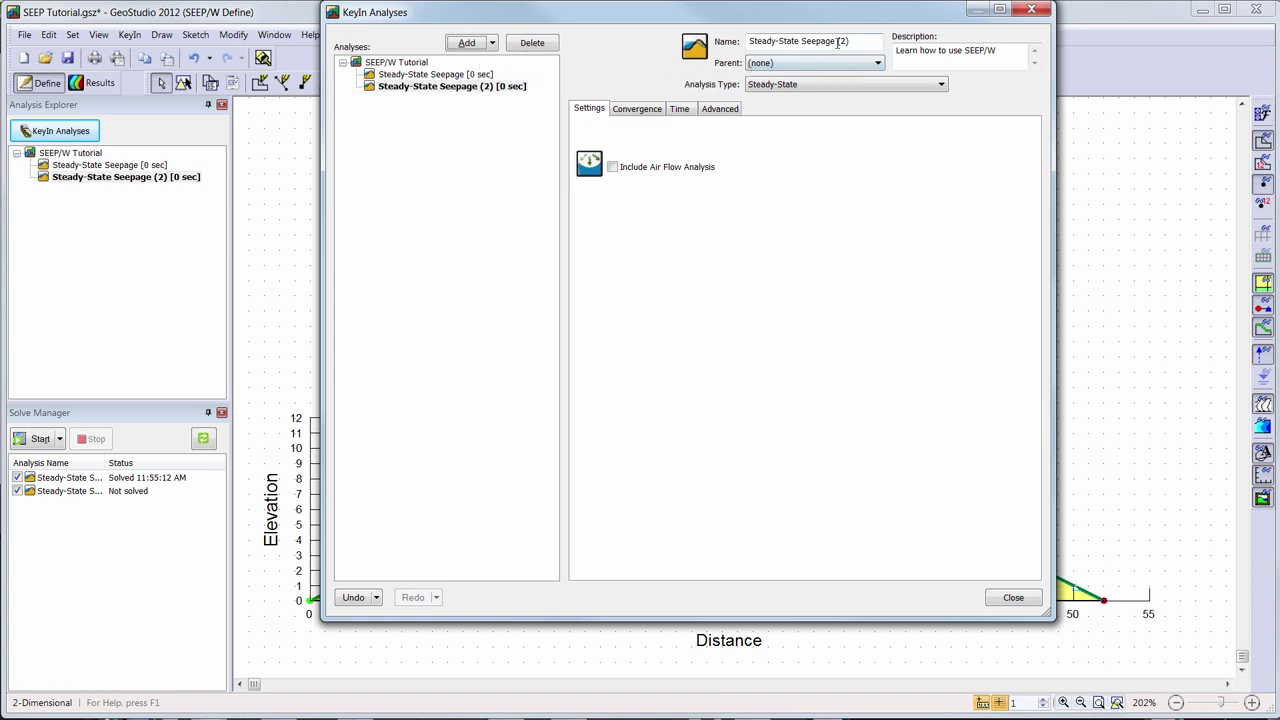
Rename the cloned analysis as Steady-State Seepage with drain and close the analysis settings
left_click_drag(838, 41, 876, 41)
type("with drain")
key("Tab")
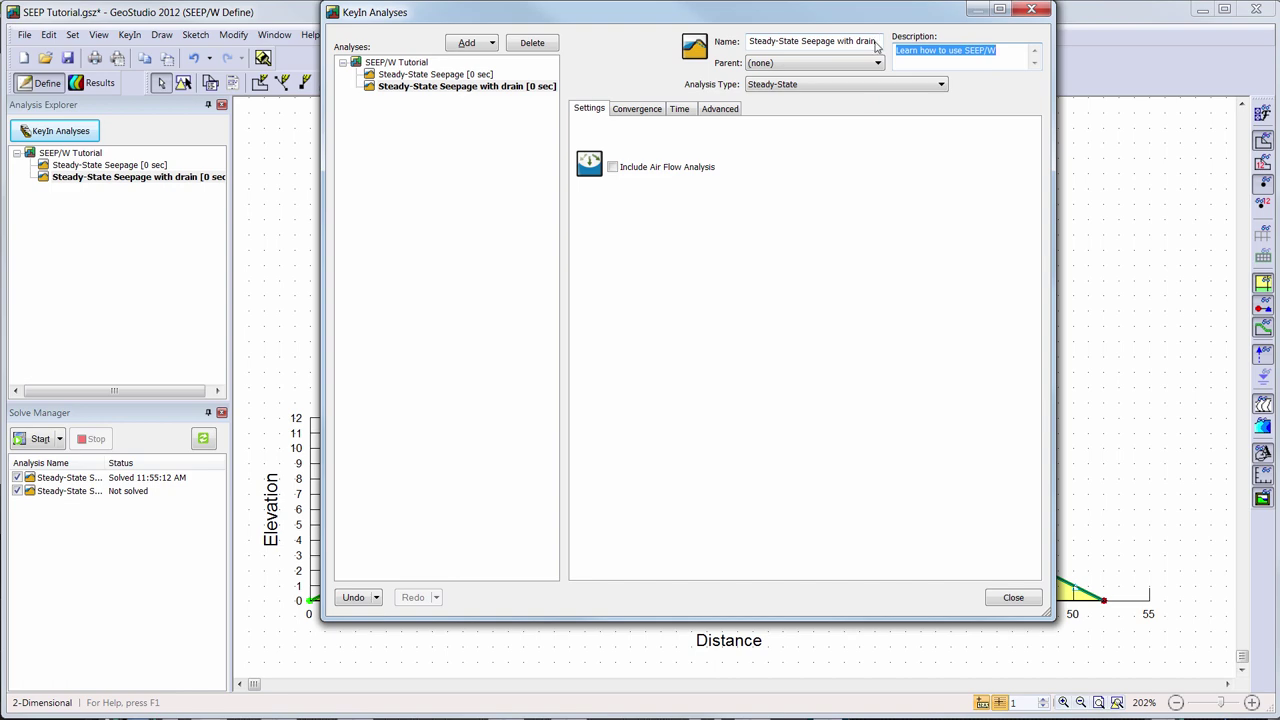
left_click(1013, 598)
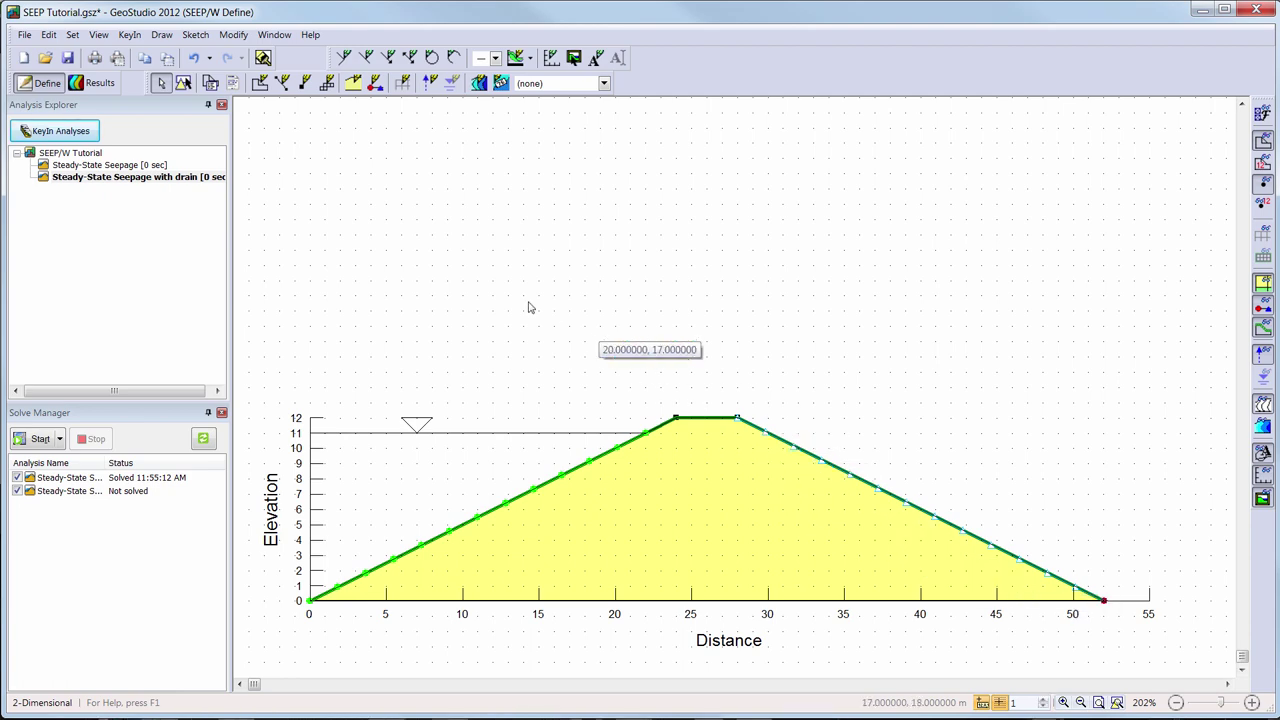
Add a point on the dam's base line at X 45 m, Y 0 m
left_click(305, 84)
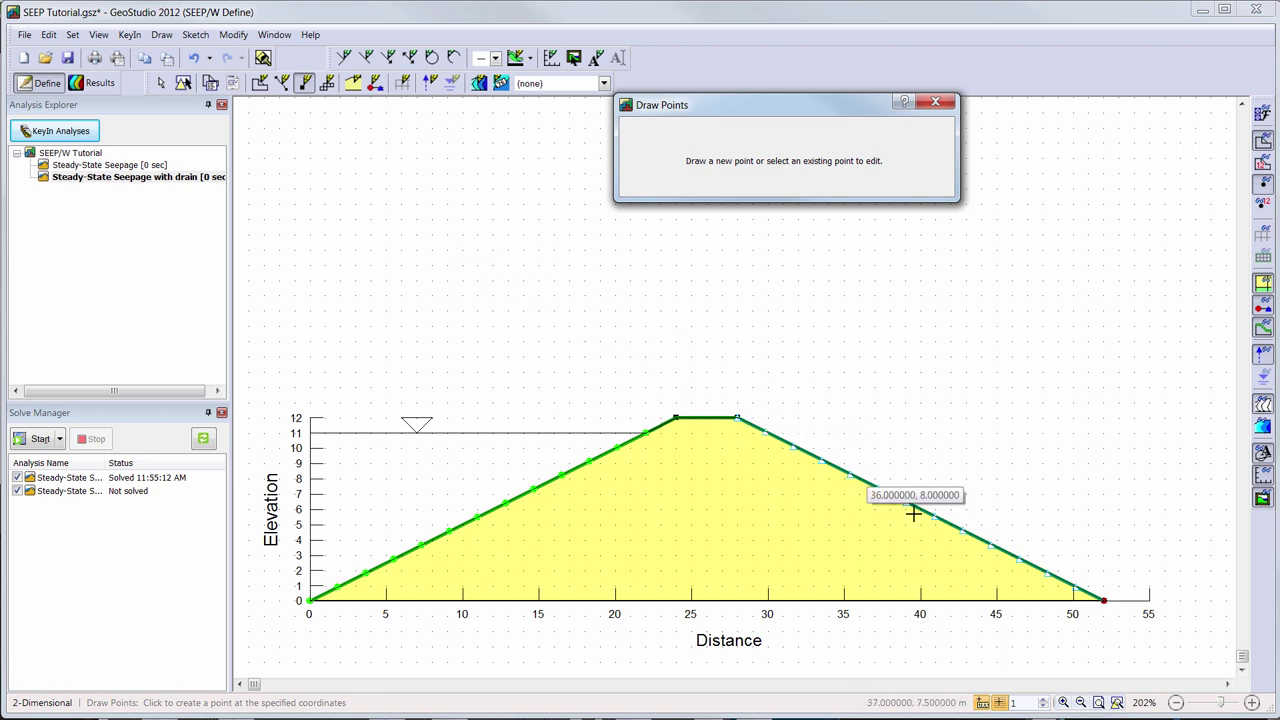
left_click(997, 600)
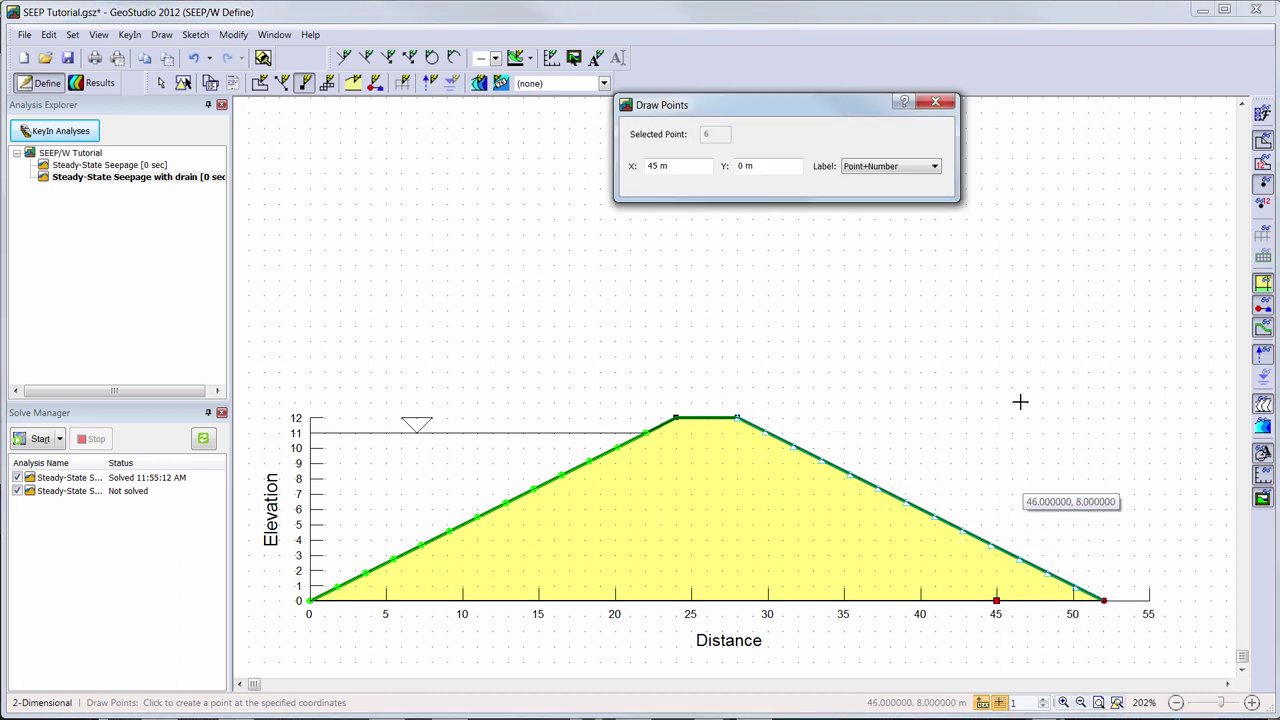
left_click(938, 104)
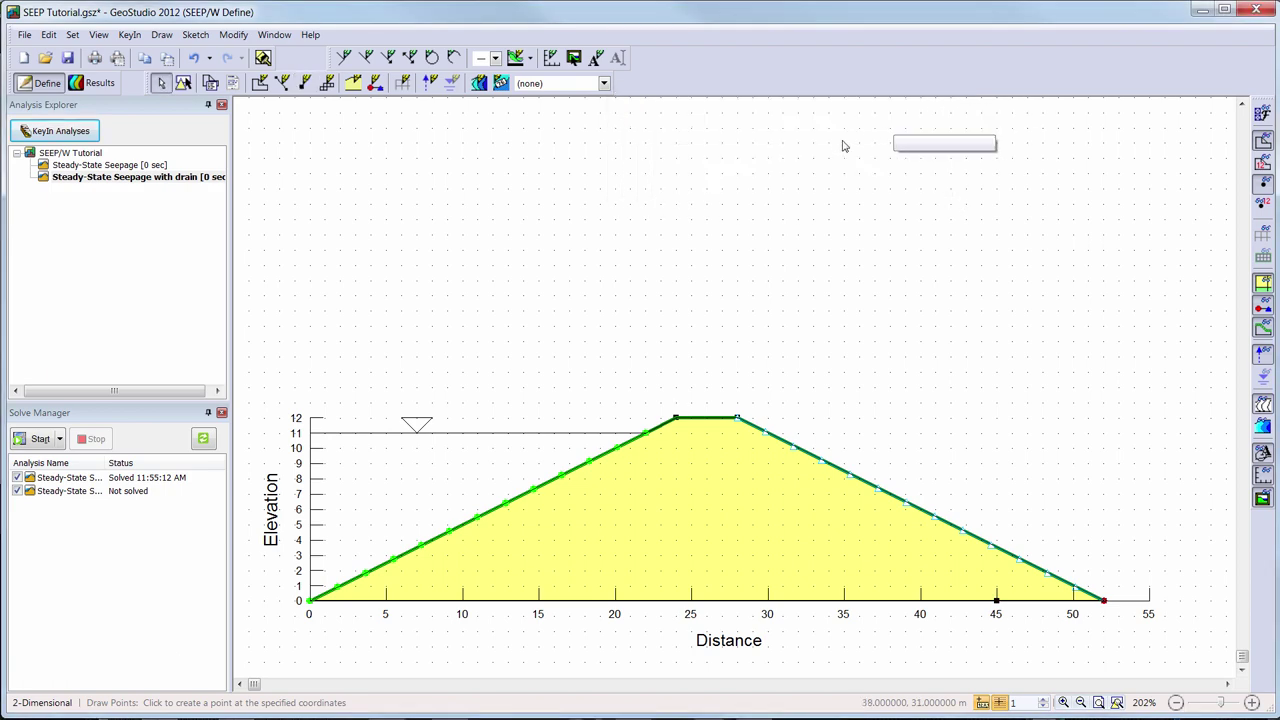
Assign Zero Pressure to the base line between x = 45 and the downstream toe, and remove the boundary condition from the downstream face
left_click(377, 91)
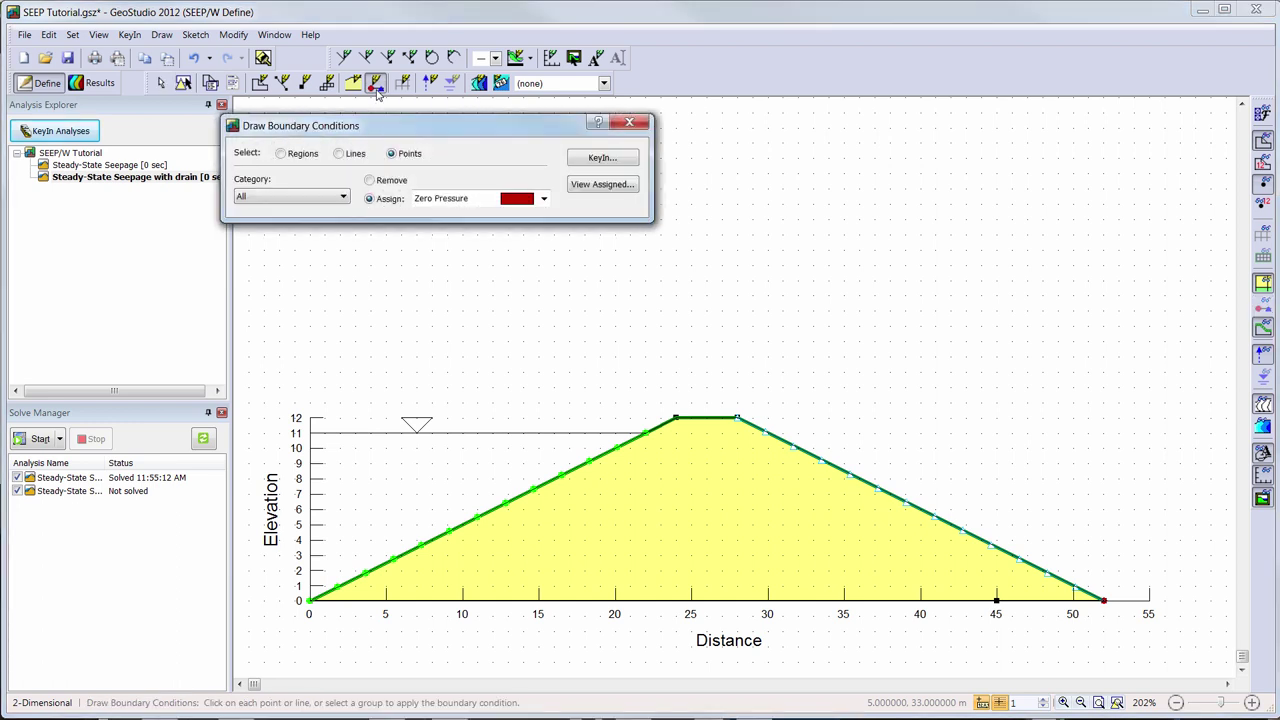
left_click(340, 156)
left_click(1030, 602)
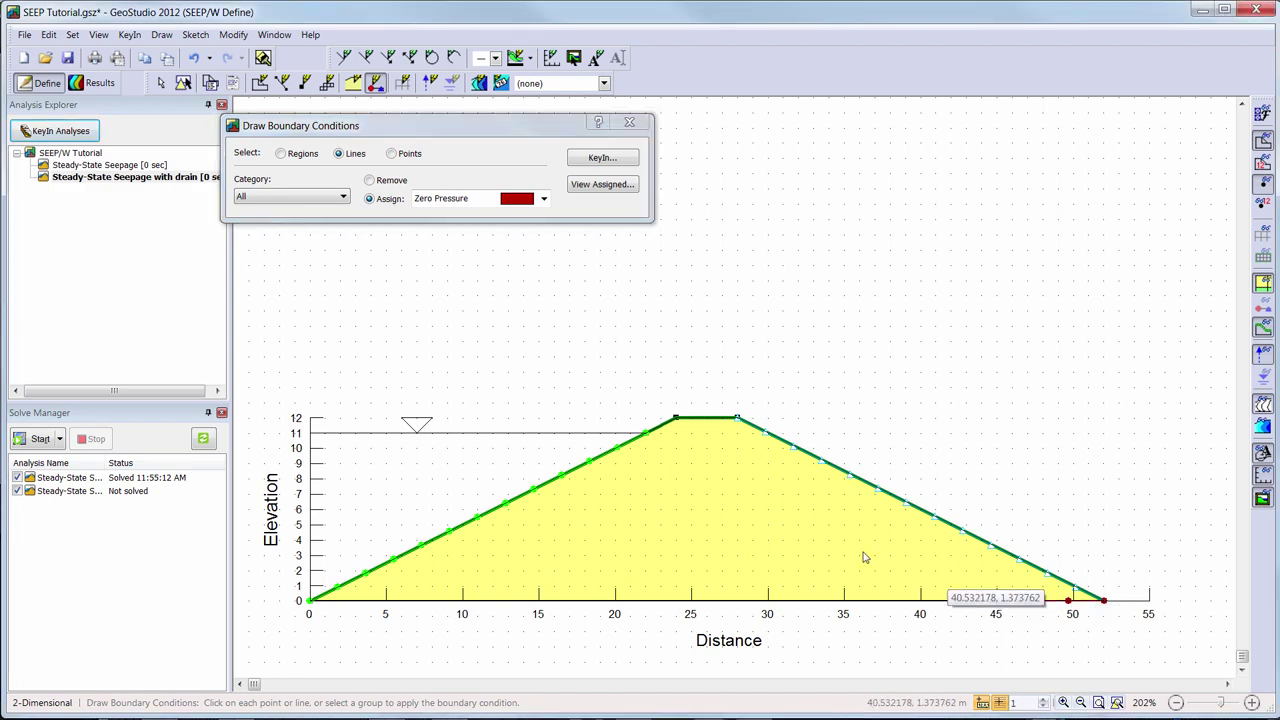
left_click(370, 180)
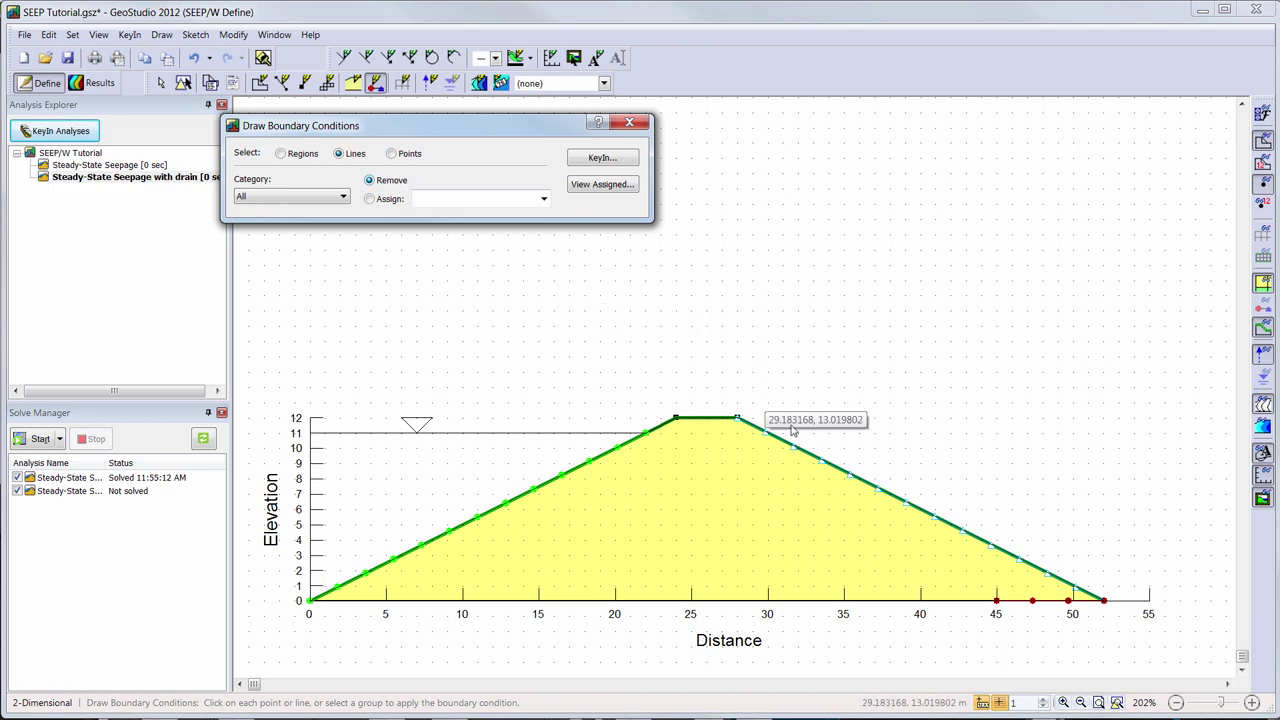
left_click(825, 464)
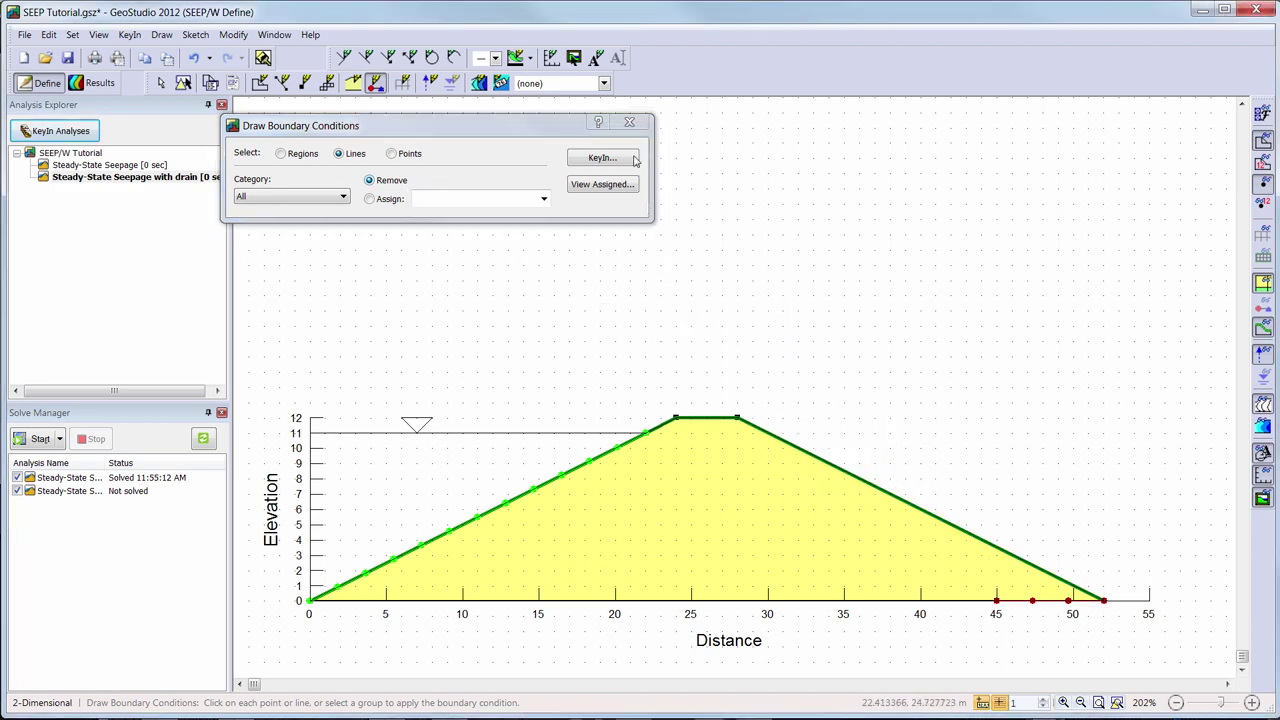
left_click(629, 124)
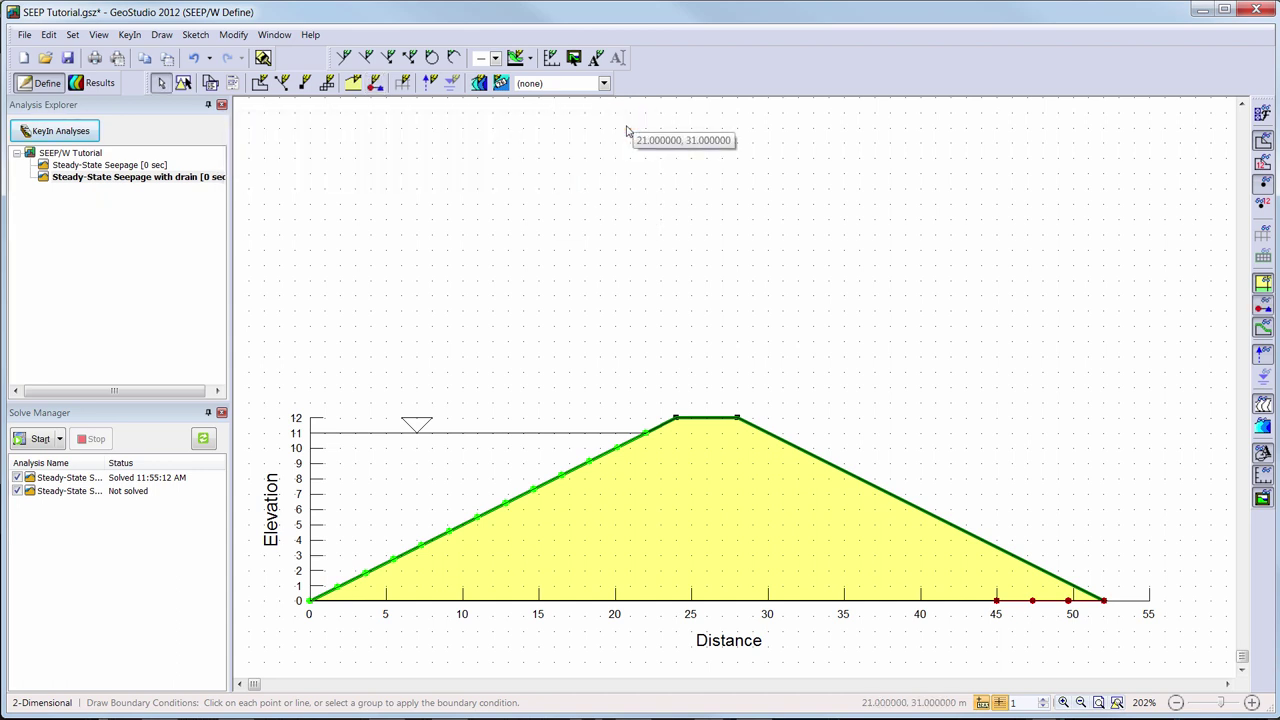
Set the mesh edge length along the drain line between x = 45 and the toe to 0.5 m
left_click(404, 84)
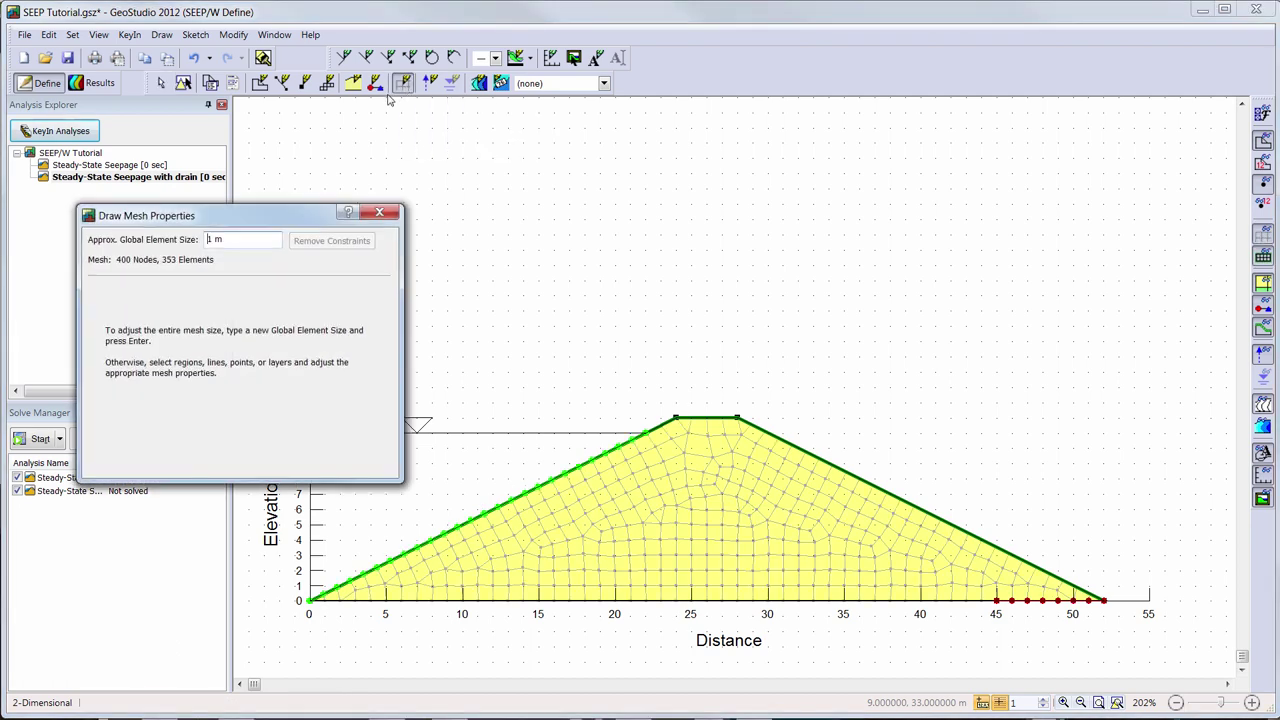
left_click(1036, 601)
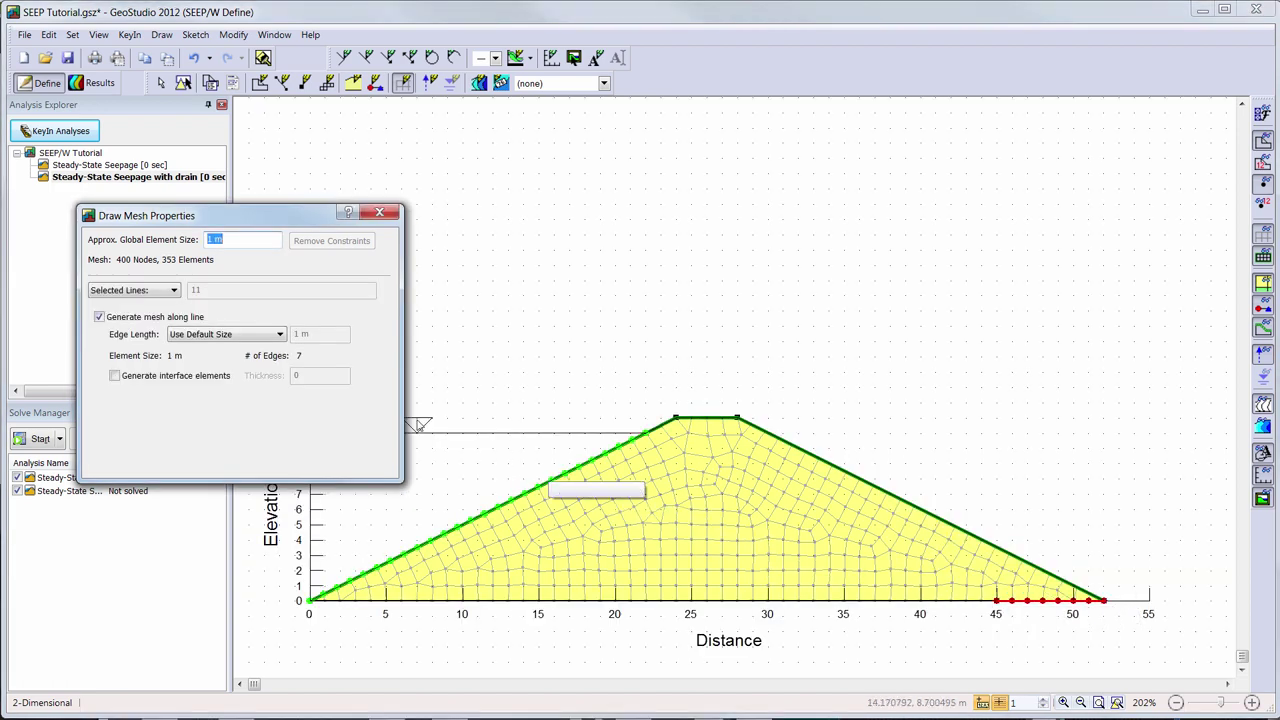
left_click(280, 336)
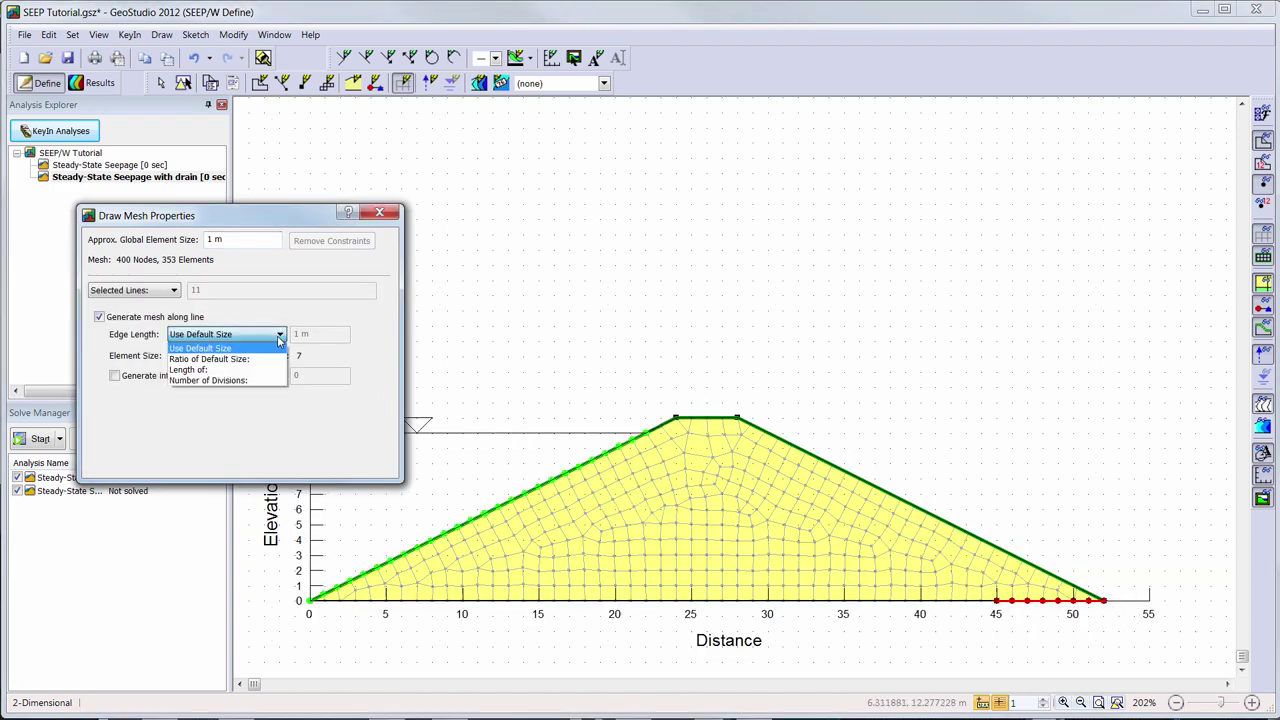
left_click(278, 370)
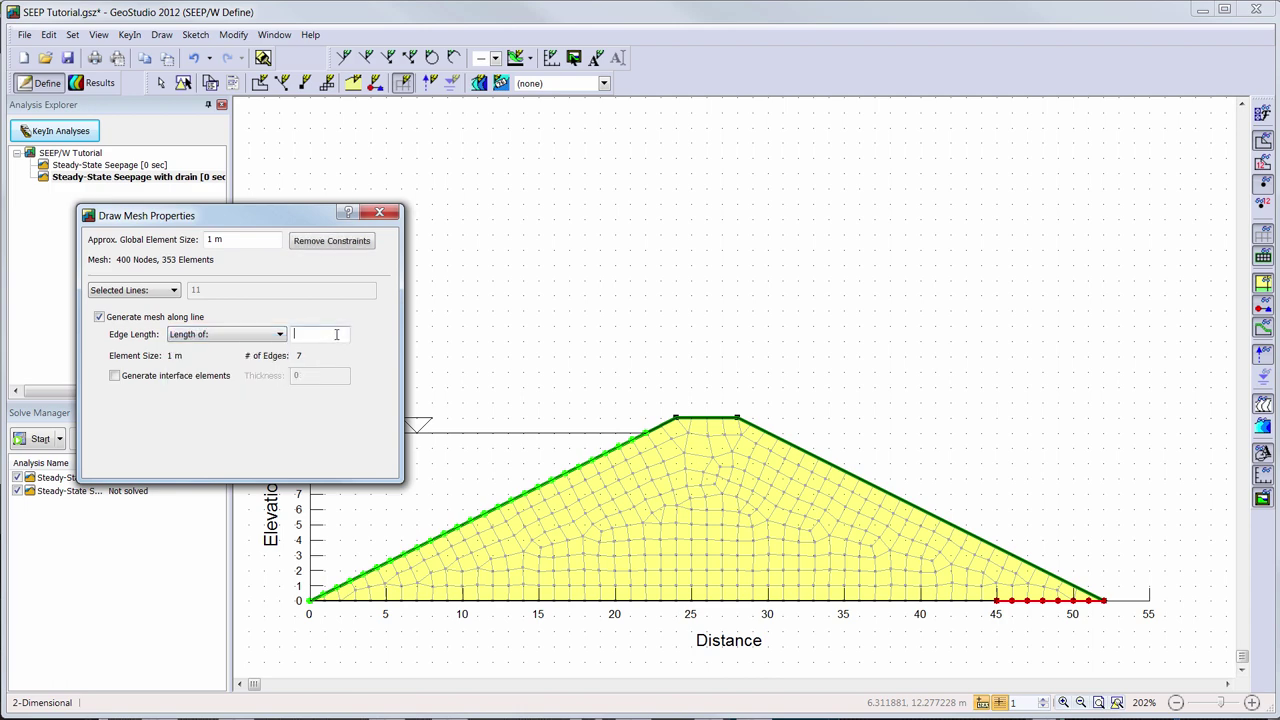
type("0.5")
key("Return")
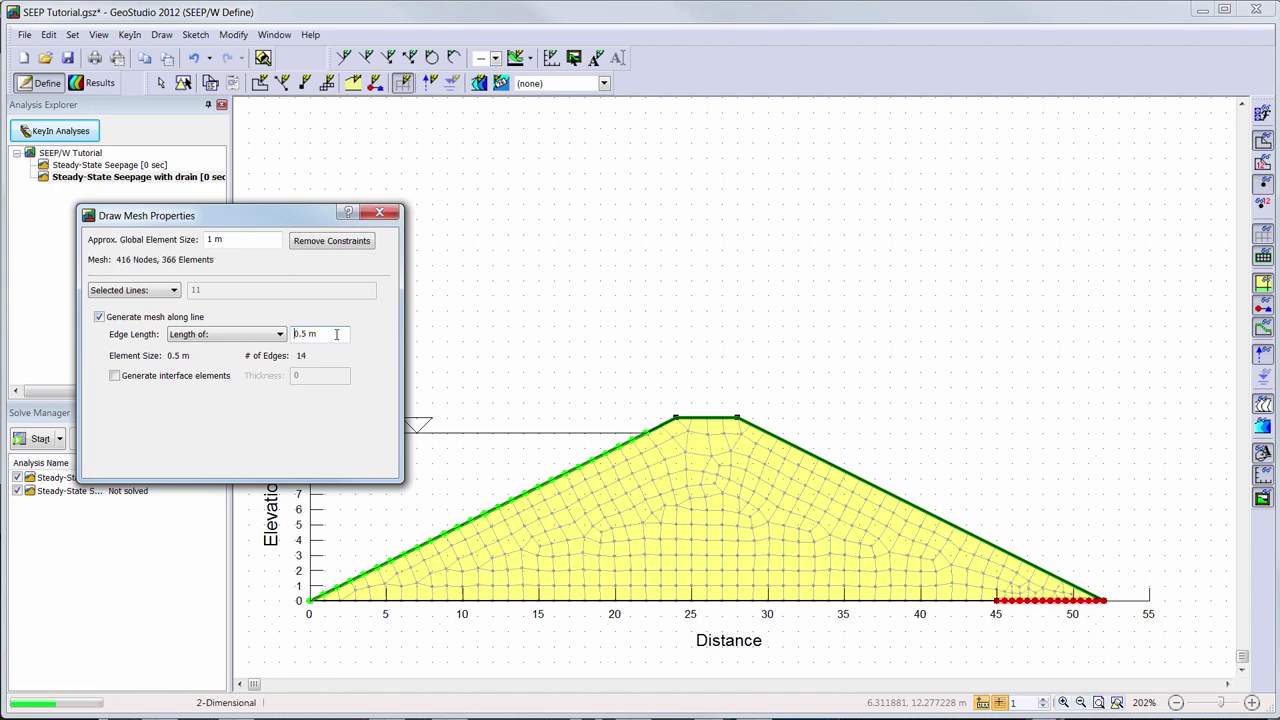
left_click(381, 212)
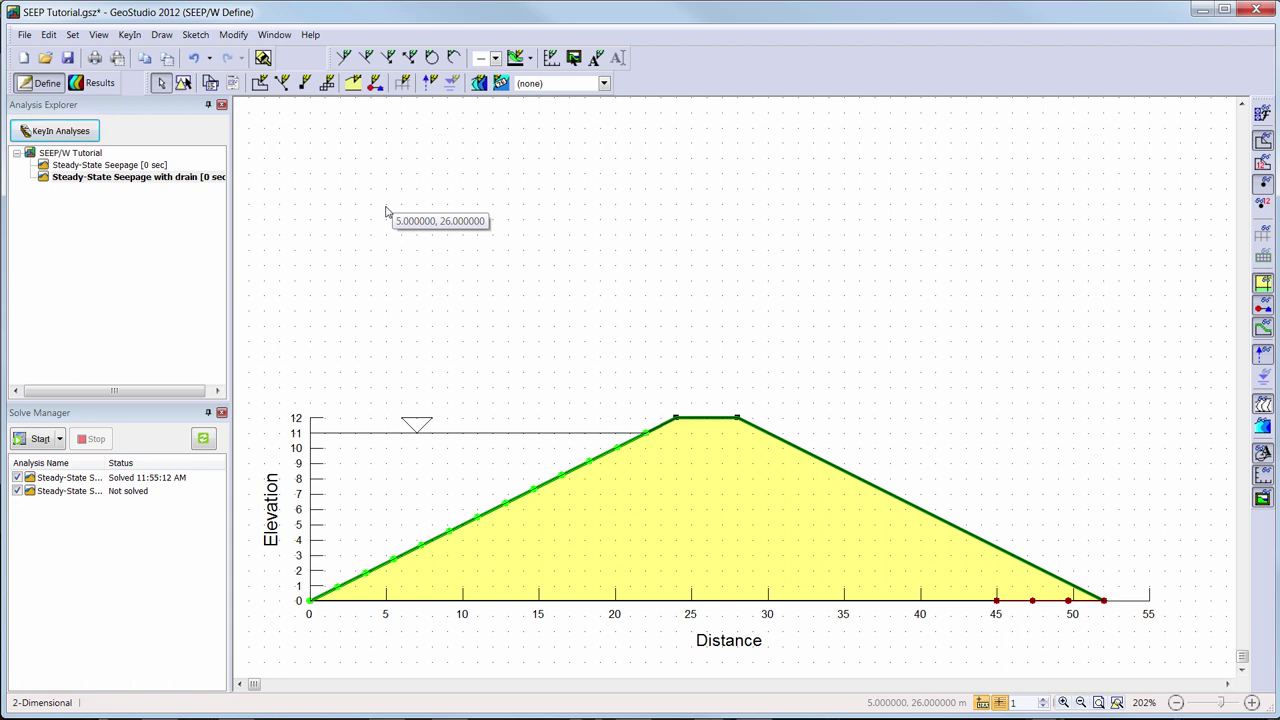
Draw flux section 1 vertically through the crest from (26, 13) to (26, -1)
left_click(432, 88)
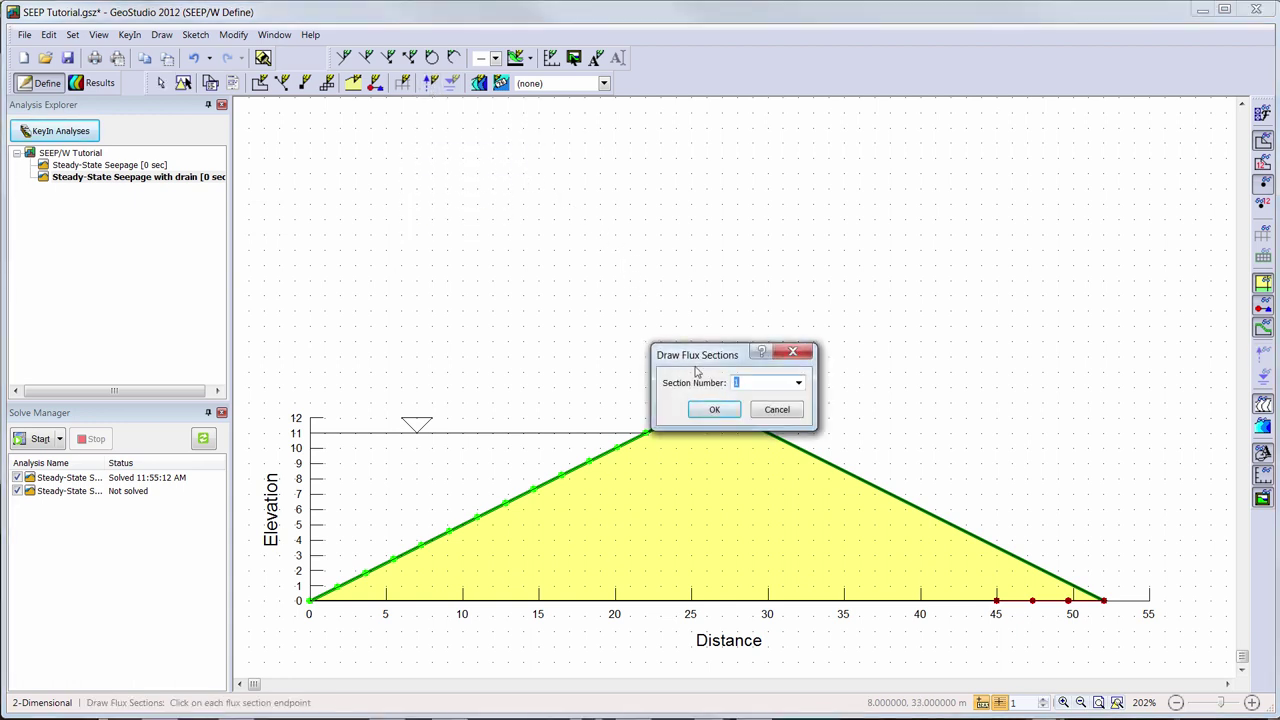
left_click(722, 410)
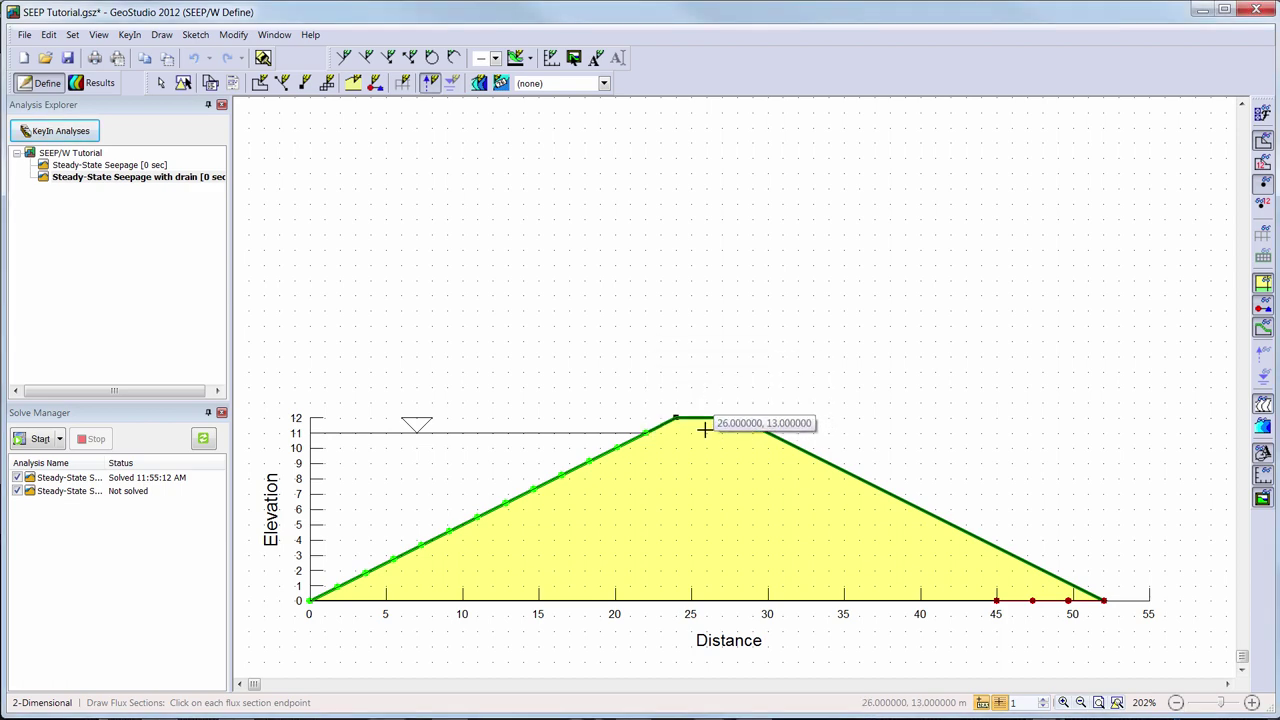
left_click(705, 428)
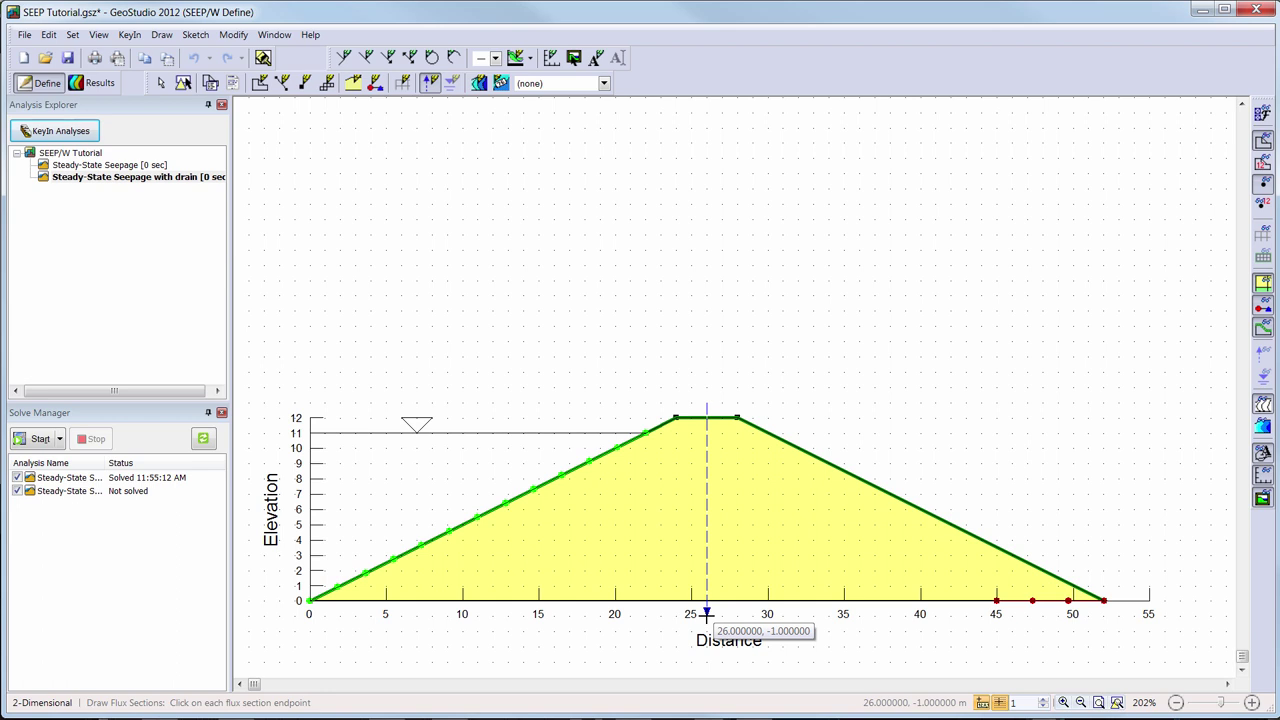
left_click(706, 614)
right_click(716, 625)
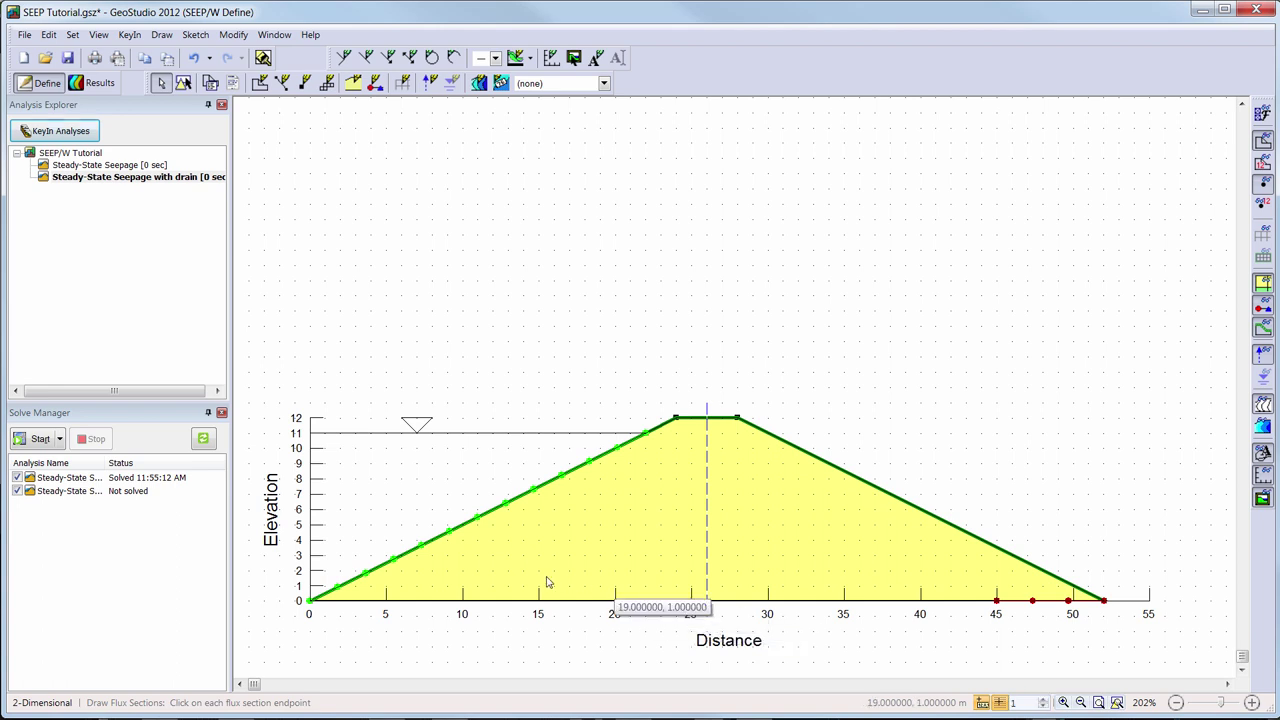
Solve only the Steady-State Seepage with drain analysis and place a flux label on the vertical flux section
left_click(17, 478)
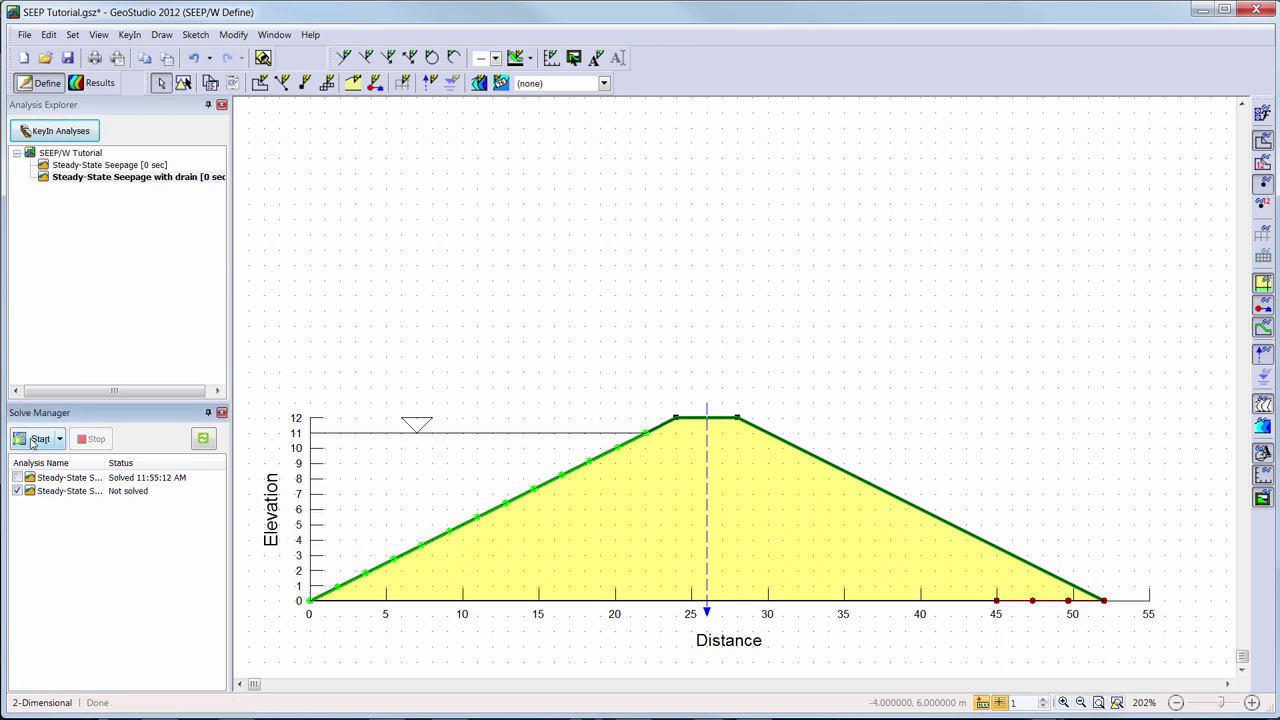
left_click(36, 440)
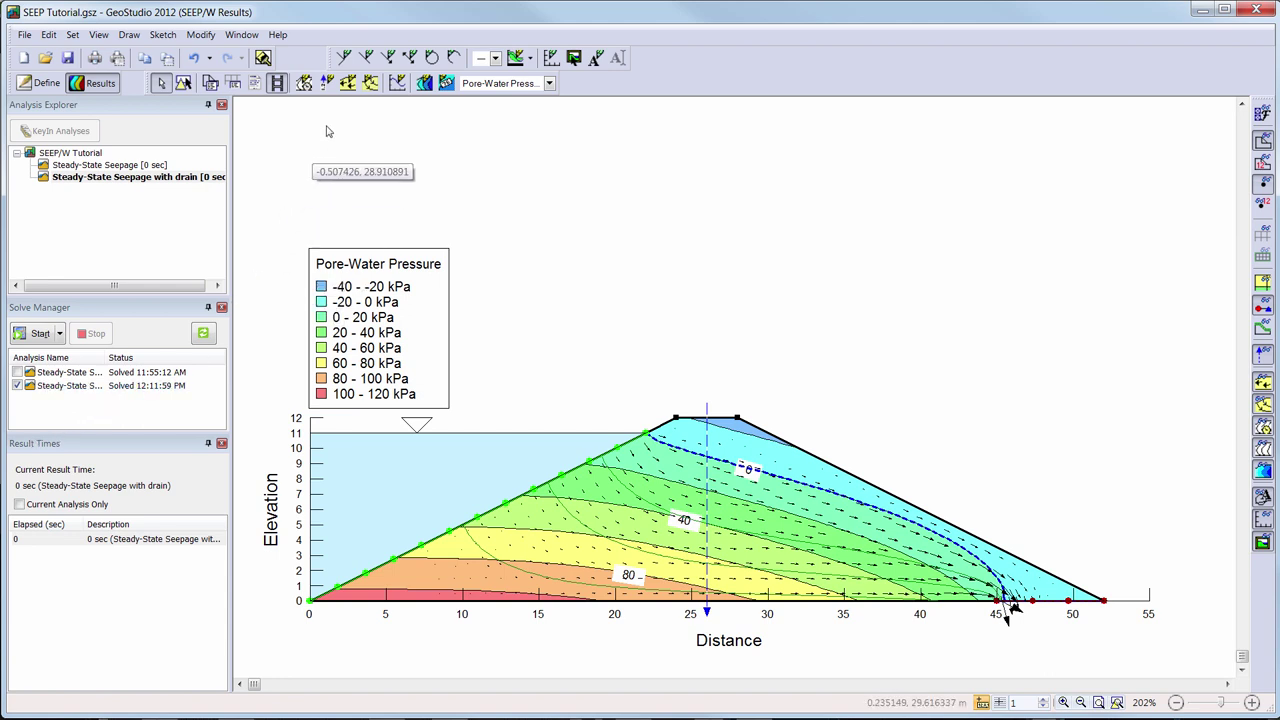
left_click(326, 83)
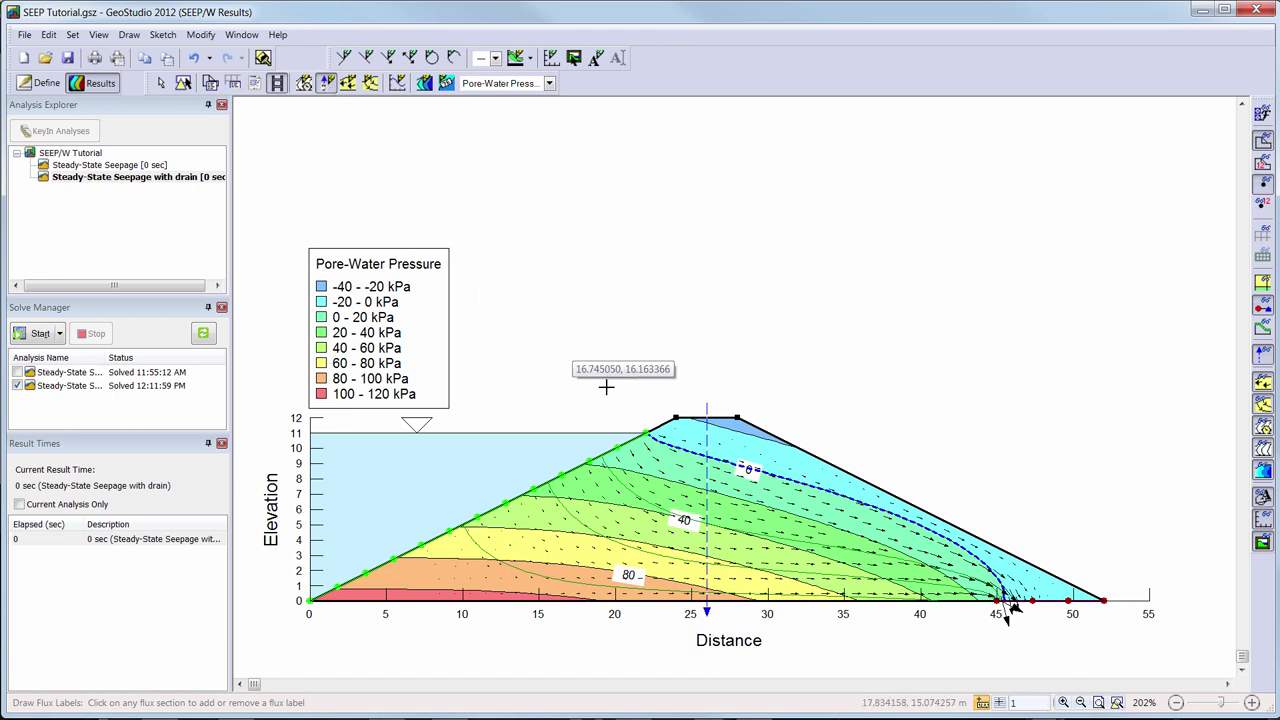
left_click(707, 486)
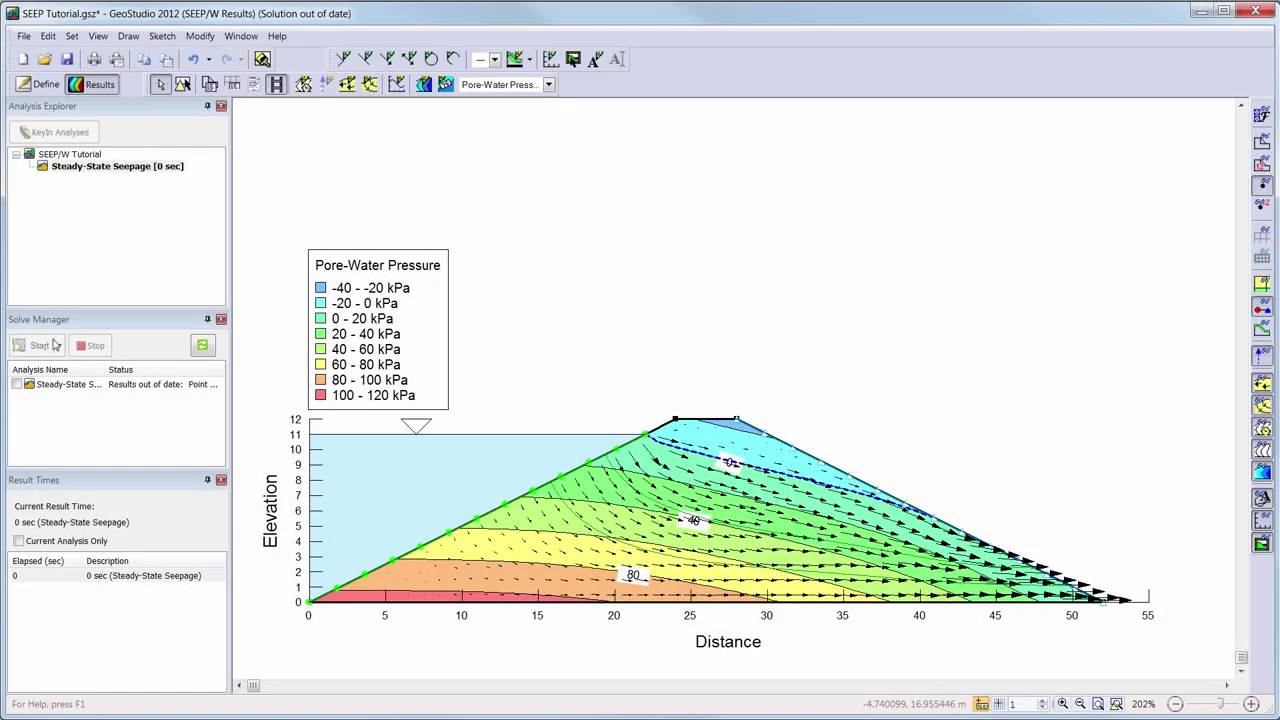
From the model definition, consult the help topic for Draw Materials and go to the help home page
left_click(36, 84)
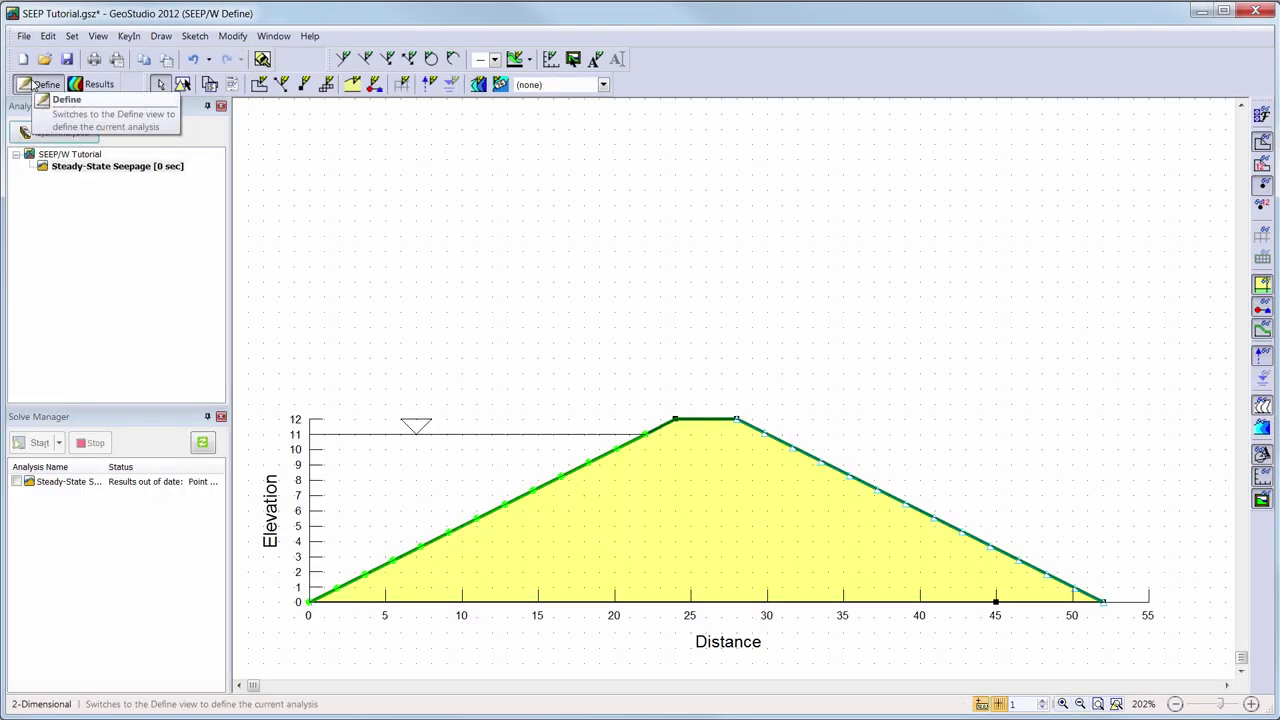
left_click(352, 84)
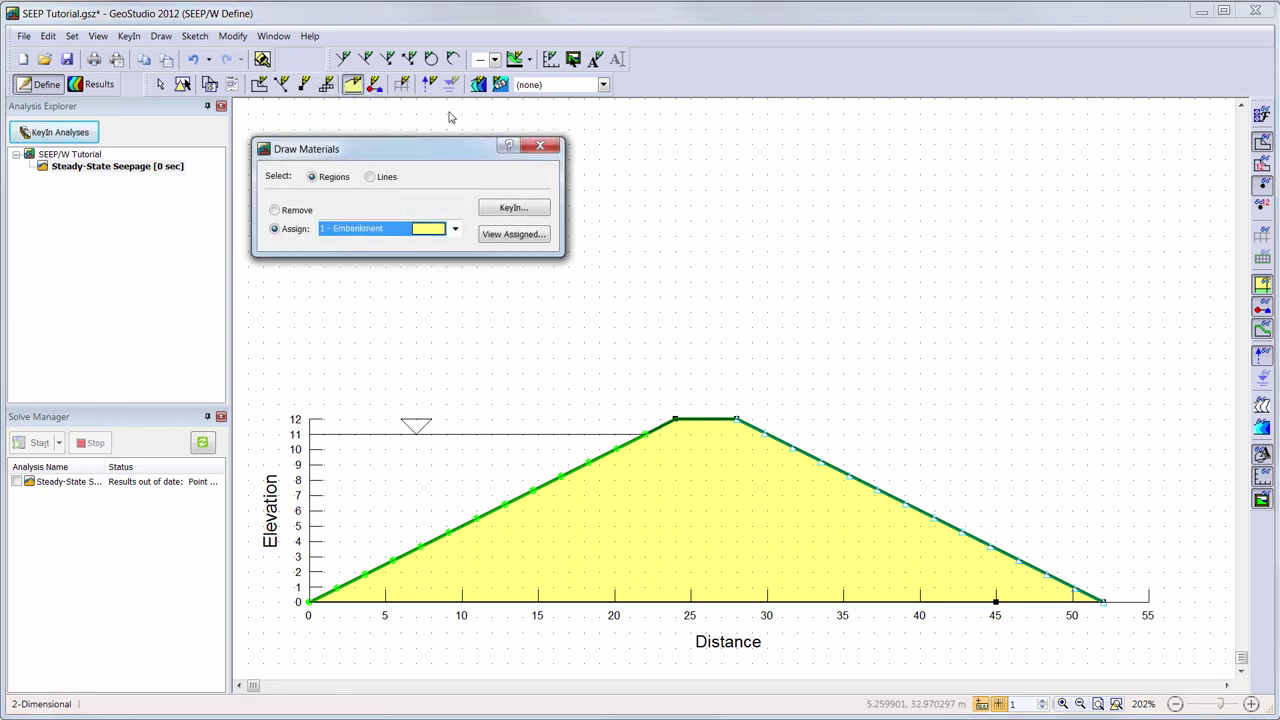
left_click(509, 147)
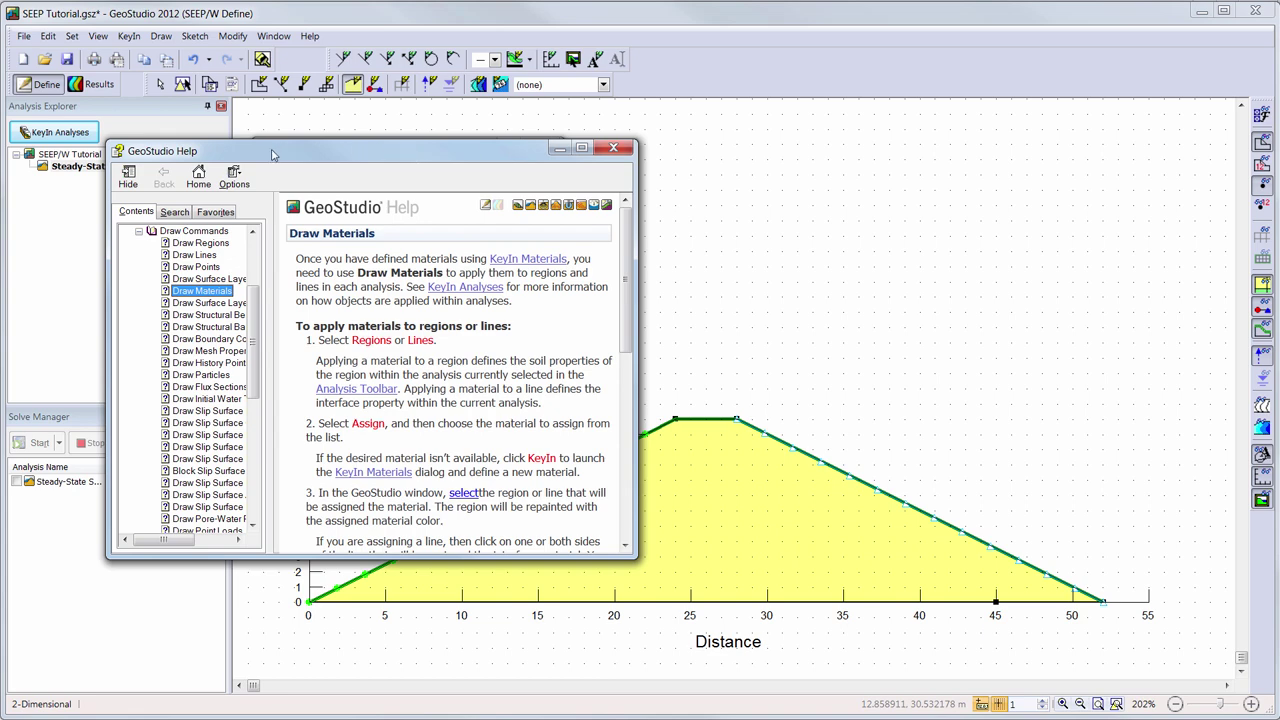
left_click(198, 177)
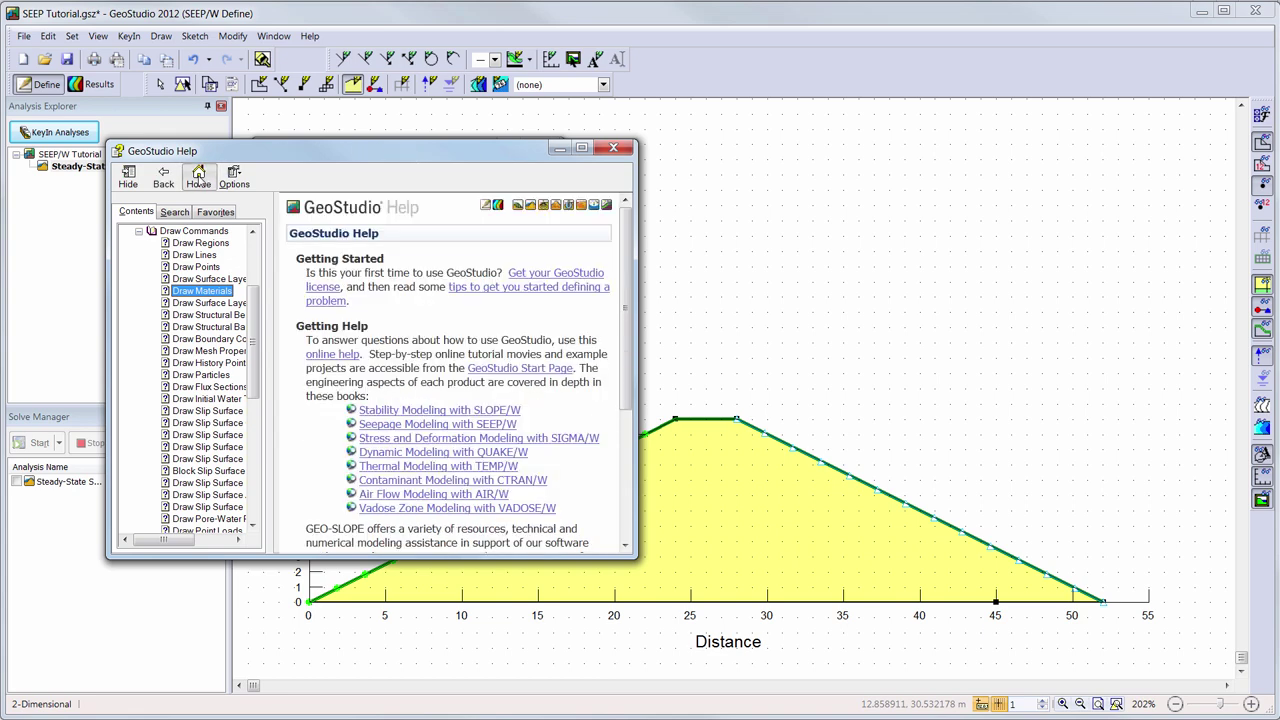